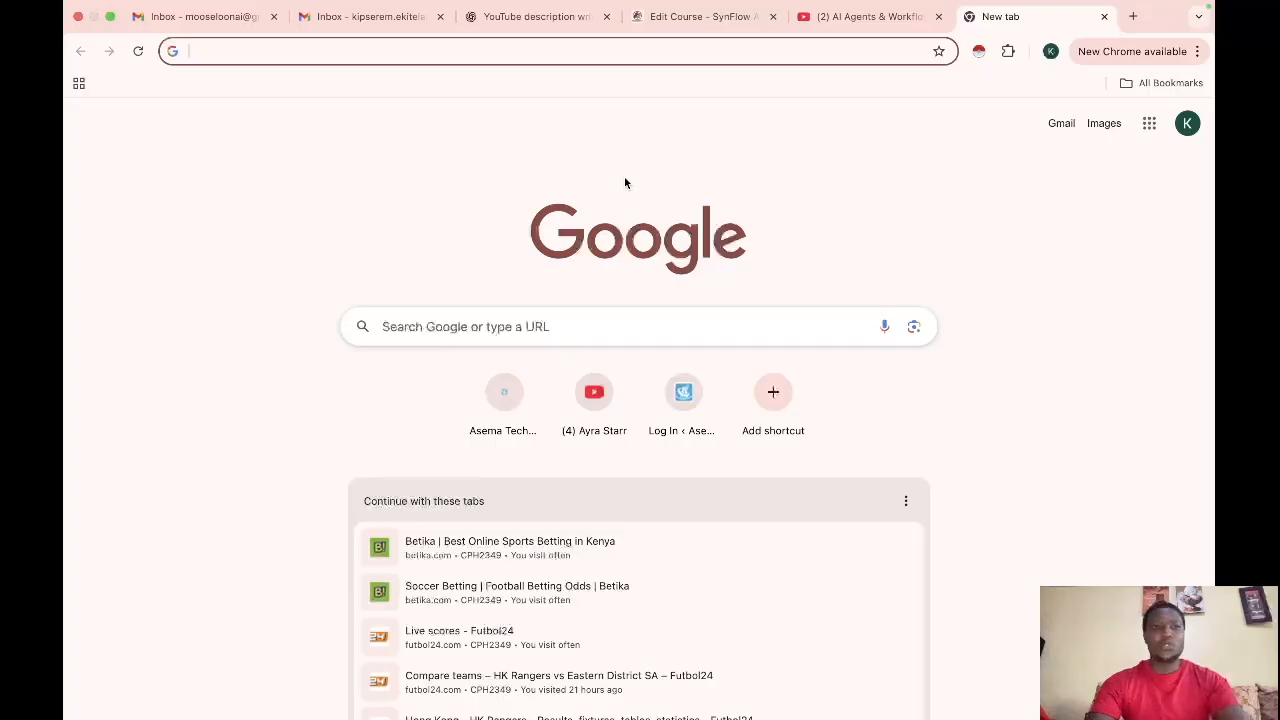
- Search Google for APIFY and open the sponsored Apify result
type("apif")
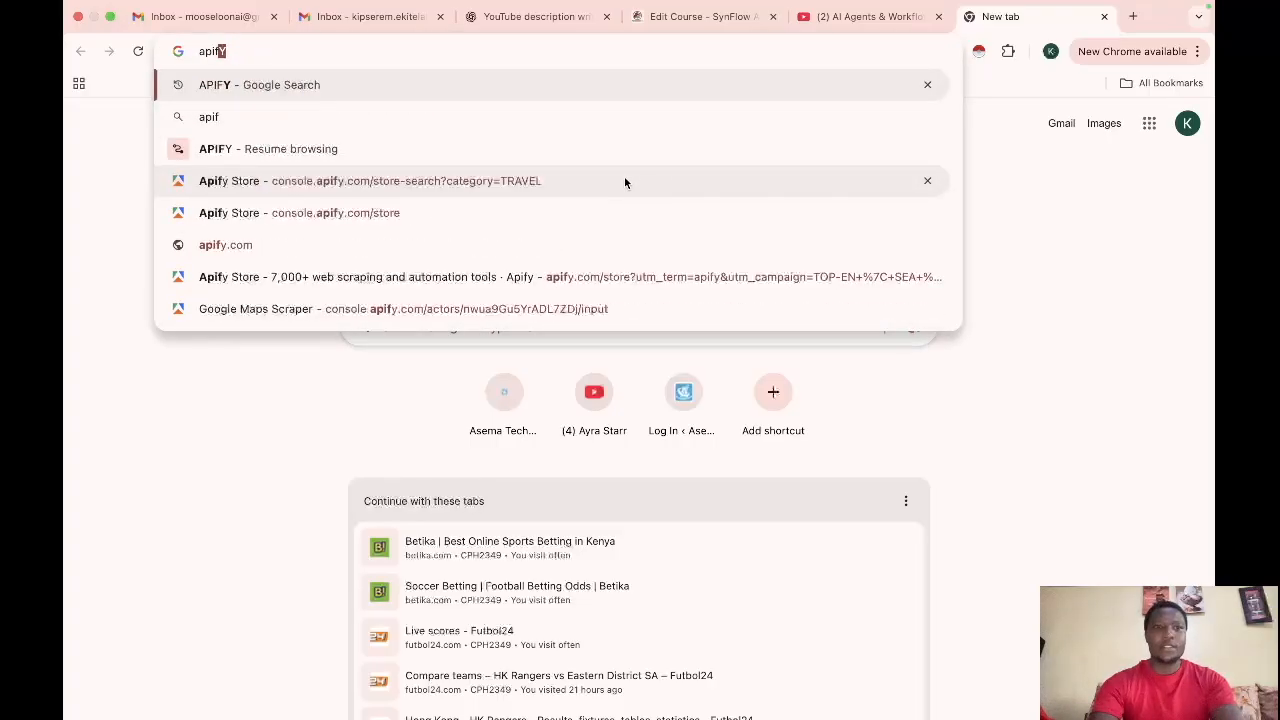
key("Return")
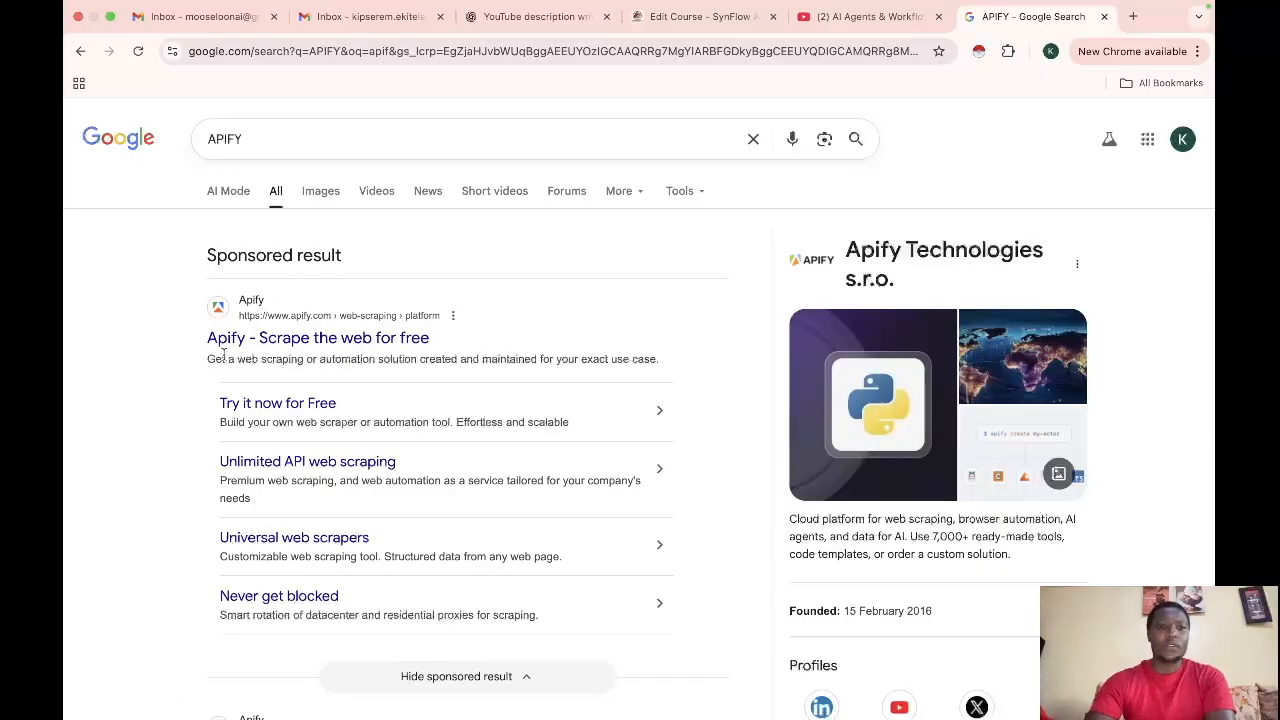
left_click(328, 341)
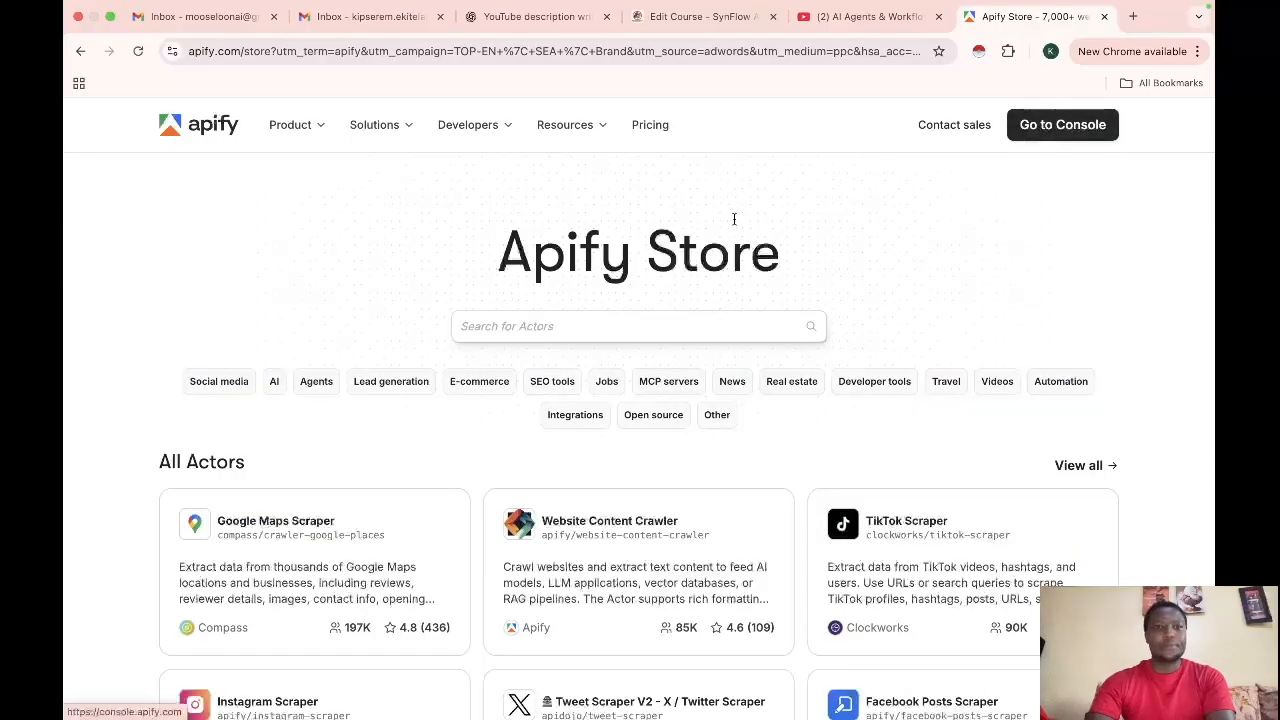
- Look over the actors on the public Apify Store page and go to the Apify Console
scroll(822, 393, "down", 5)
scroll(820, 391, "down", 5)
scroll(820, 391, "up", 10)
left_click(1033, 126)
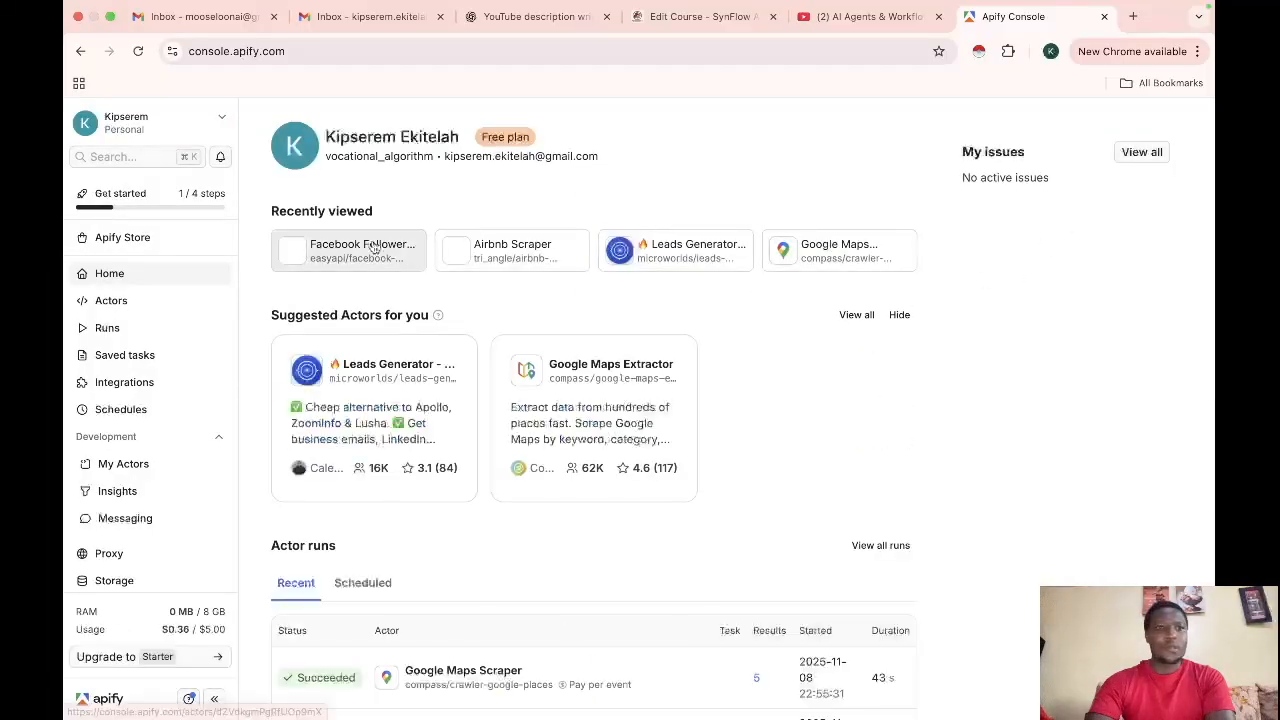
- Open the account settings and sign out of the Apify Console through the account options
left_click(224, 119)
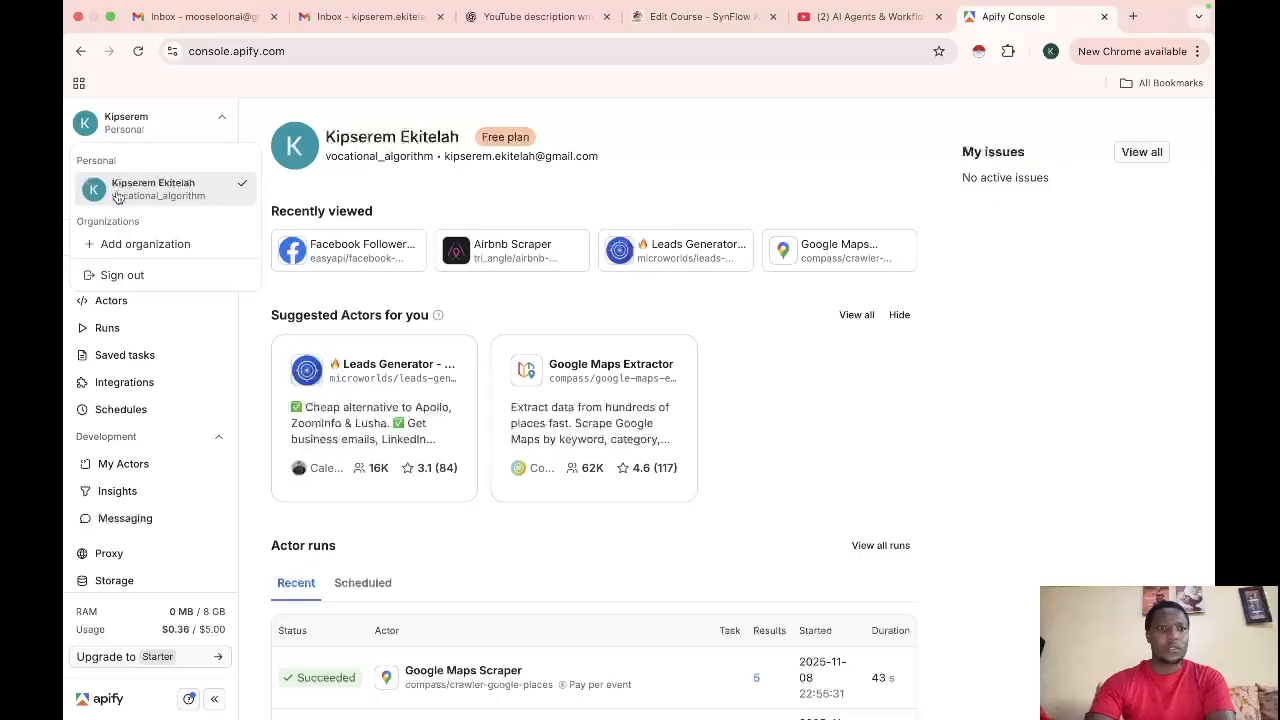
scroll(234, 373, "down", 2)
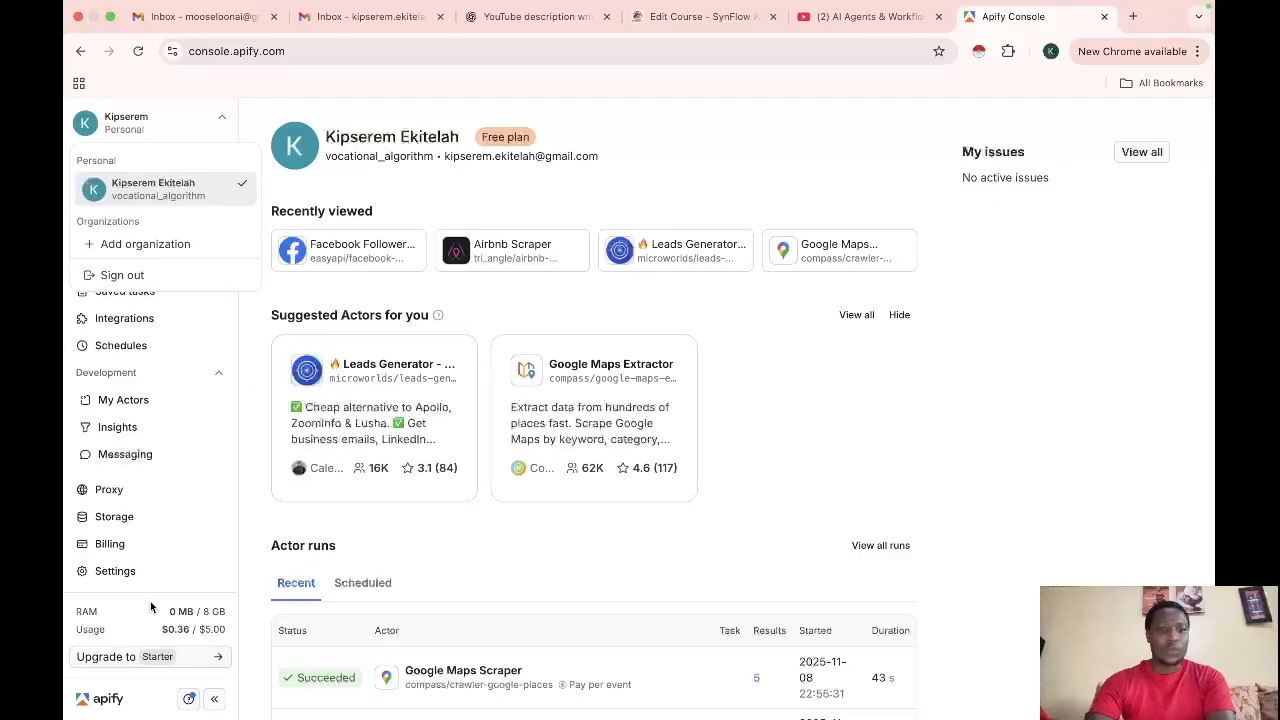
left_click(115, 570)
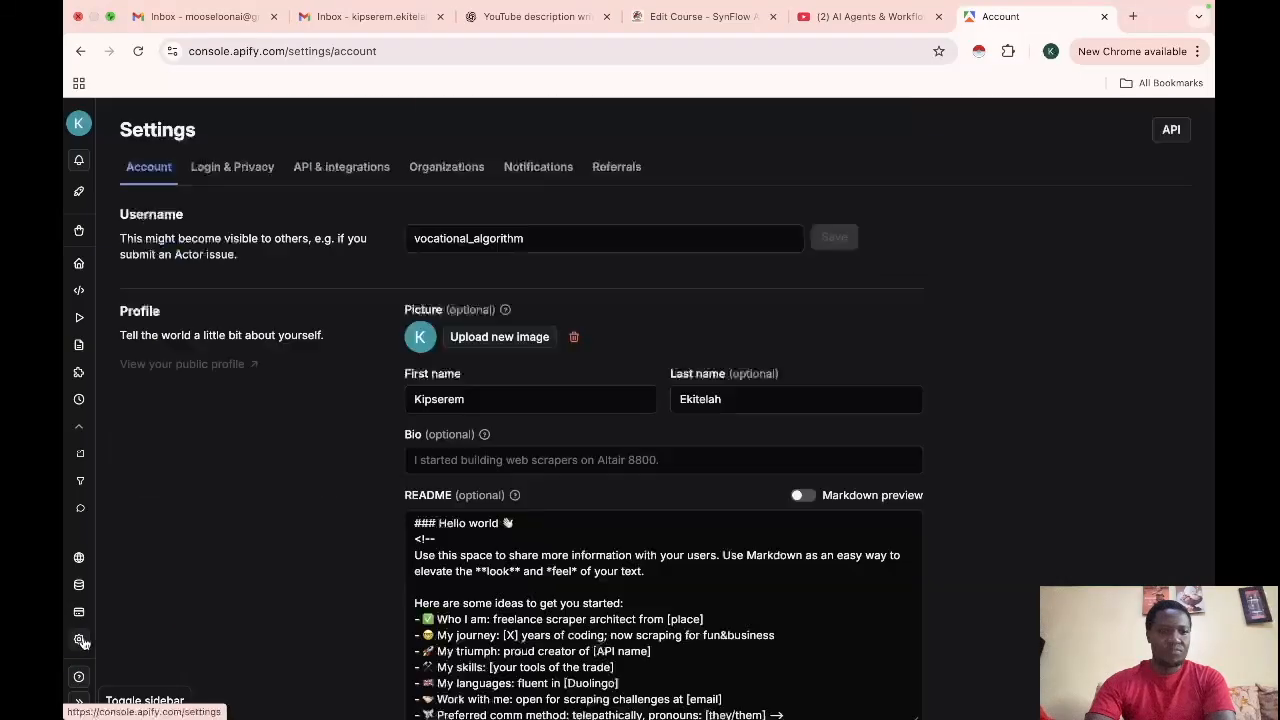
left_click(79, 125)
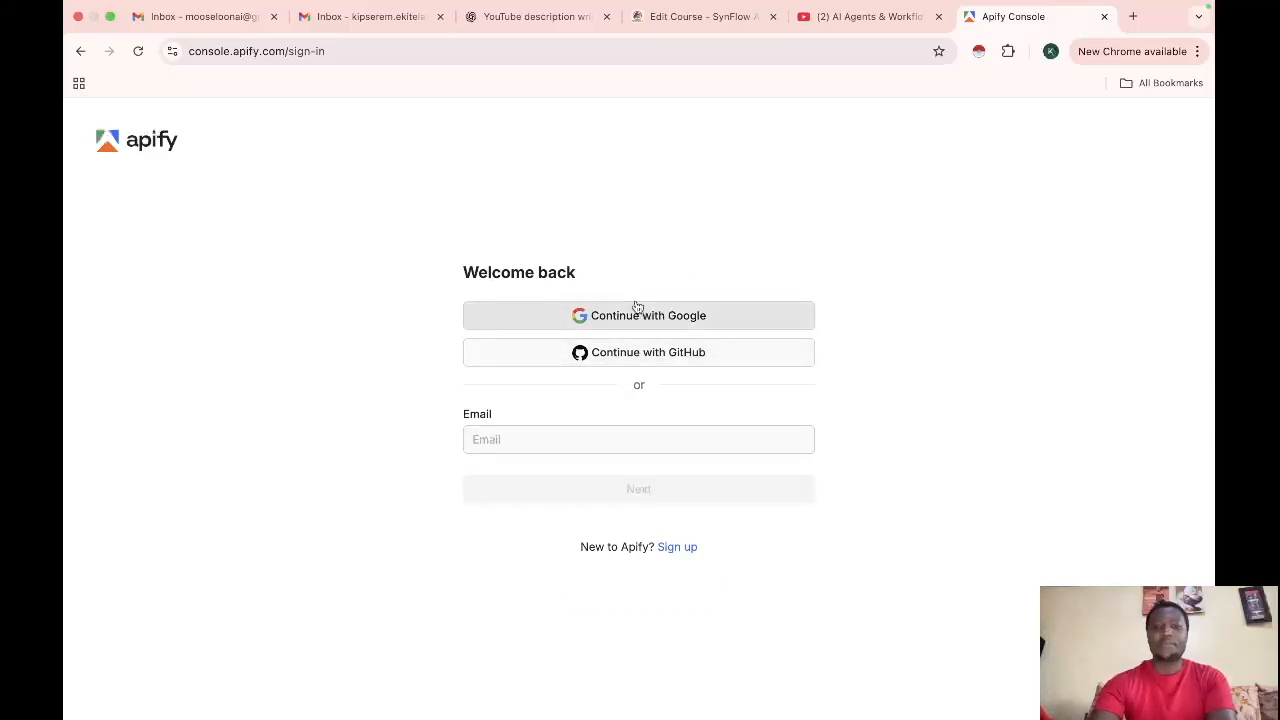
- Sign back in to Apify with Google, choosing the account holder's Google account
key("XF86AudioLowerVolume")
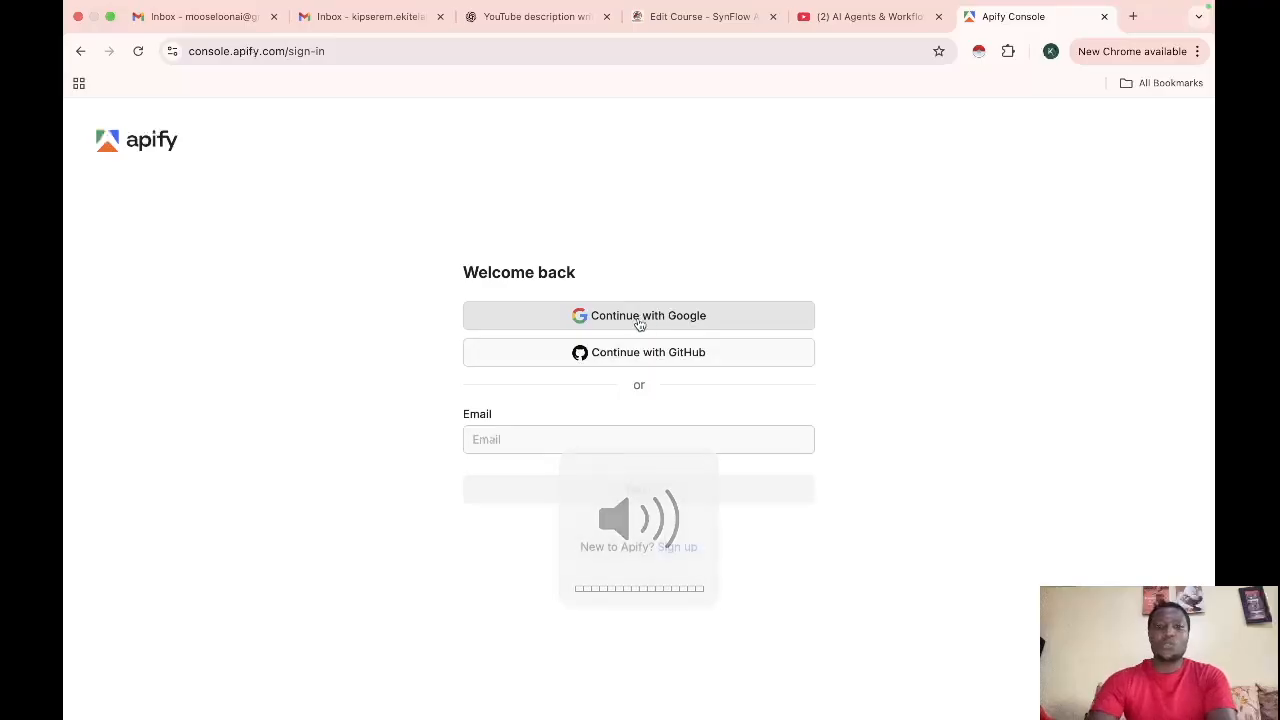
left_click(632, 322)
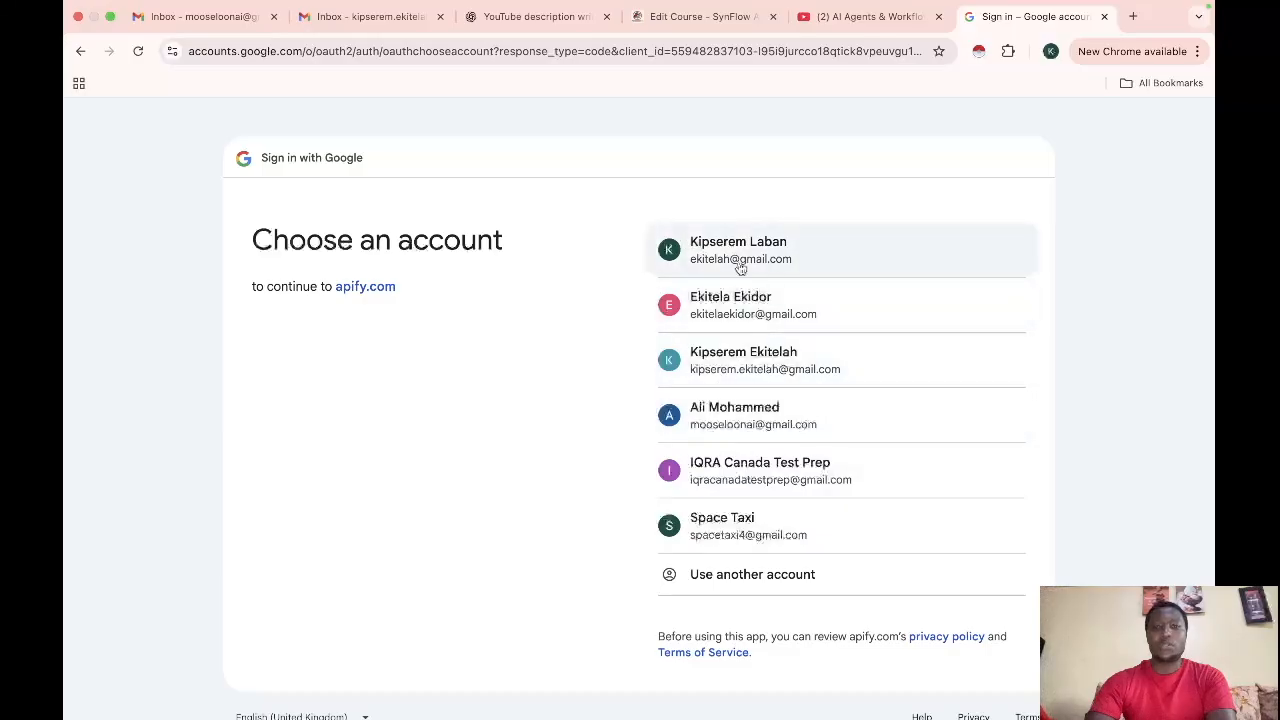
left_click(728, 373)
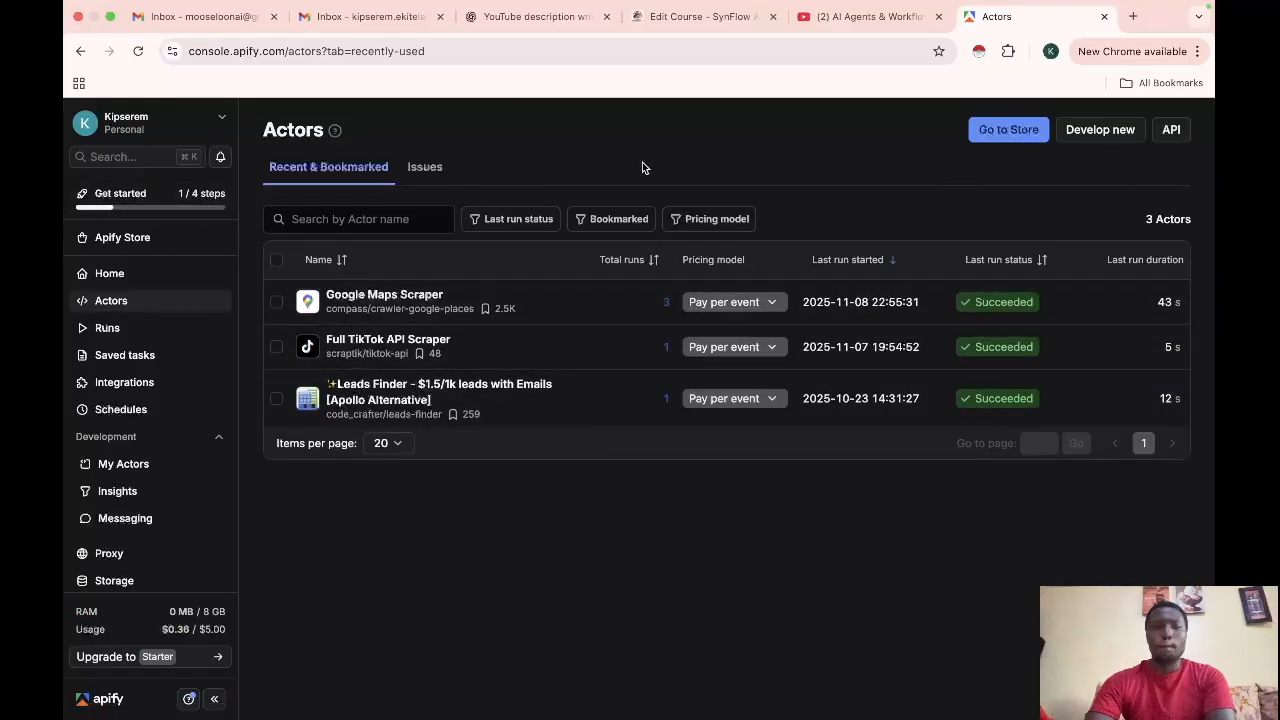
- View the console's Home overview and Actors list, and go from the list to the Apify Store
left_click(110, 273)
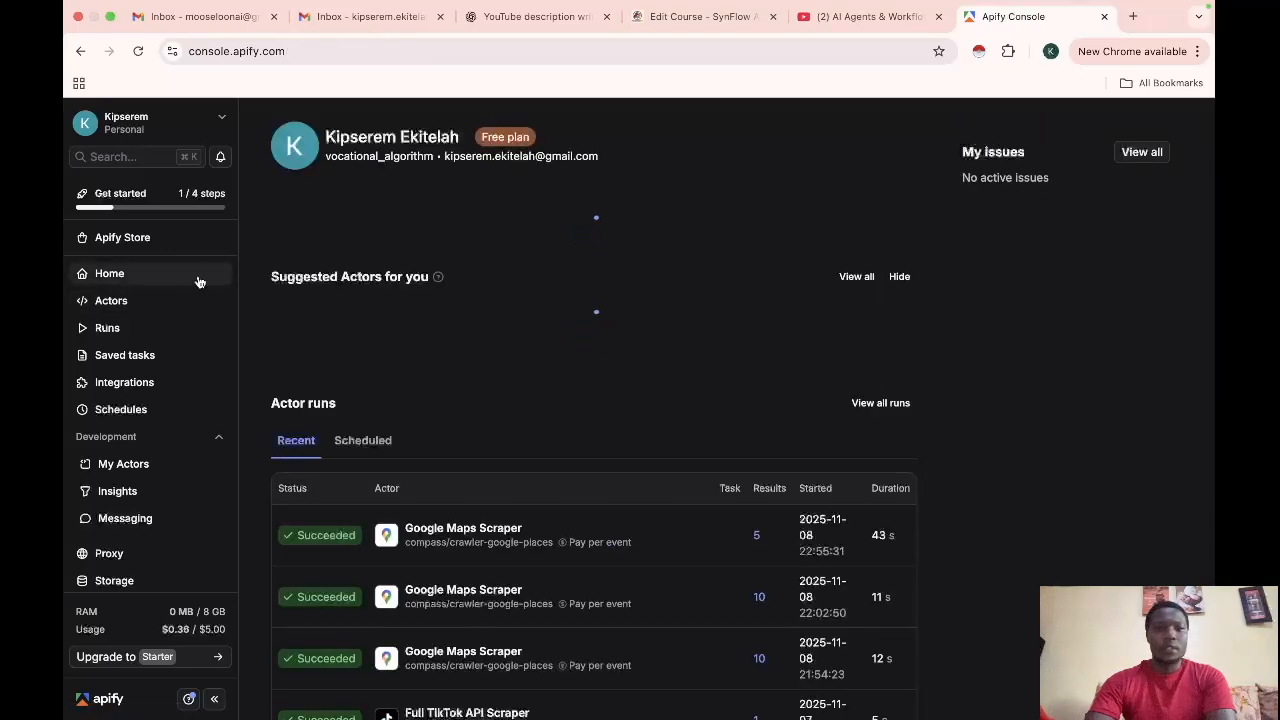
left_click(108, 301)
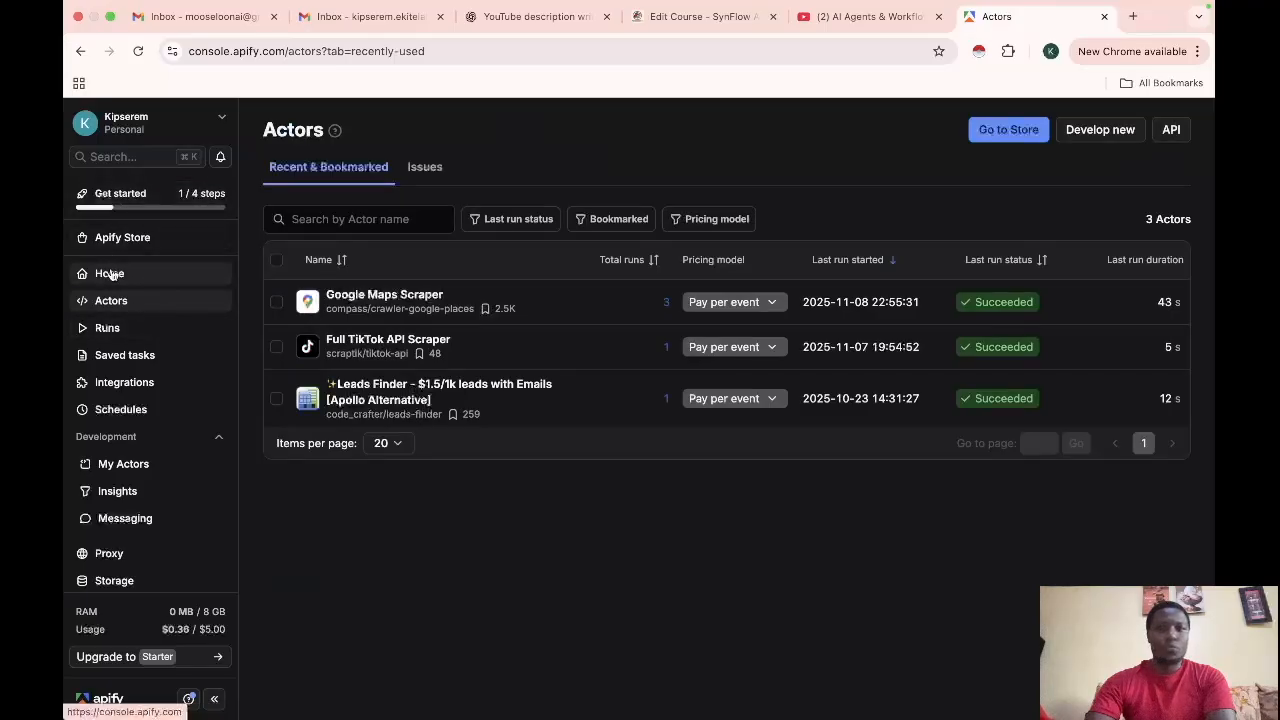
left_click(1008, 130)
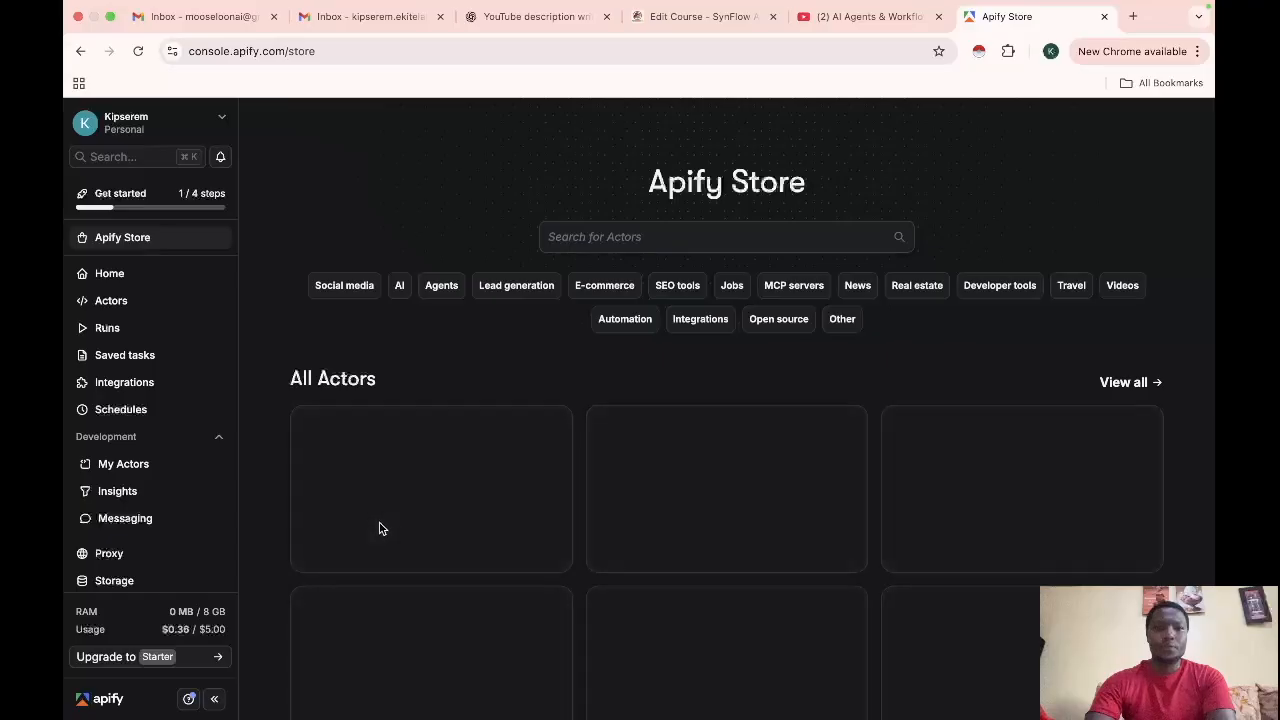
- Examine the store's All Actors section, including the Google Maps, website, TikTok, Instagram, X and Facebook scrapers
scroll(470, 565, "down", 3)
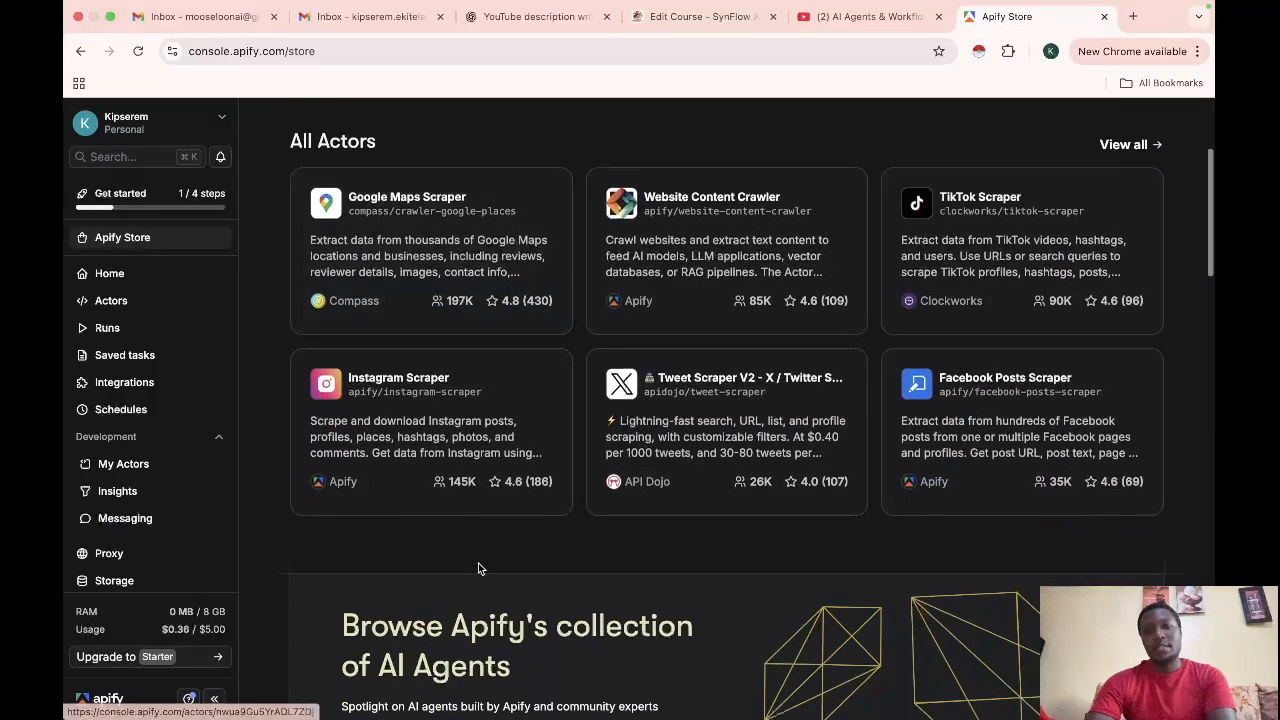
scroll(478, 567, "up", 3)
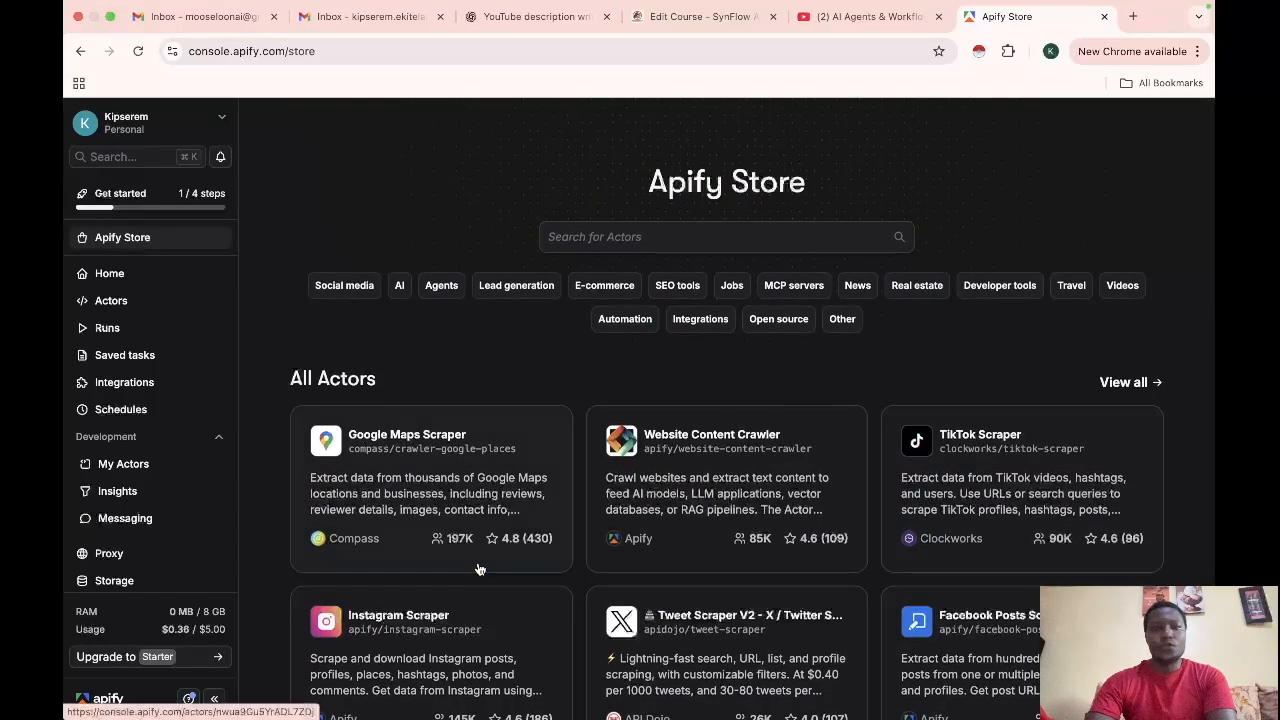
scroll(548, 443, "down", 1)
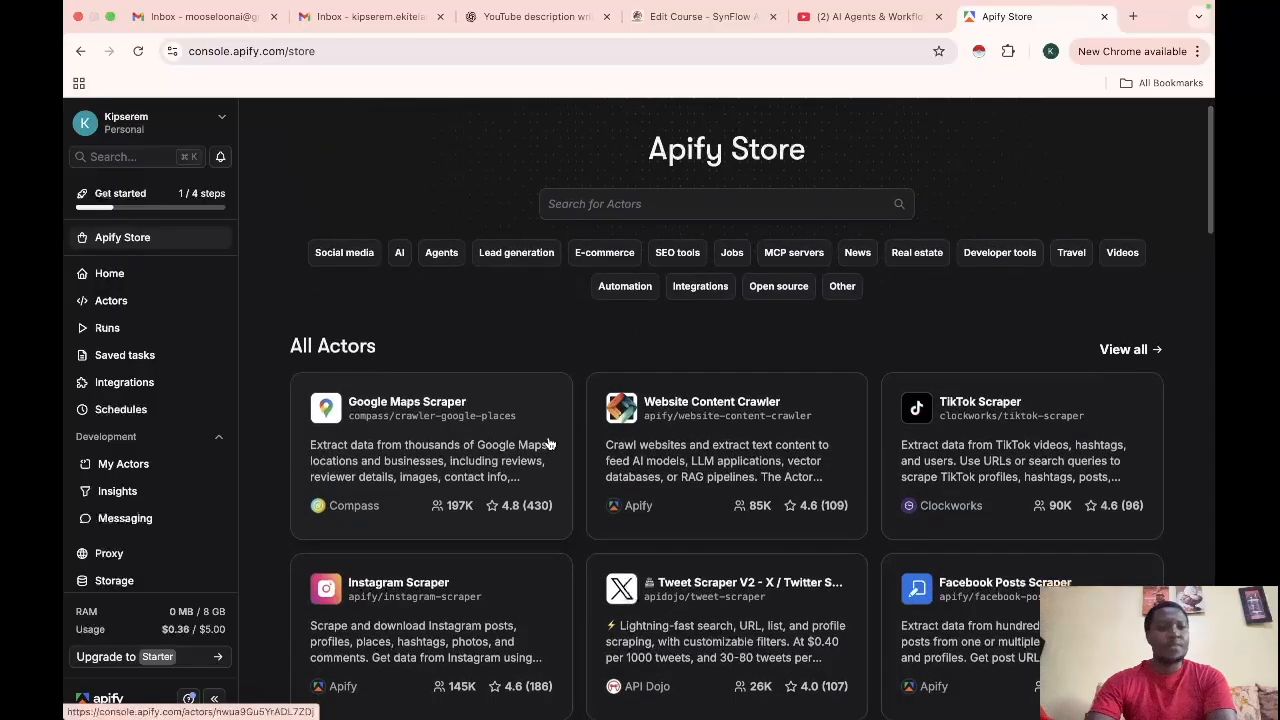
scroll(548, 443, "down", 2)
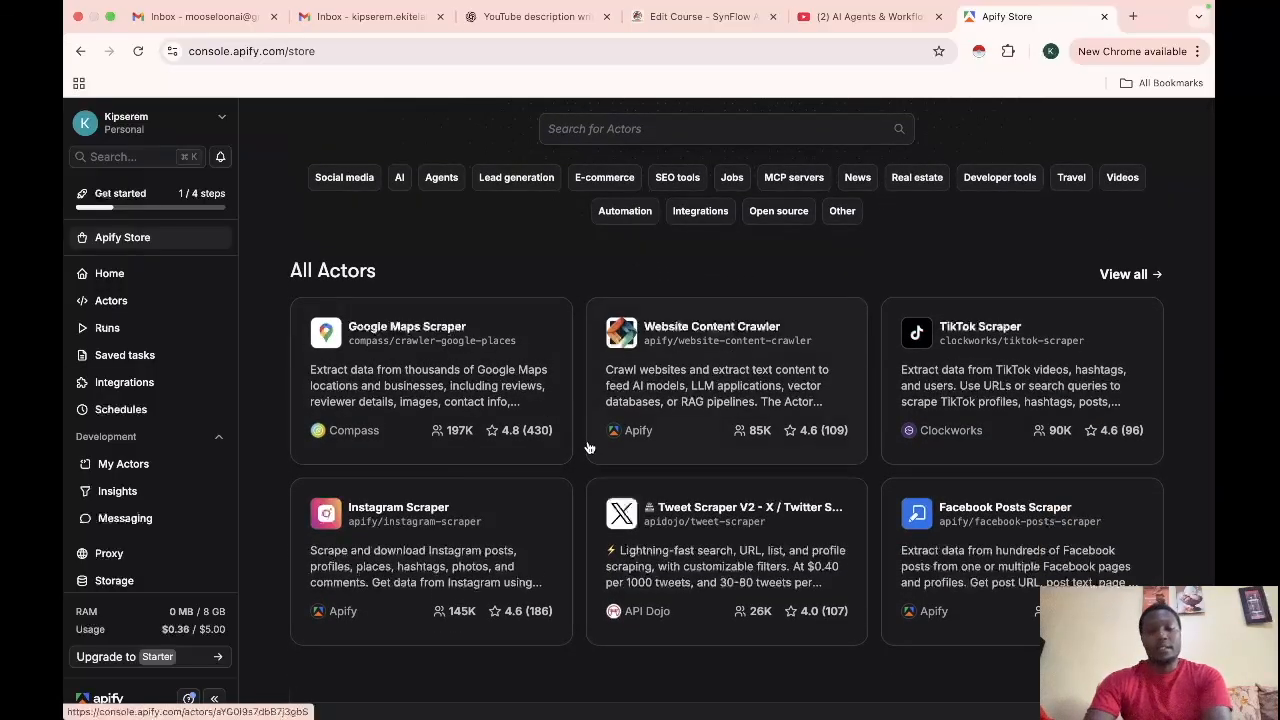
scroll(589, 447, "down", 3)
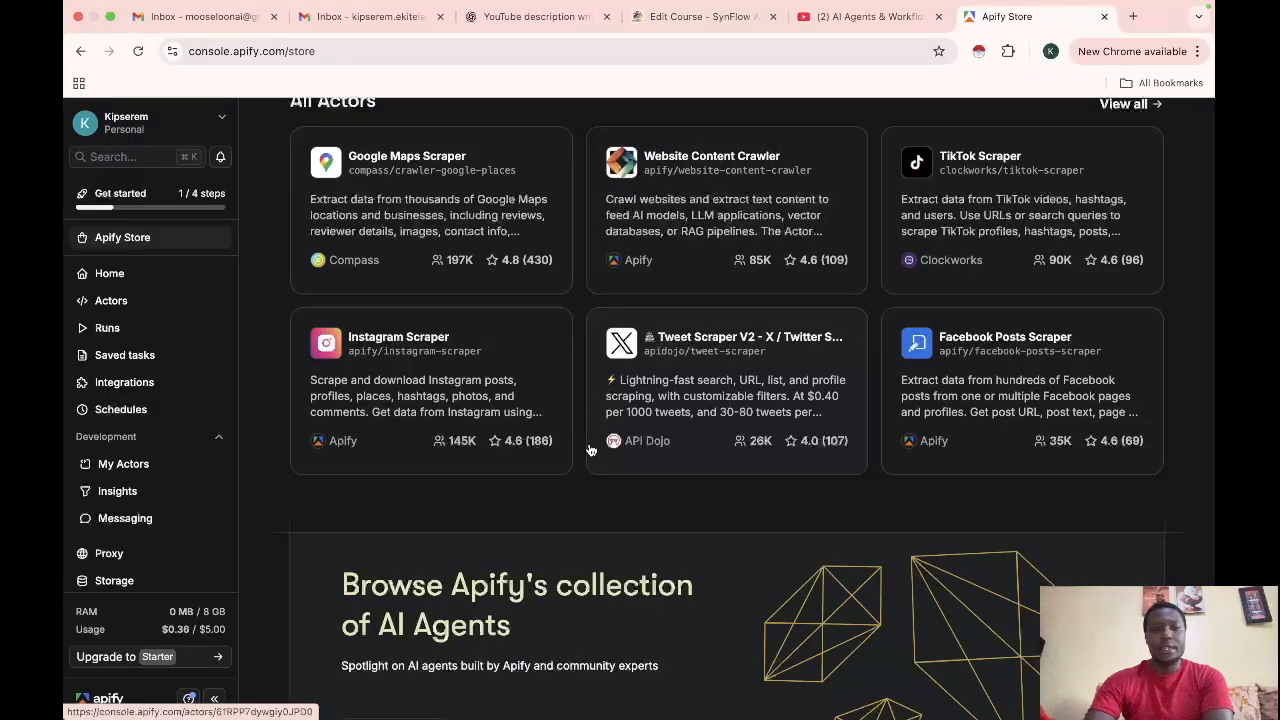
scroll(590, 451, "down", 3)
scroll(590, 451, "up", 5)
scroll(590, 451, "down", 1)
scroll(590, 451, "down", 3)
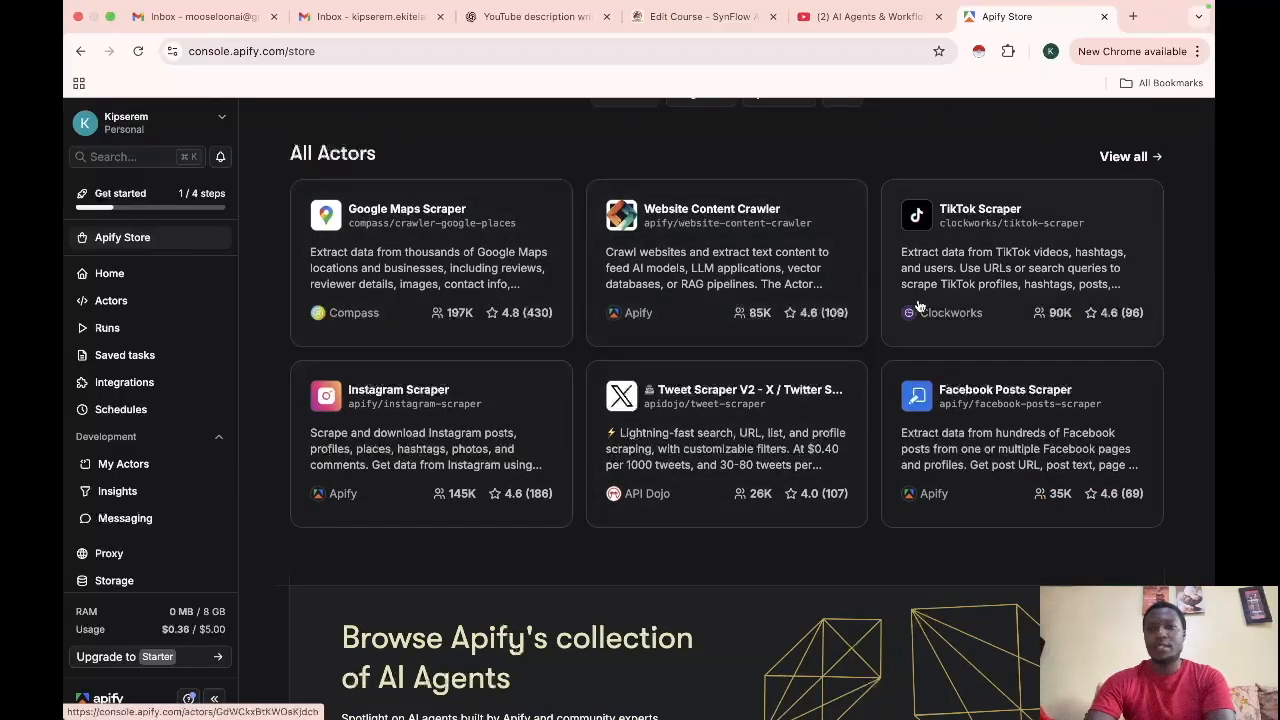
scroll(808, 392, "down", 2)
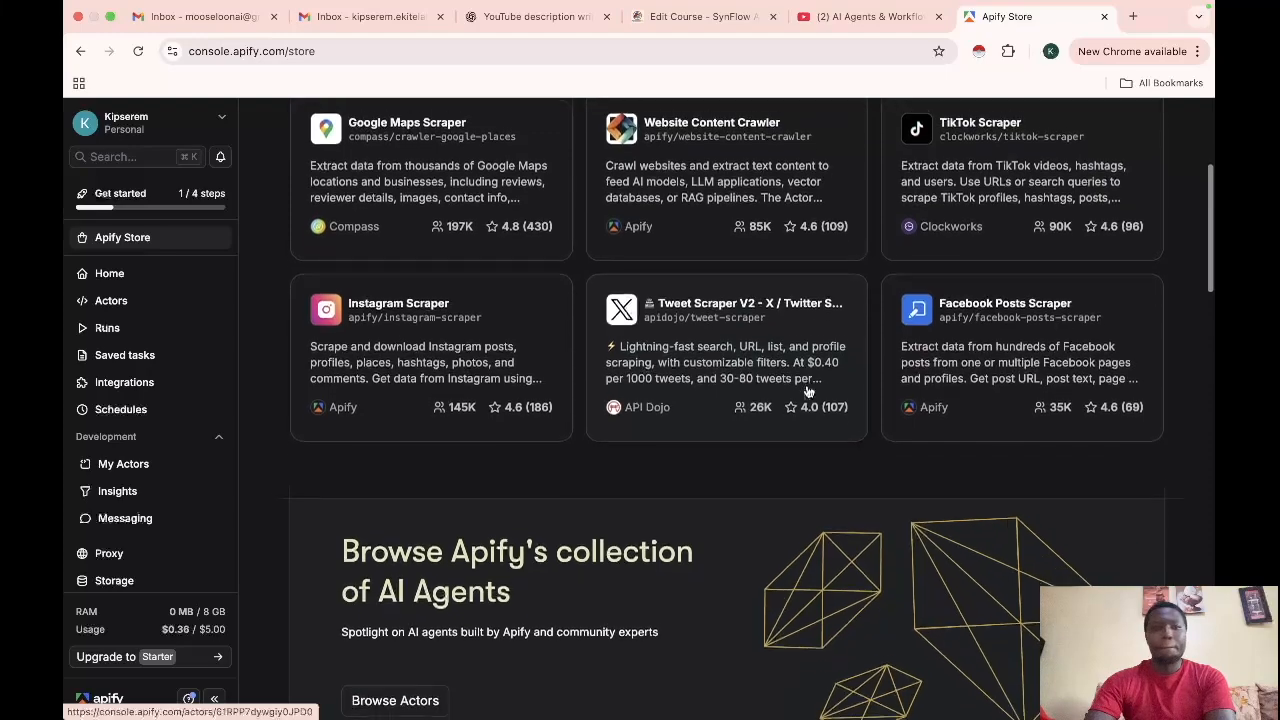
scroll(600, 360, "up", 7)
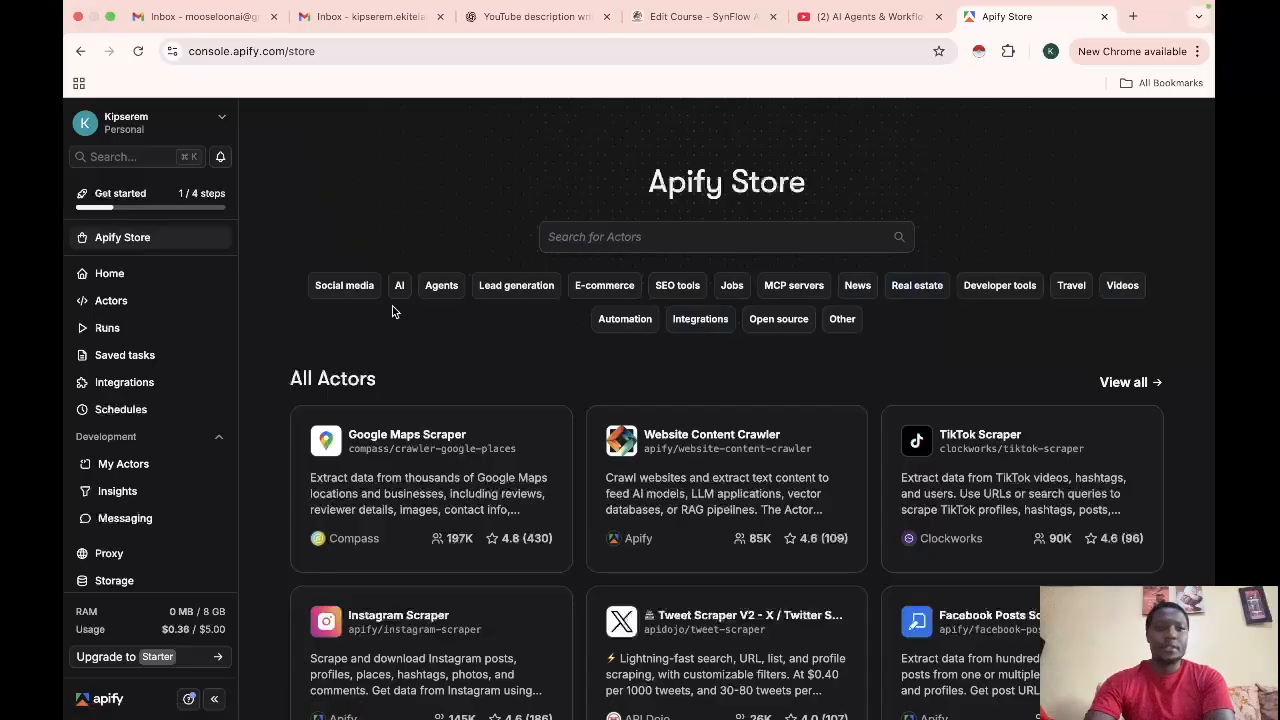
- Browse the actors in the Social media category and return to the store's main page
left_click(344, 287)
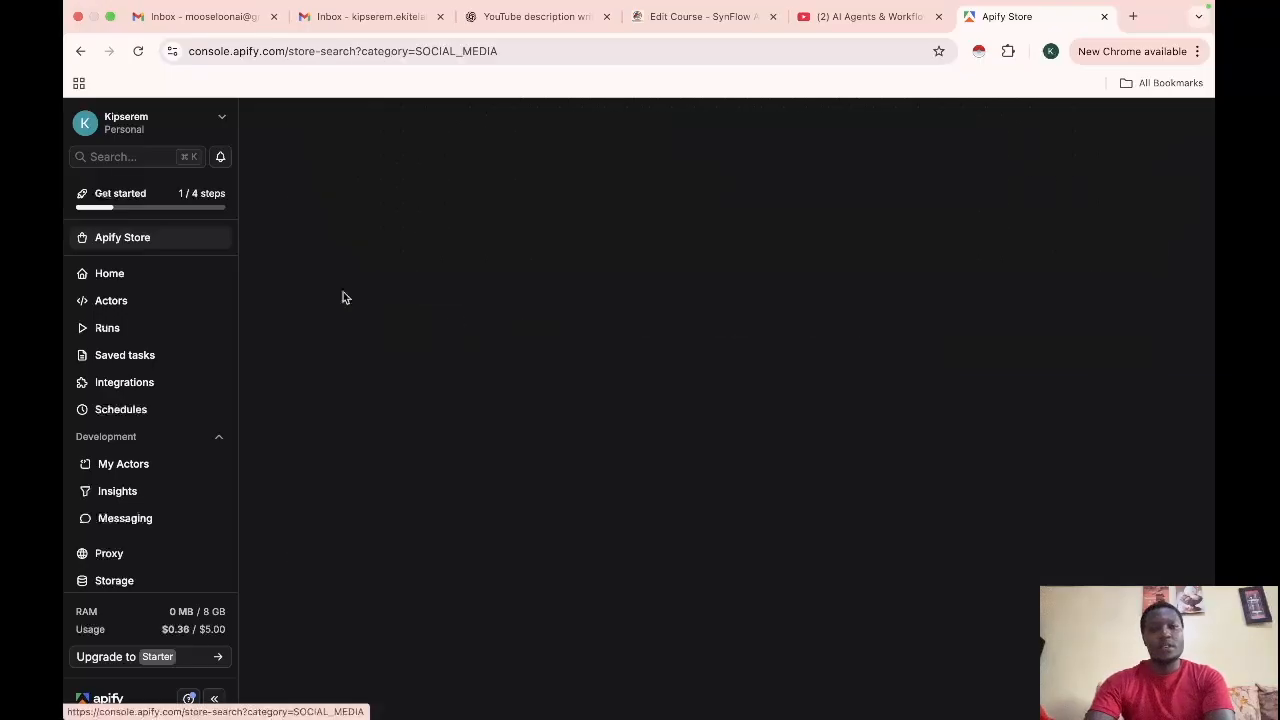
scroll(610, 475, "down", 5)
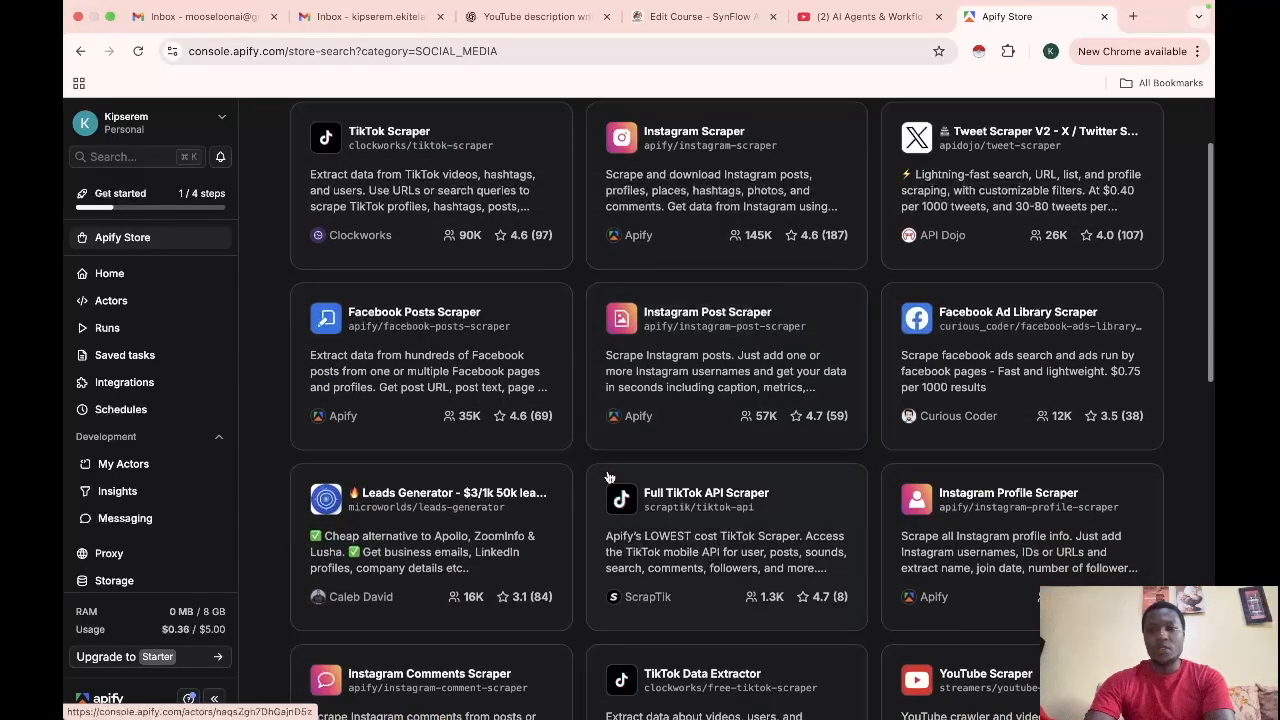
scroll(610, 477, "down", 4)
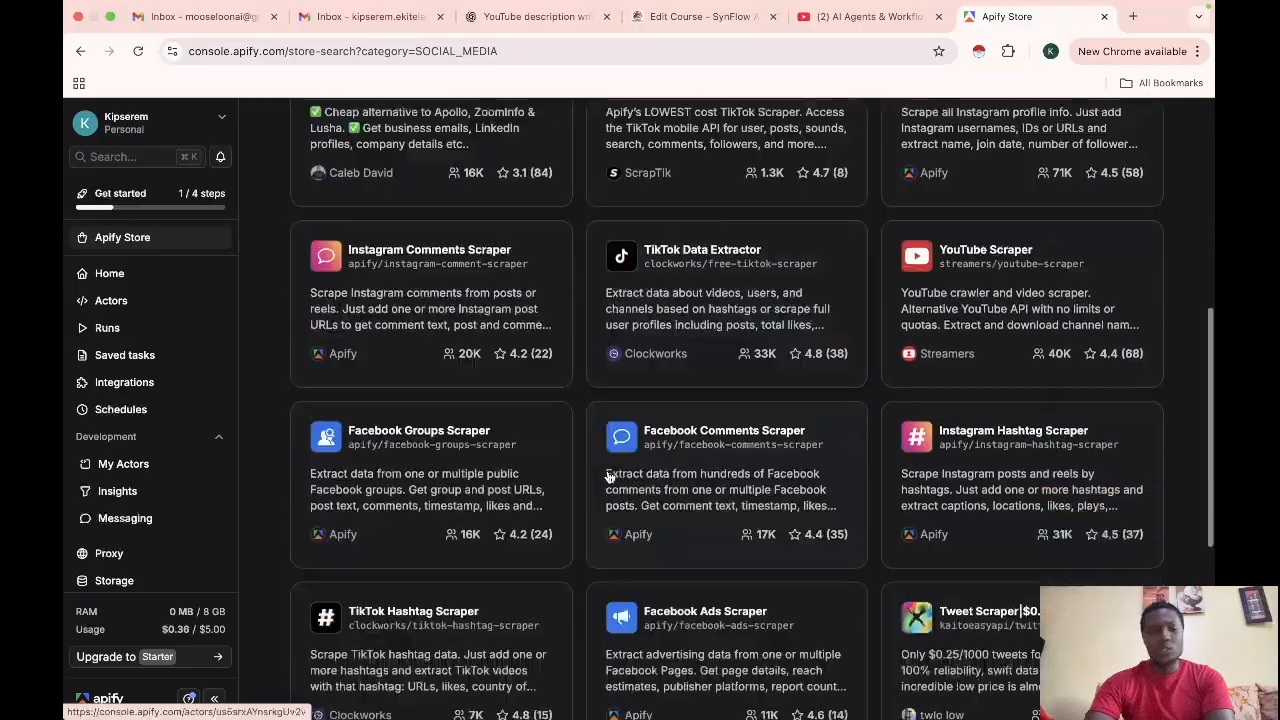
scroll(610, 477, "up", 9)
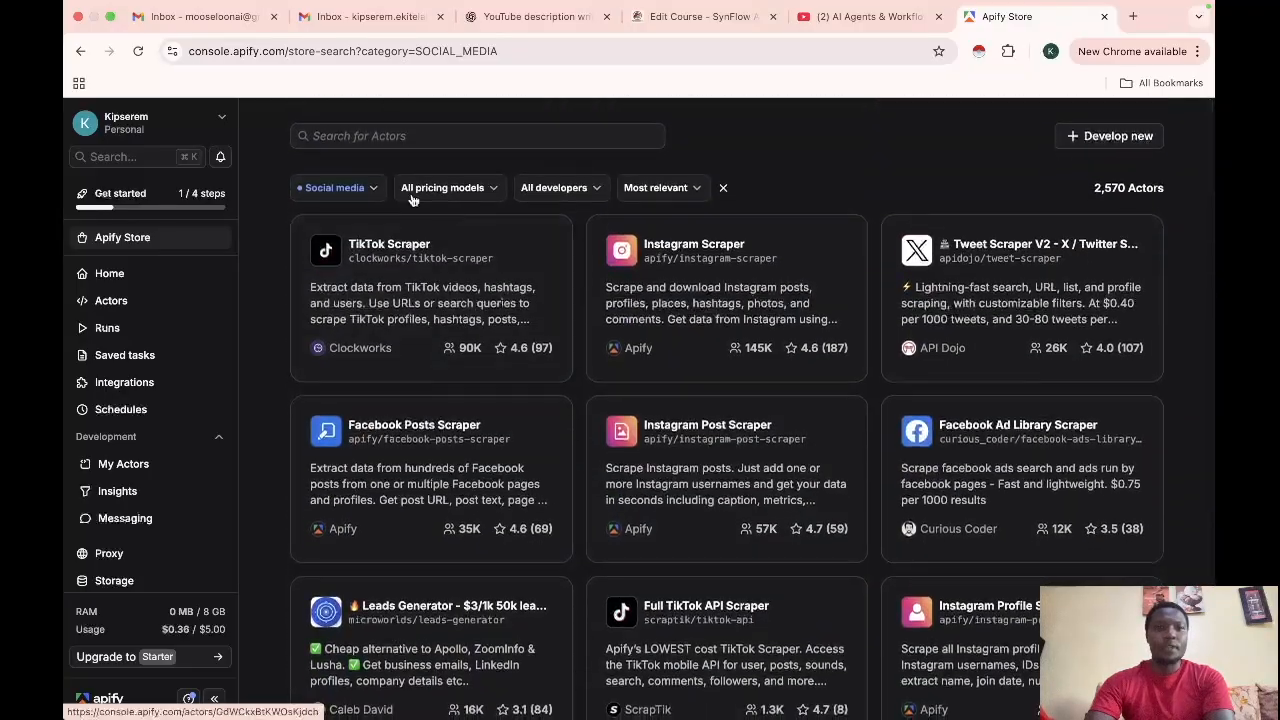
left_click(81, 53)
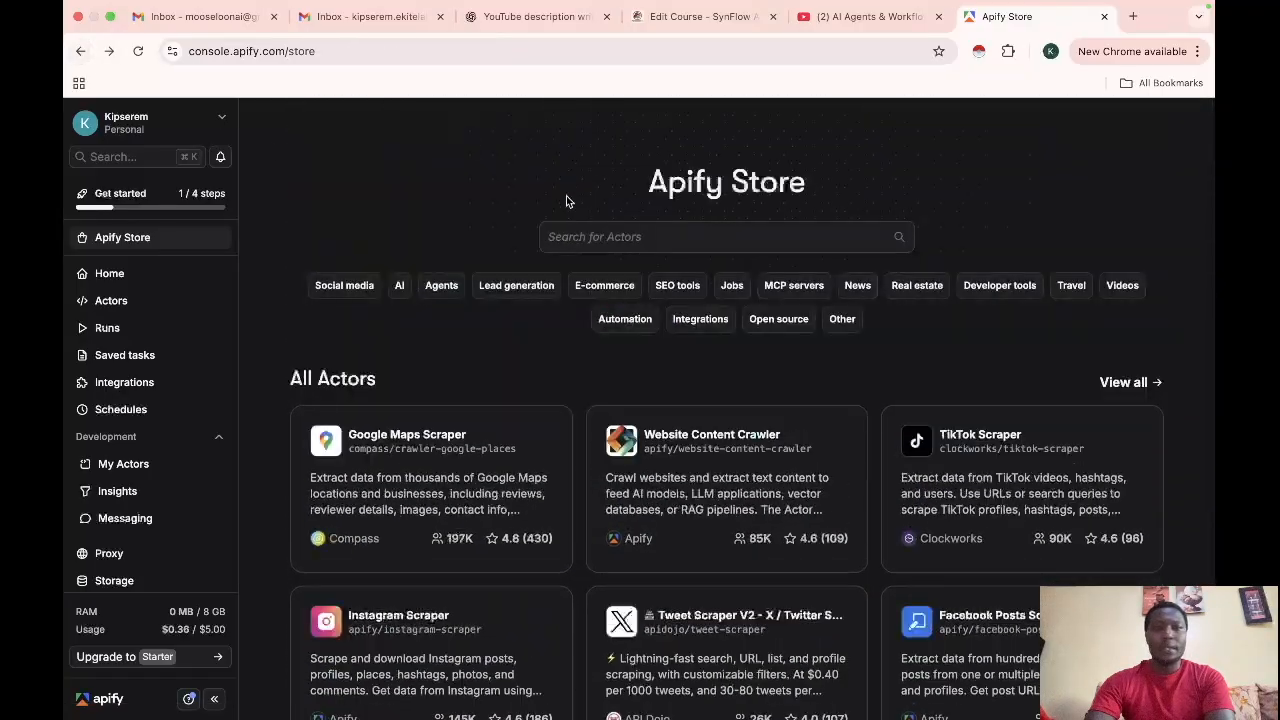
- Open the Lead generation category and examine the scrapers it offers, returning to the start of the list
left_click(526, 290)
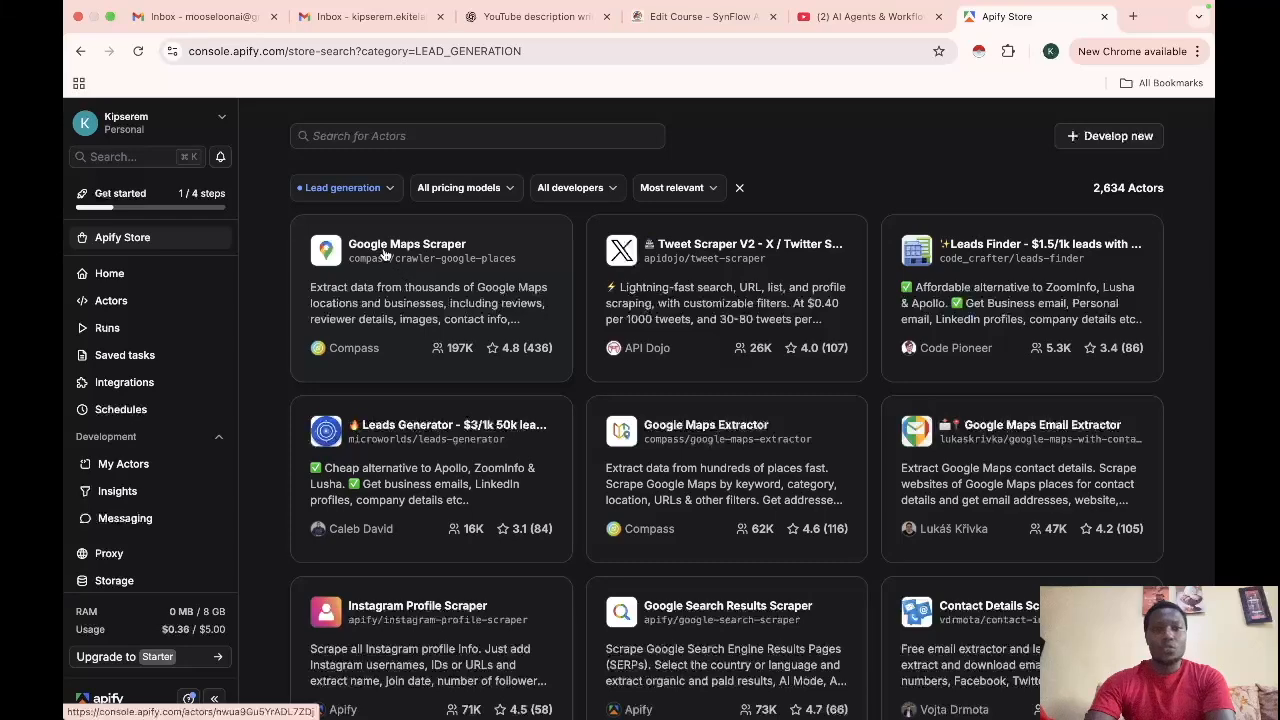
scroll(901, 428, "down", 2)
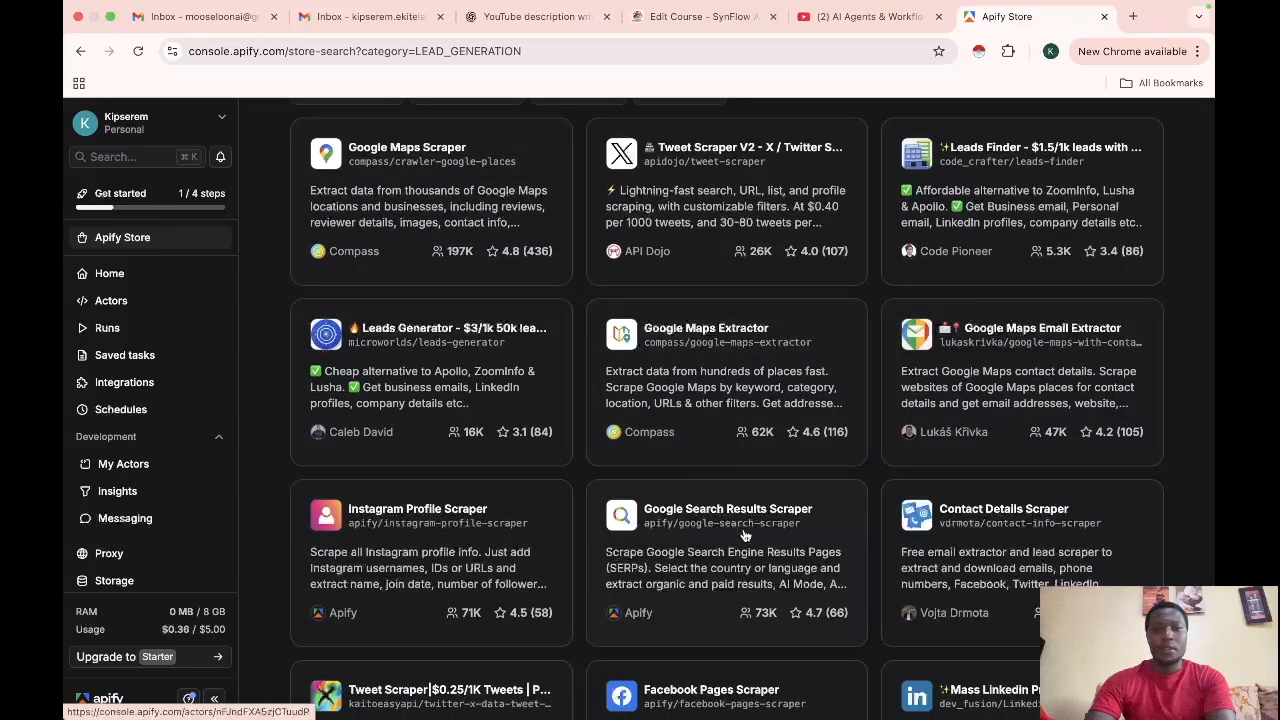
scroll(741, 527, "down", 1)
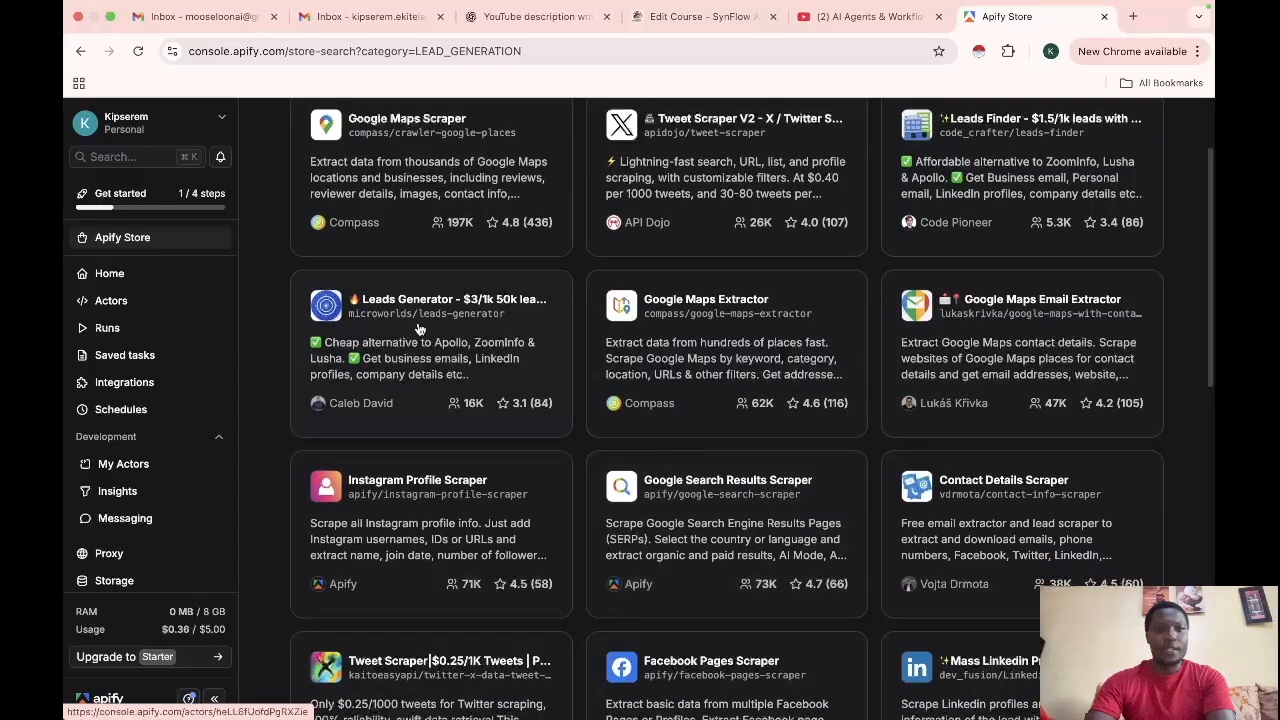
scroll(611, 554, "down", 4)
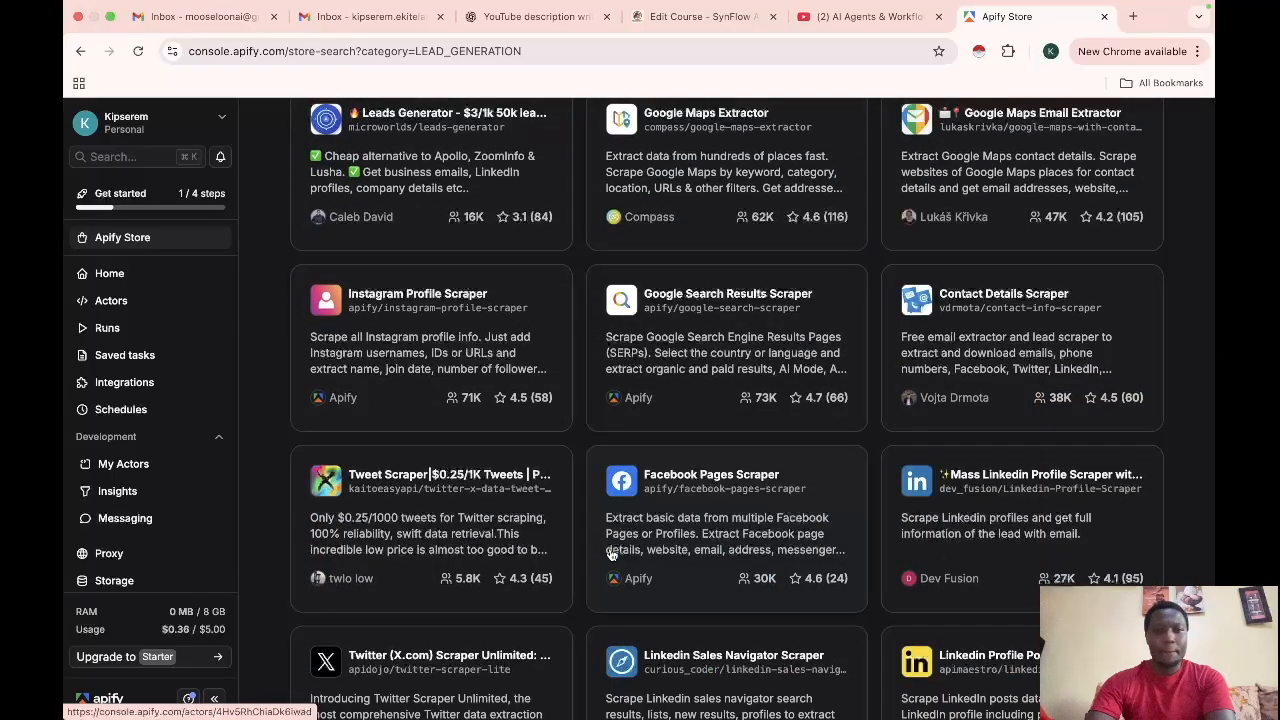
scroll(611, 554, "down", 6)
scroll(611, 554, "down", 7)
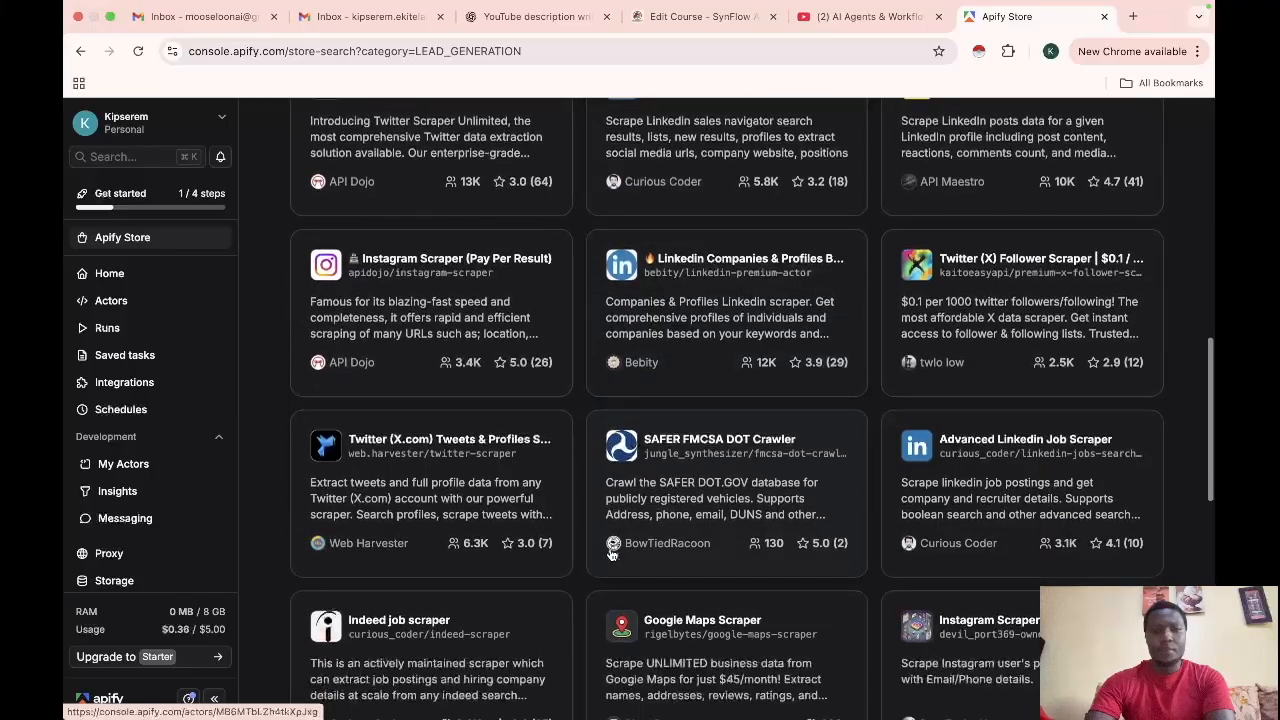
scroll(611, 550, "down", 5)
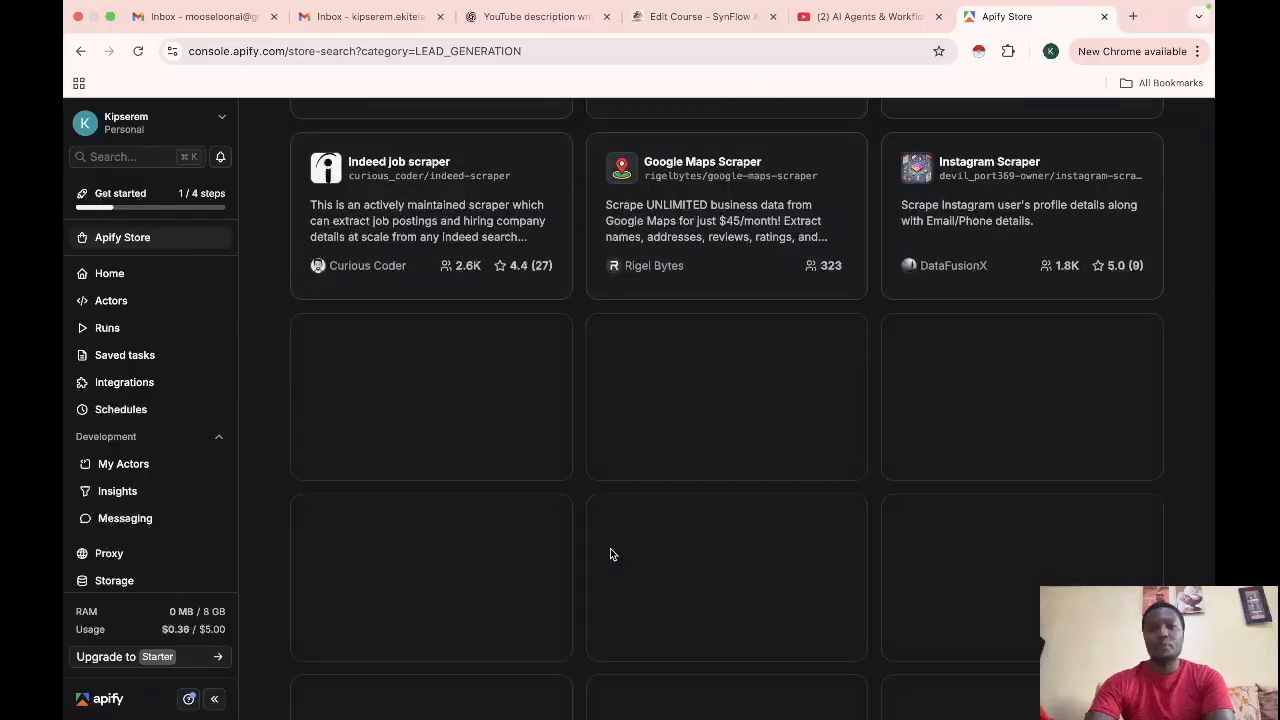
scroll(611, 550, "up", 2)
scroll(611, 556, "up", 15)
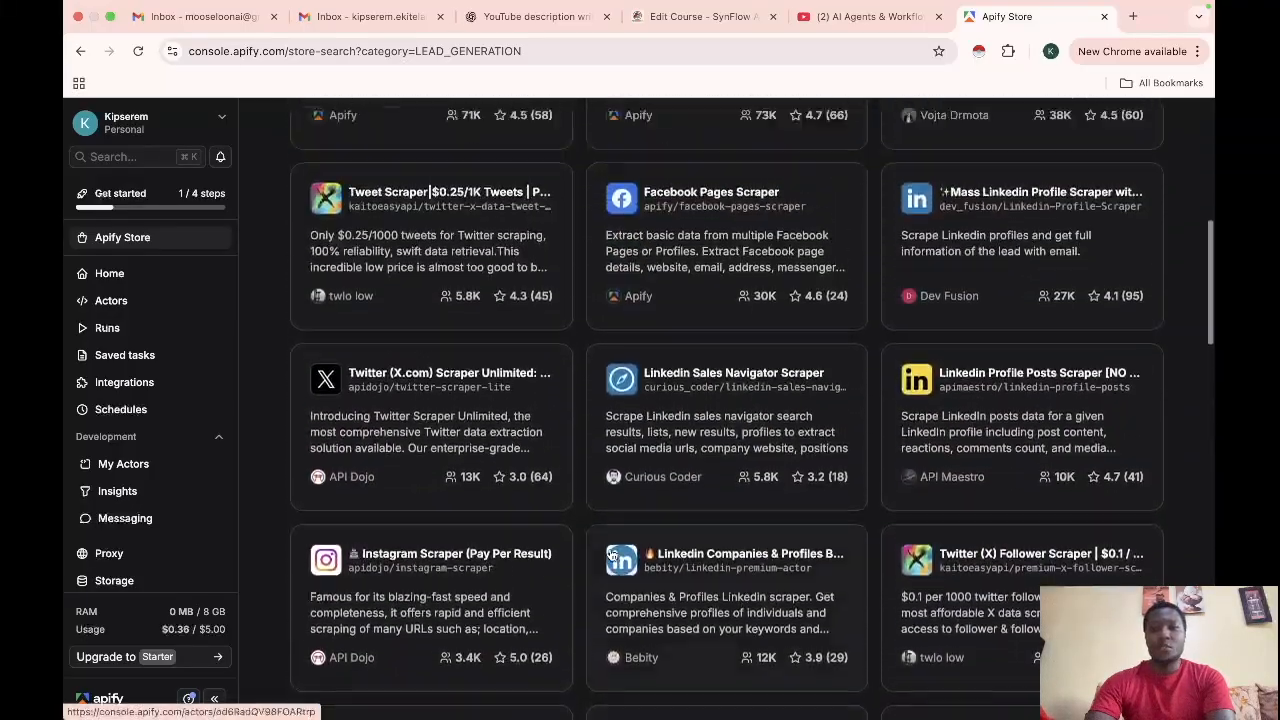
scroll(613, 558, "down", 1)
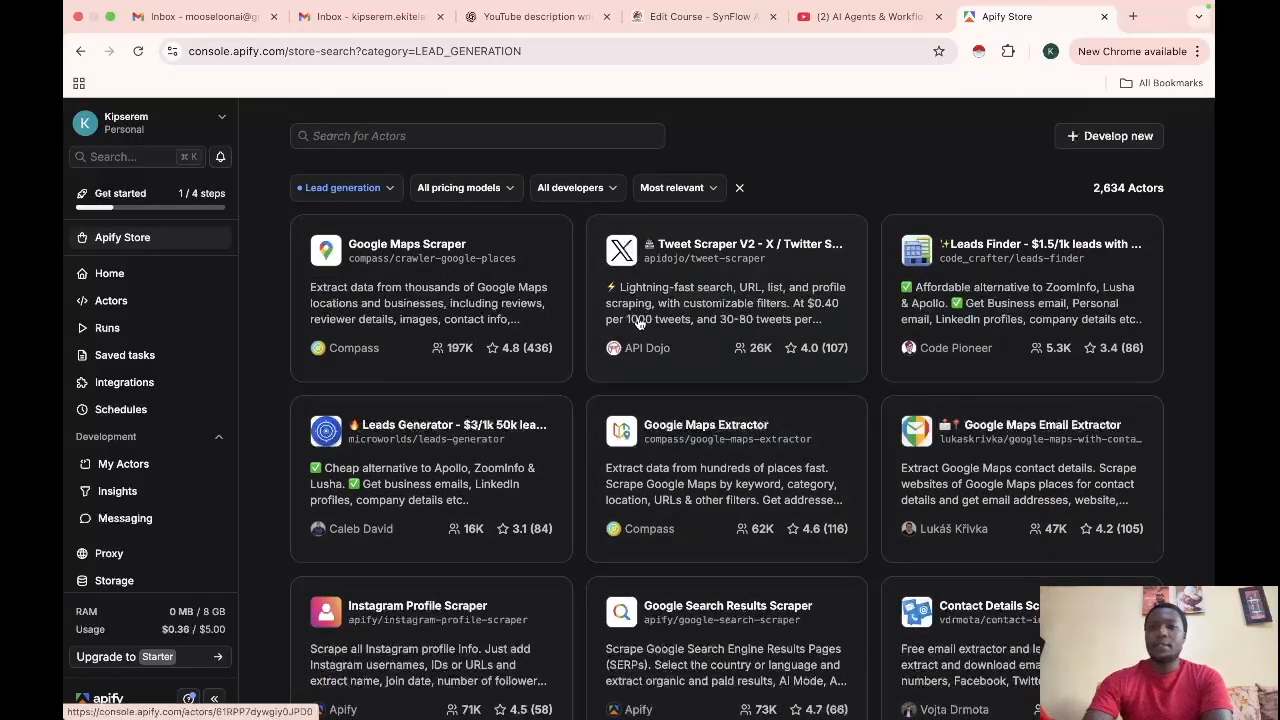
- Return to the store's main page, examine the job scrapers in the Jobs category, and go back to the main page
left_click(78, 51)
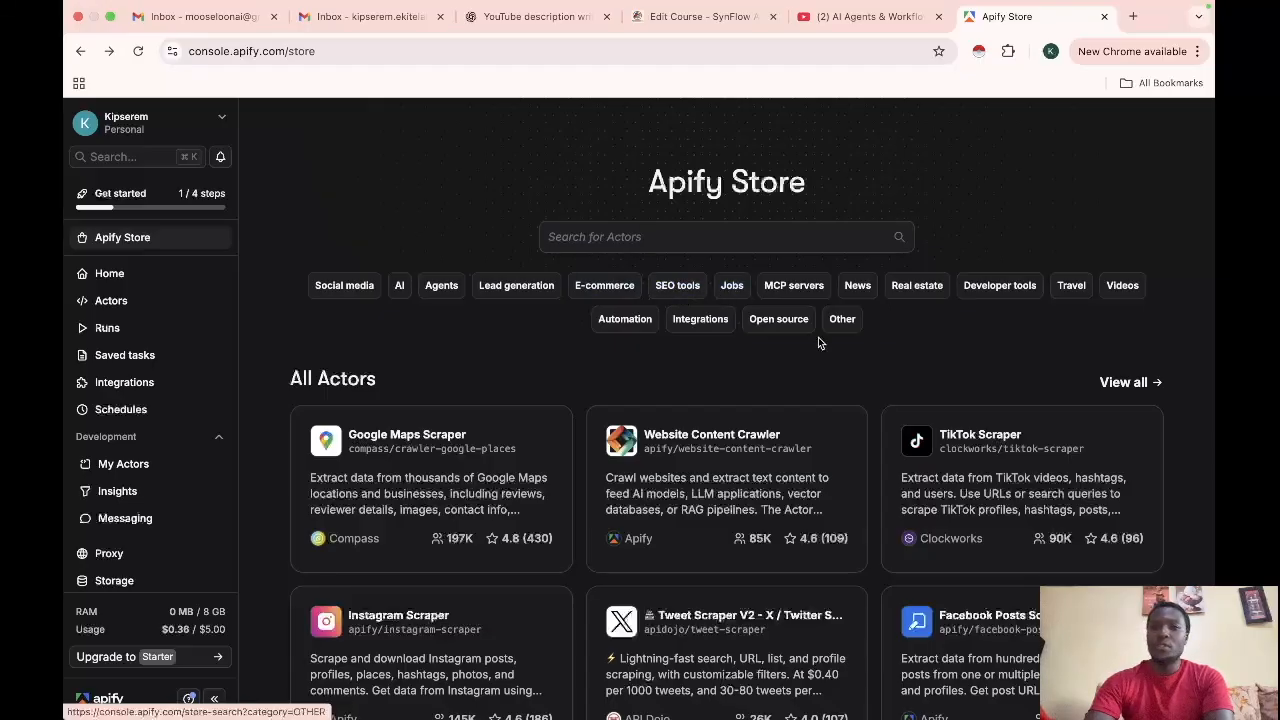
left_click(734, 288)
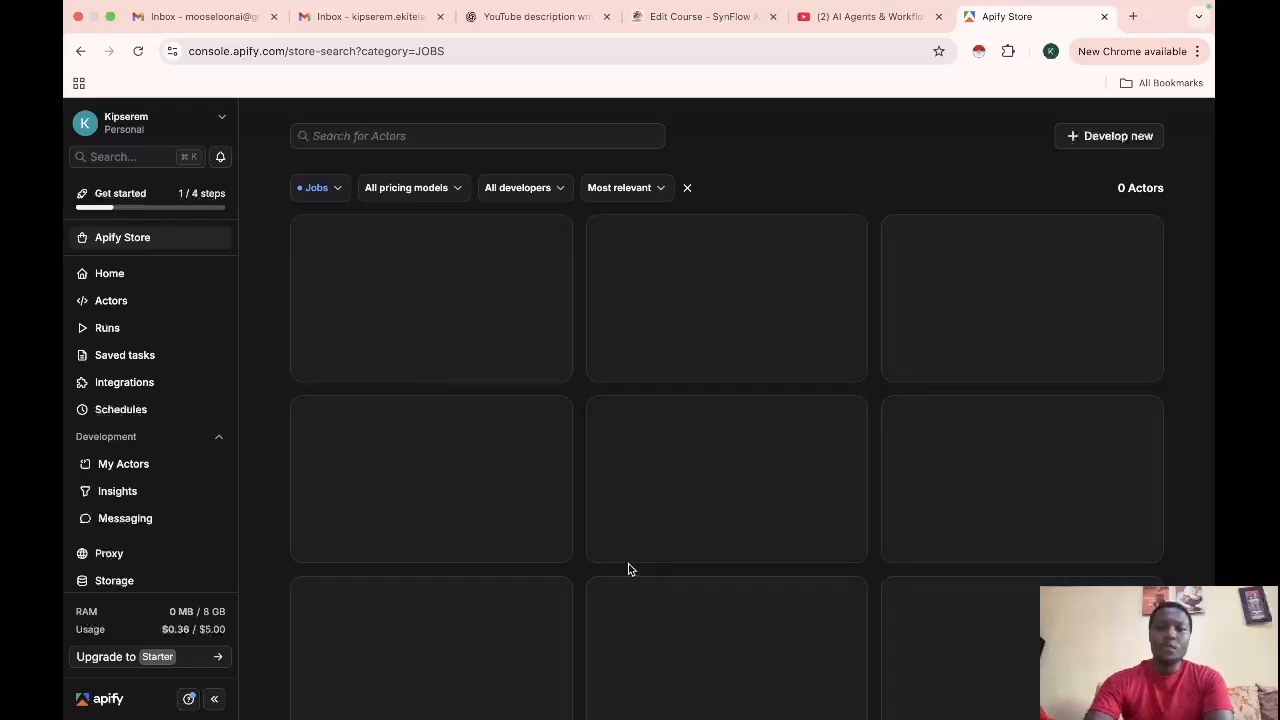
scroll(652, 522, "down", 1)
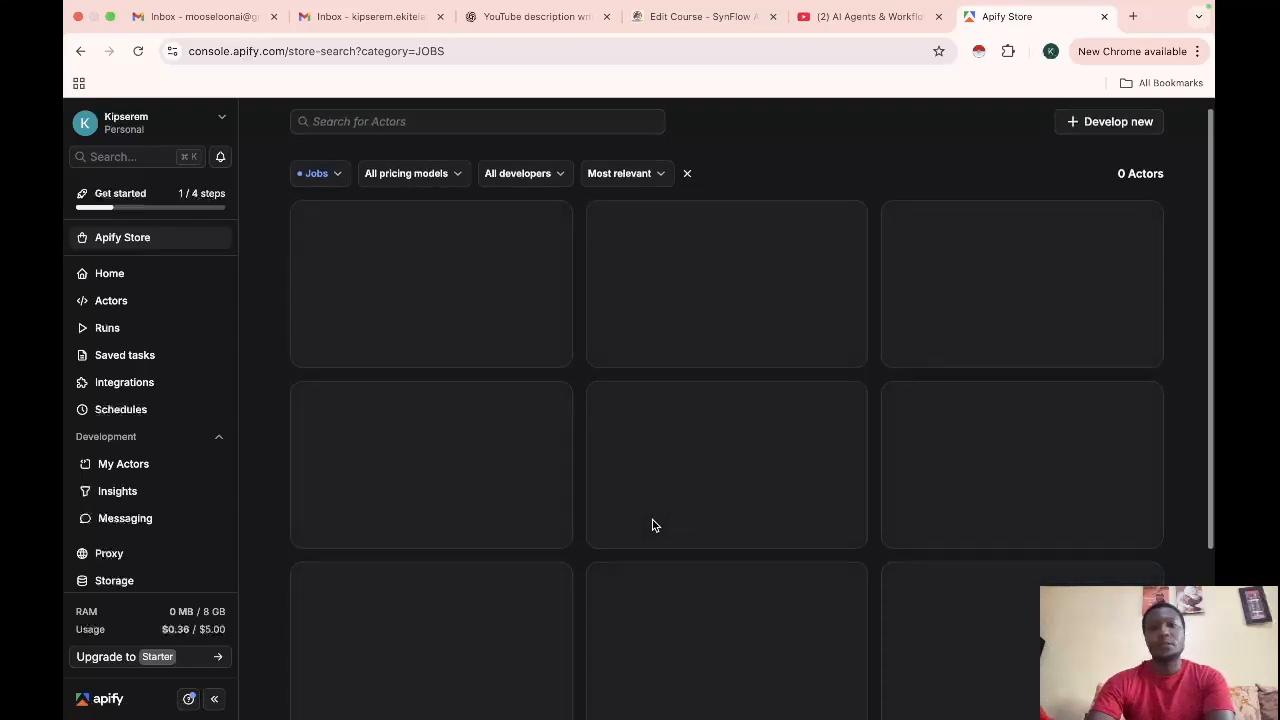
scroll(653, 521, "down", 1)
scroll(653, 521, "up", 1)
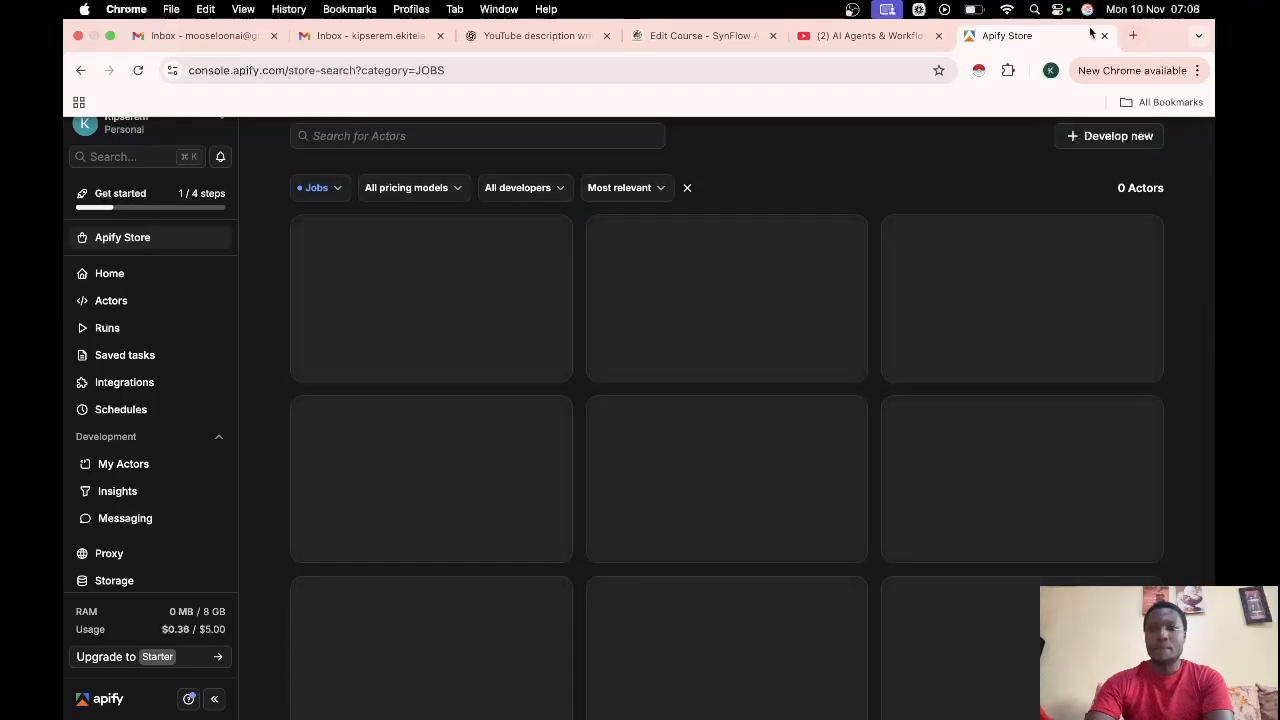
scroll(845, 456, "down", 1)
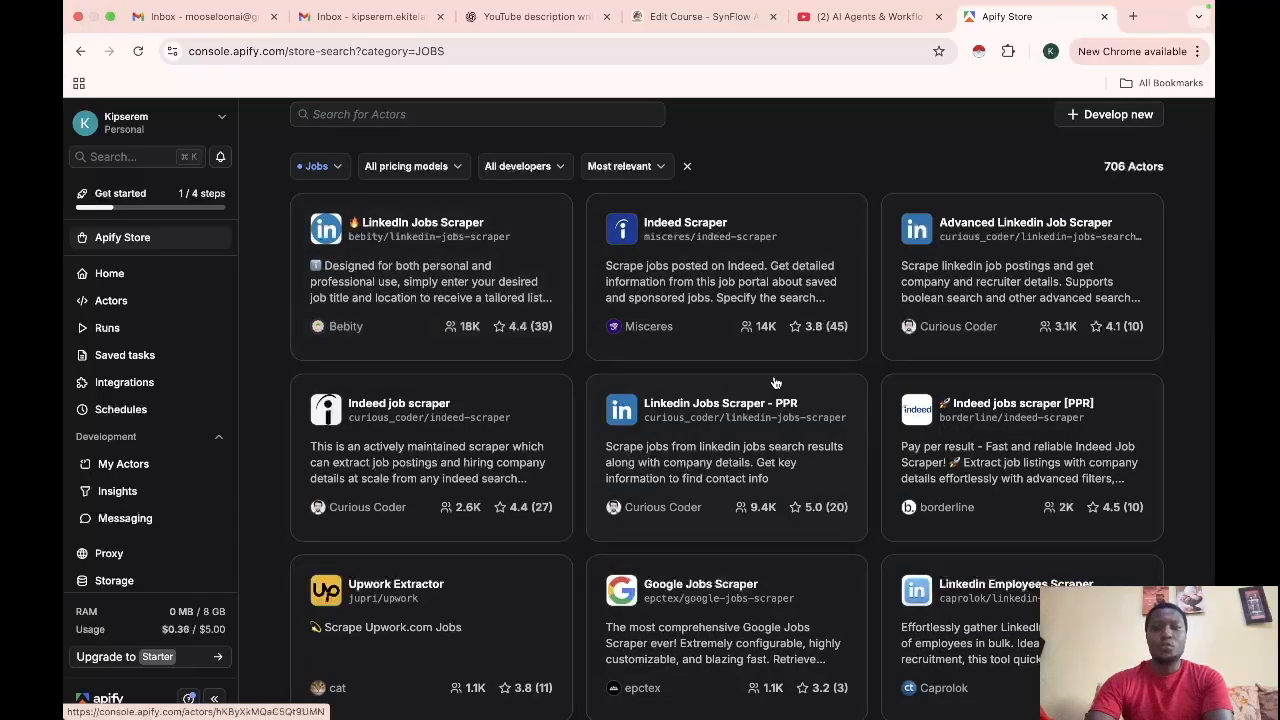
scroll(780, 484, "down", 2)
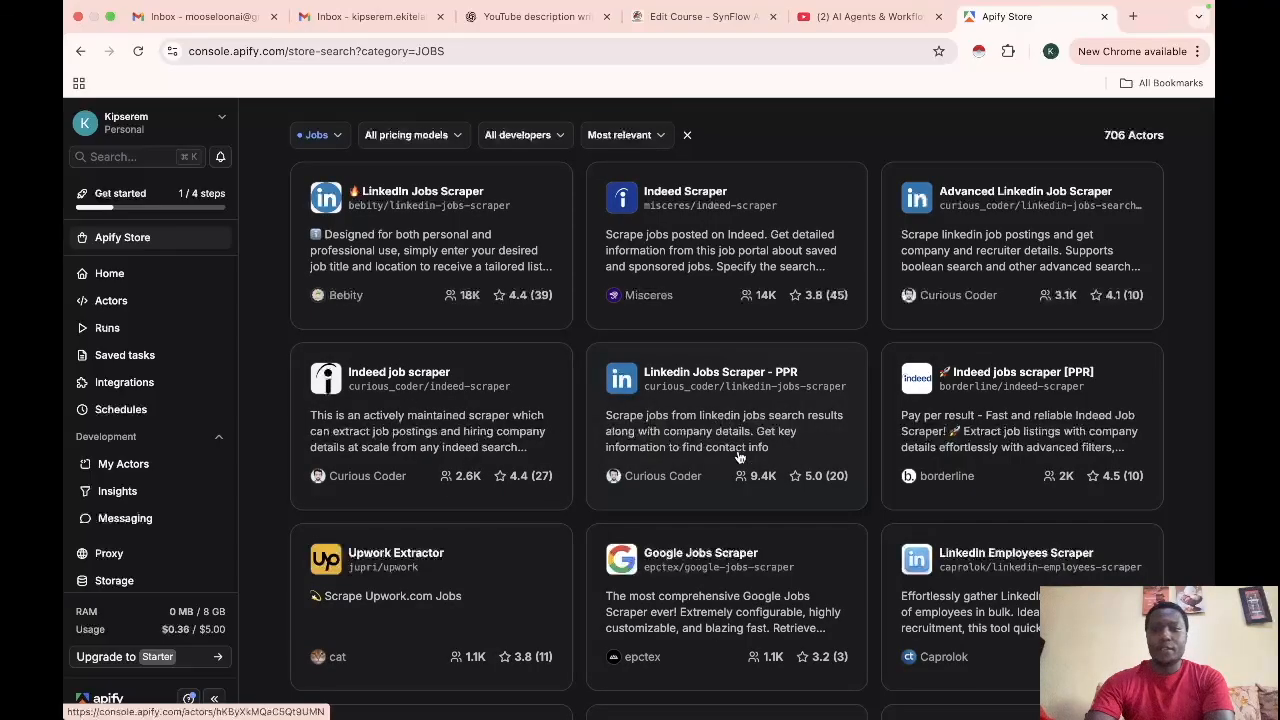
scroll(846, 550, "down", 3)
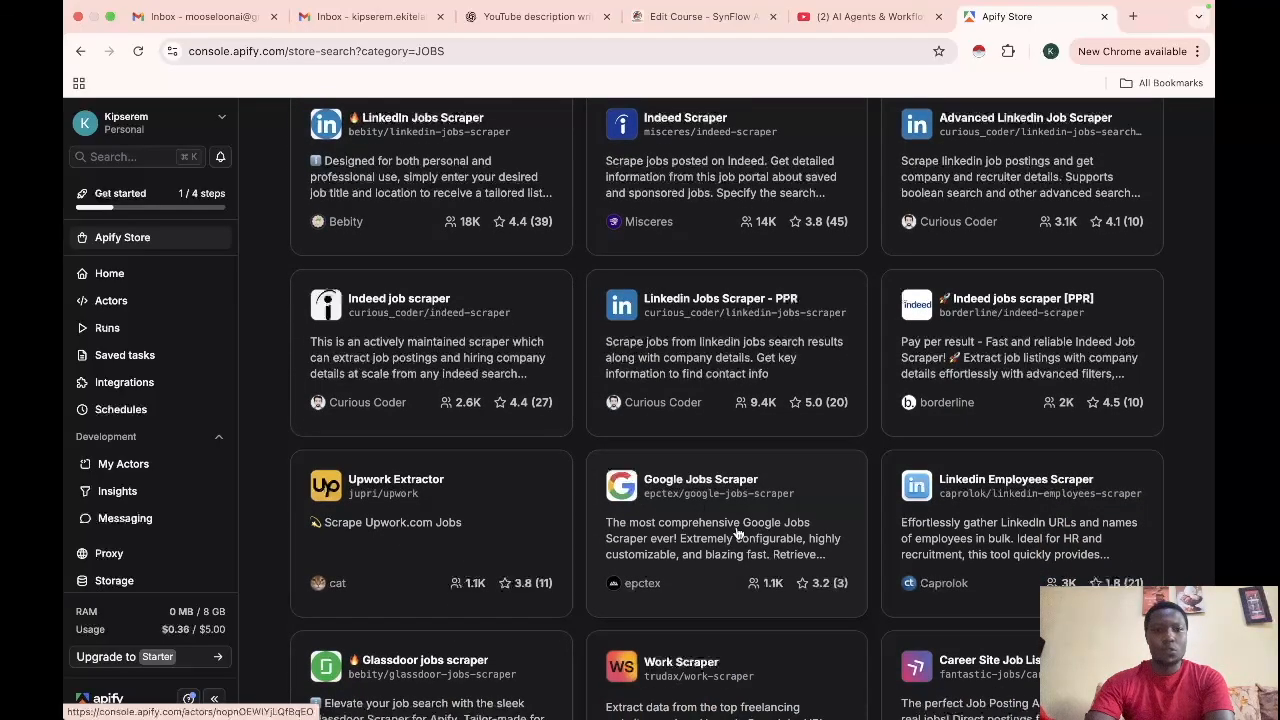
scroll(777, 586, "down", 5)
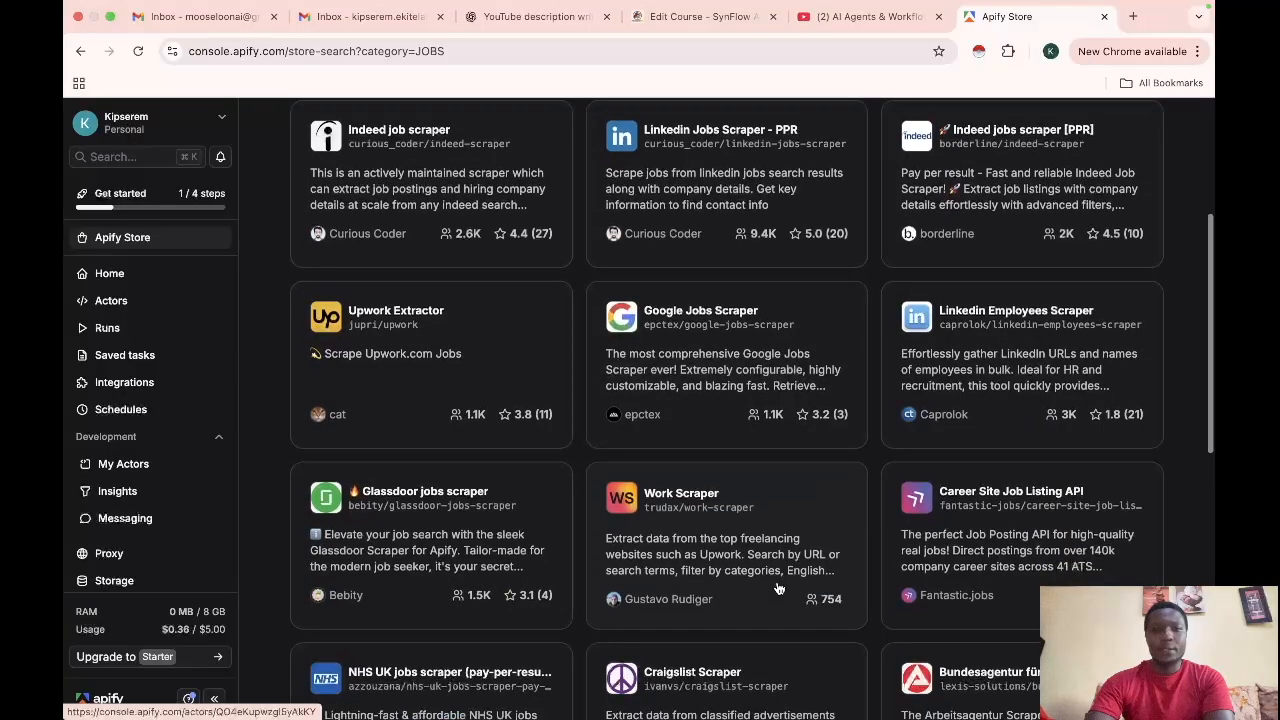
scroll(795, 550, "down", 5)
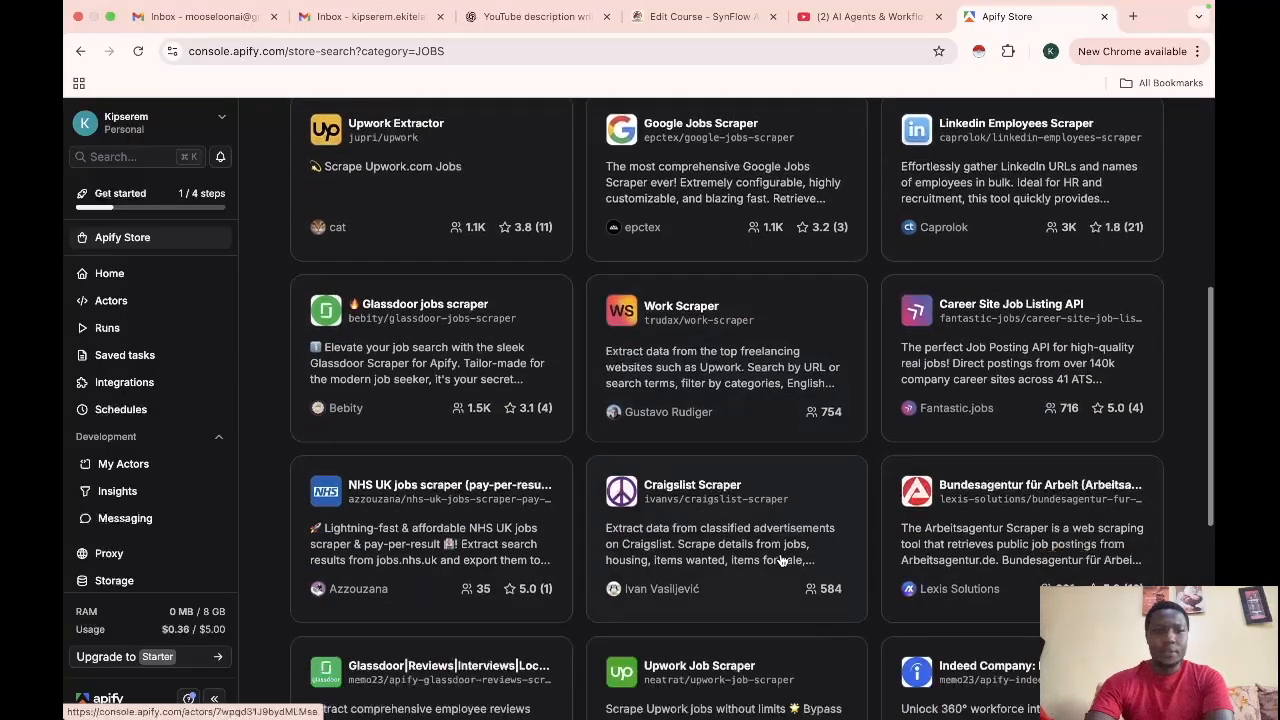
scroll(783, 560, "down", 6)
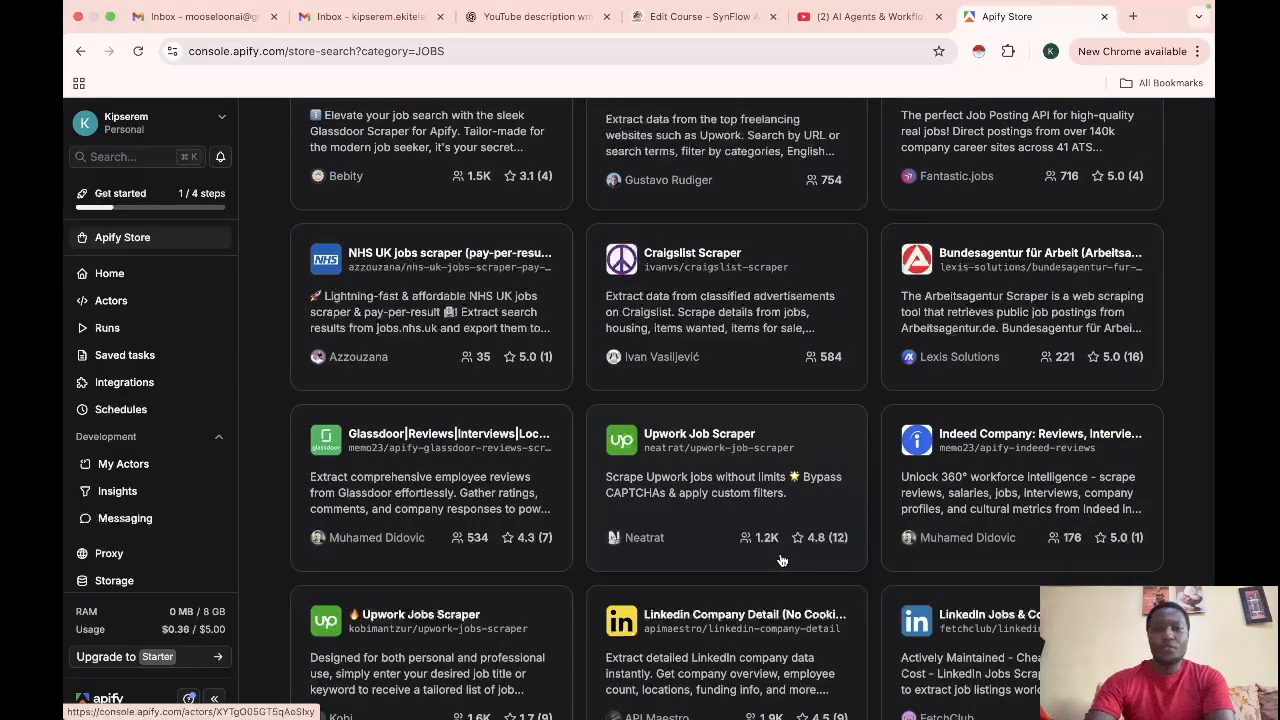
scroll(782, 560, "down", 1)
scroll(782, 560, "up", 8)
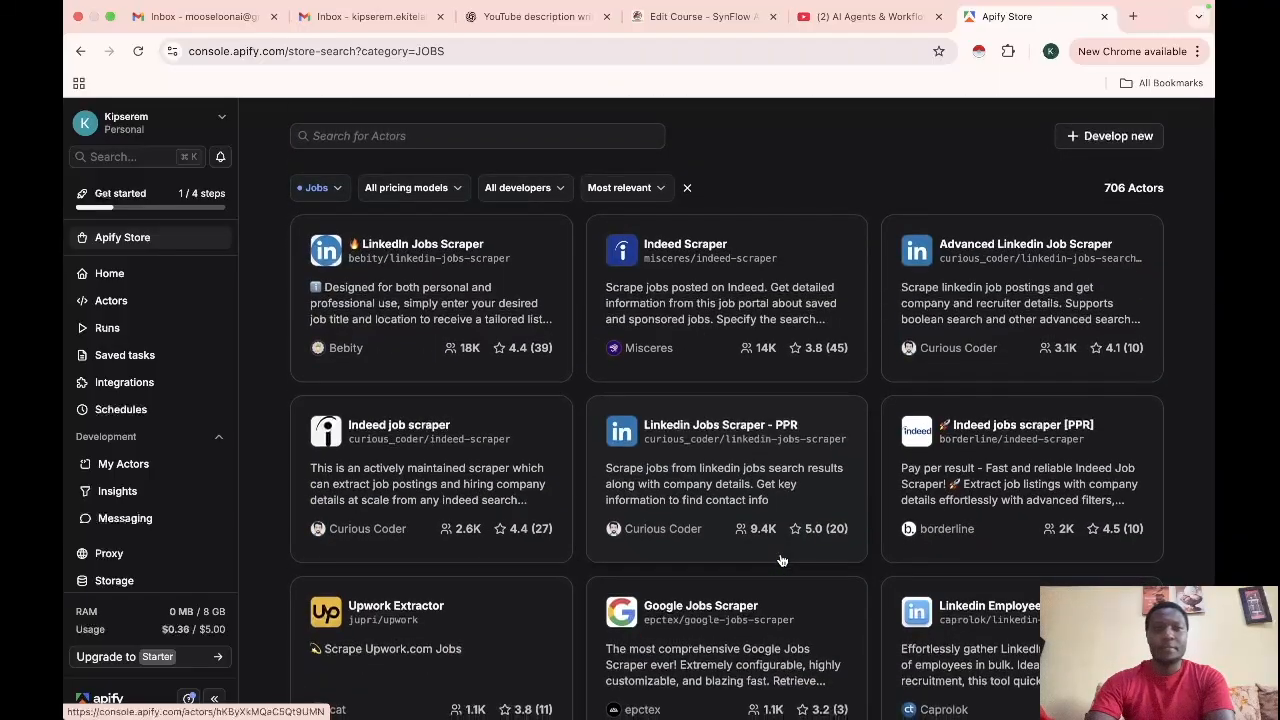
left_click(80, 50)
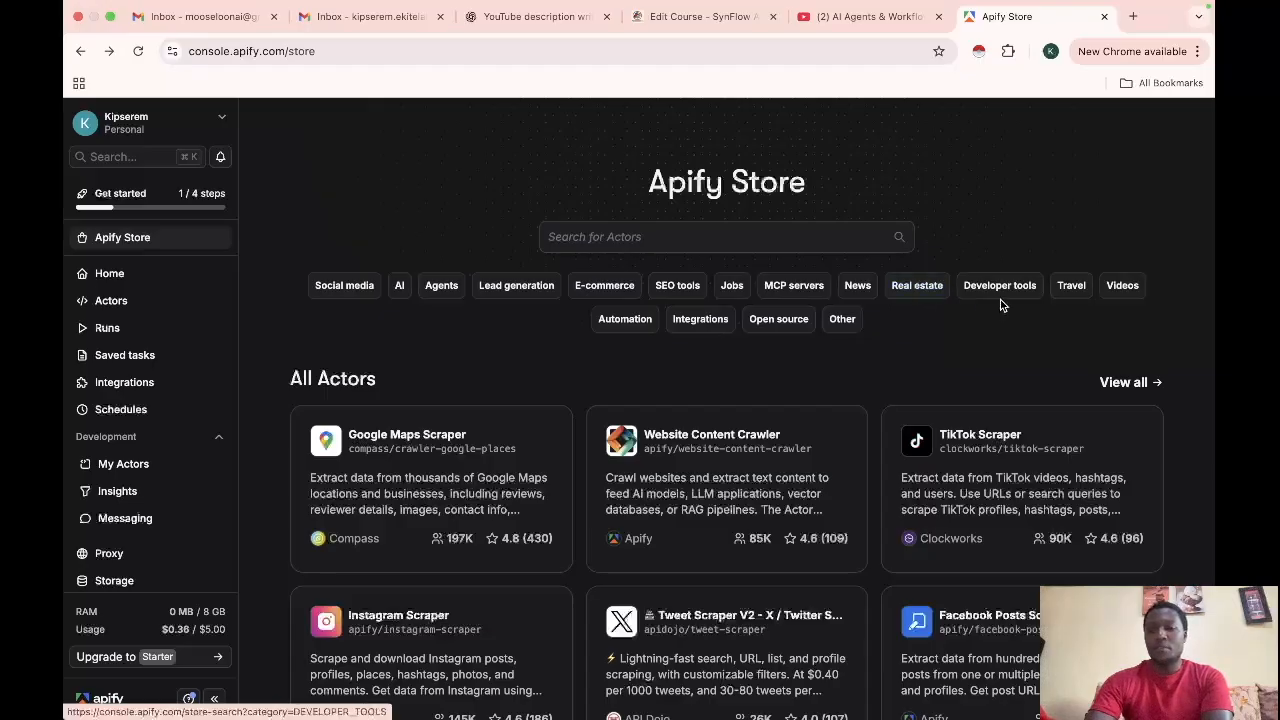
- Browse the actors in the Travel category and return to the store's main page
left_click(1073, 287)
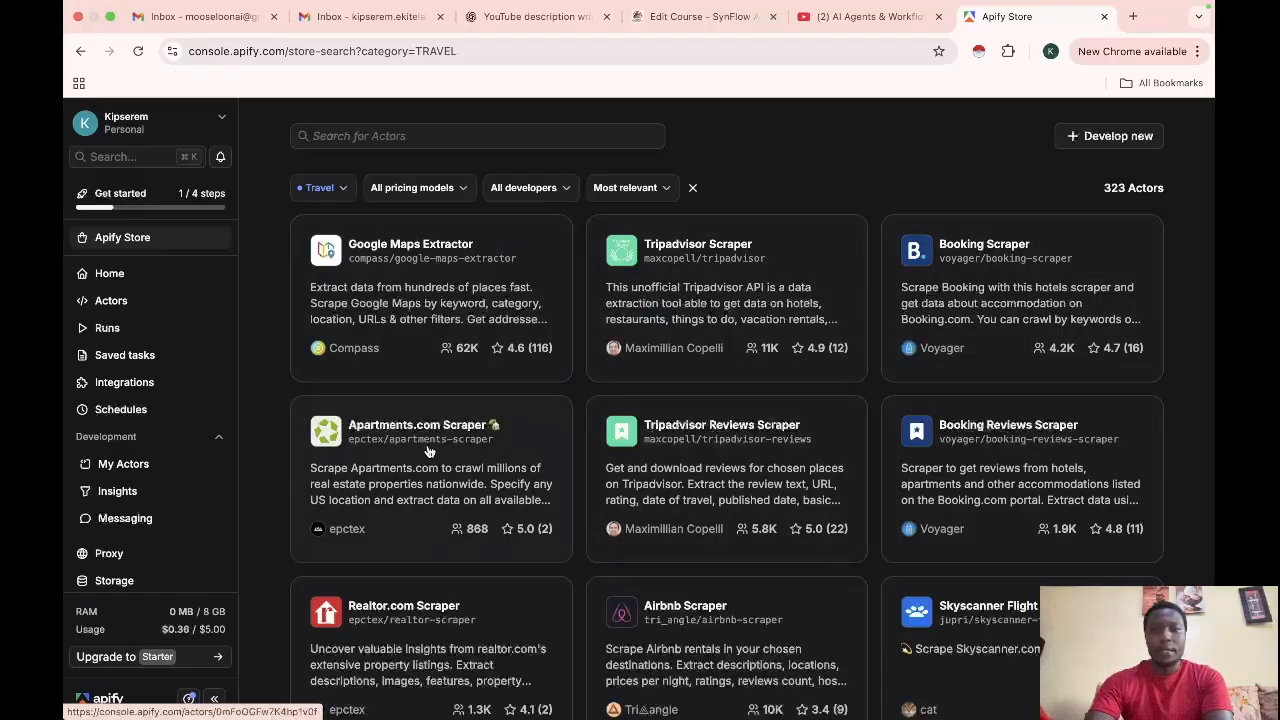
scroll(736, 540, "down", 2)
scroll(736, 540, "down", 1)
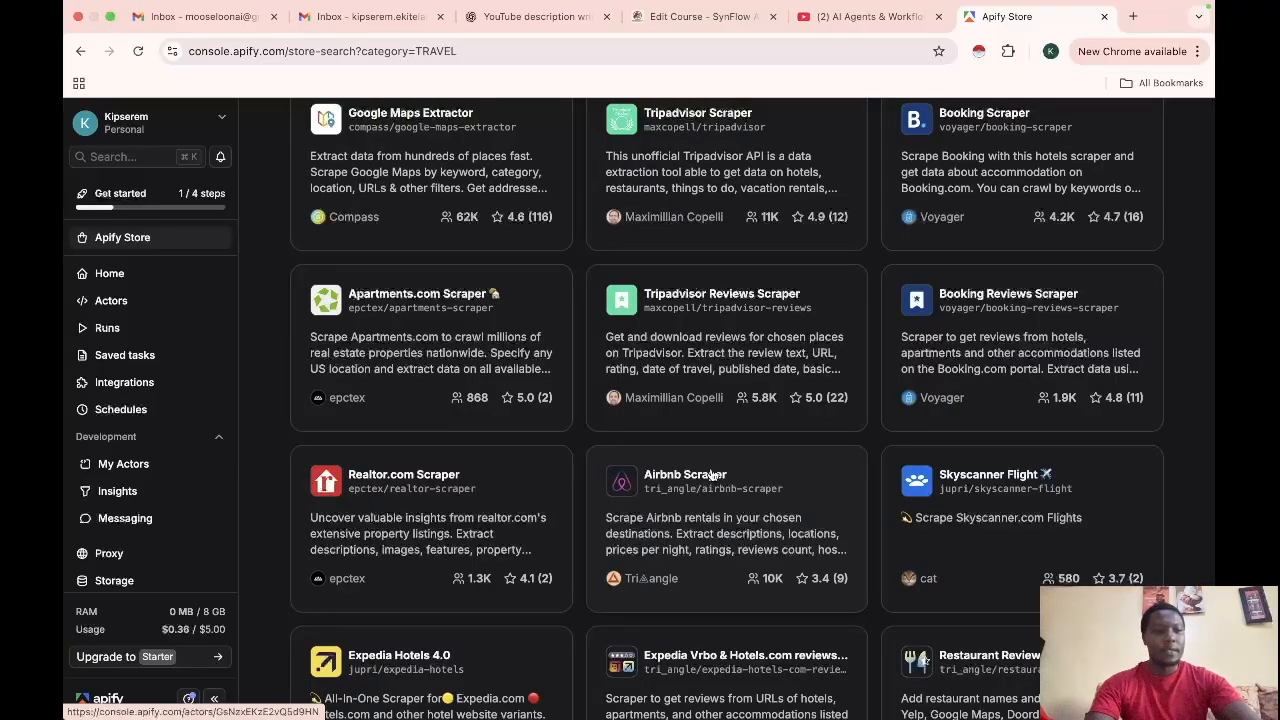
scroll(640, 423, "up", 3)
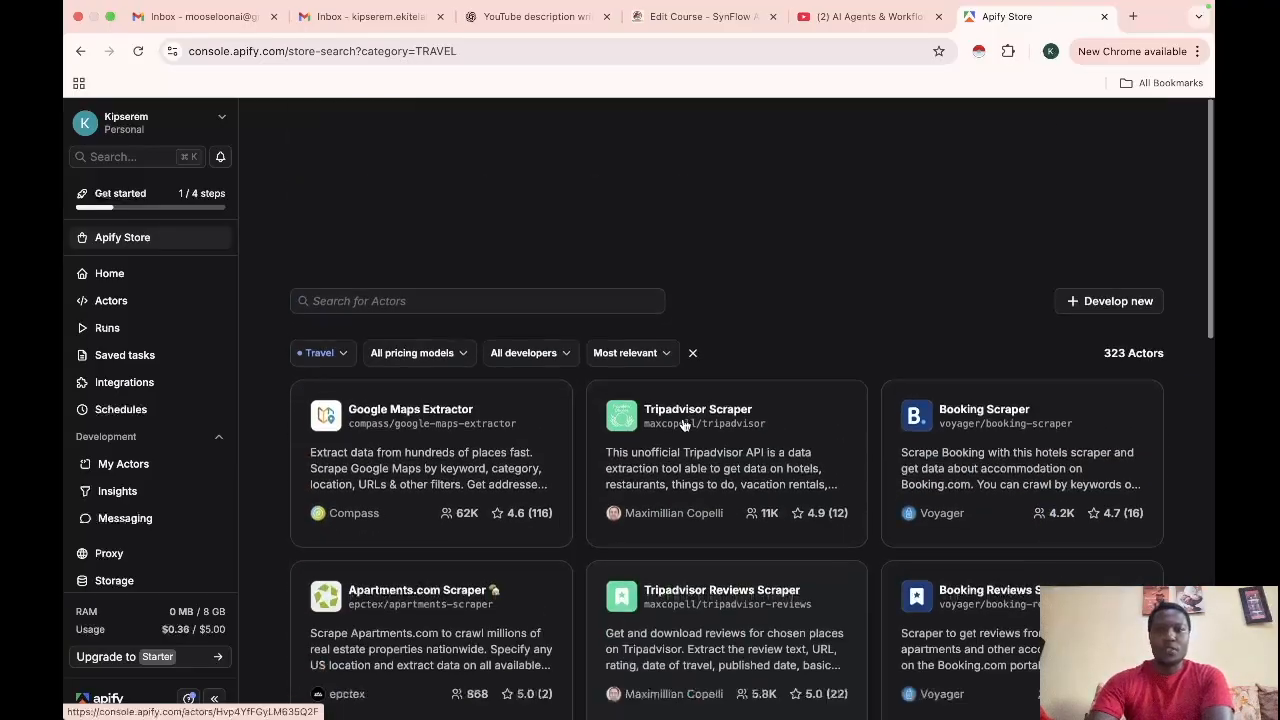
left_click(80, 51)
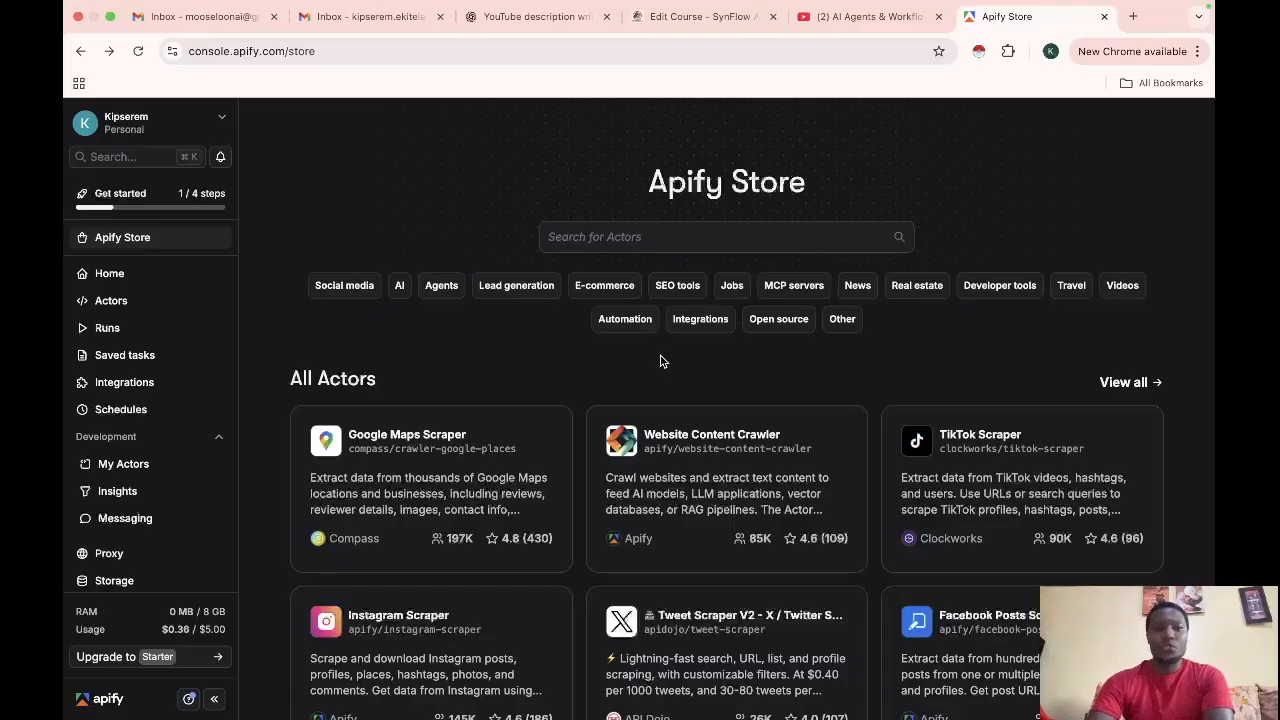
- Open the Google Maps Scraper actor and review the description and pricing notes on its input page
left_click(398, 442)
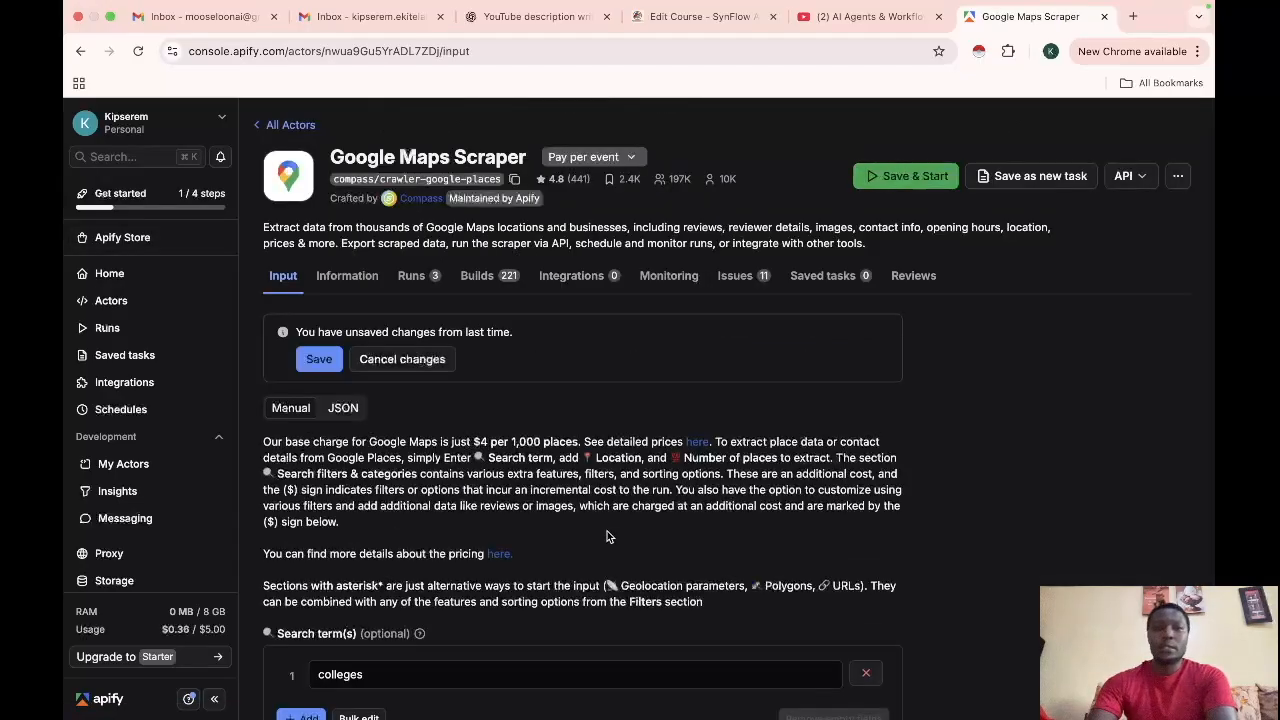
scroll(568, 508, "down", 1)
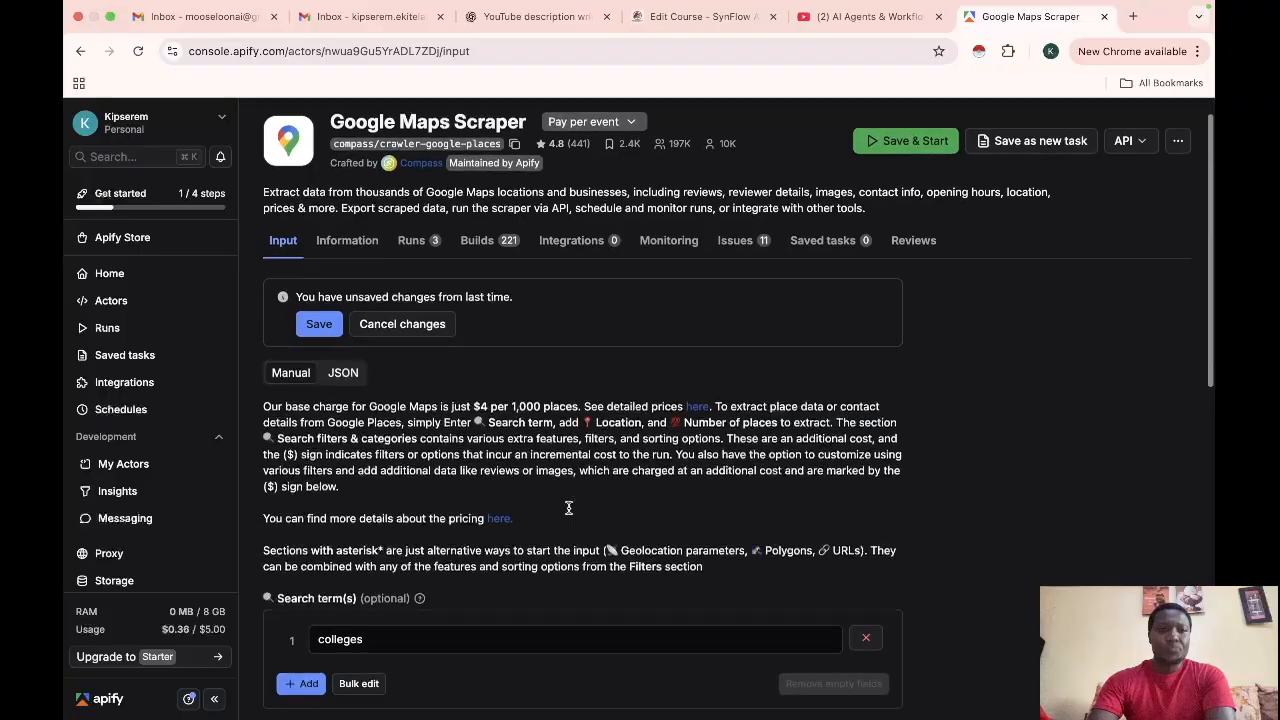
scroll(568, 507, "down", 3)
scroll(568, 510, "up", 2)
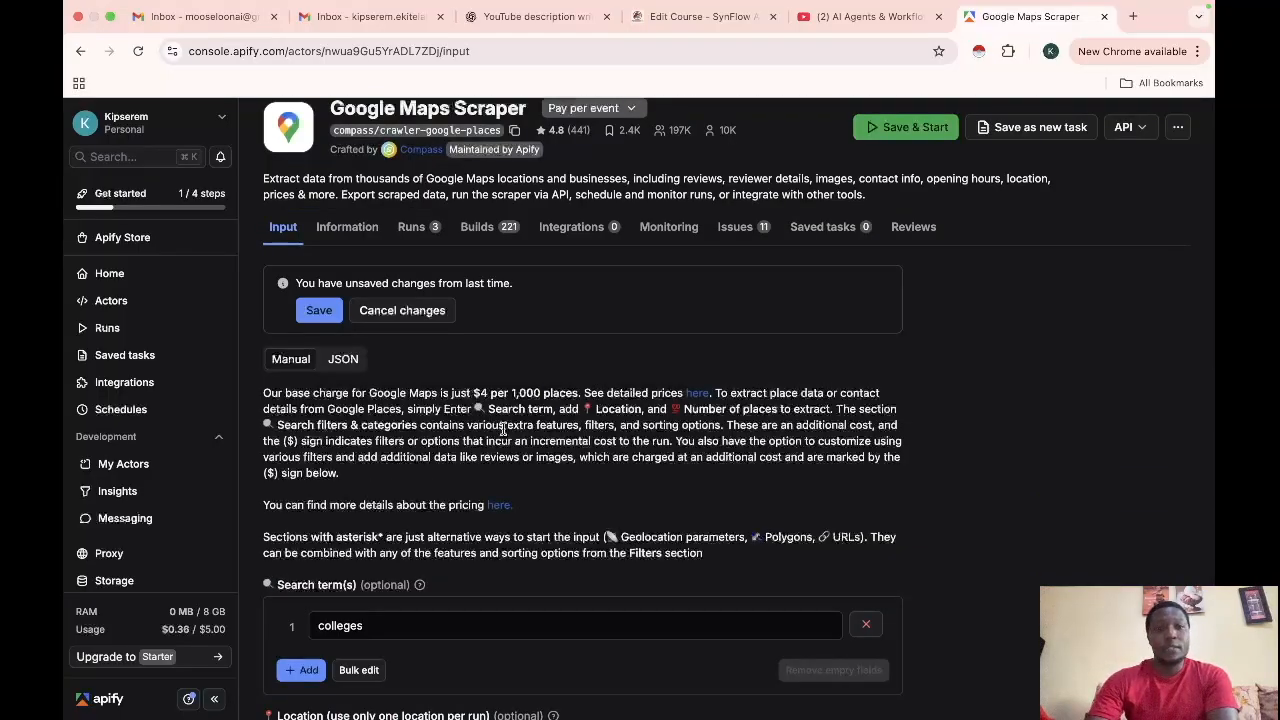
- Replace the search term of the Google Maps Scraper with "restaurants"
scroll(500, 428, "down", 5)
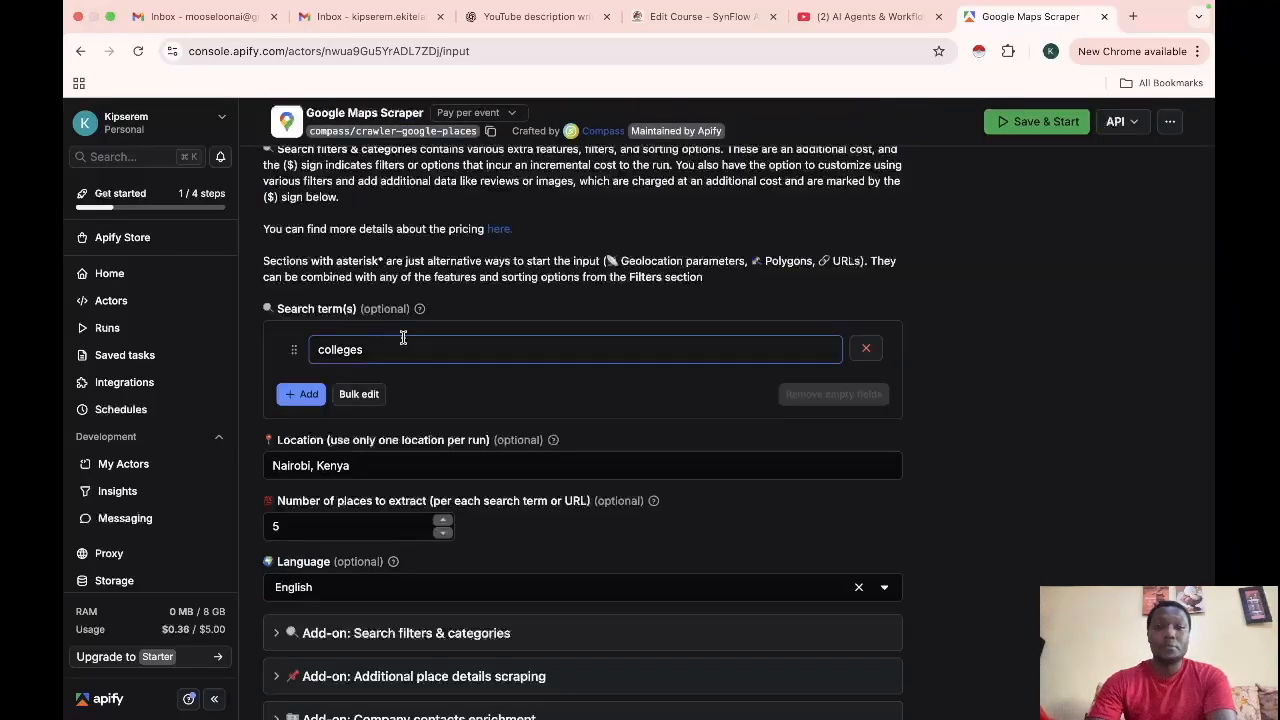
left_click_drag(396, 349, 293, 351)
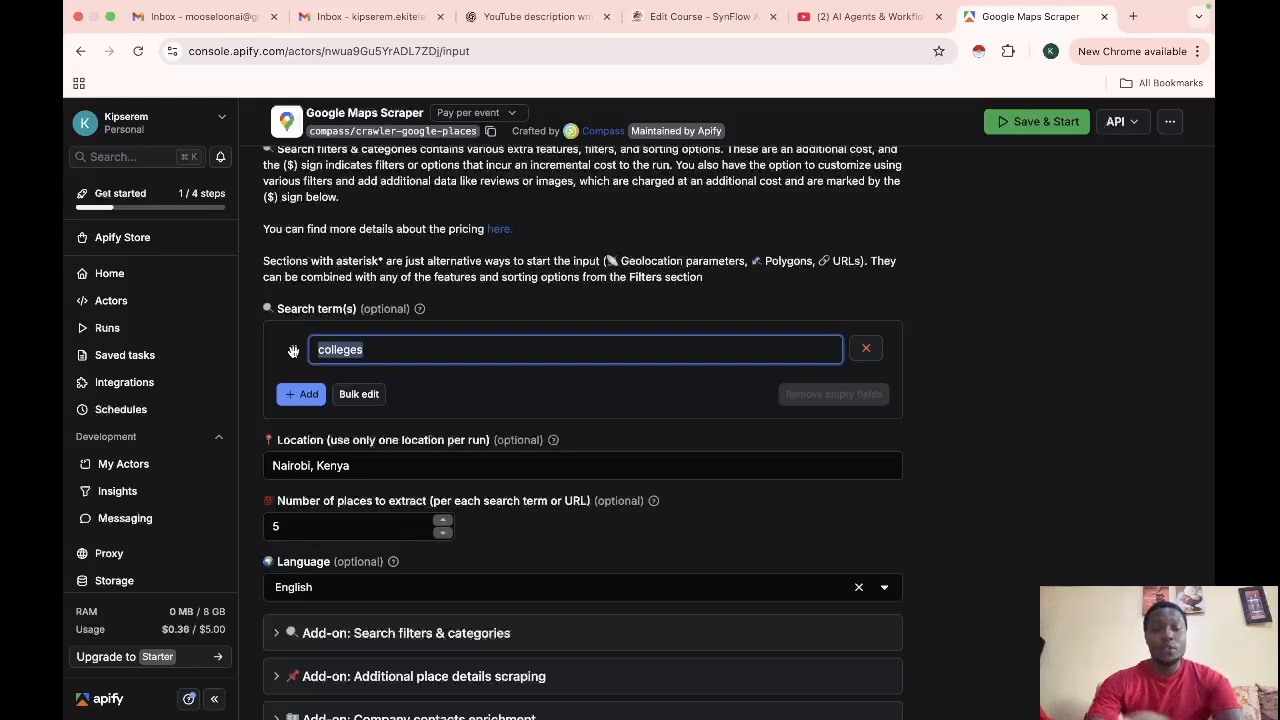
type("restaurants")
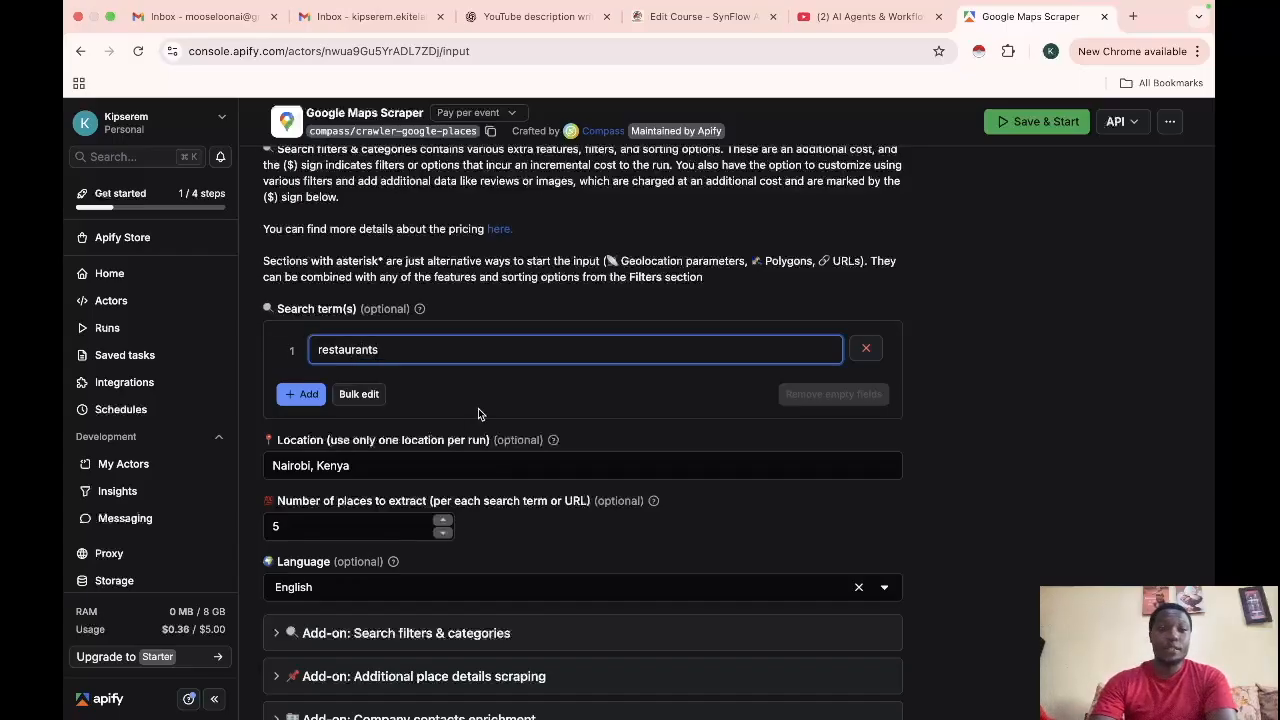
- Clear the existing location from the scraper's Location field
scroll(423, 400, "down", 2)
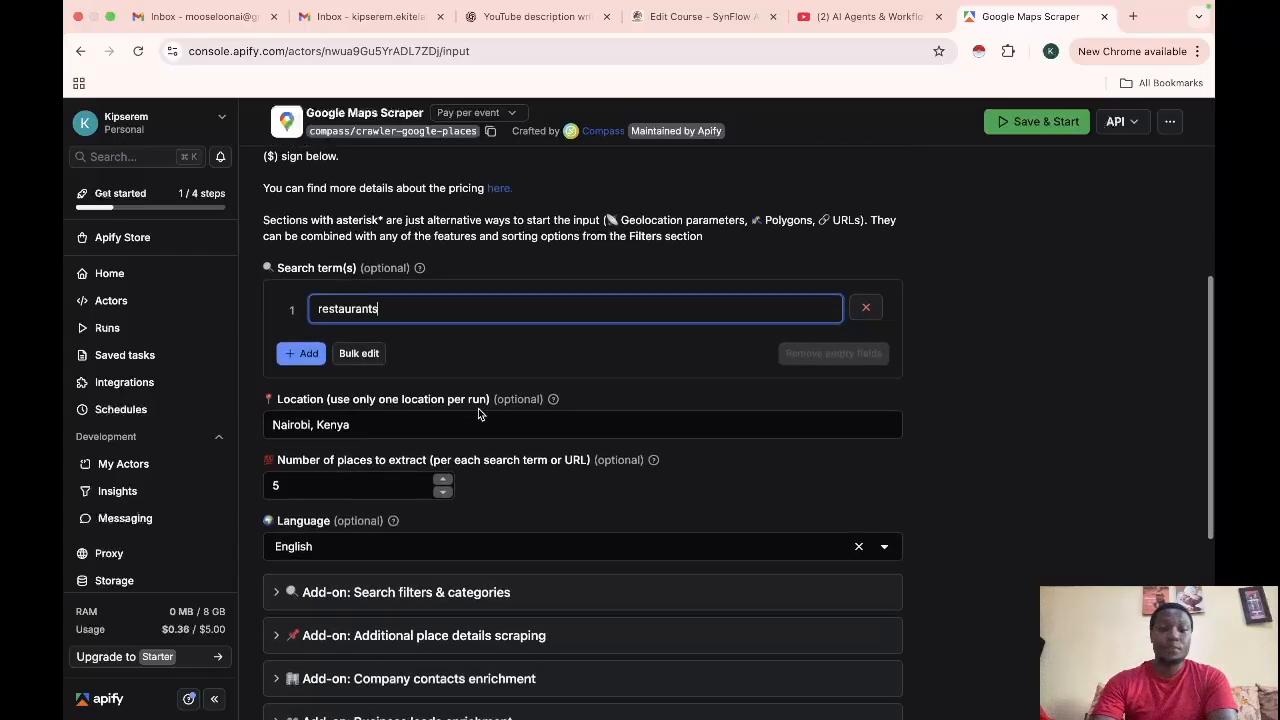
left_click(415, 367)
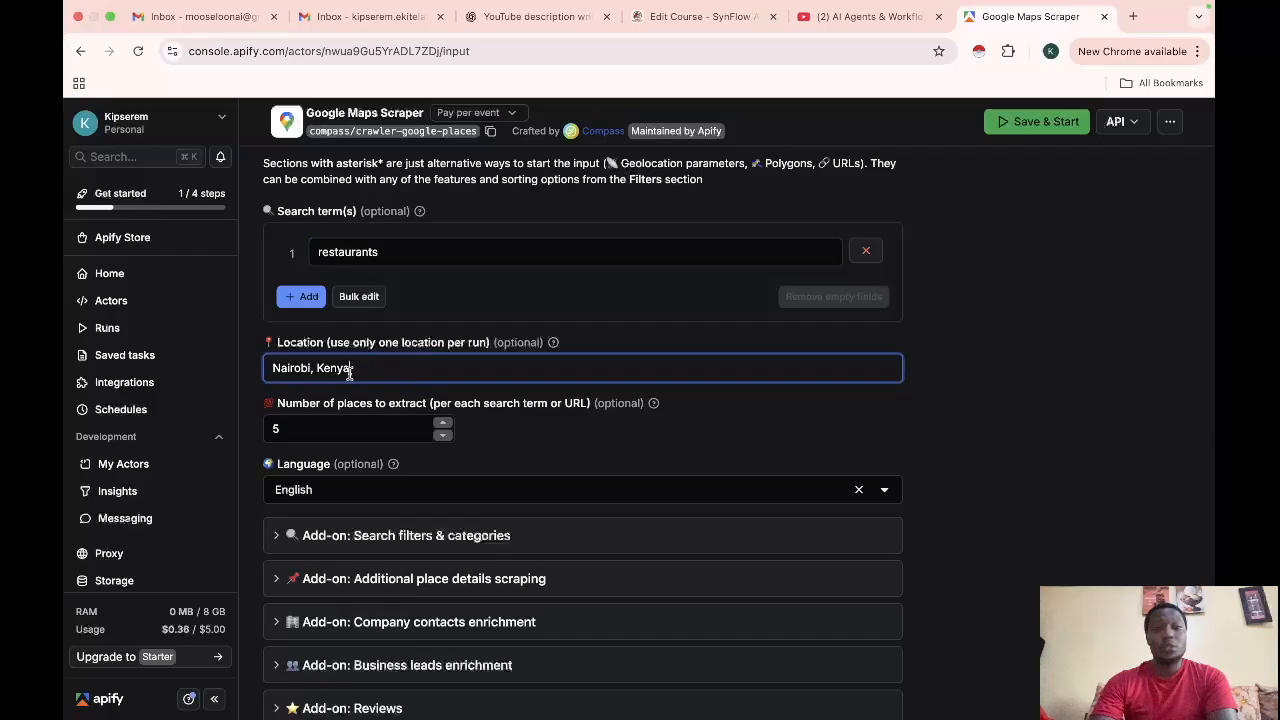
left_click_drag(366, 368, 264, 368)
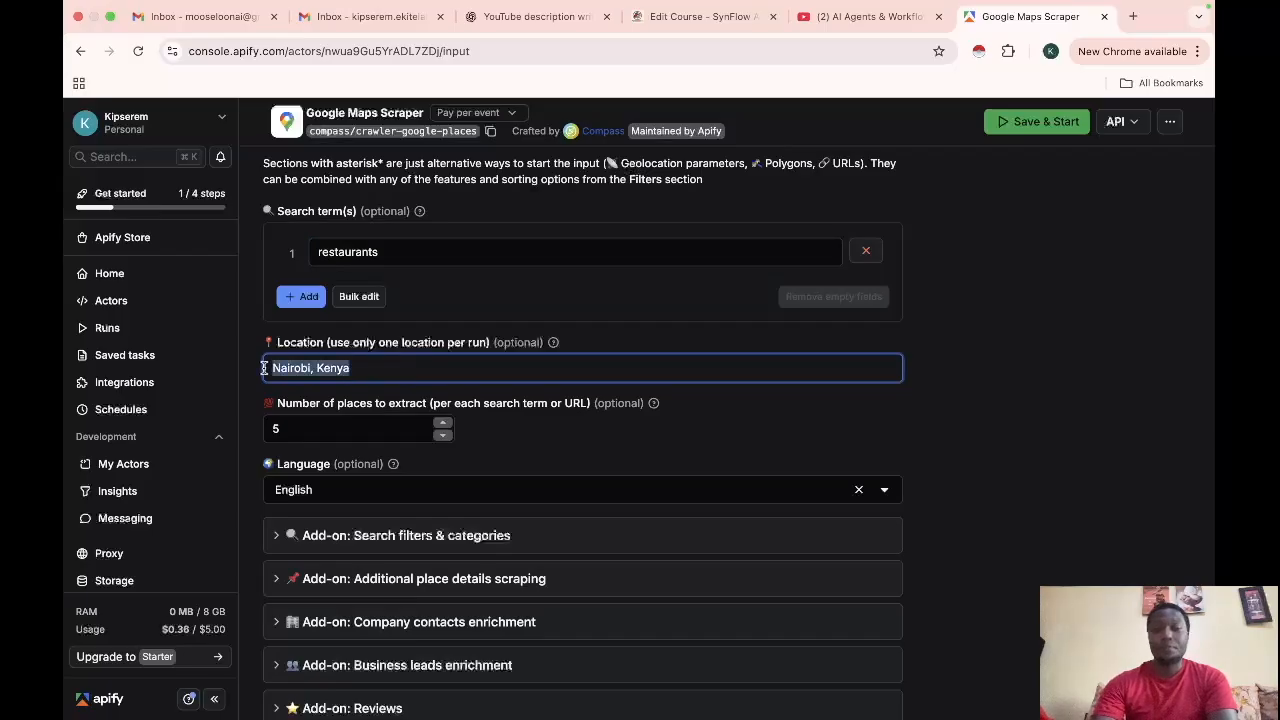
key("BackSpace")
left_click(1022, 385)
left_click(303, 370)
- Read the help text on how to define a location, and set the location to "Nairobi, Kenya"
left_click(553, 342)
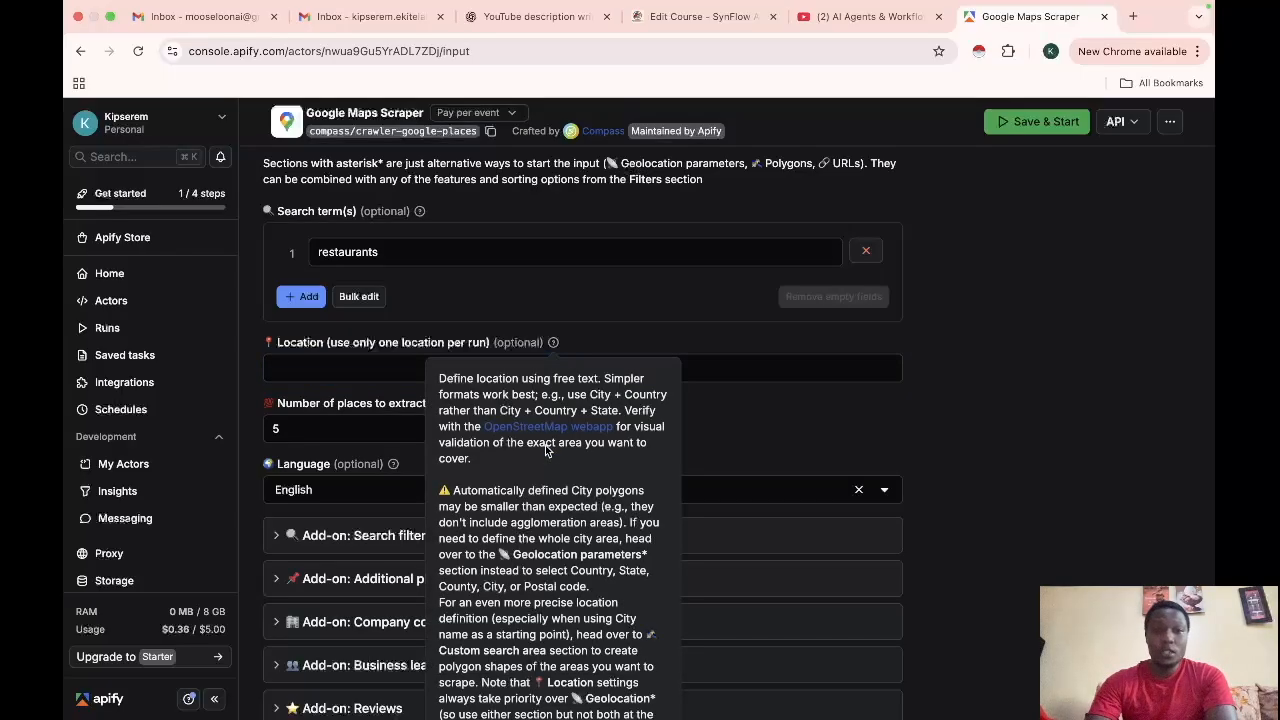
scroll(546, 520, "down", 3)
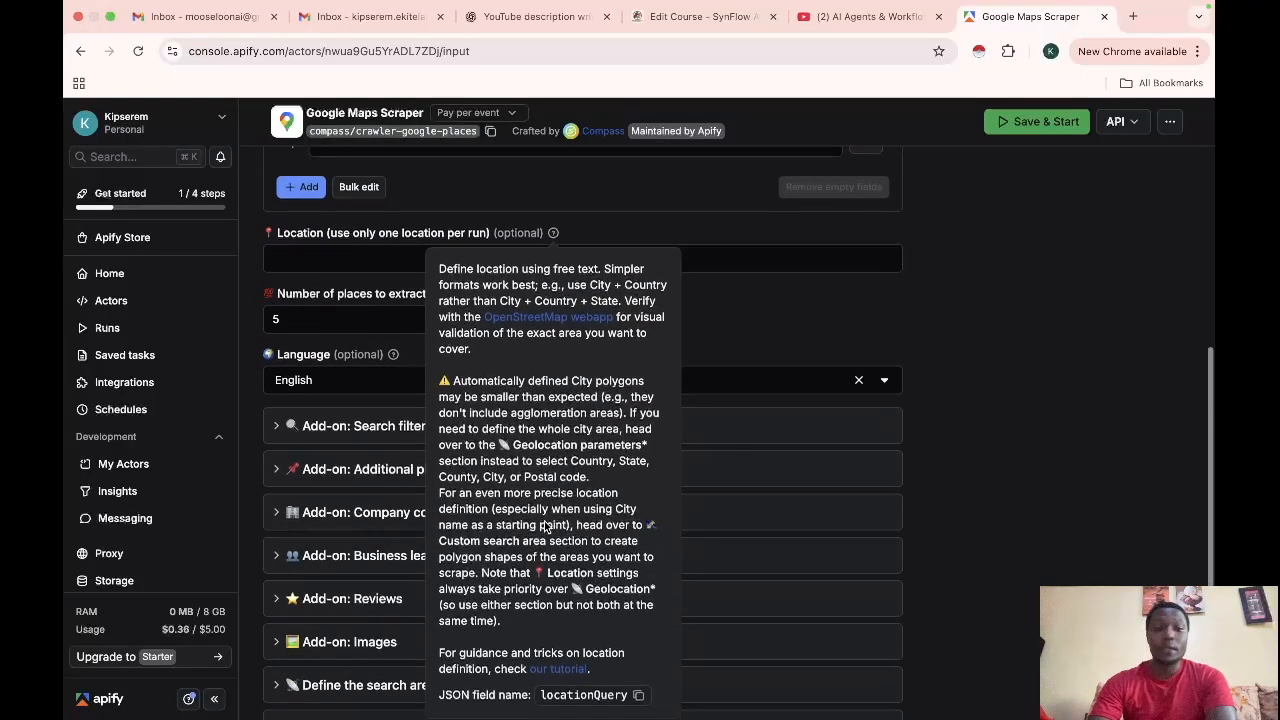
scroll(546, 528, "down", 1)
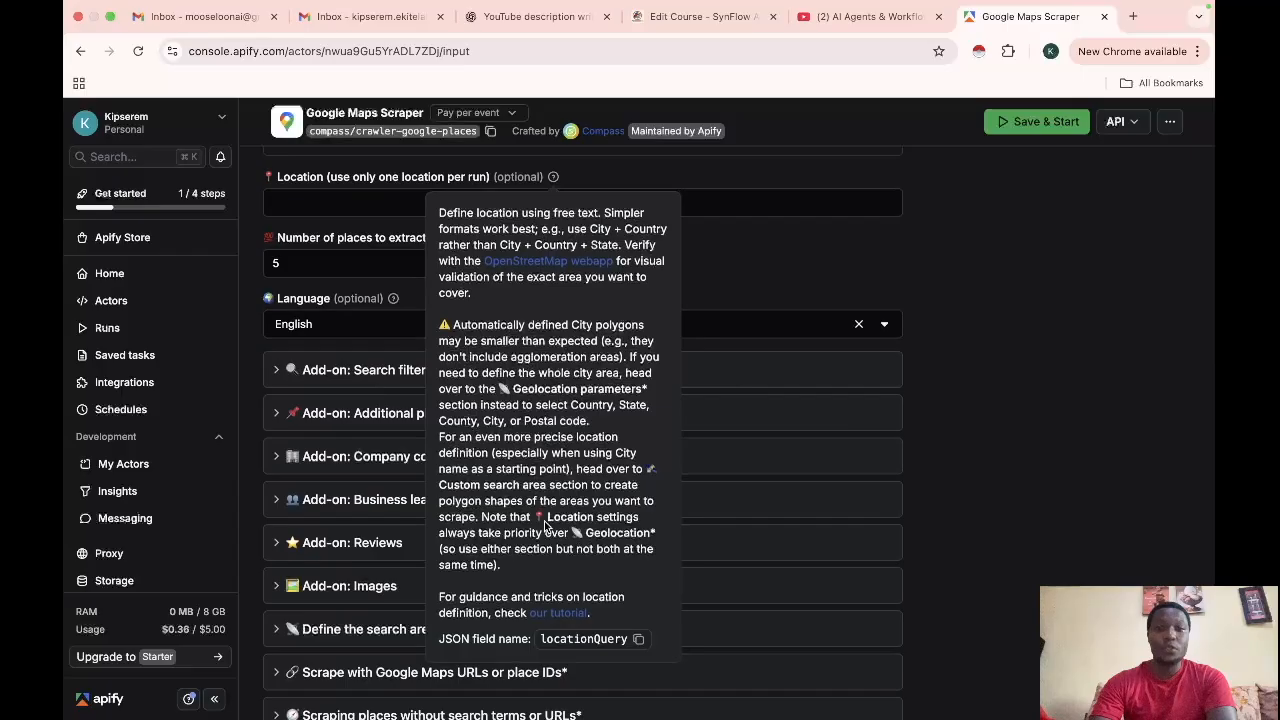
scroll(546, 526, "up", 3)
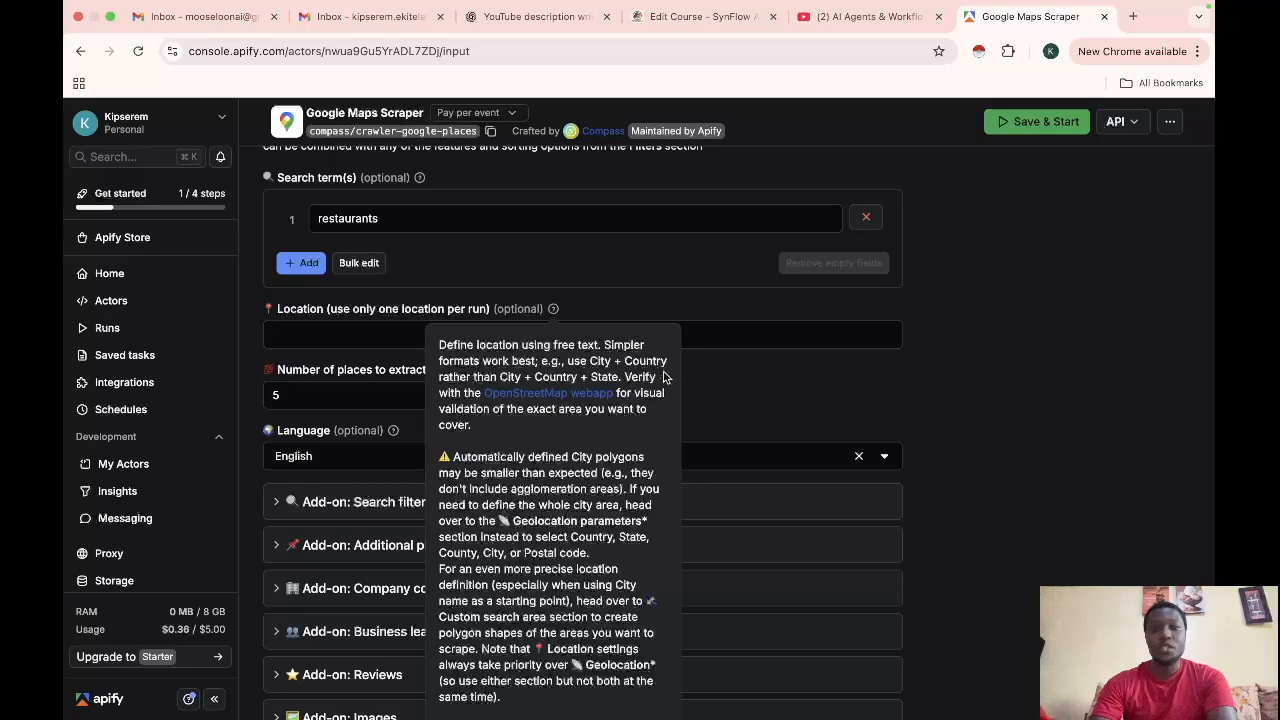
left_click(720, 337)
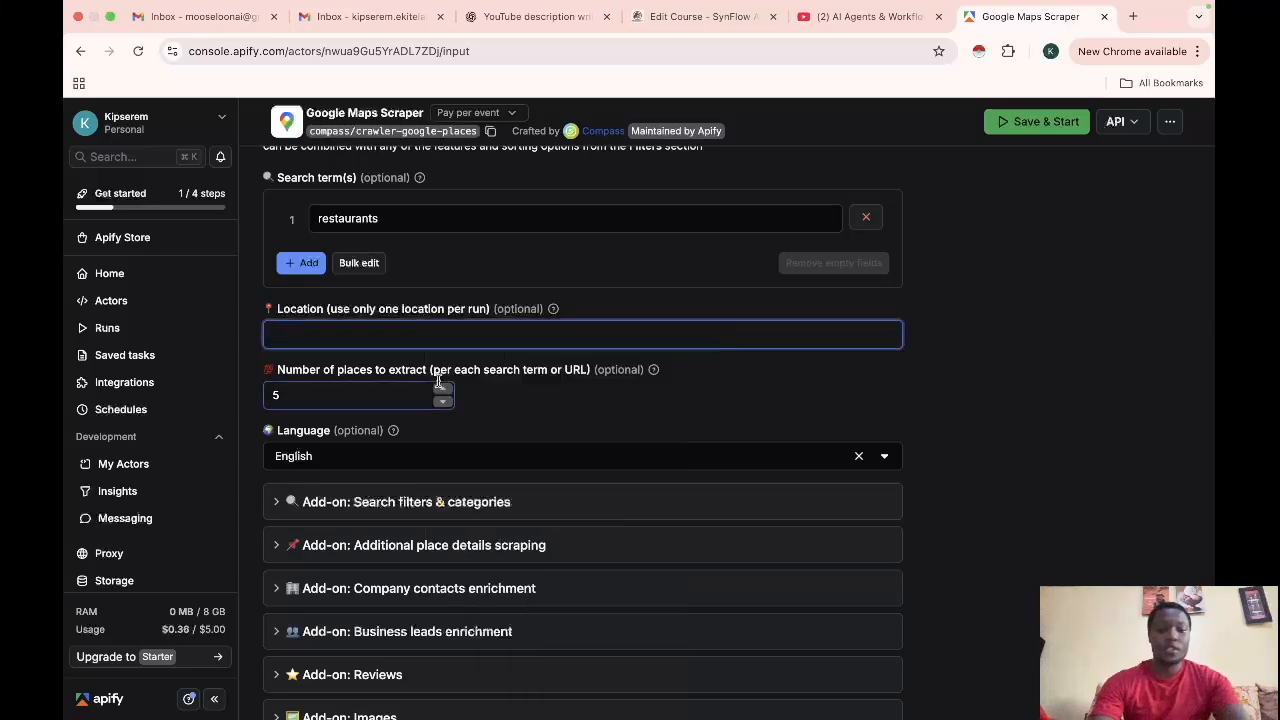
type("Nairobi, Kenya")
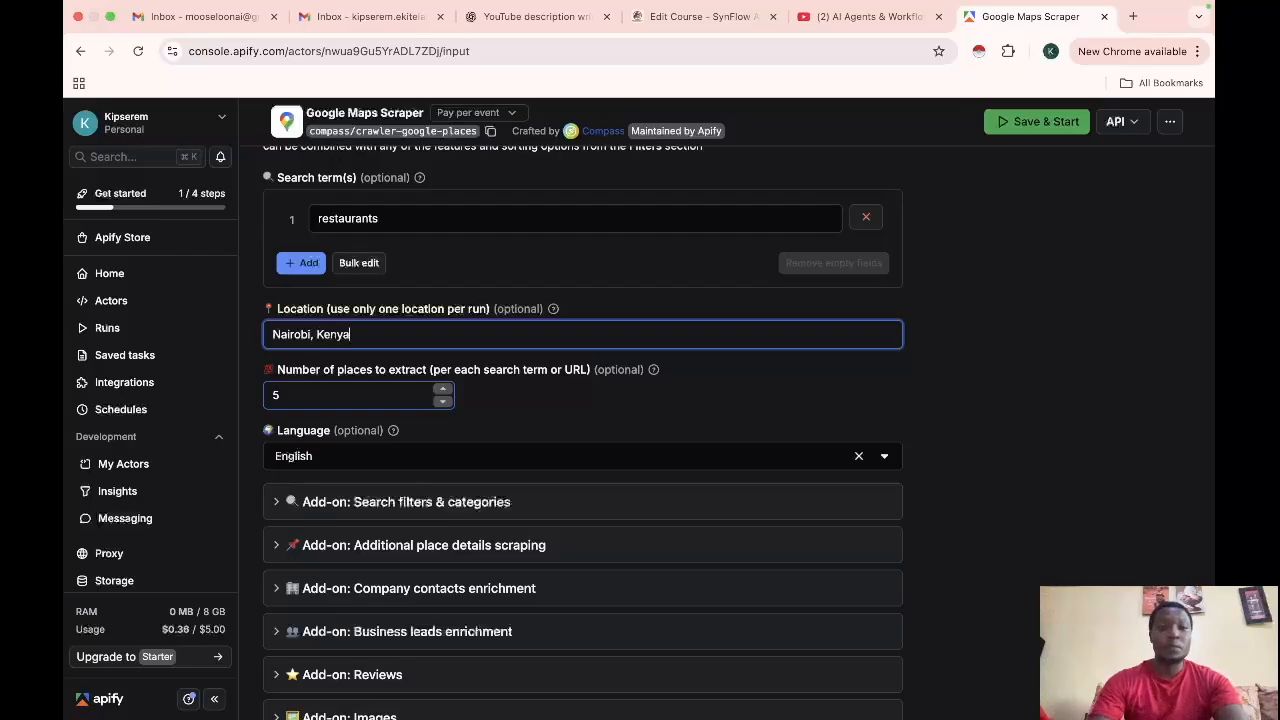
- Try 1000 as the number of places to extract per search term, and set the number back to 5
scroll(502, 427, "down", 1)
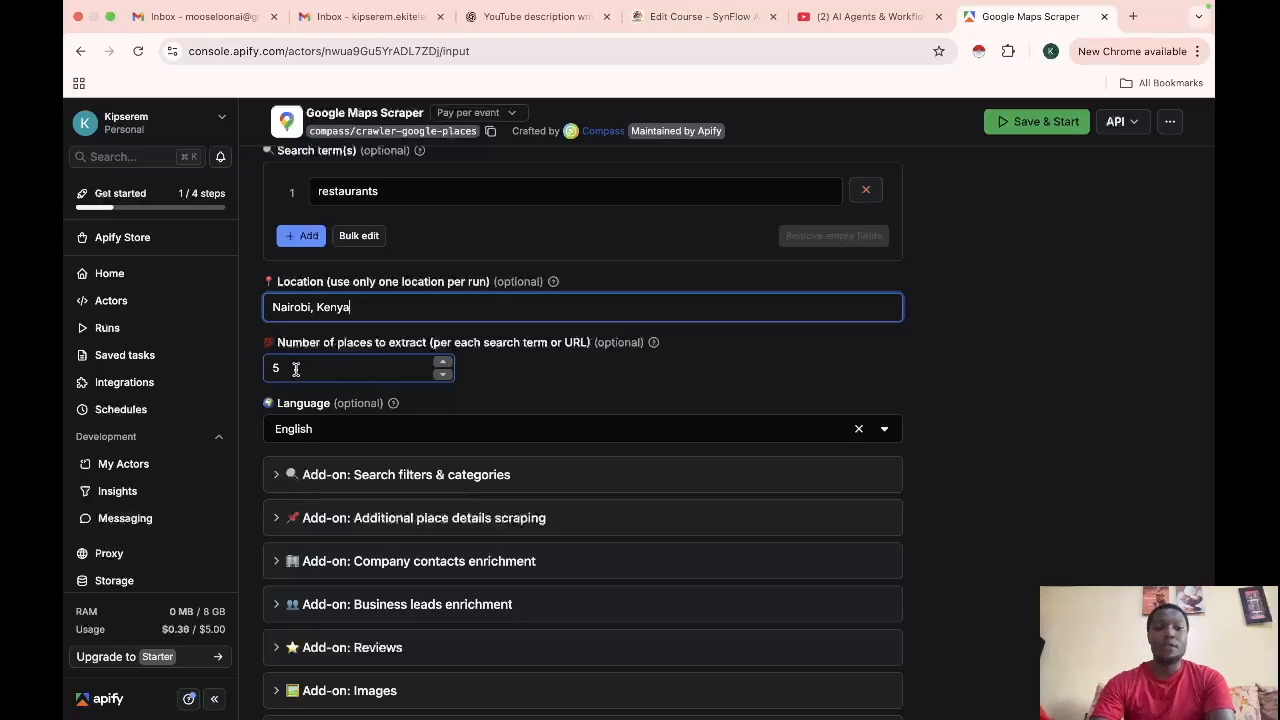
left_click_drag(296, 369, 250, 373)
type("1")
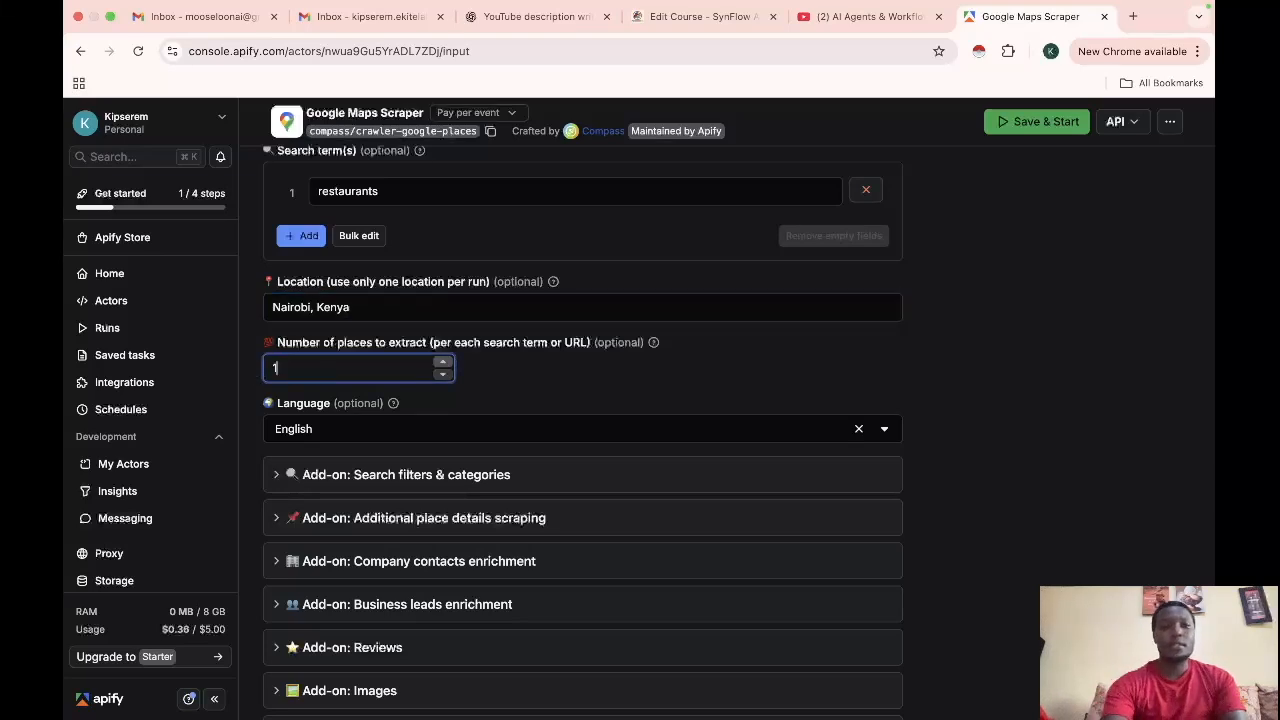
type("000")
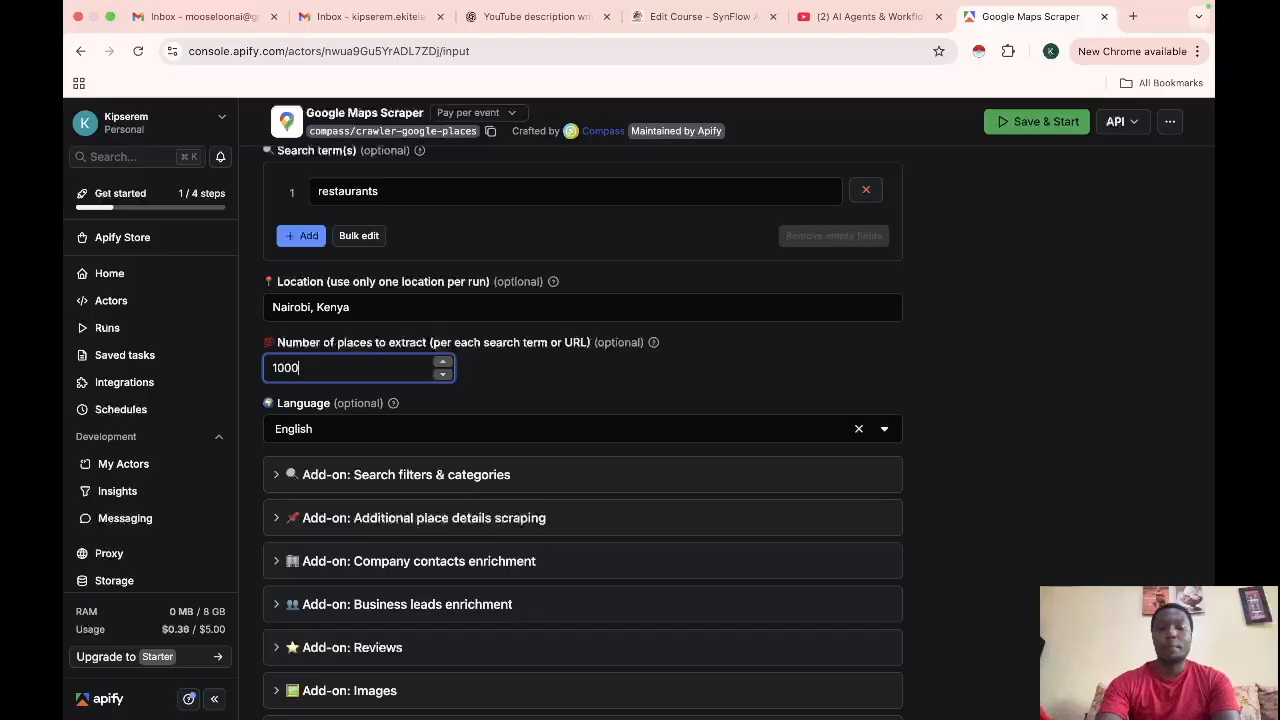
key("BackSpace")
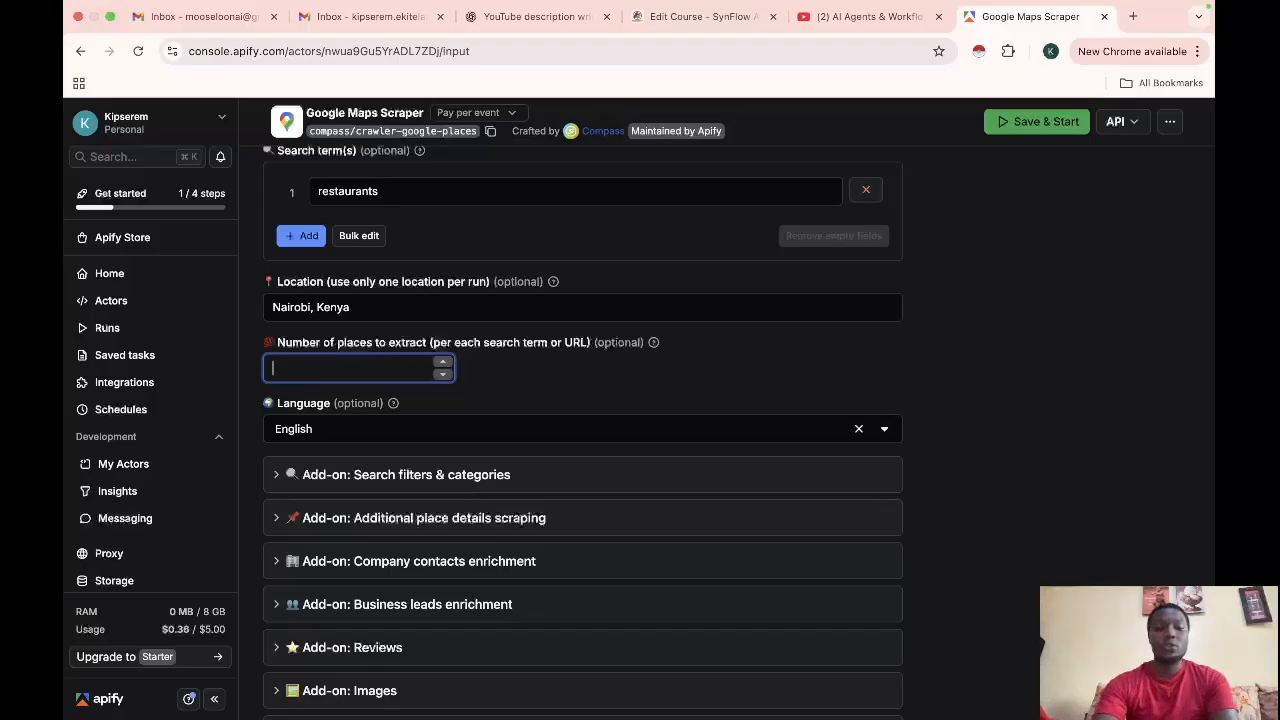
type("5")
- Look through the available choices in the scraper's Language setting and keep English
scroll(429, 433, "down", 3)
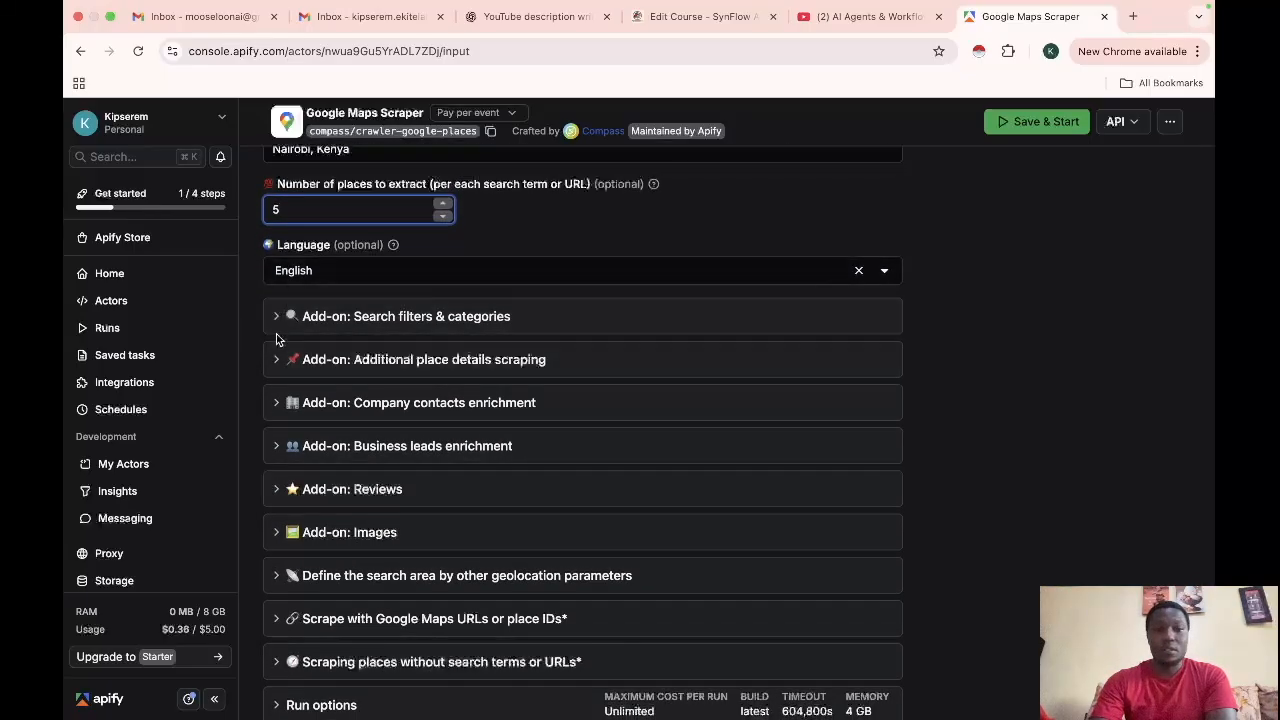
left_click(526, 276)
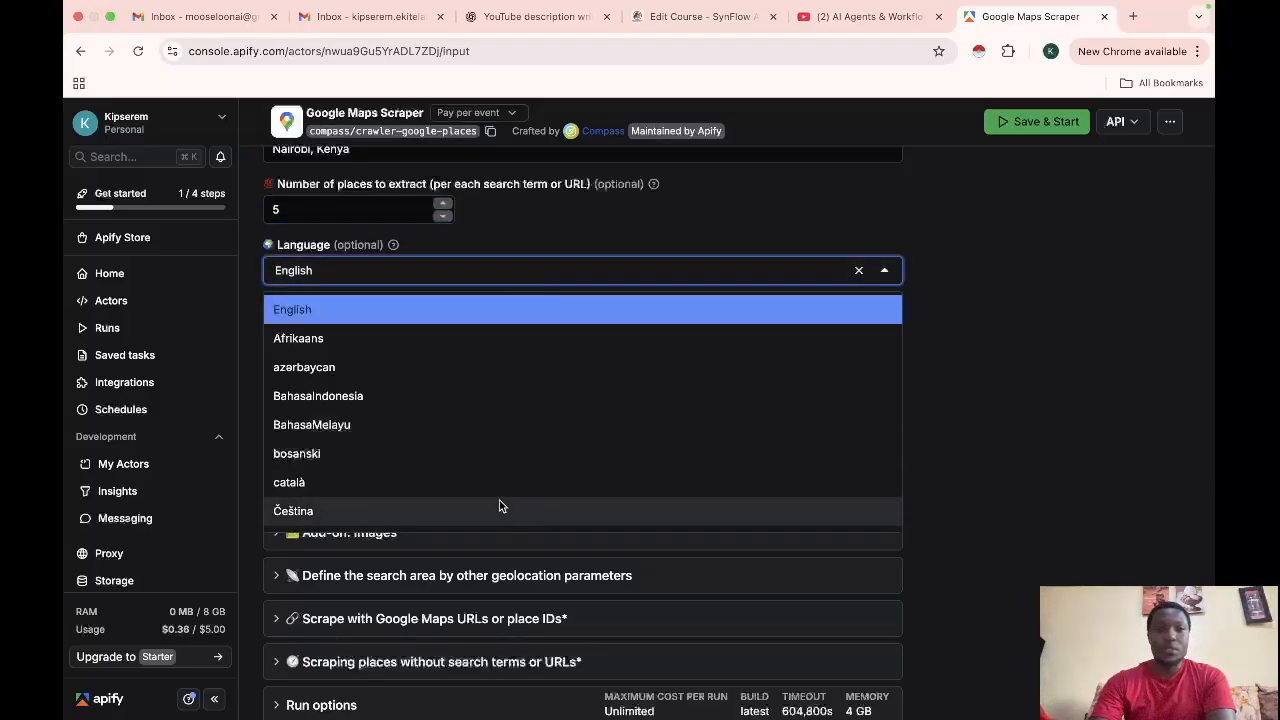
scroll(476, 446, "down", 3)
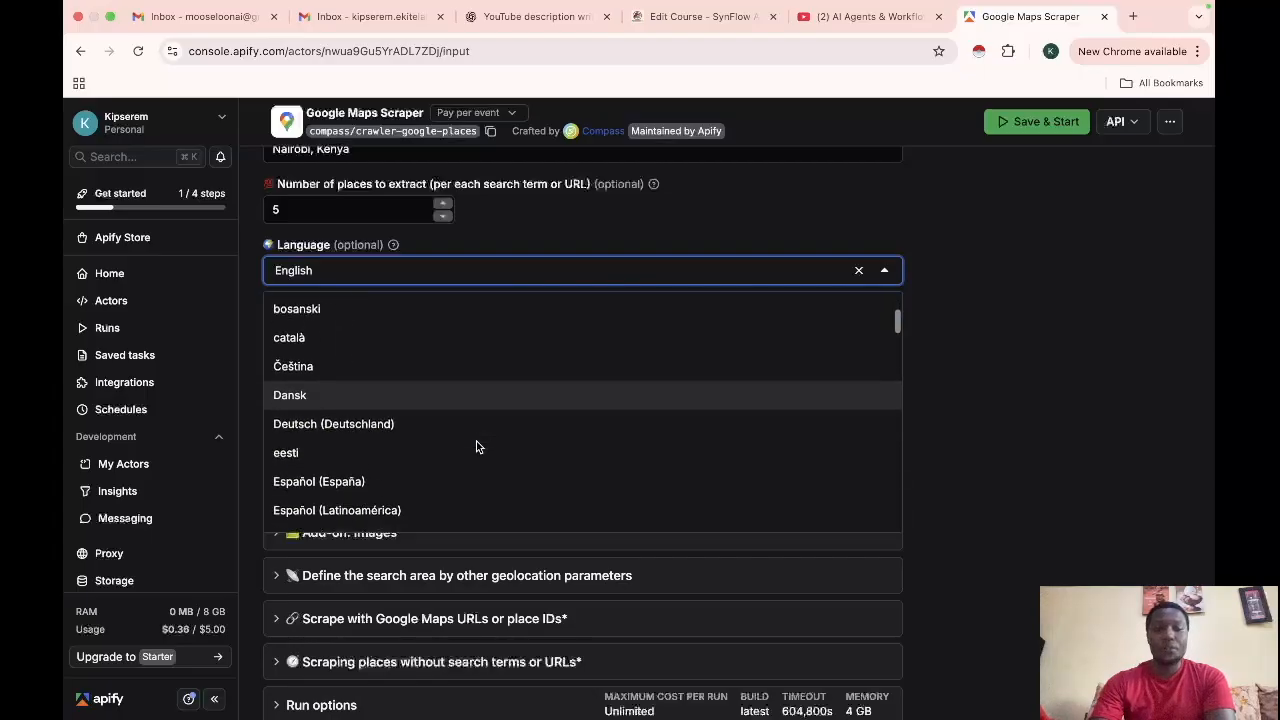
scroll(600, 340, "up", 3)
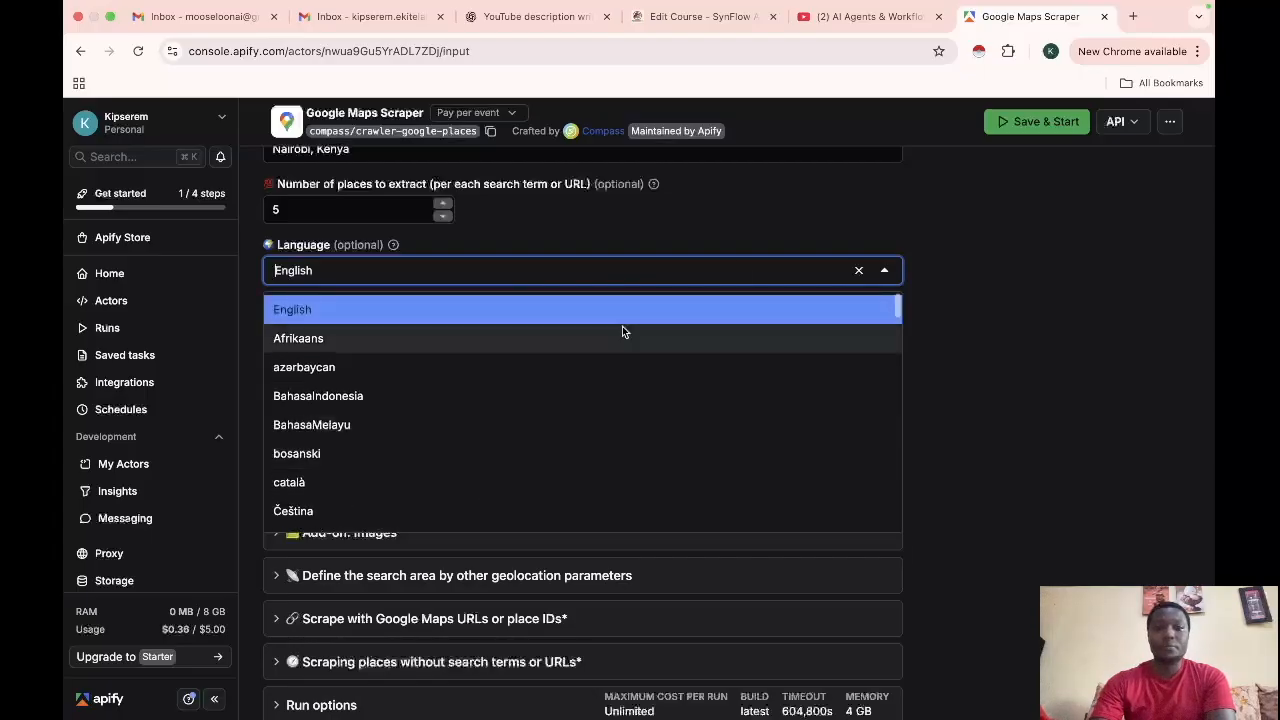
left_click(948, 276)
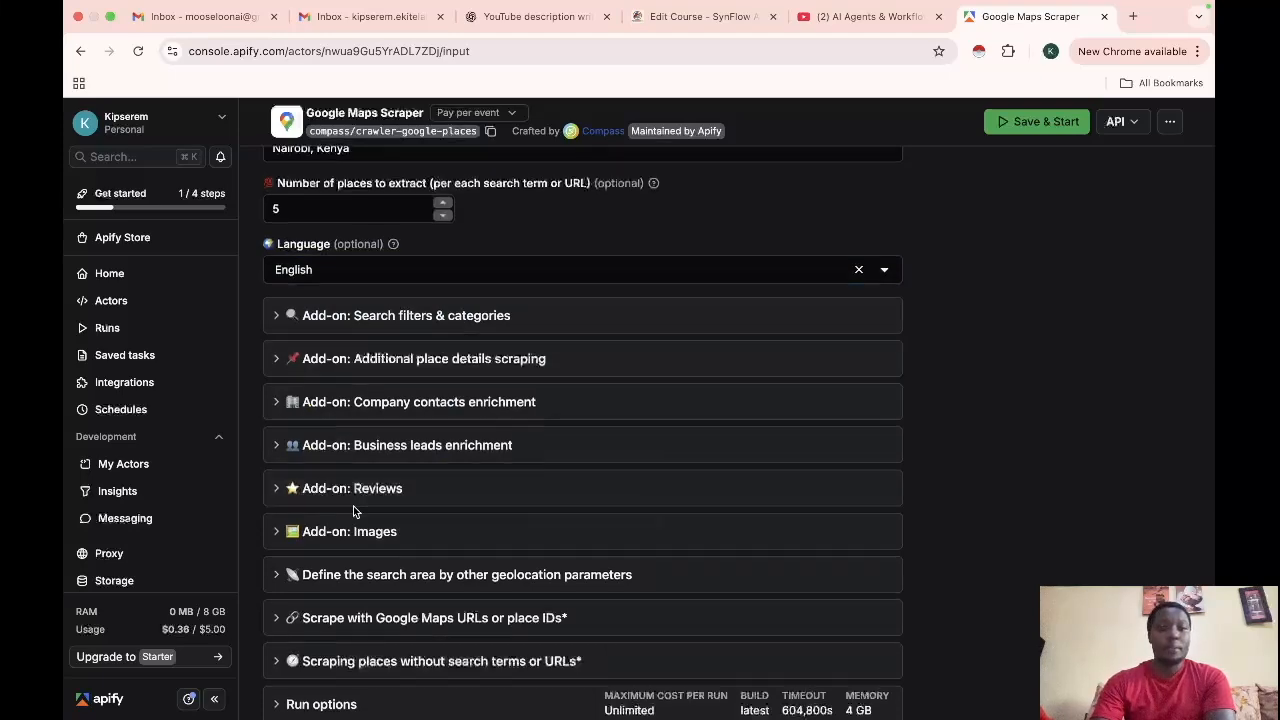
- Review the filter options and pricing notes of the Search filters & categories add-on, and collapse the section
scroll(353, 506, "down", 5)
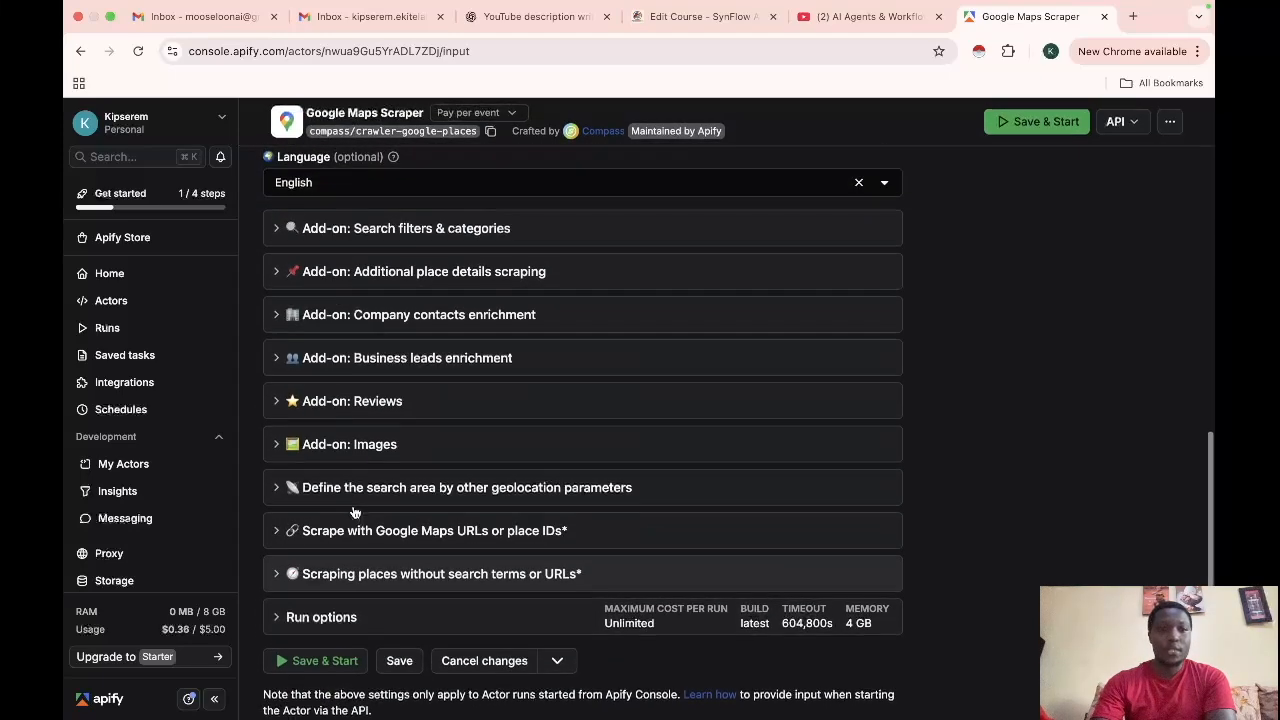
scroll(322, 339, "up", 1)
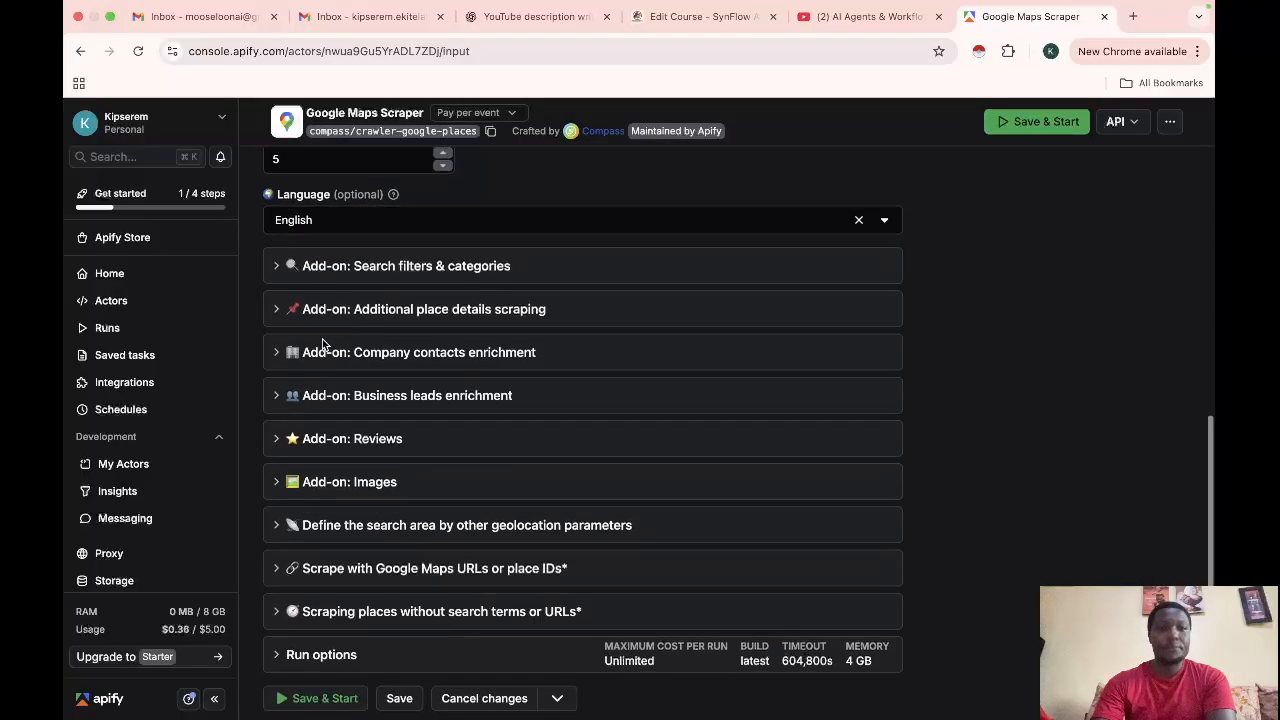
left_click(270, 277)
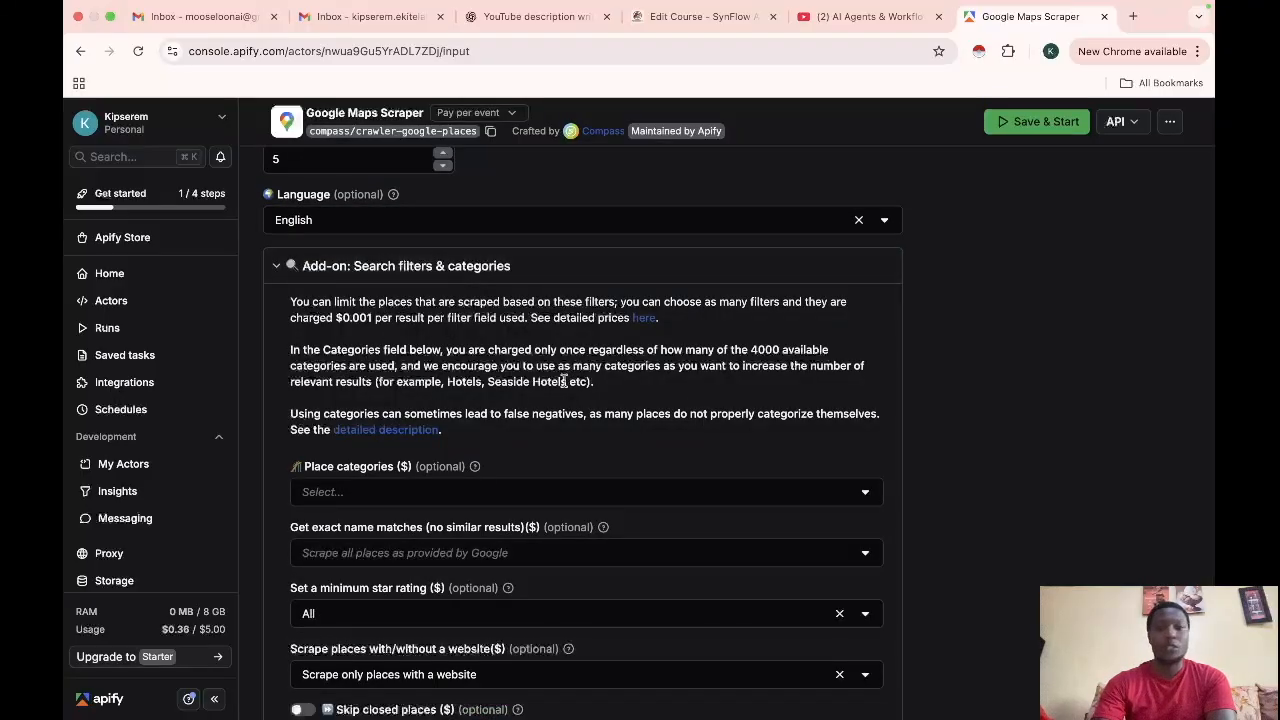
left_click(277, 270)
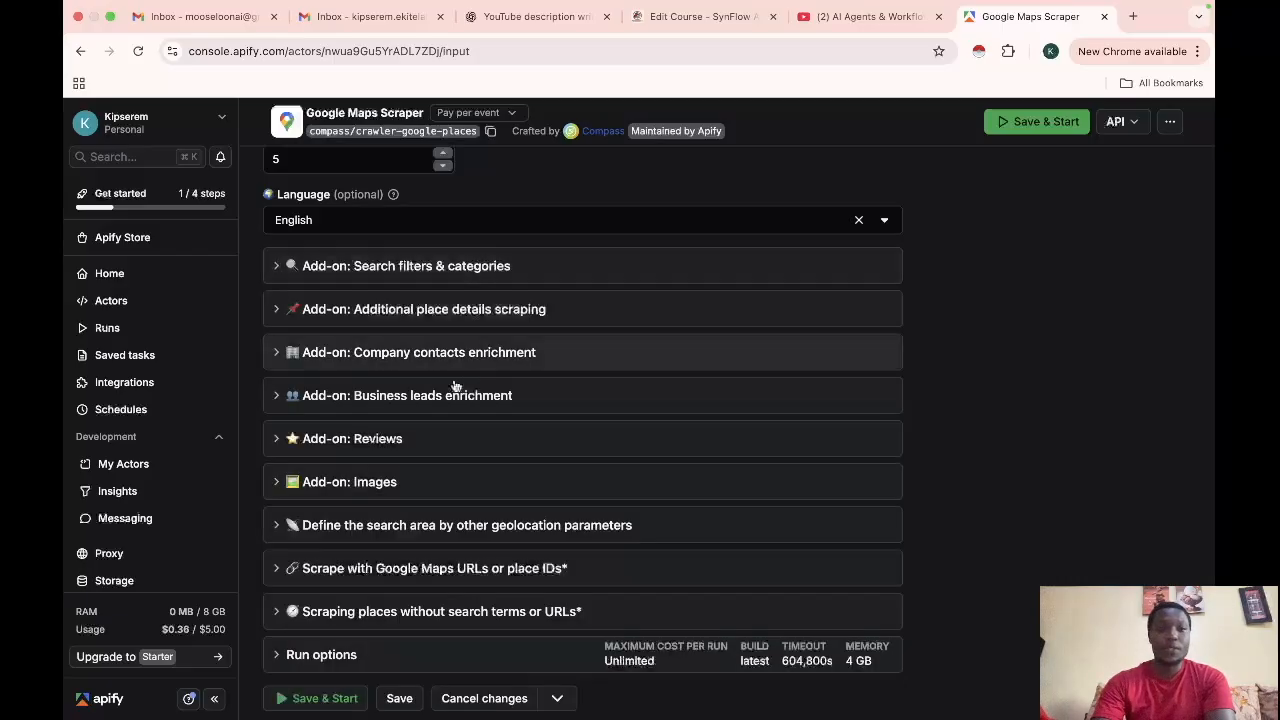
- Read the description of the Company contacts enrichment add-on, and collapse the section
left_click(274, 365)
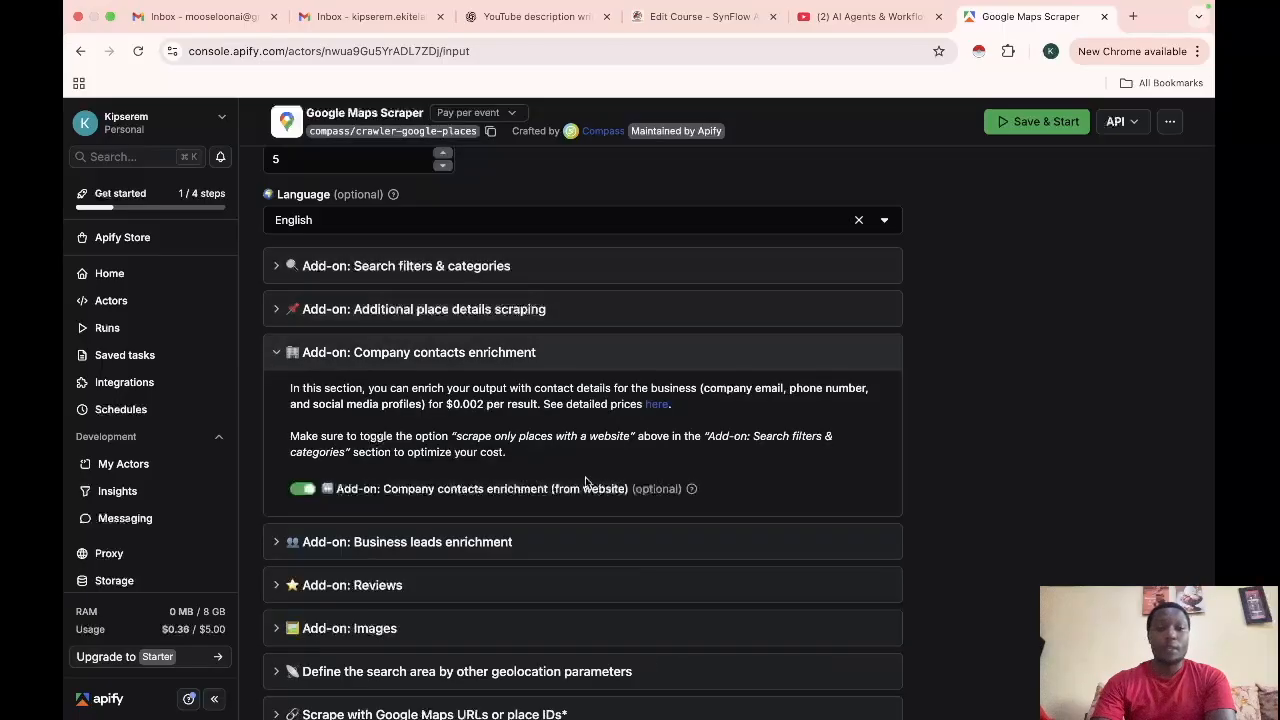
scroll(603, 455, "down", 1)
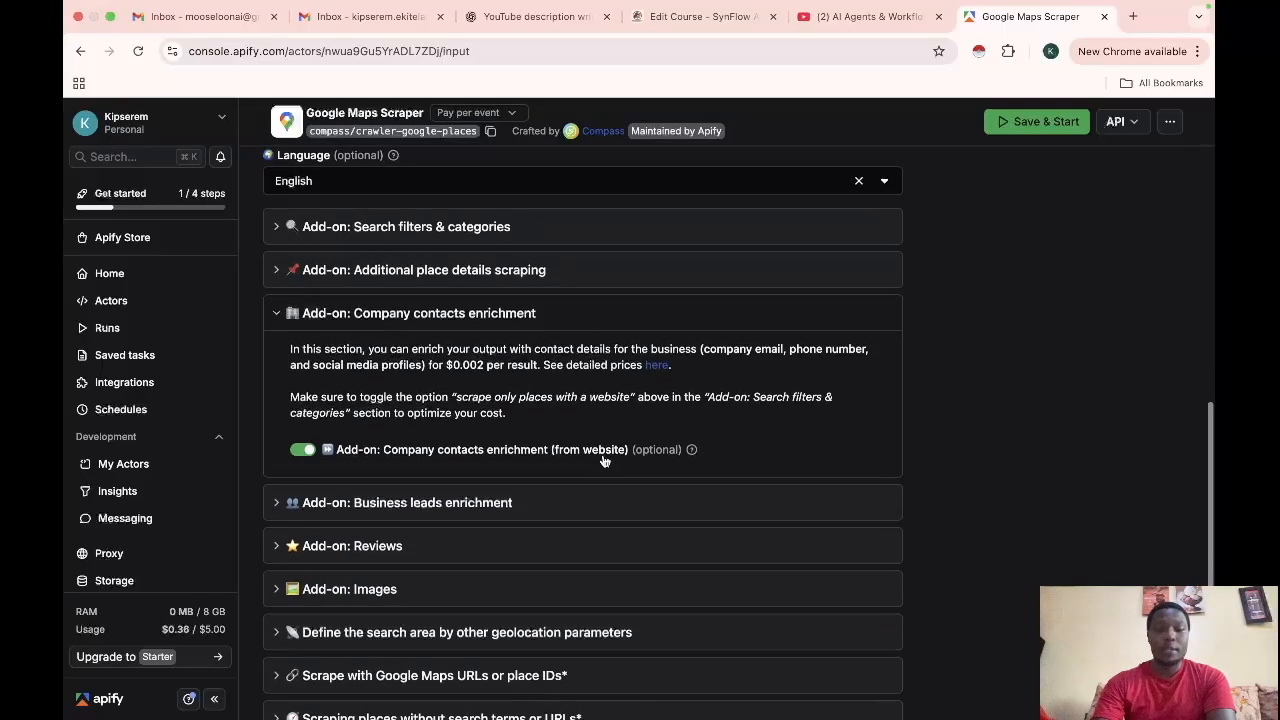
scroll(603, 458, "down", 1)
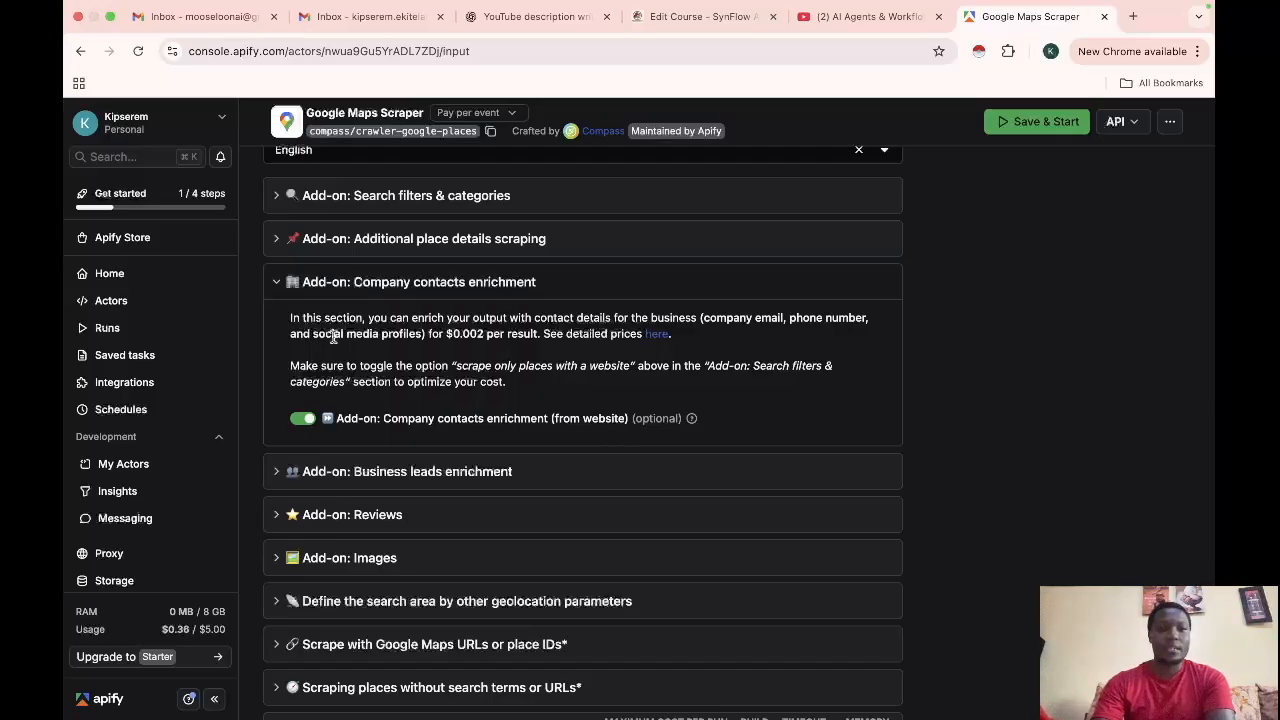
left_click(278, 284)
scroll(442, 429, "down", 1)
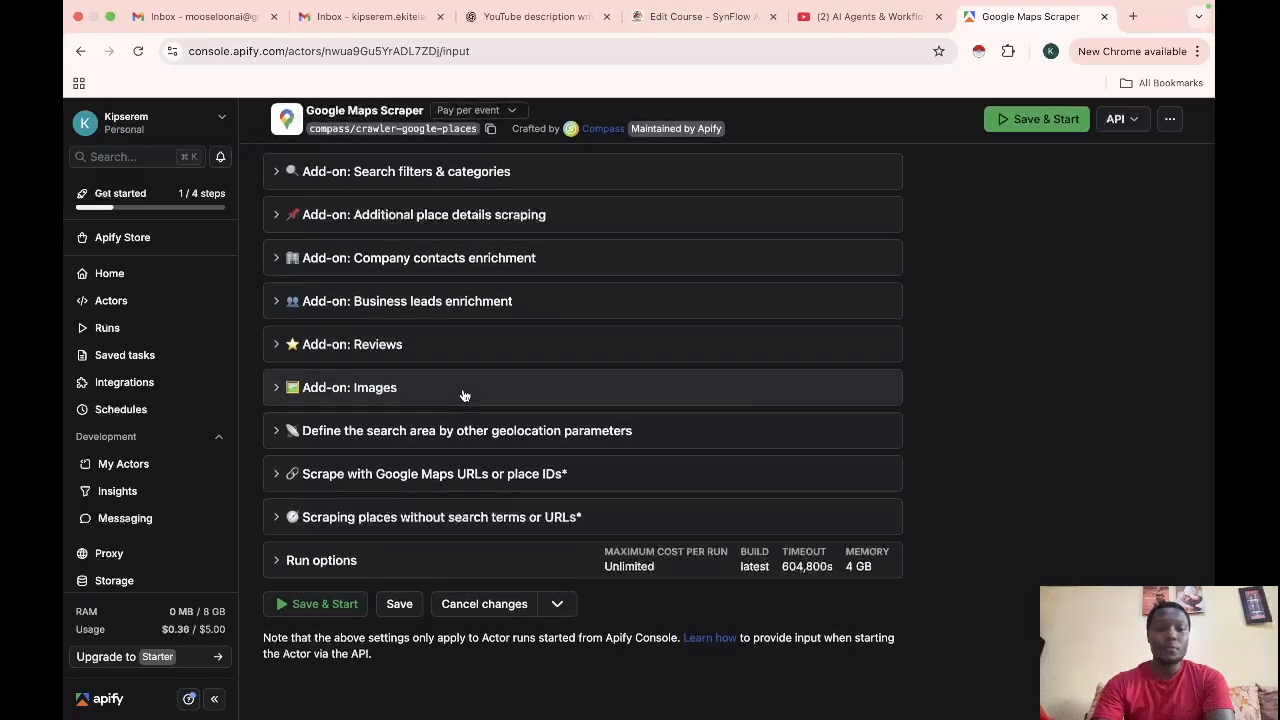
- Recheck the scraper's search term, location, number of places and language
scroll(554, 409, "up", 5)
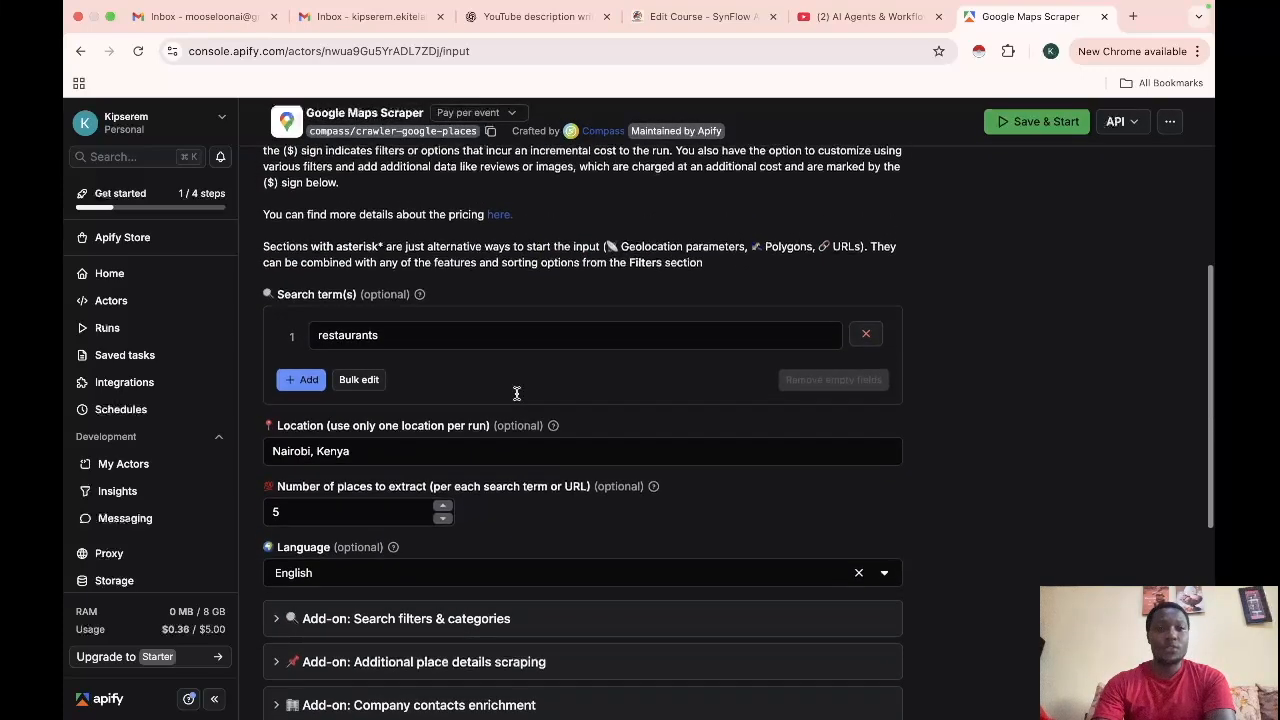
left_click(345, 342)
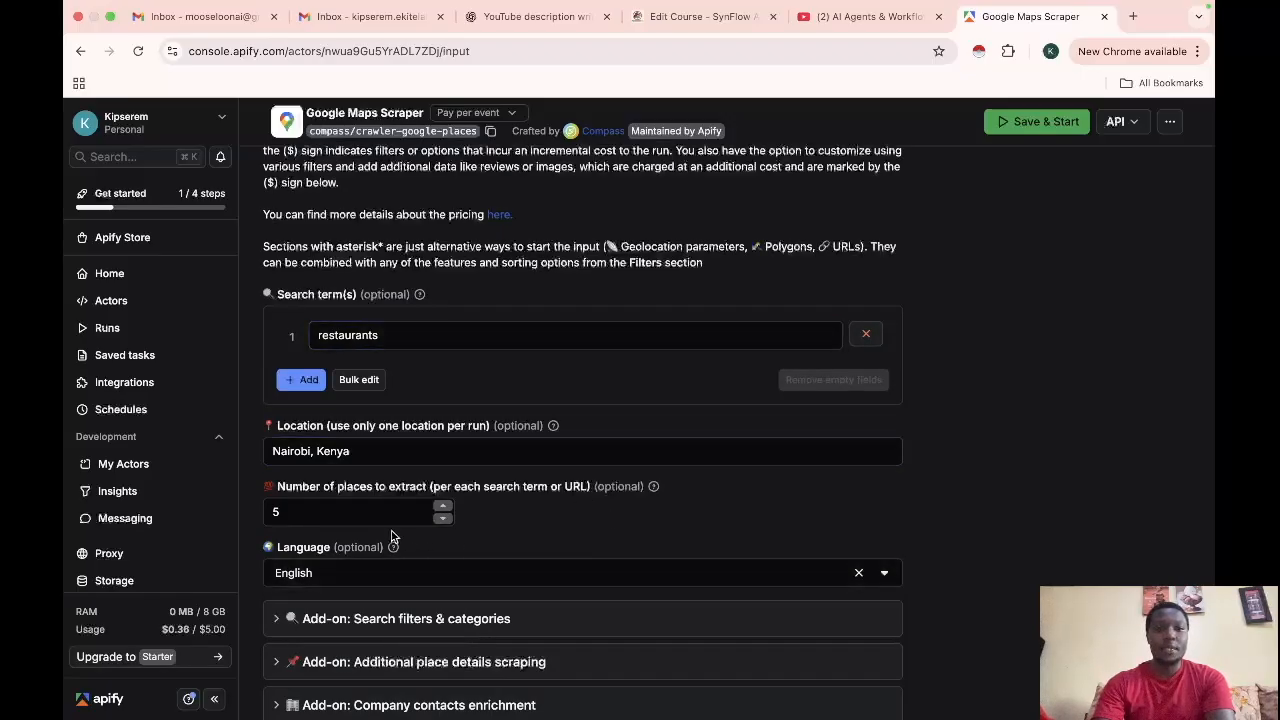
left_click(316, 506)
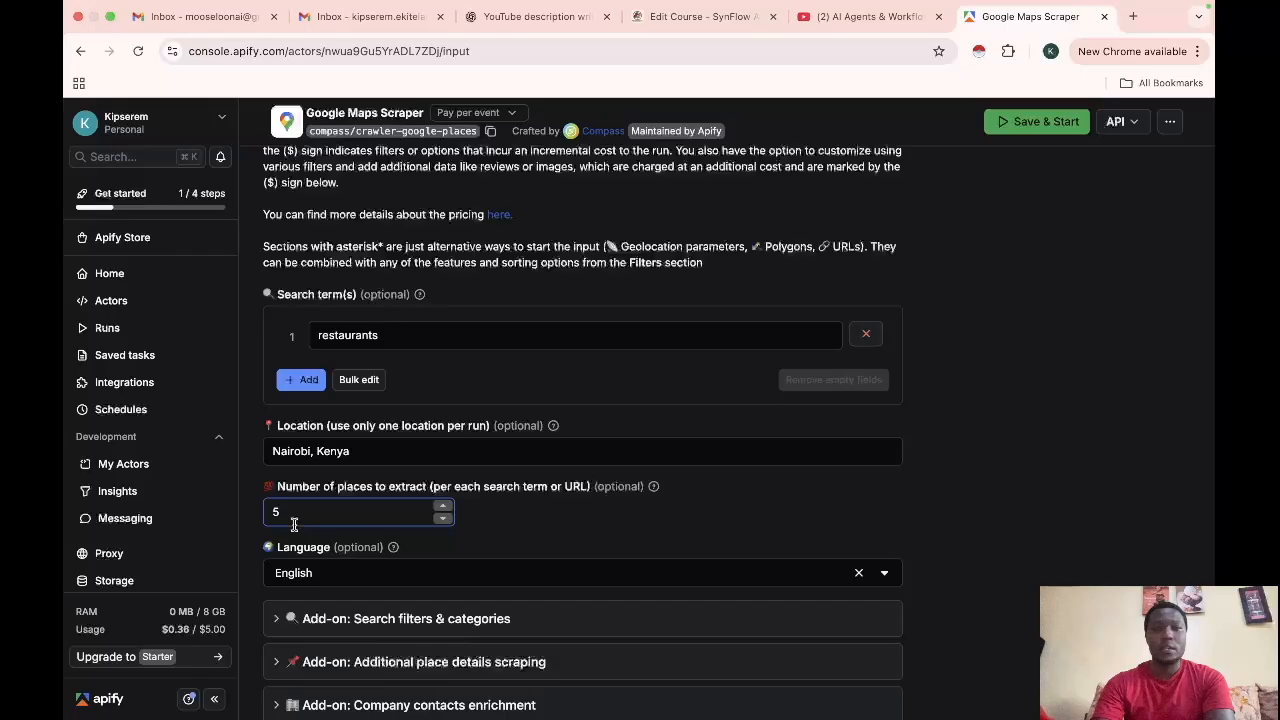
left_click(780, 540)
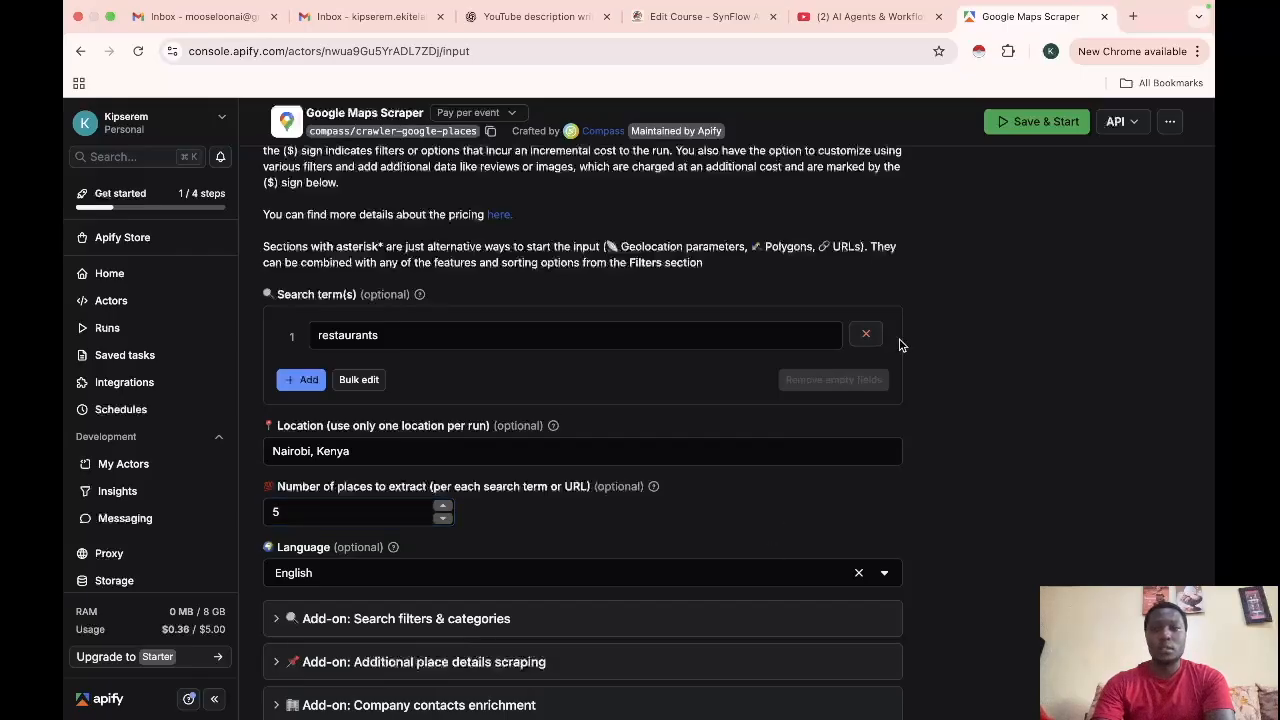
left_click(507, 340)
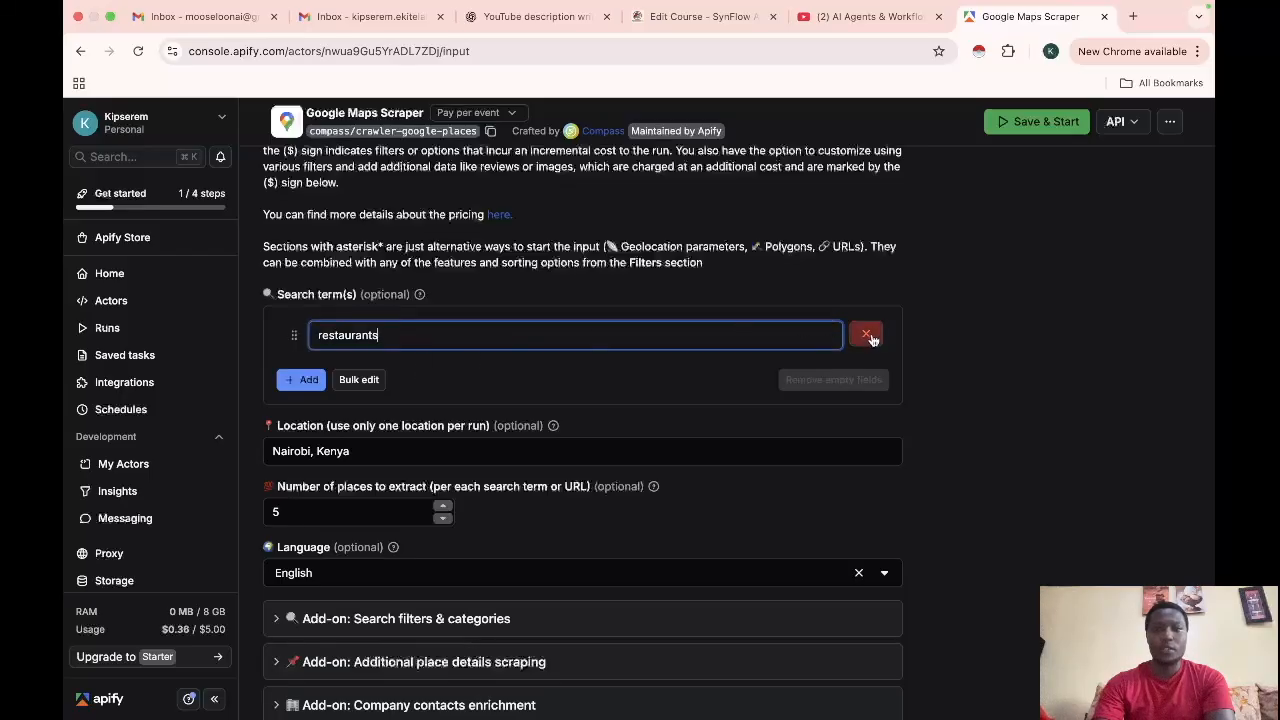
- Save the input and start the Google Maps Scraper run, agreeing to share the Actor's runs with its developer
scroll(612, 532, "down", 5)
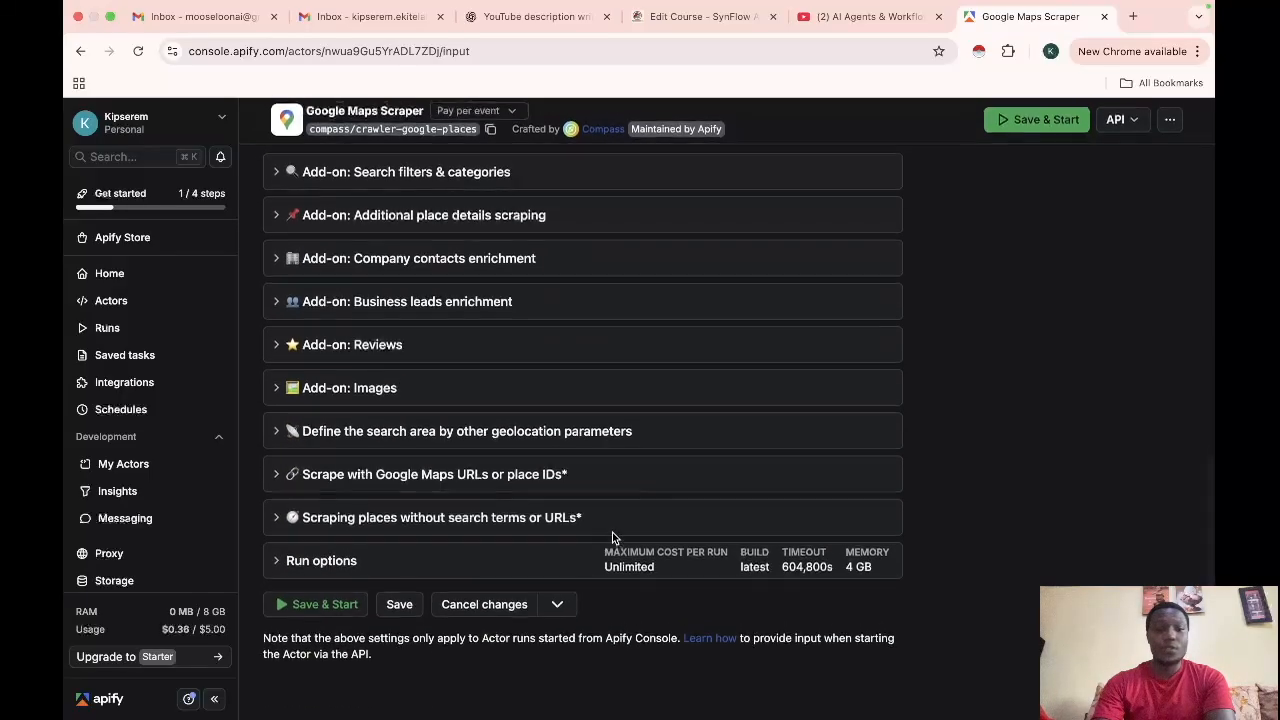
left_click(318, 608)
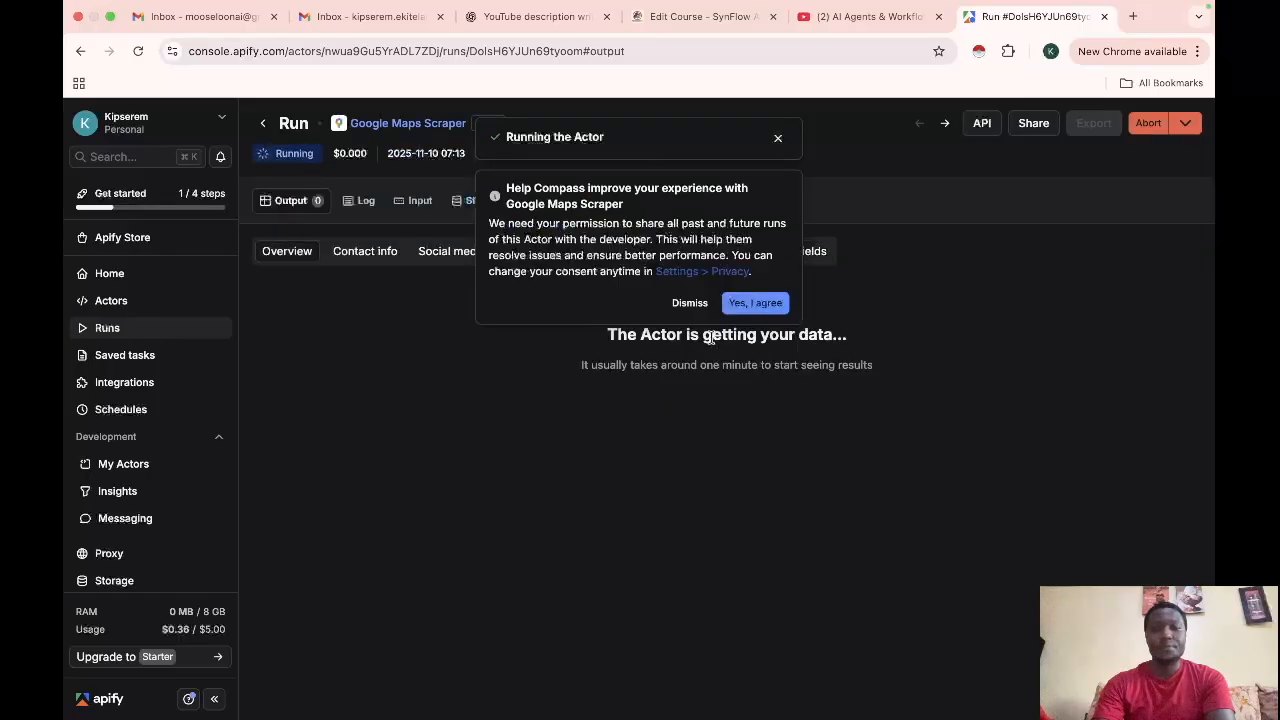
left_click(689, 303)
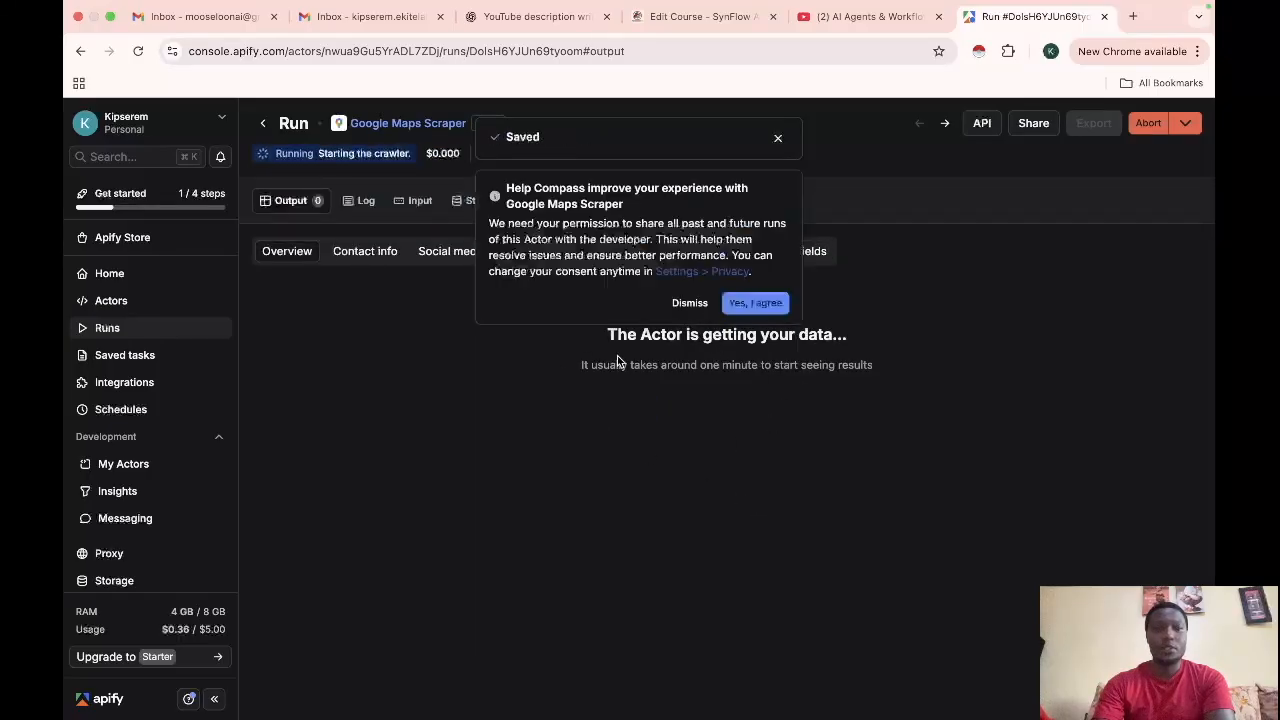
left_click(749, 304)
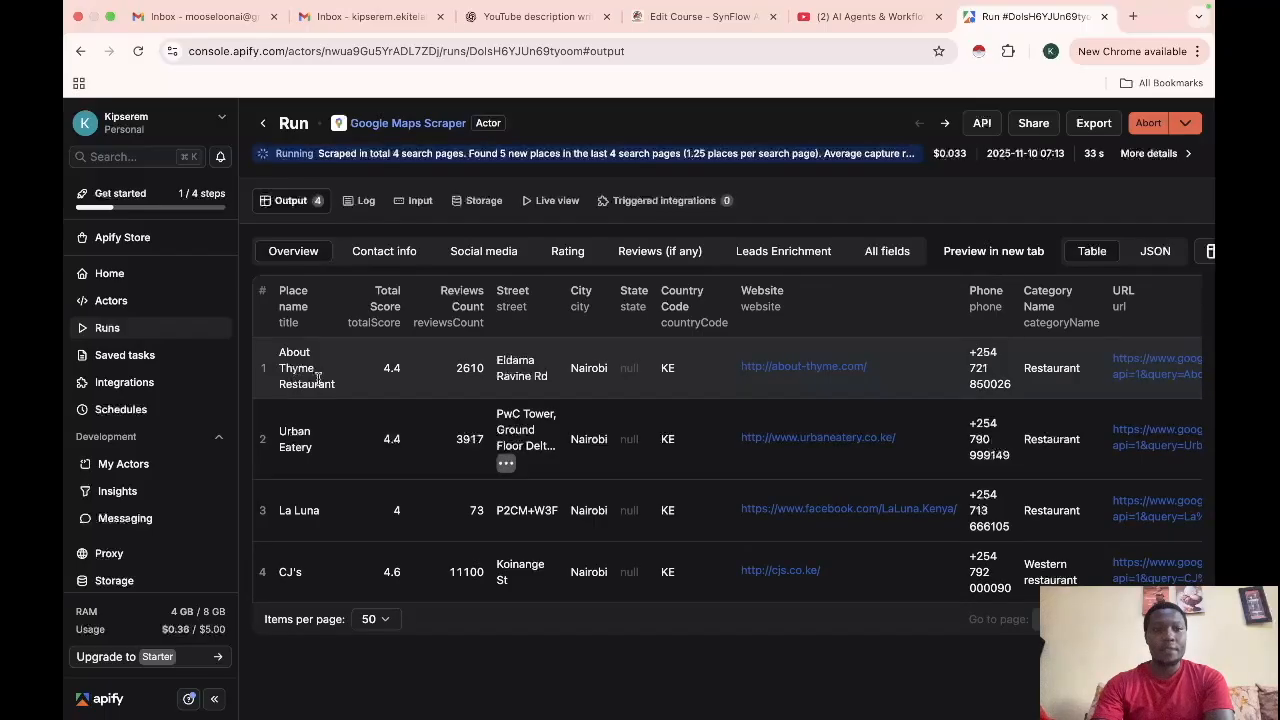
- Examine the scraped restaurants in the run's overview table, from place names, scores and addresses to websites, phones, categories and map URLs
scroll(323, 499, "down", 1)
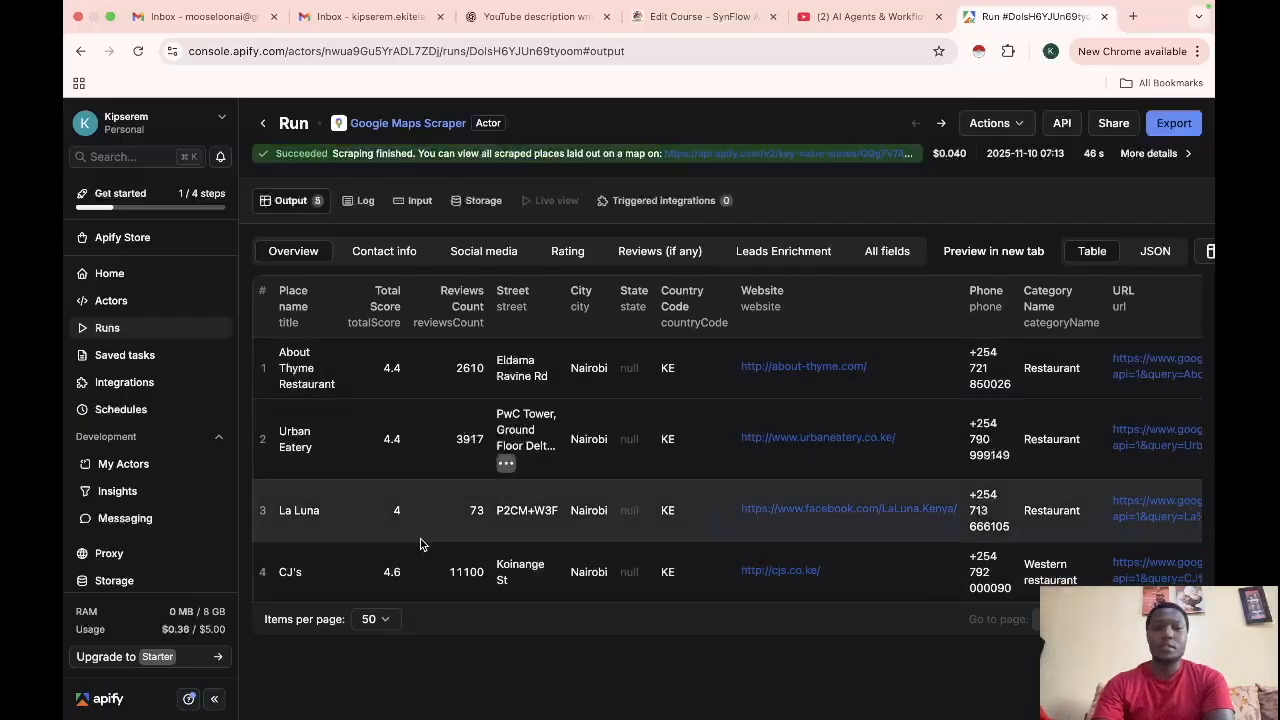
scroll(476, 500, "down", 1)
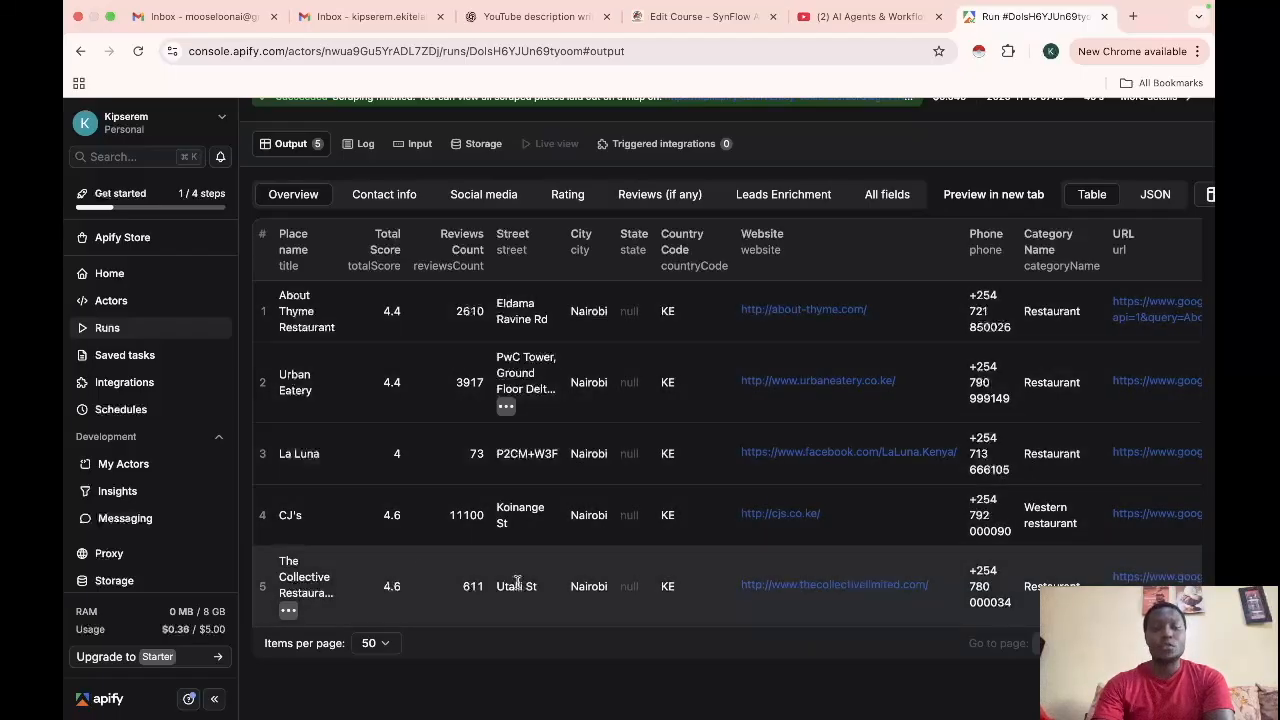
scroll(490, 580, "right", 1)
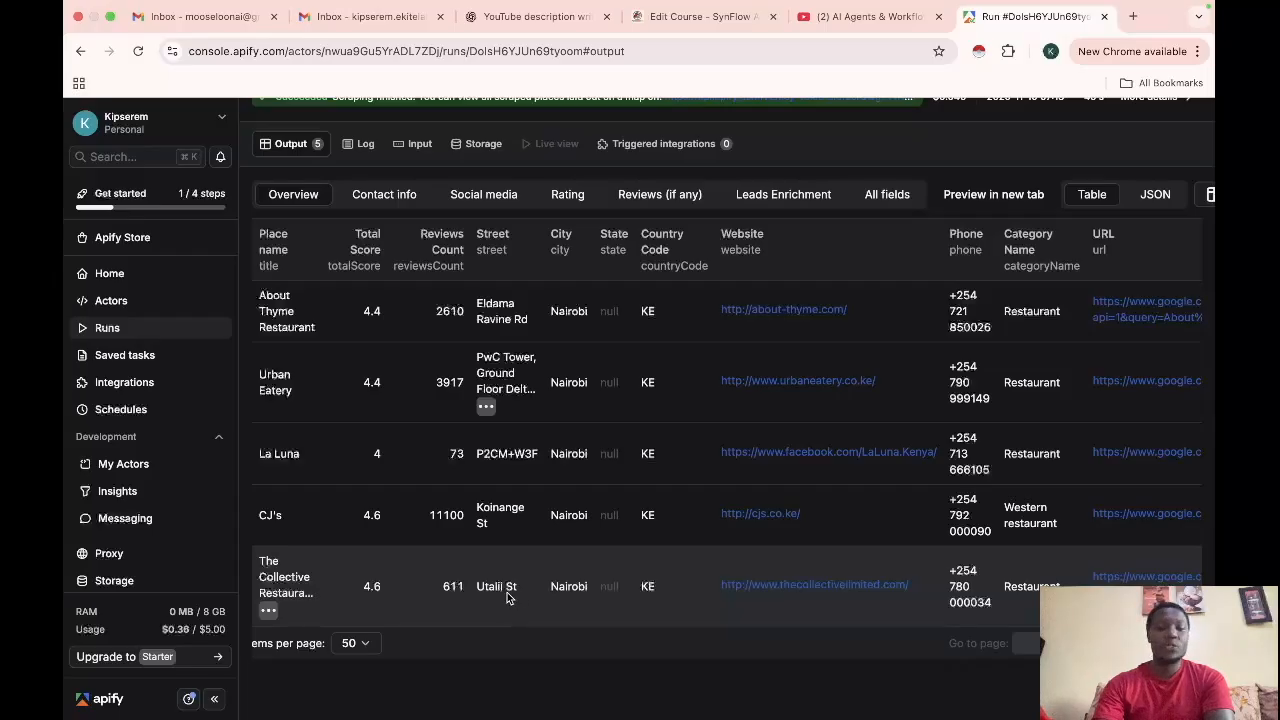
scroll(553, 567, "right", 2)
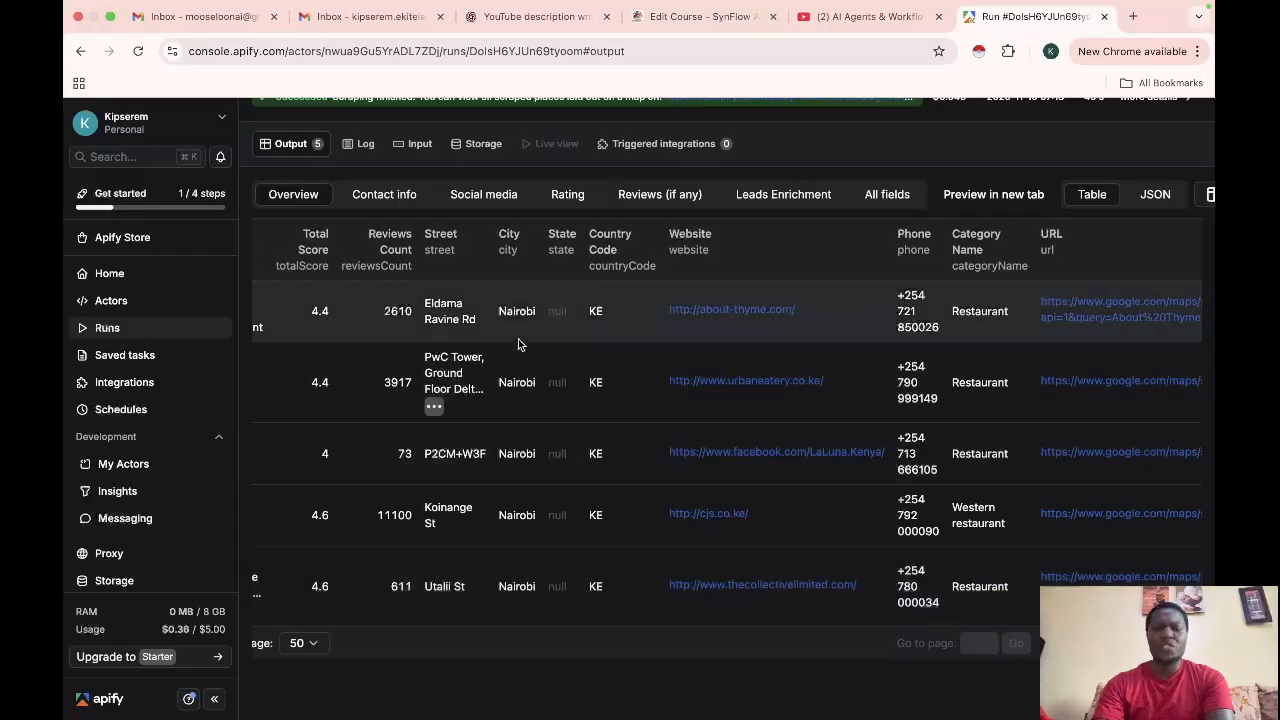
scroll(605, 520, "right", 3)
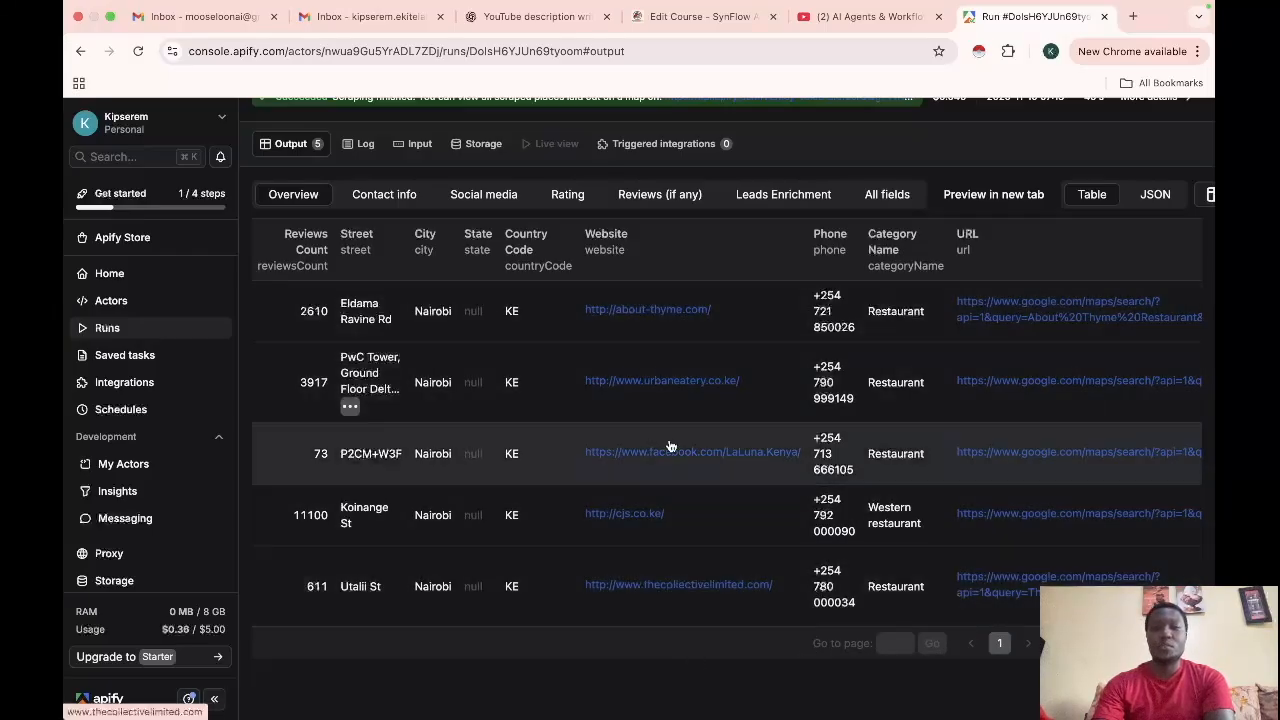
scroll(685, 568, "right", 5)
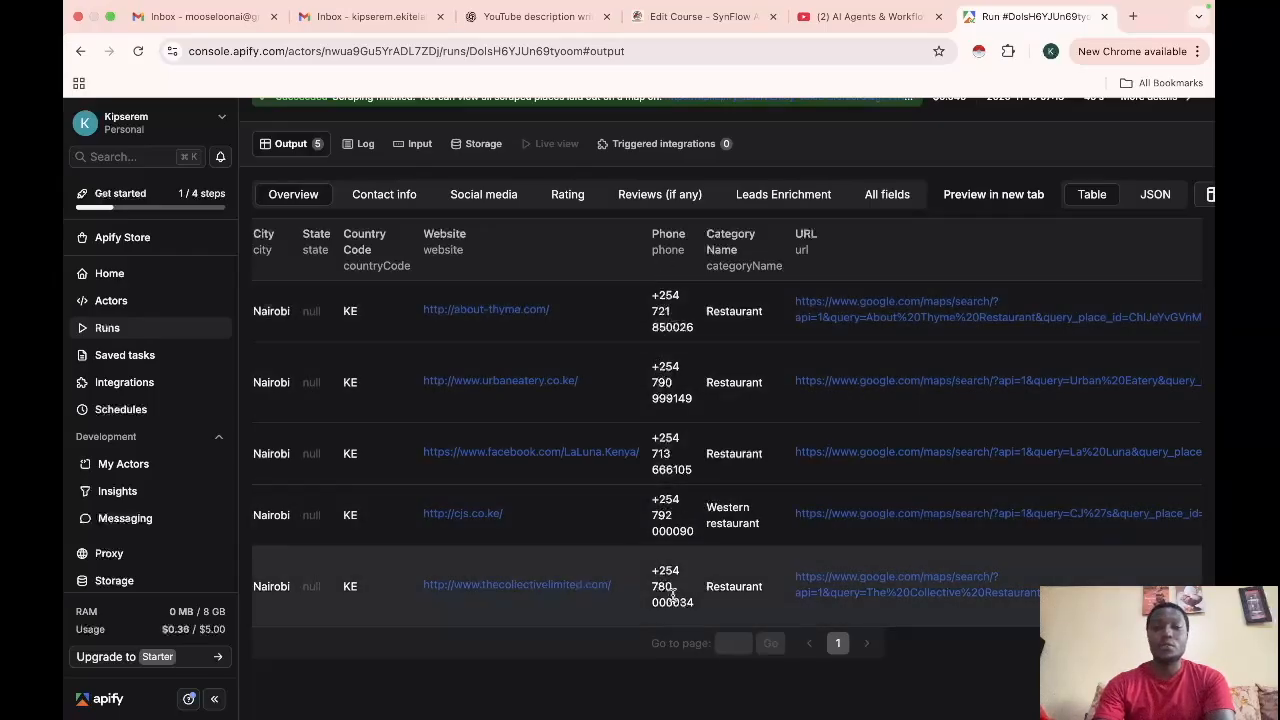
scroll(713, 603, "right", 4)
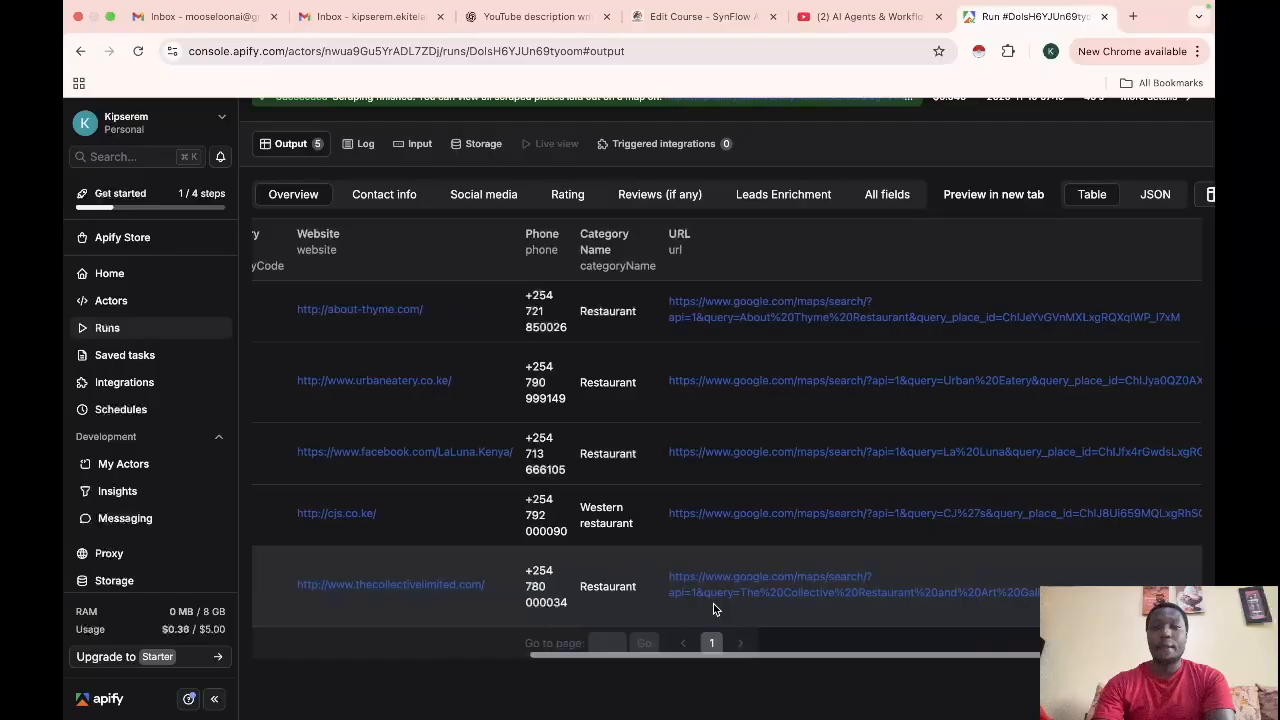
scroll(686, 466, "left", 3)
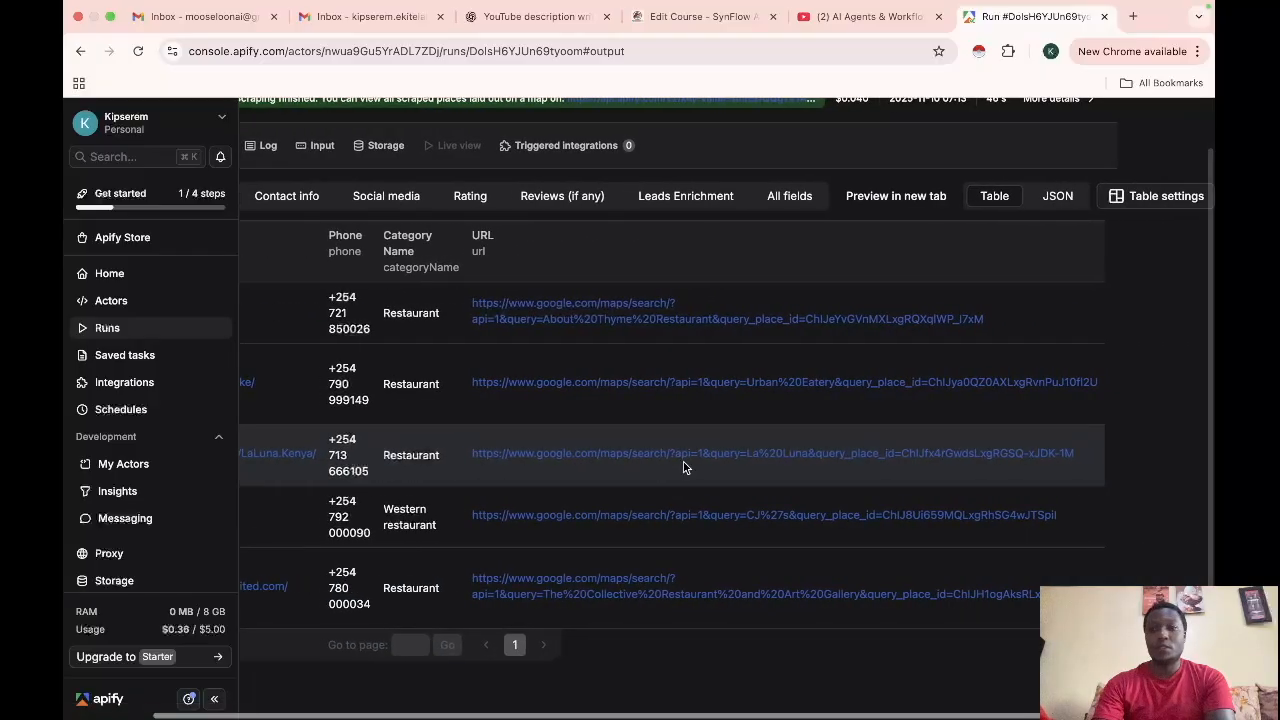
scroll(686, 467, "left", 5)
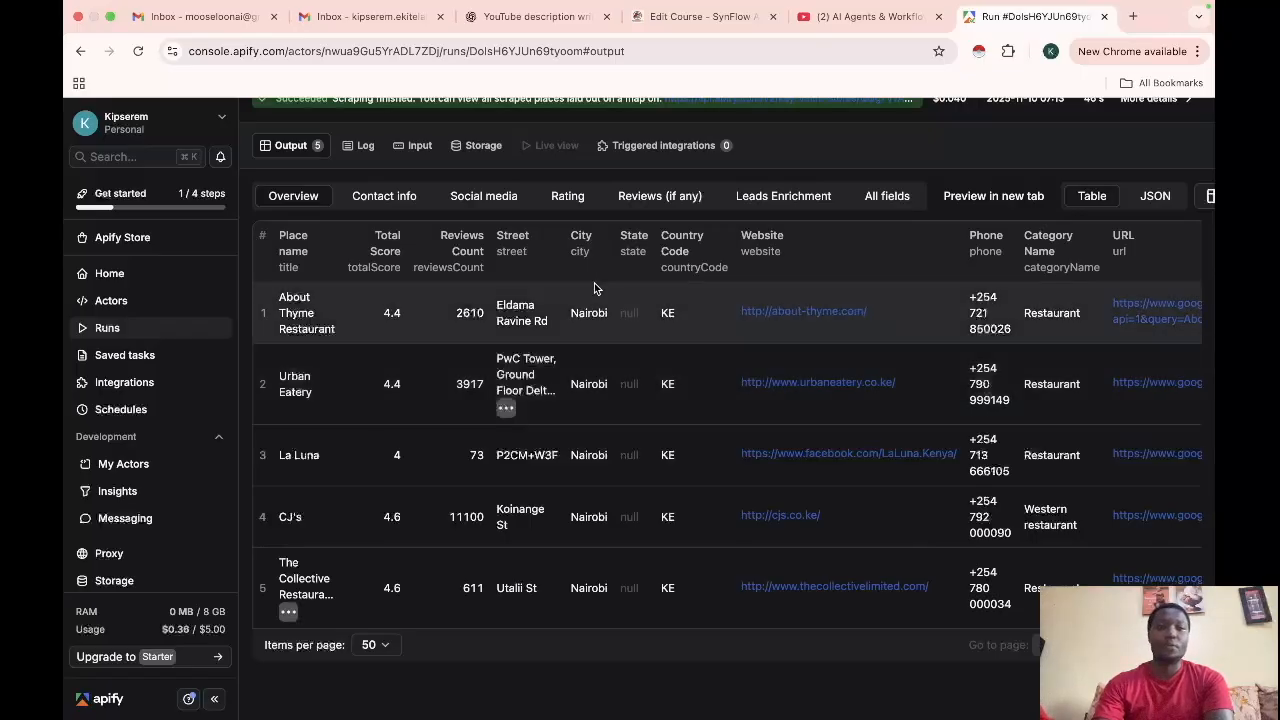
- Leave the run's results and return to the Google Maps Scraper's input page
scroll(567, 308, "up", 1)
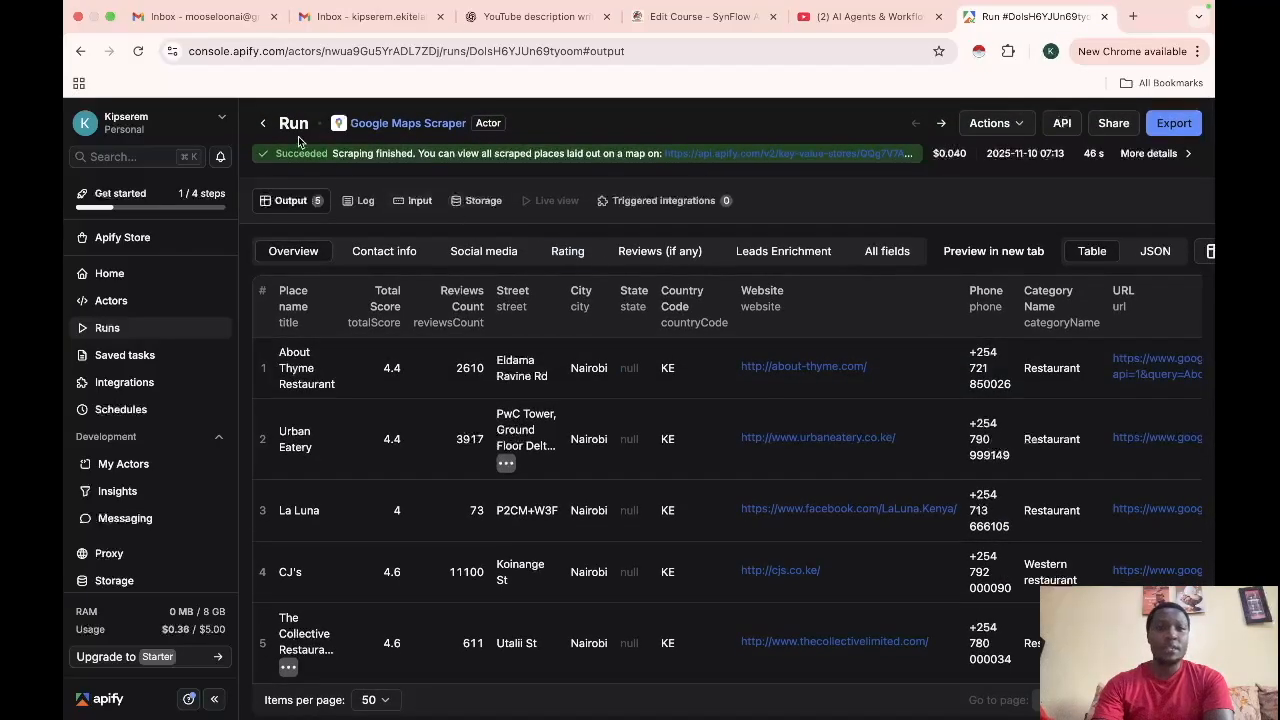
left_click(264, 126)
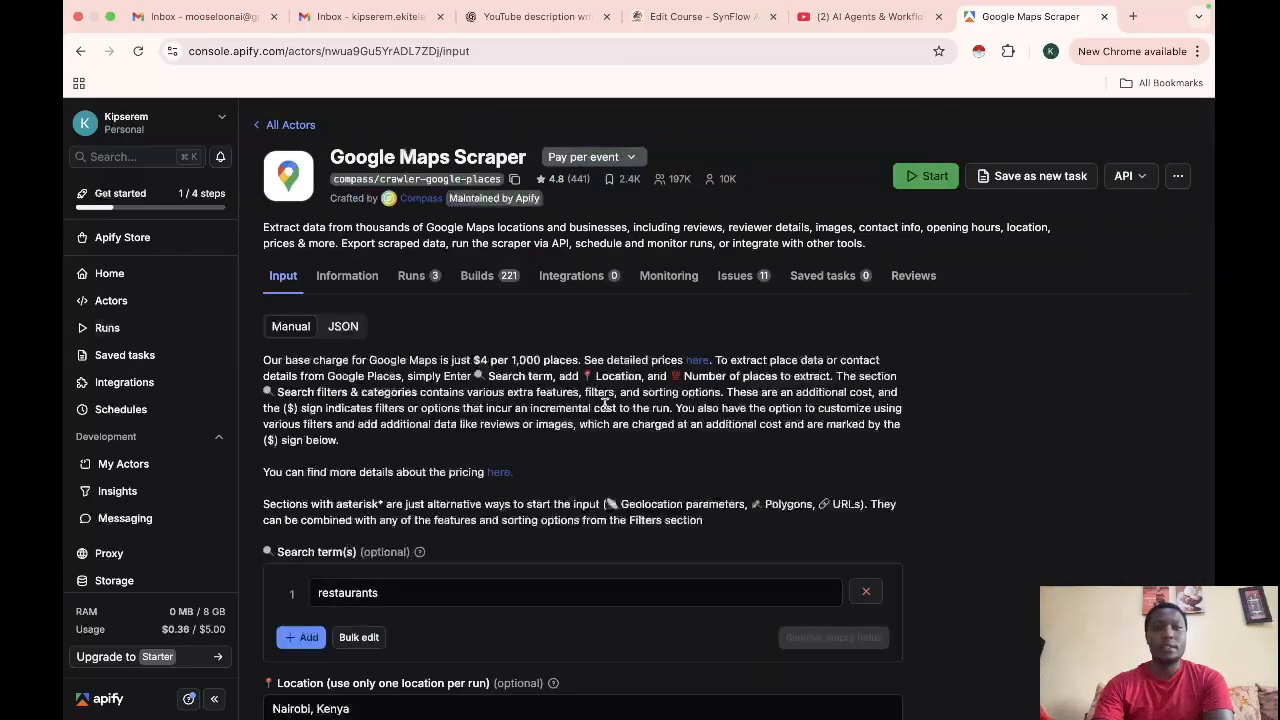
scroll(588, 519, "down", 4)
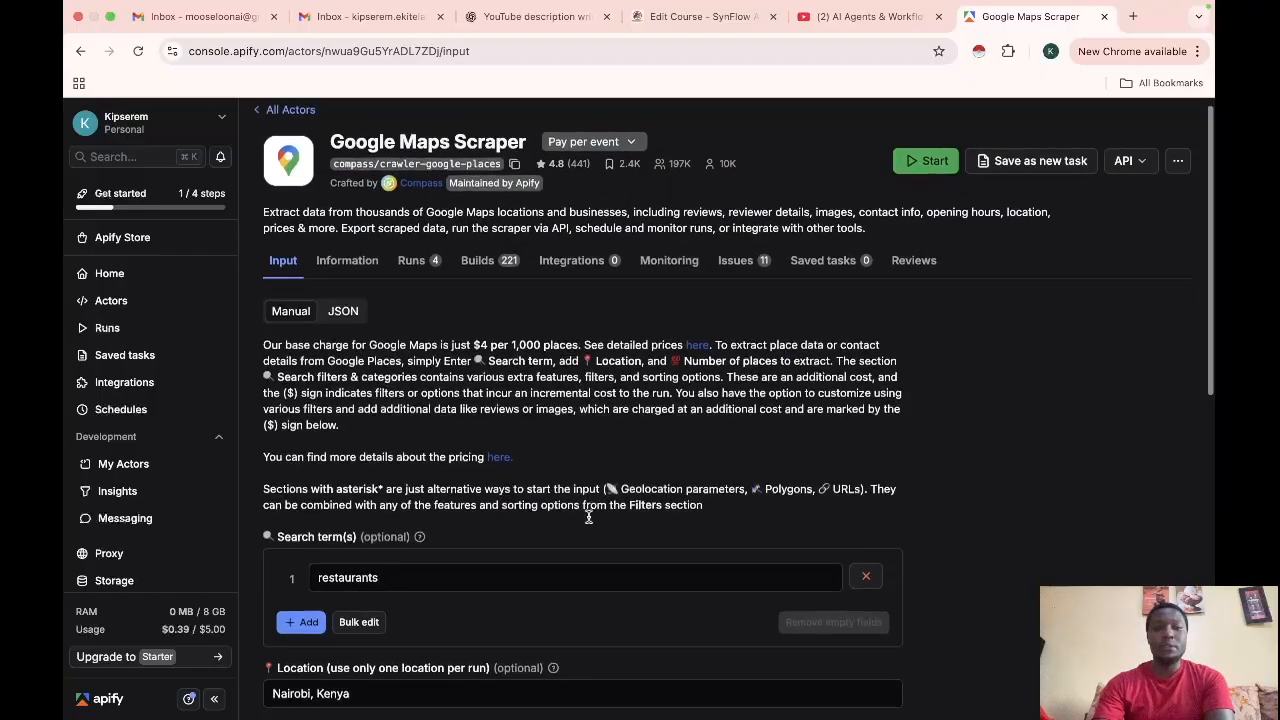
scroll(588, 516, "up", 5)
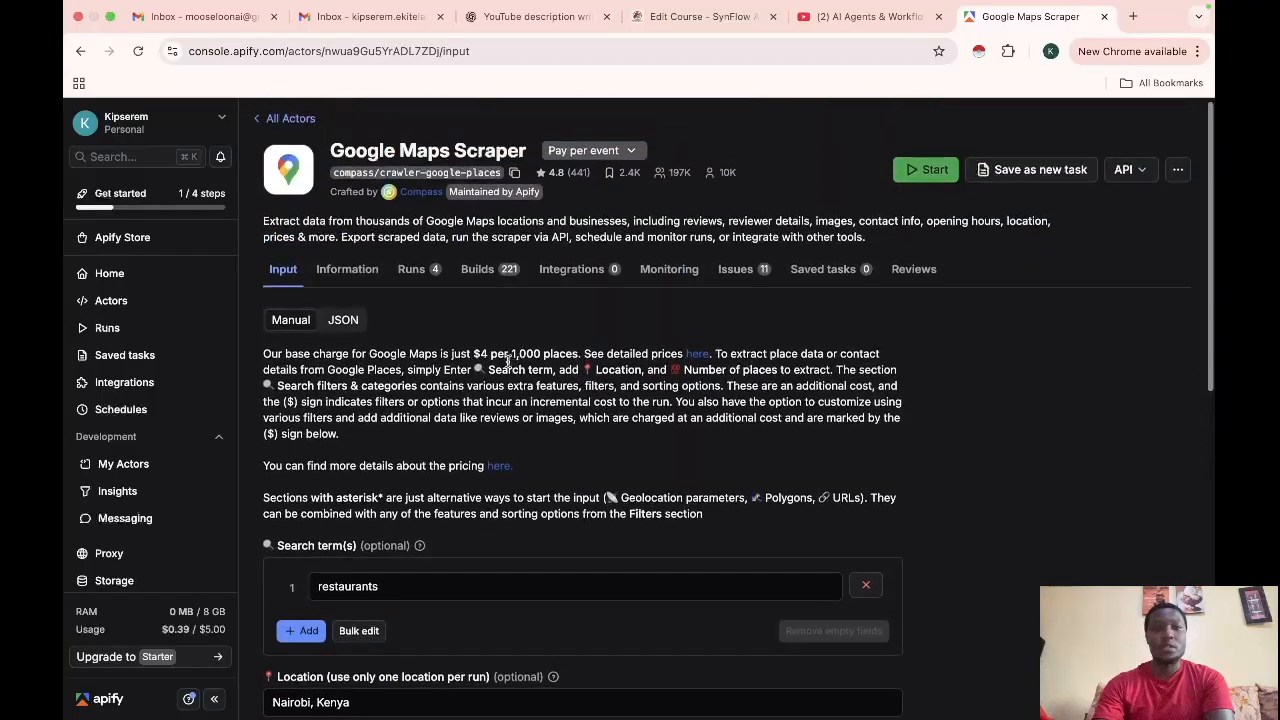
- Open the scraper's integrations and bring up its API endpoints, locating the one for running the Actor synchronously and getting dataset items
left_click(572, 276)
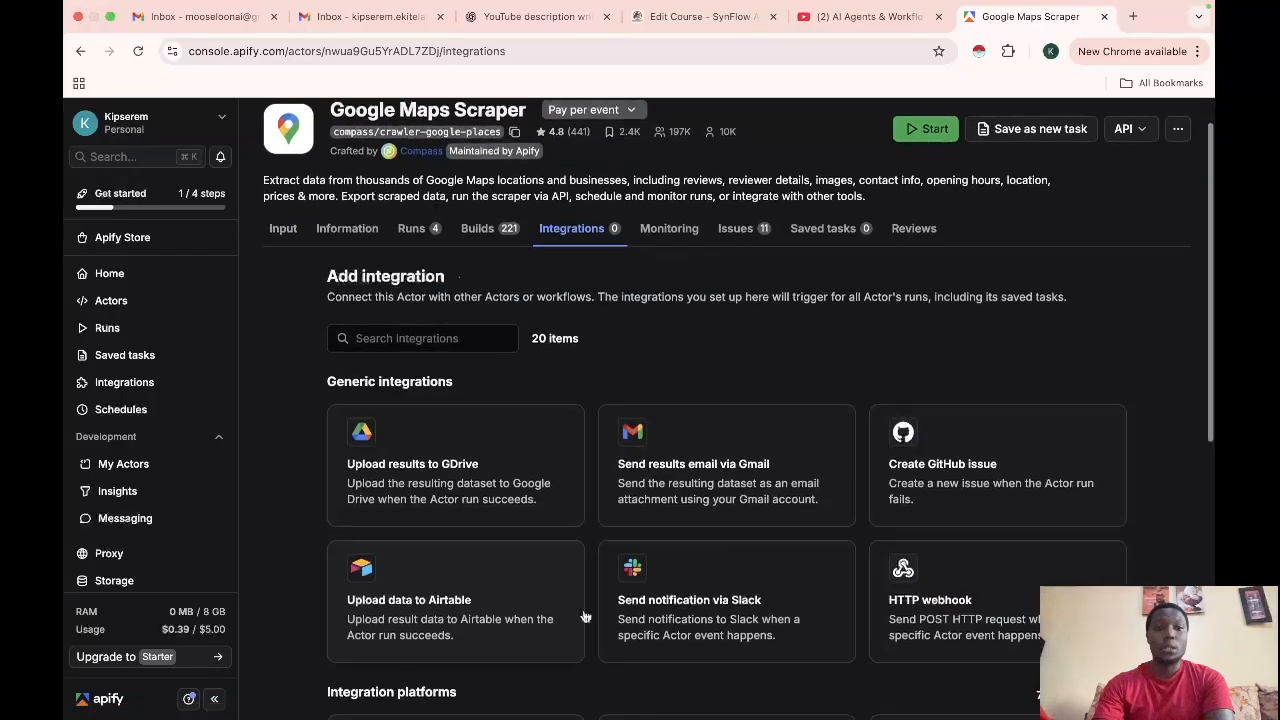
scroll(585, 616, "down", 3)
scroll(585, 616, "down", 8)
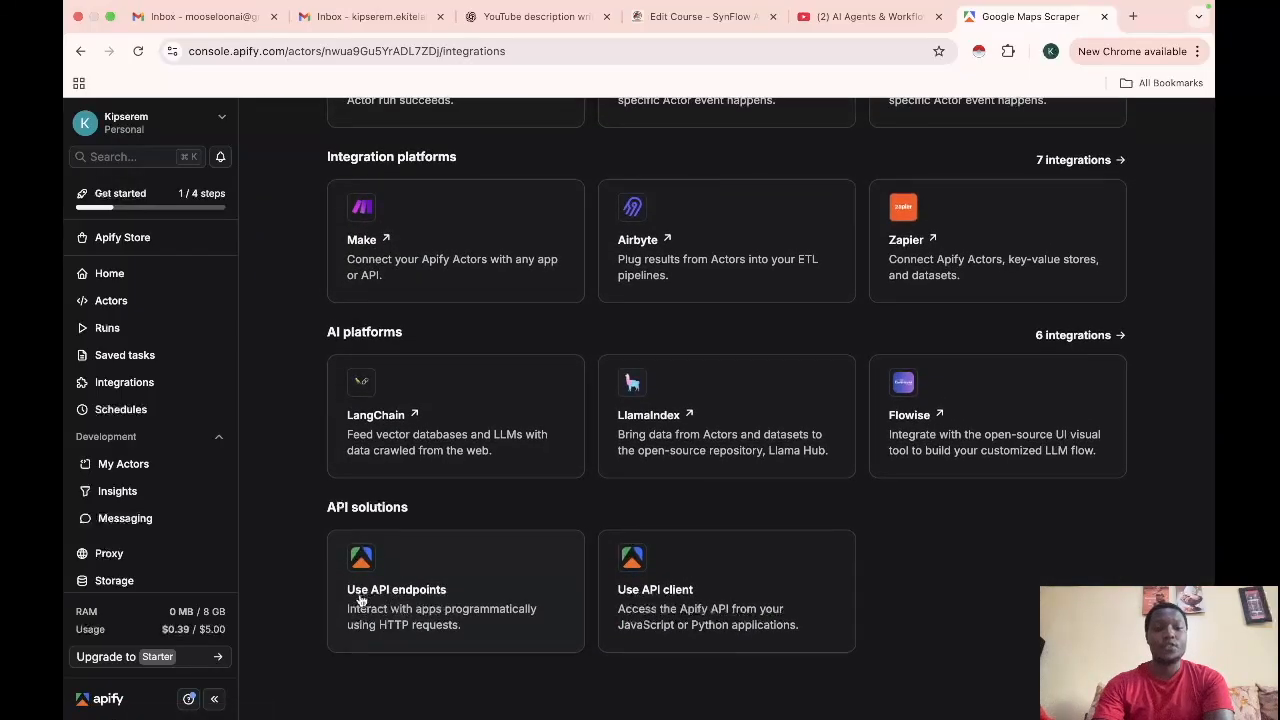
left_click(447, 602)
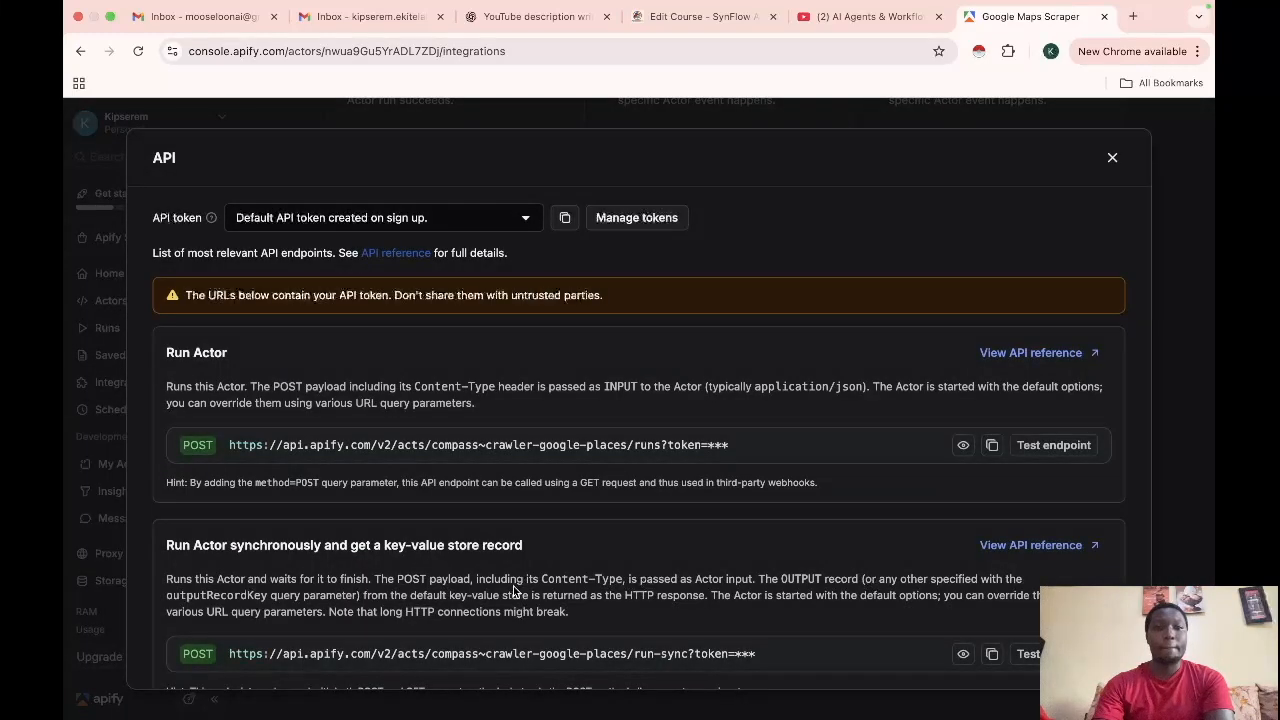
scroll(513, 592, "down", 5)
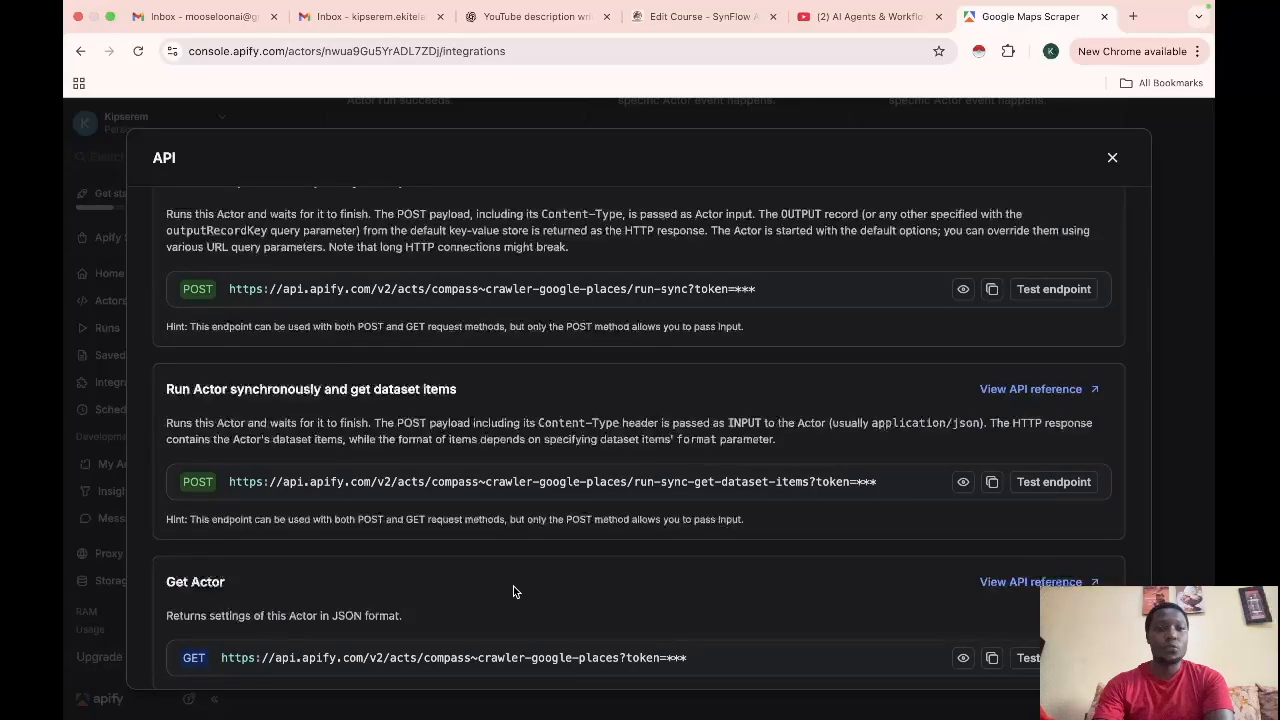
- Switch to n8n in a new browser tab with a new, empty workflow open
left_click(1136, 20)
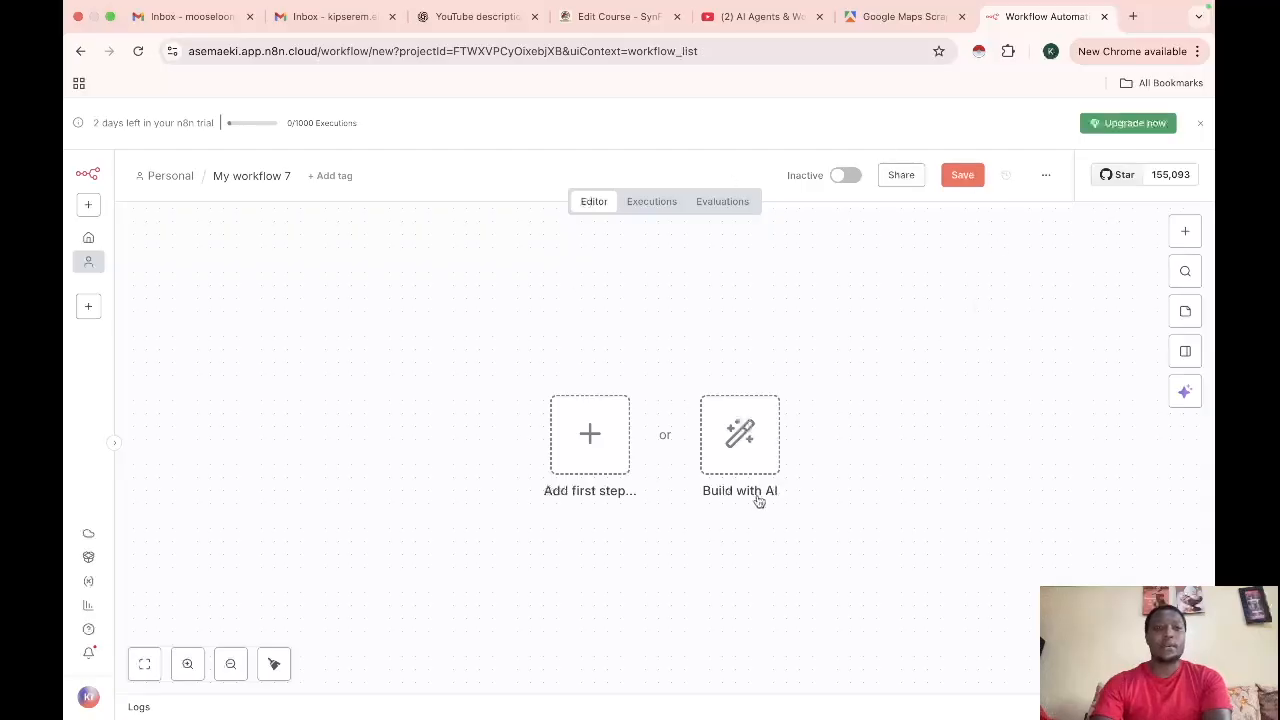
left_click(590, 438)
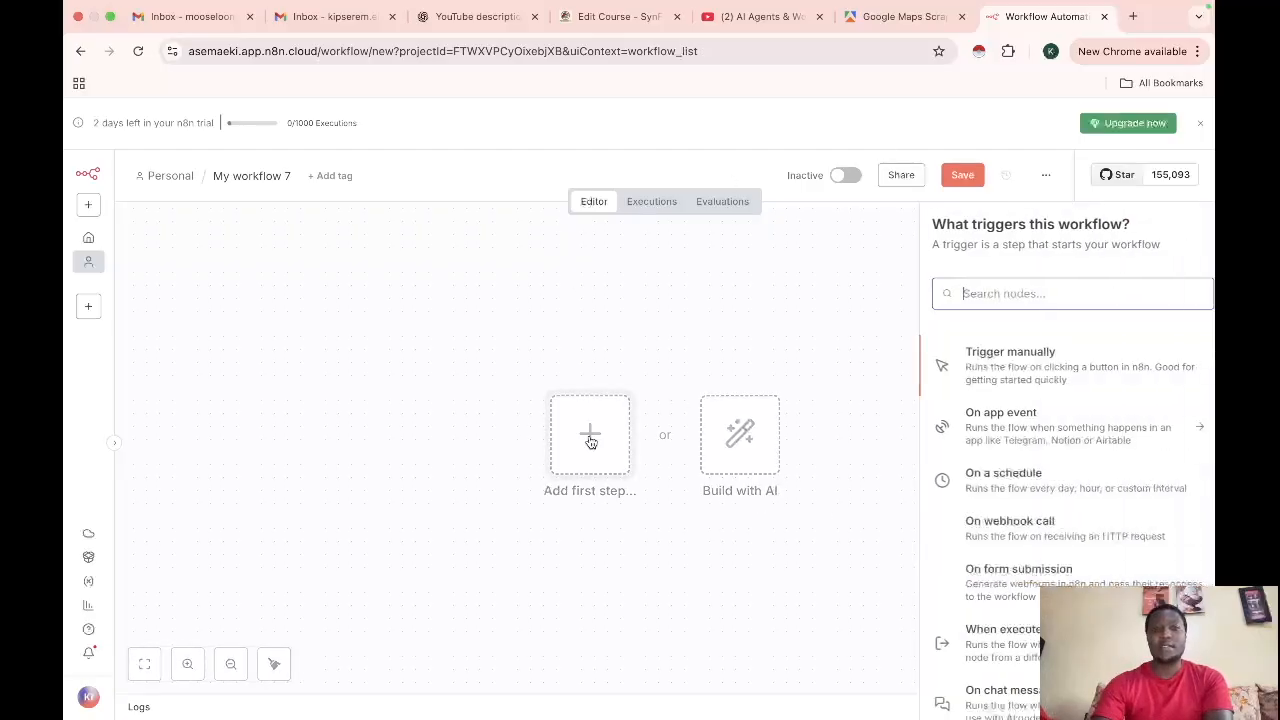
scroll(1000, 567, "down", 2)
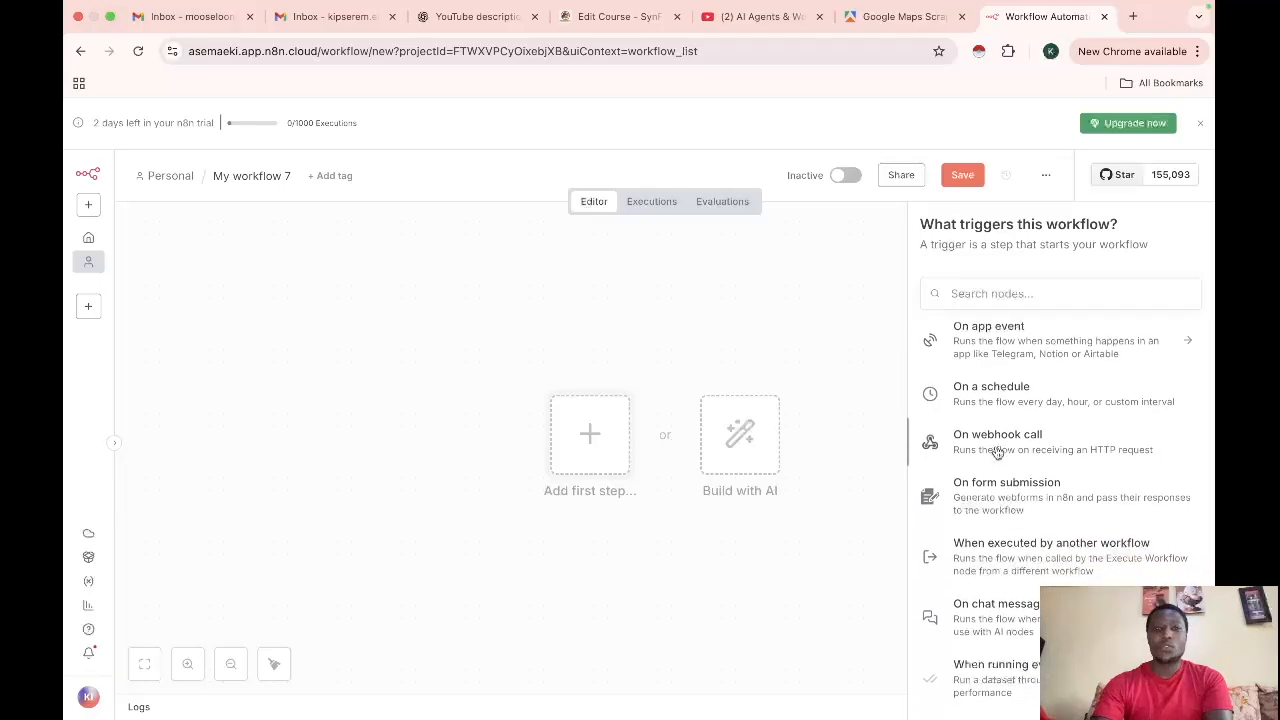
left_click(996, 448)
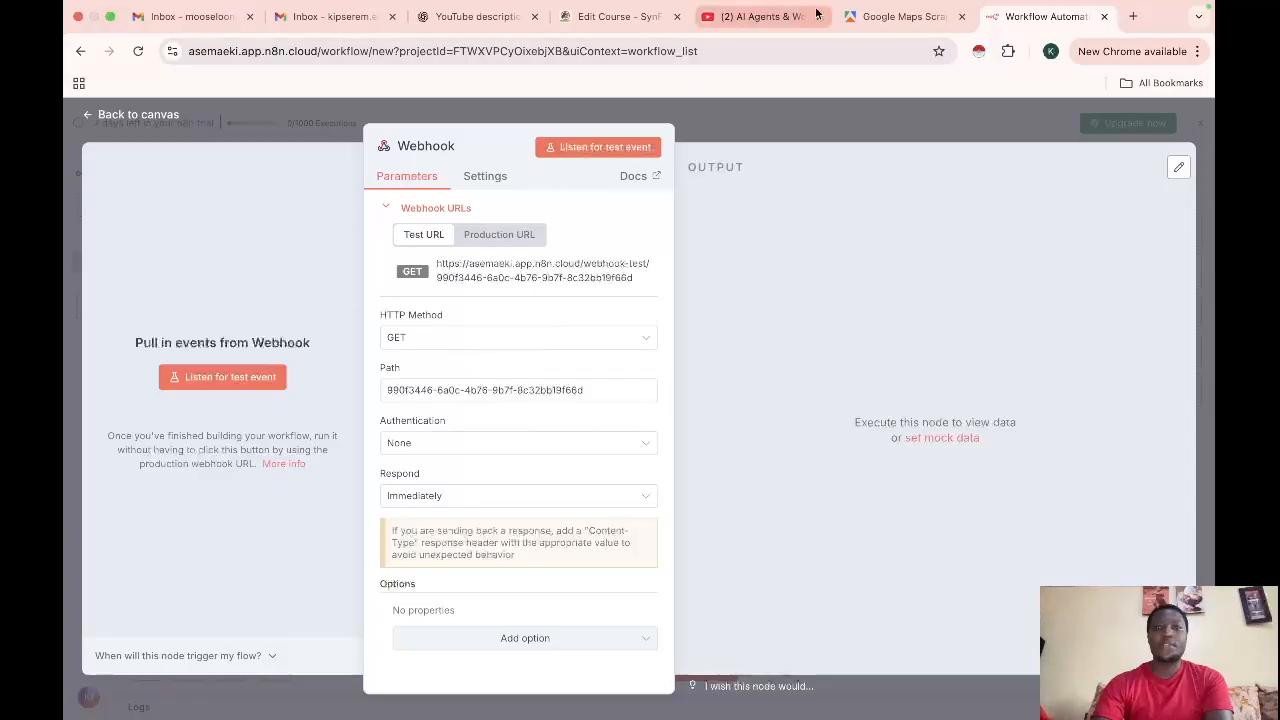
left_click(880, 16)
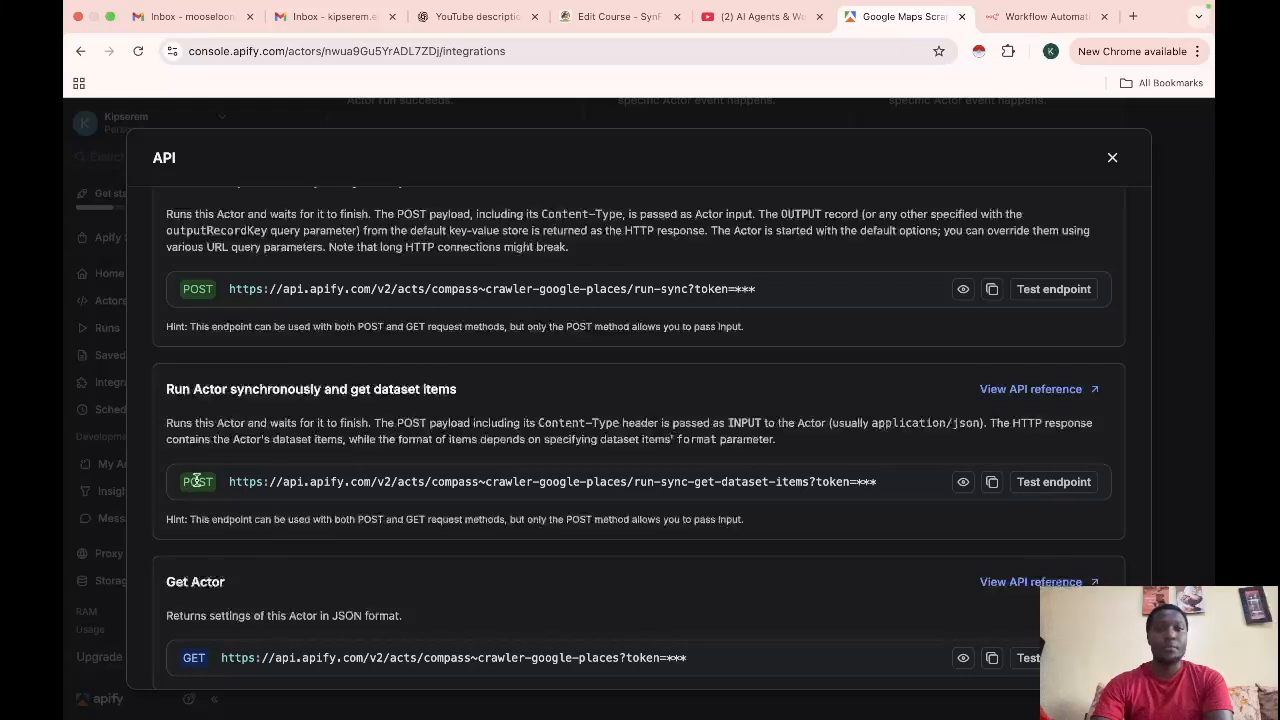
left_click(1045, 16)
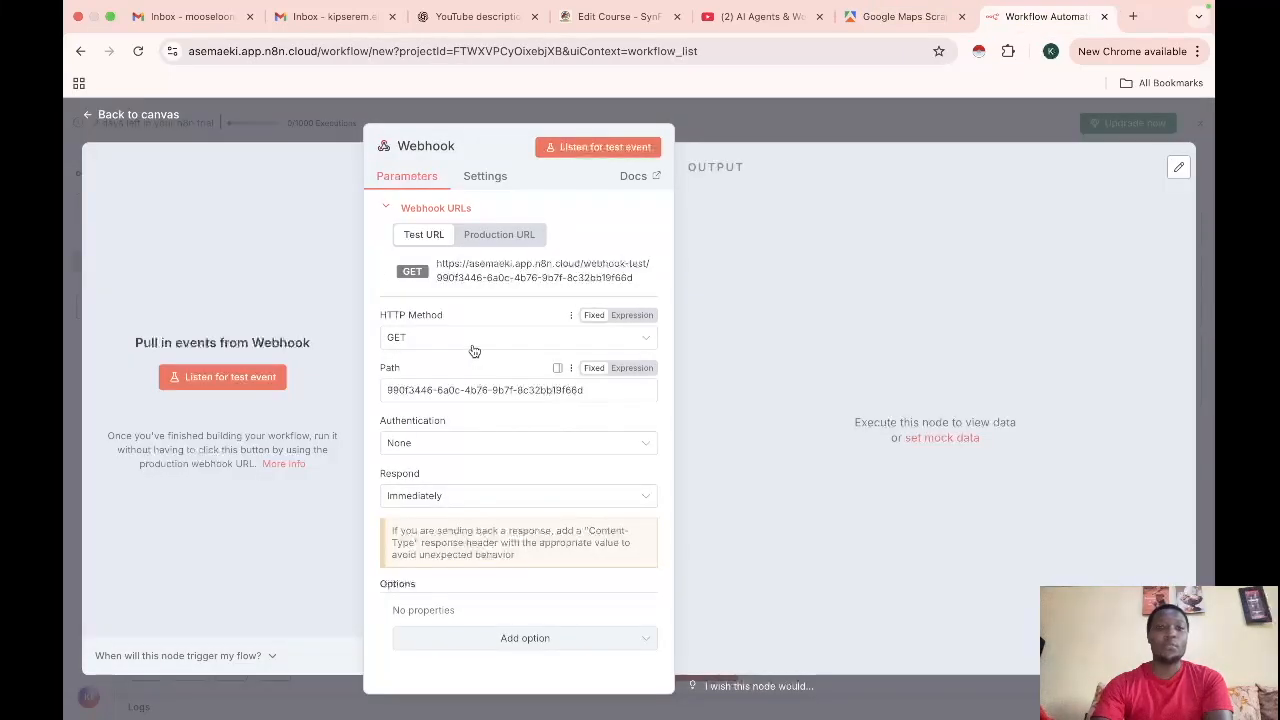
left_click(473, 343)
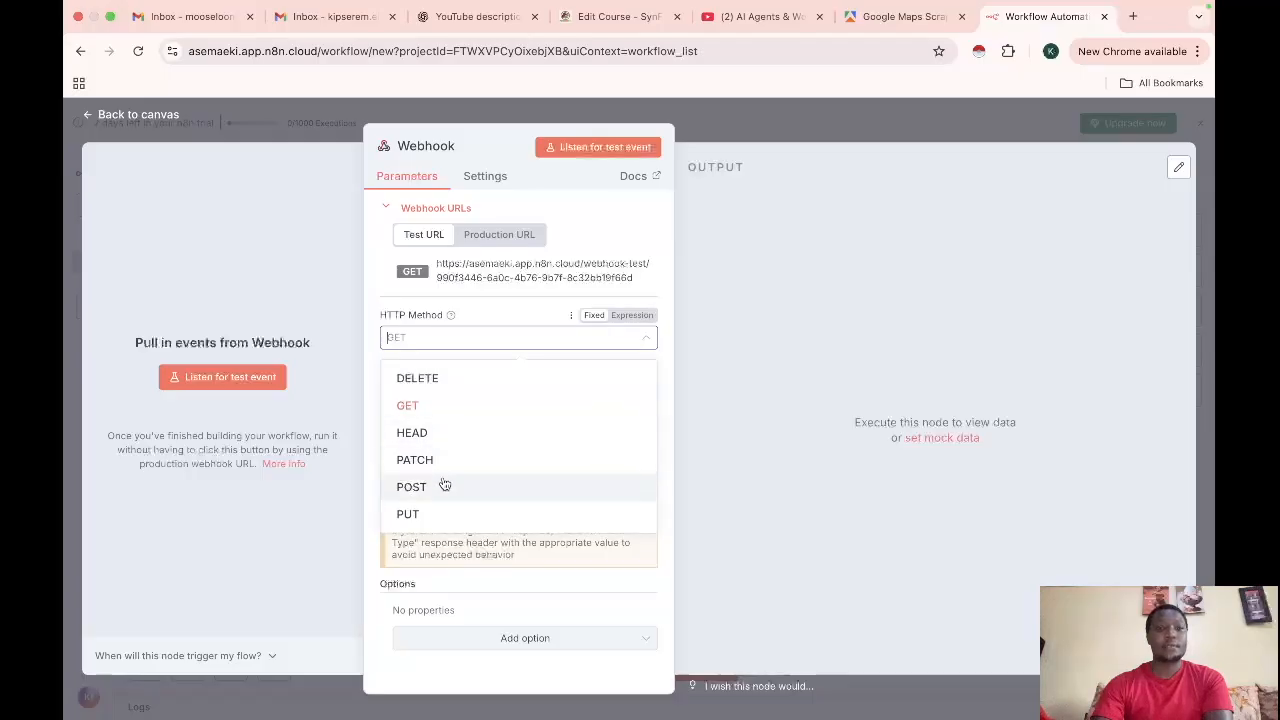
left_click(443, 484)
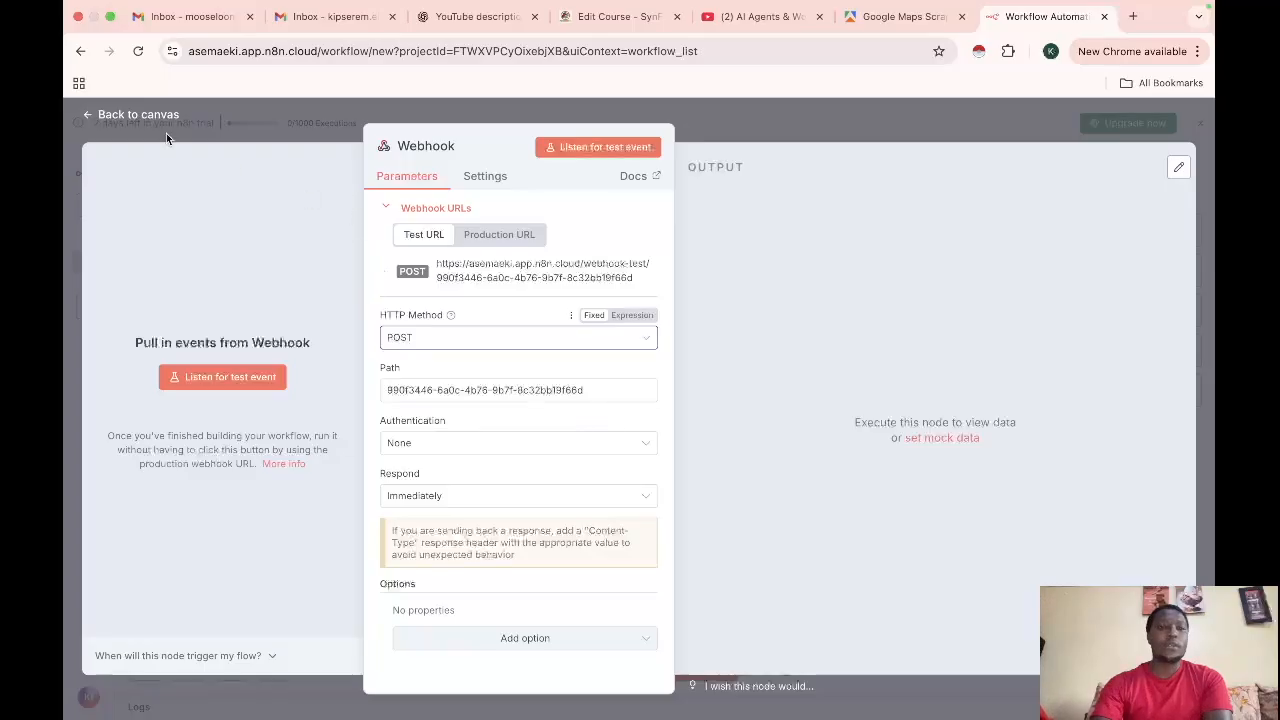
left_click(88, 116)
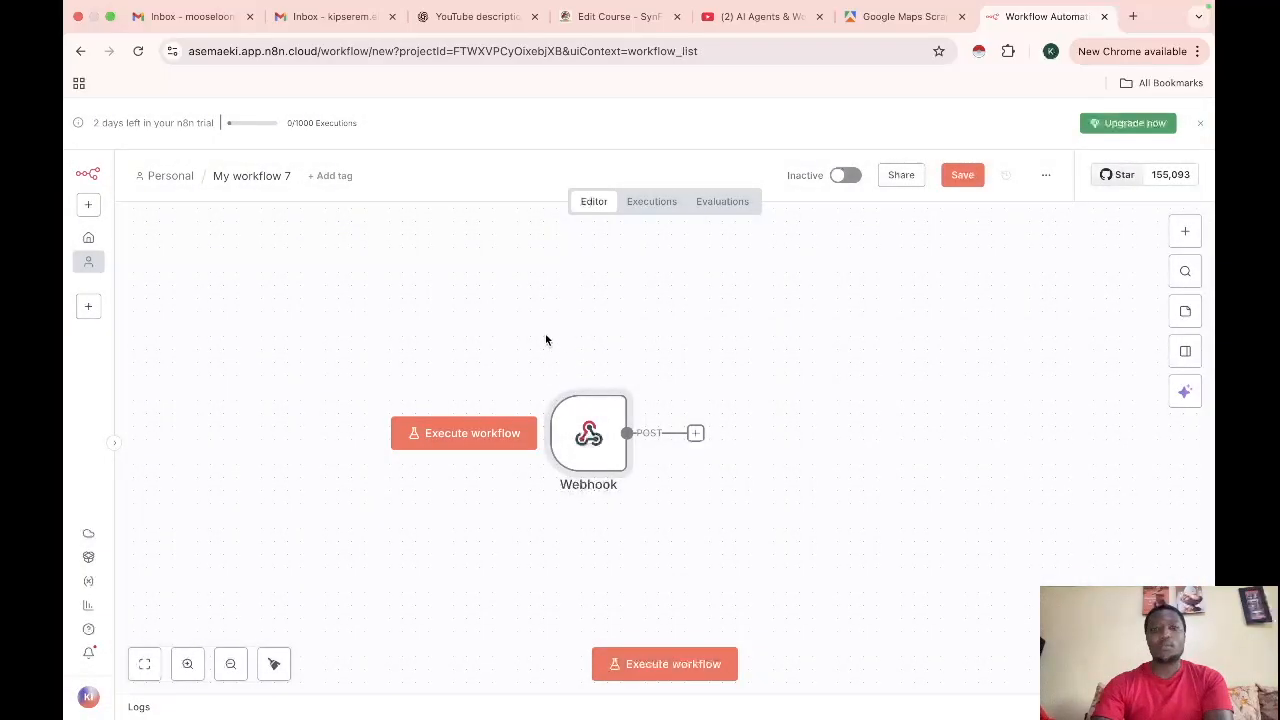
left_click(596, 376)
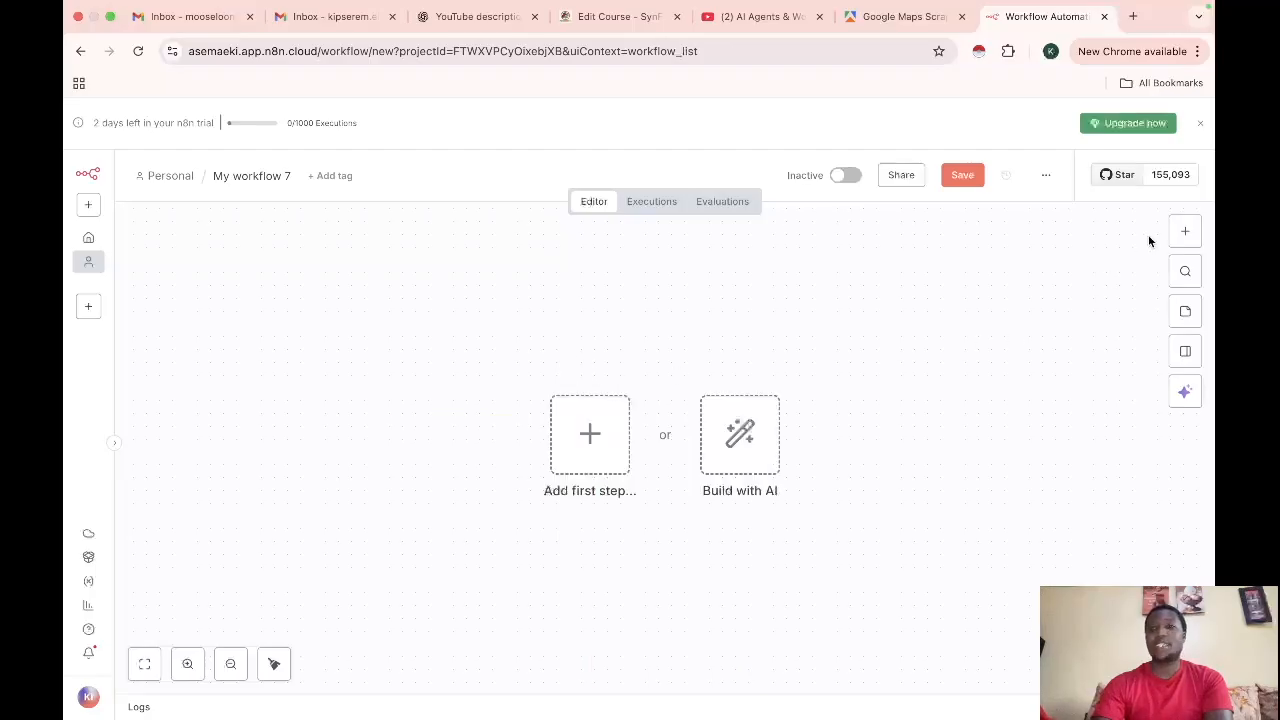
- Add an HTTP Request node as the workflow's first step and set its method to POST
left_click(603, 454)
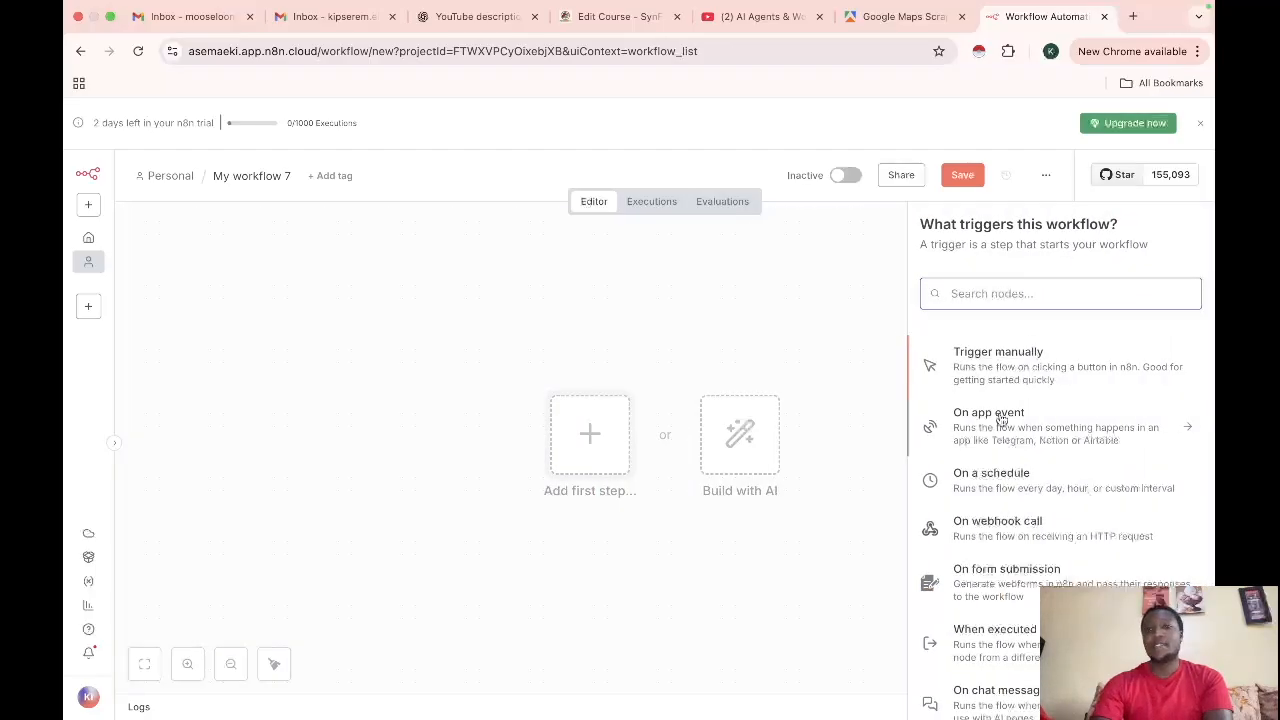
type("hh")
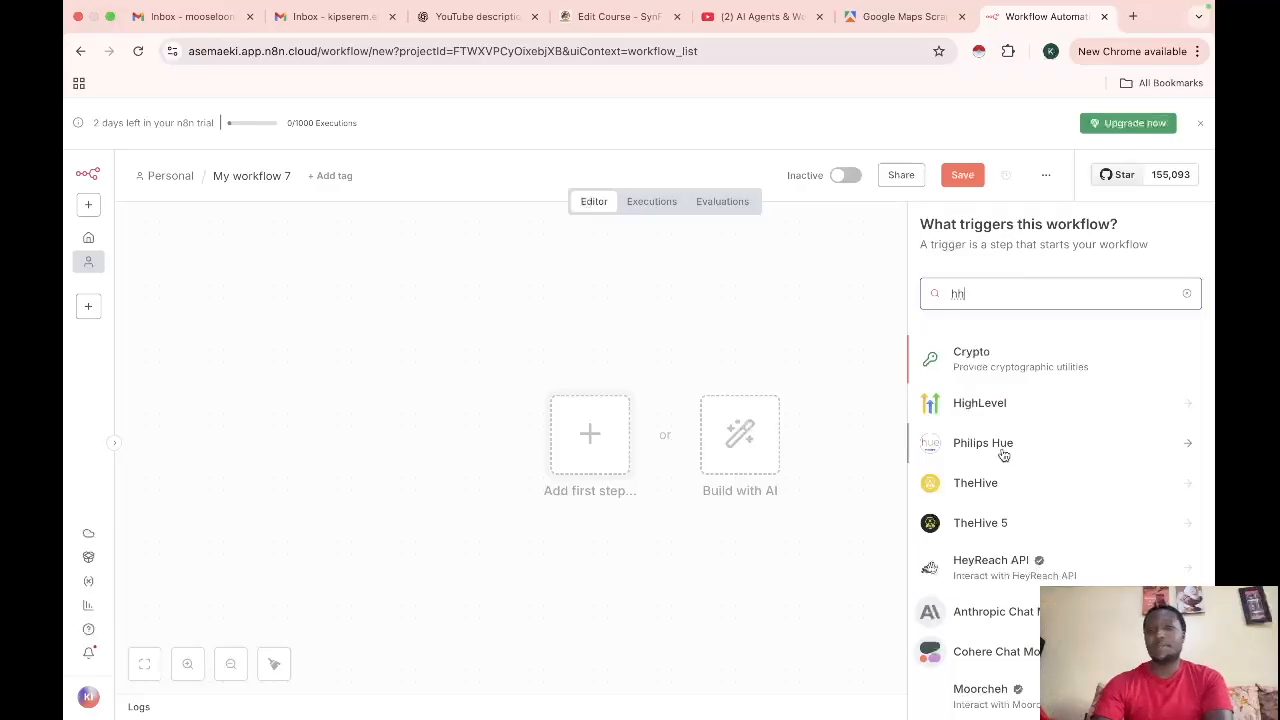
key("BackSpace")
type("t")
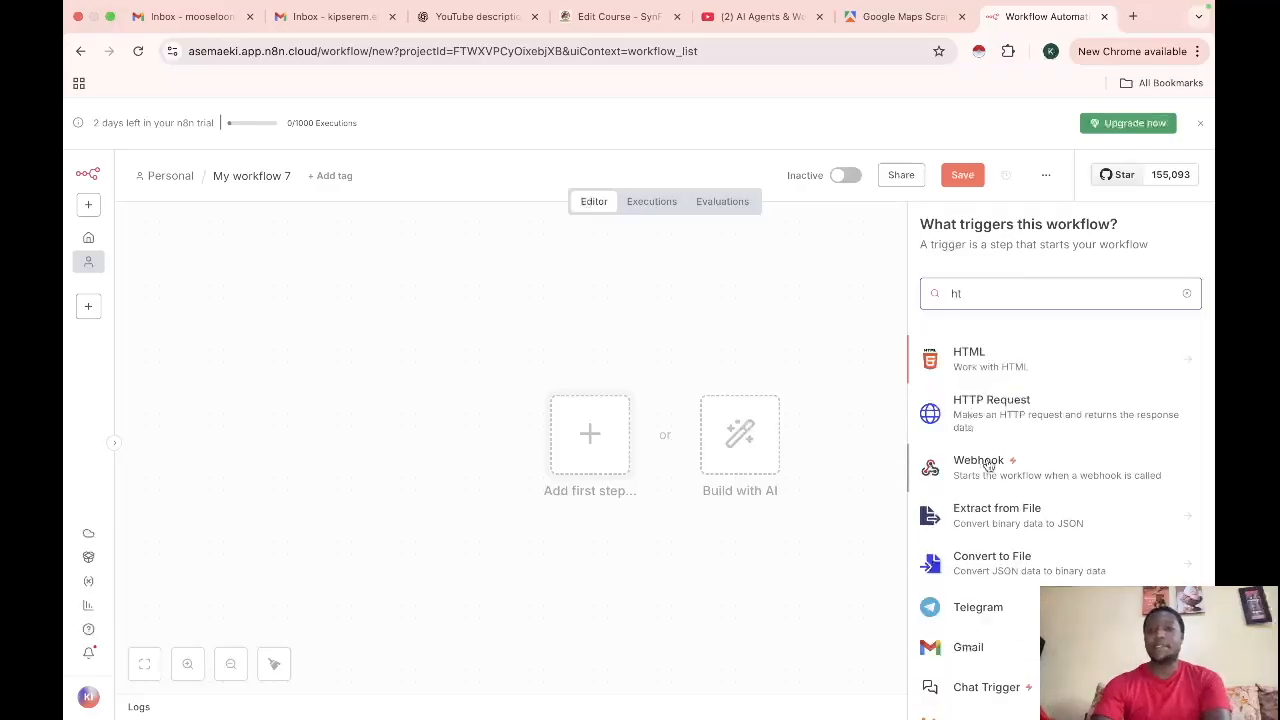
type("tp")
left_click(996, 364)
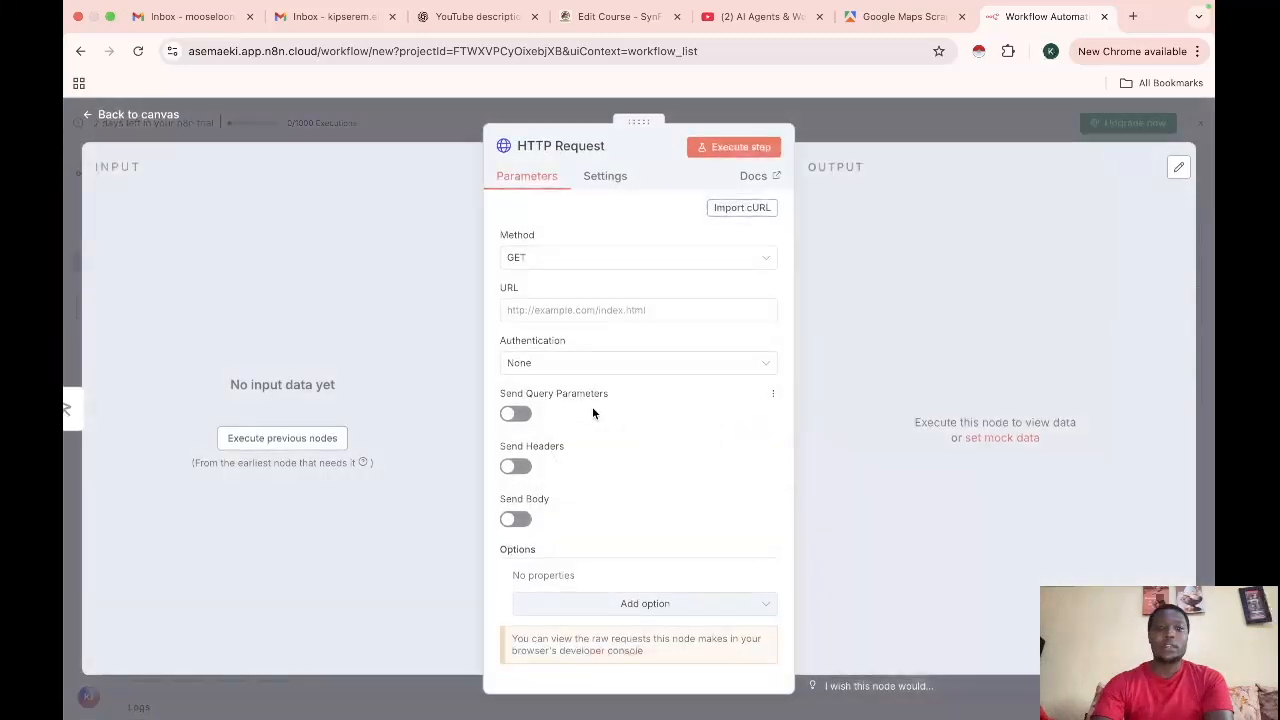
left_click(581, 266)
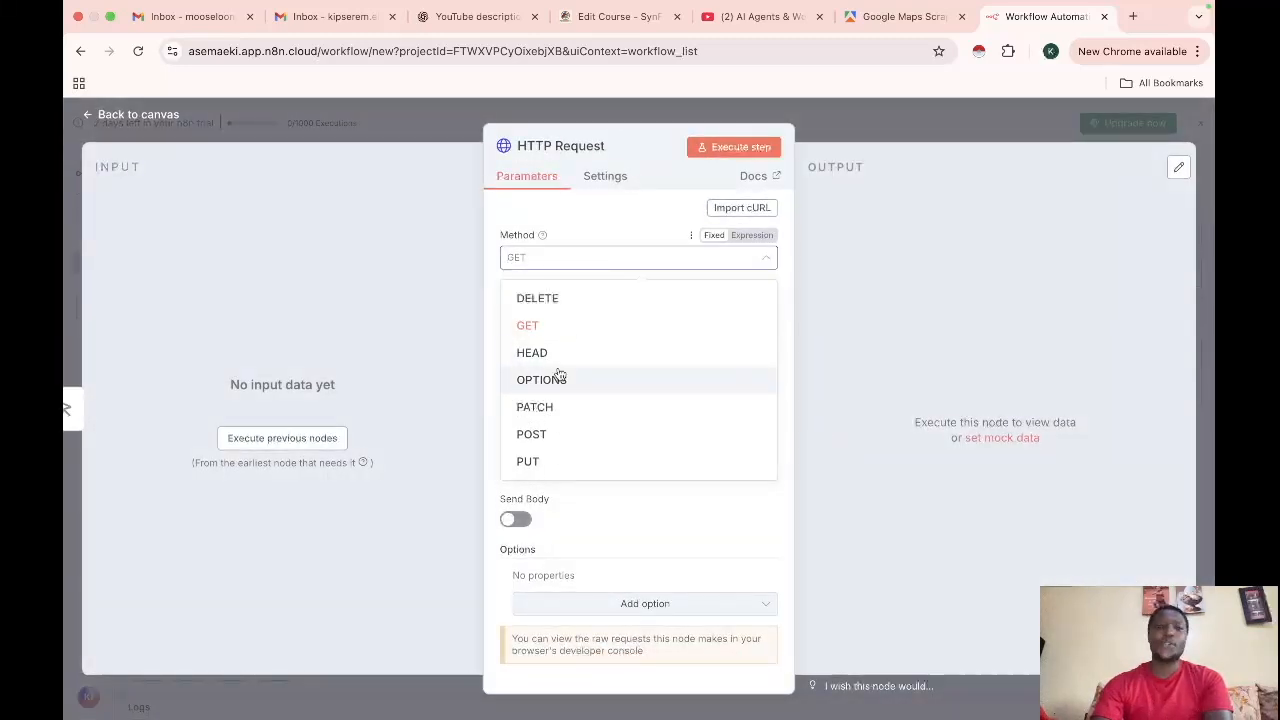
left_click(550, 434)
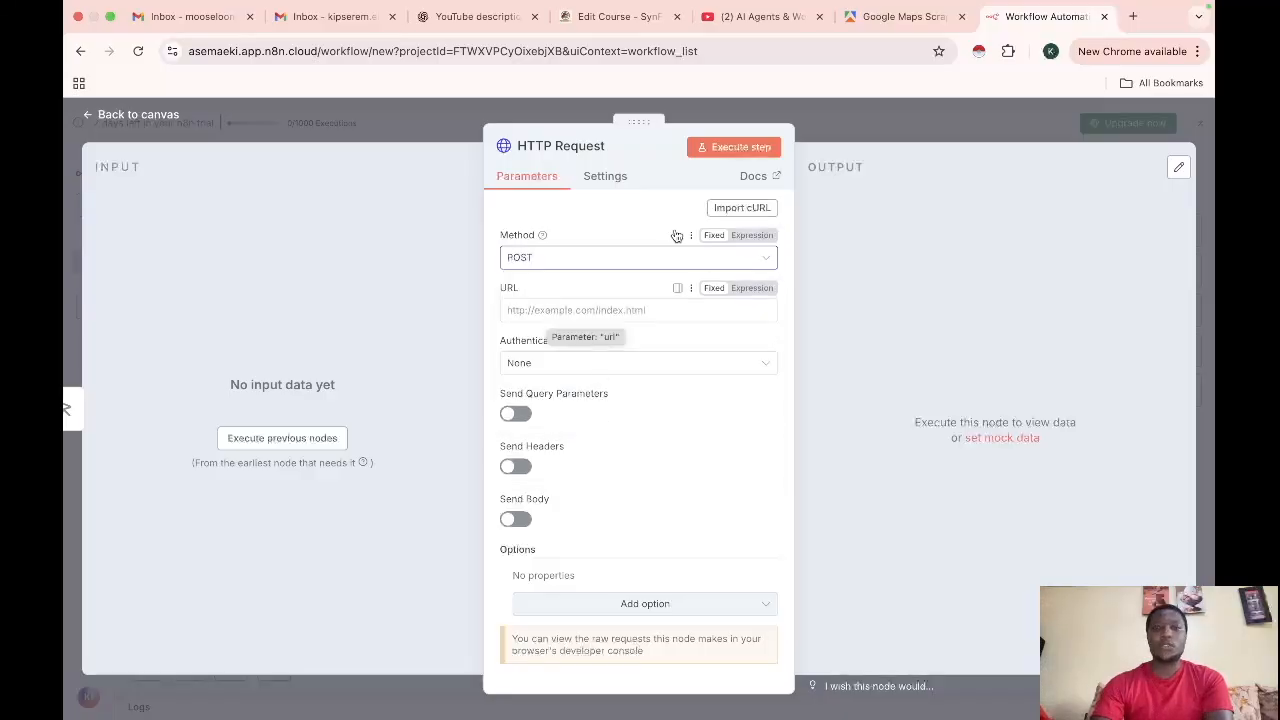
- Paste Apify's "Run Actor synchronously and get dataset items" endpoint URL, including the API token, into the HTTP Request's URL and execute the step
left_click(898, 18)
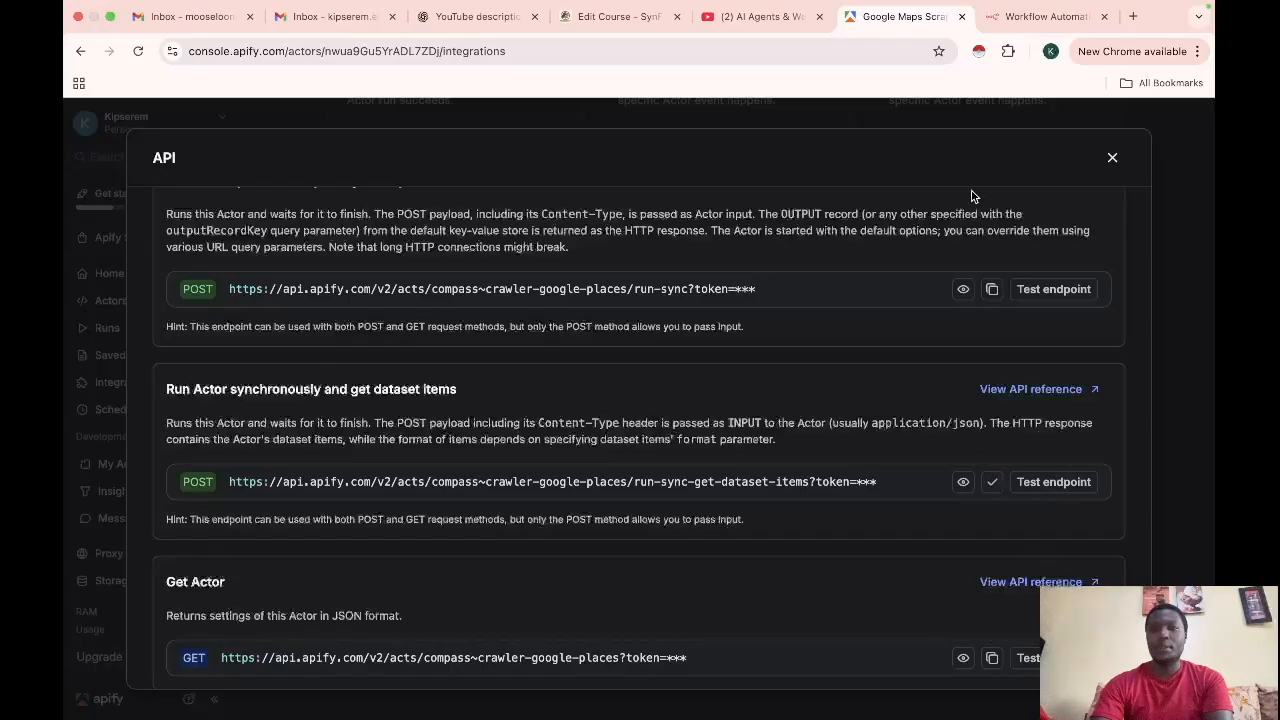
left_click(1045, 16)
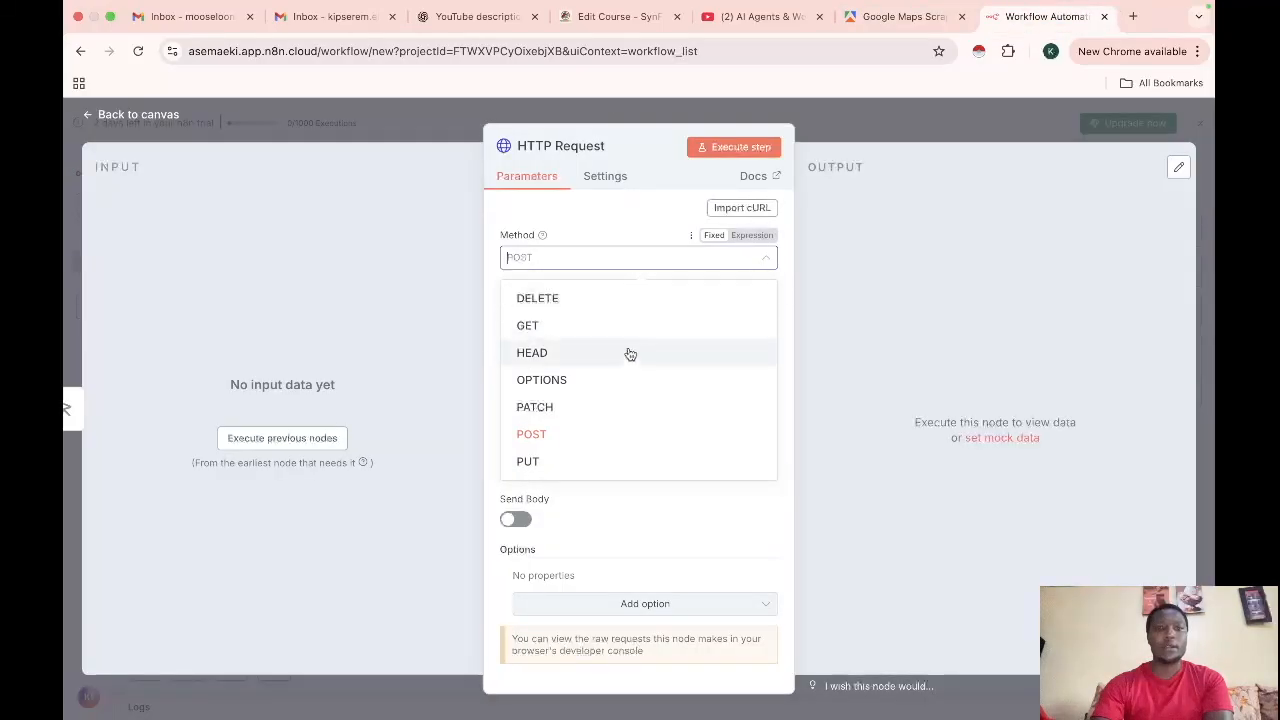
left_click(545, 435)
left_click(560, 310)
key("super+v")
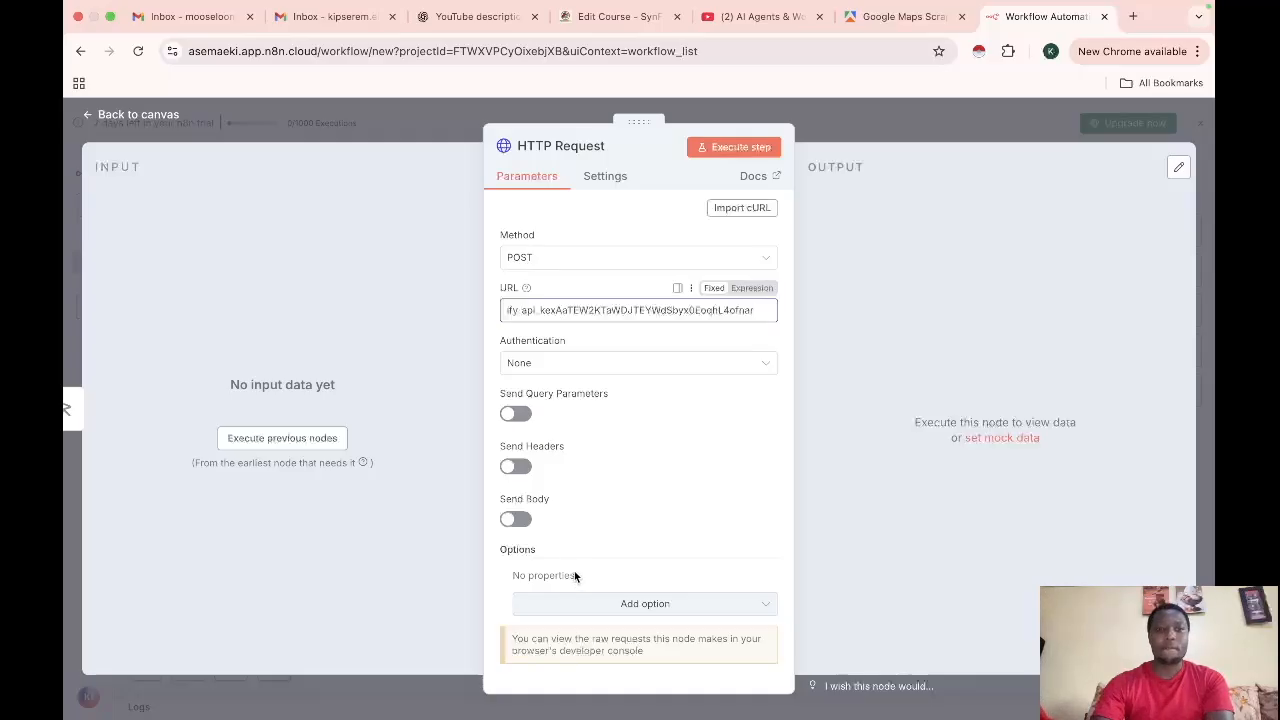
left_click(728, 148)
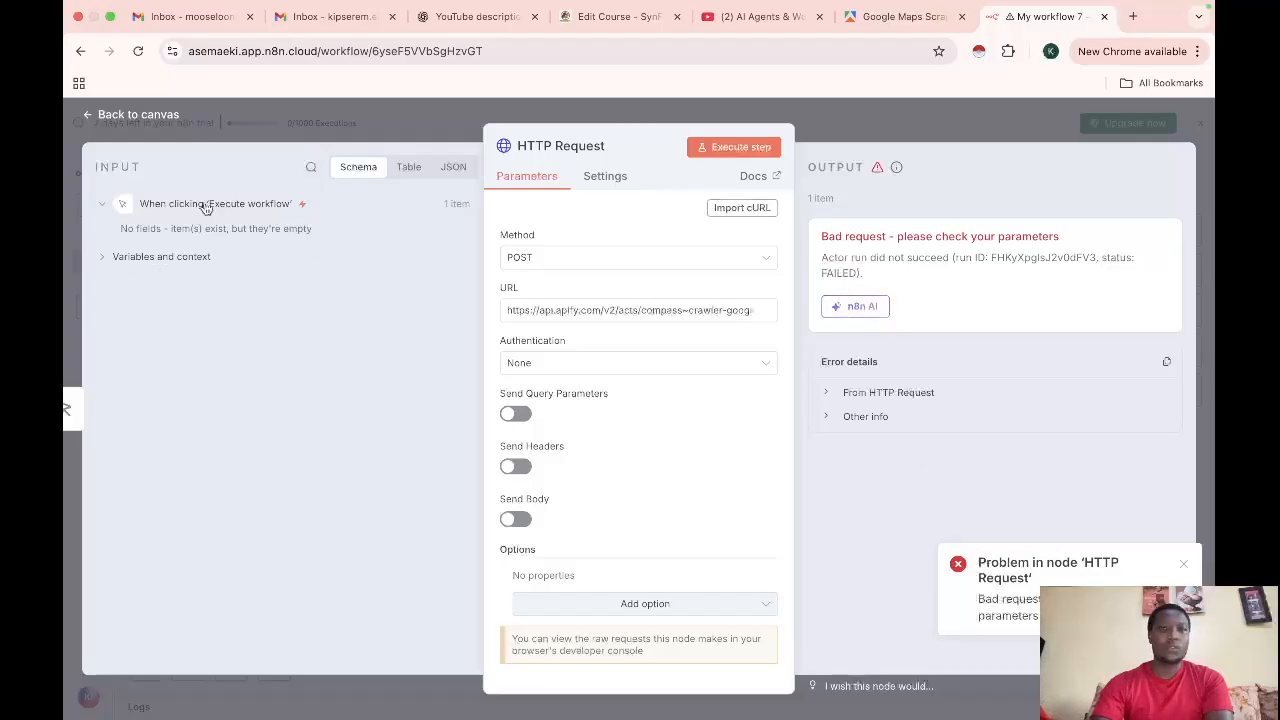
left_click(88, 118)
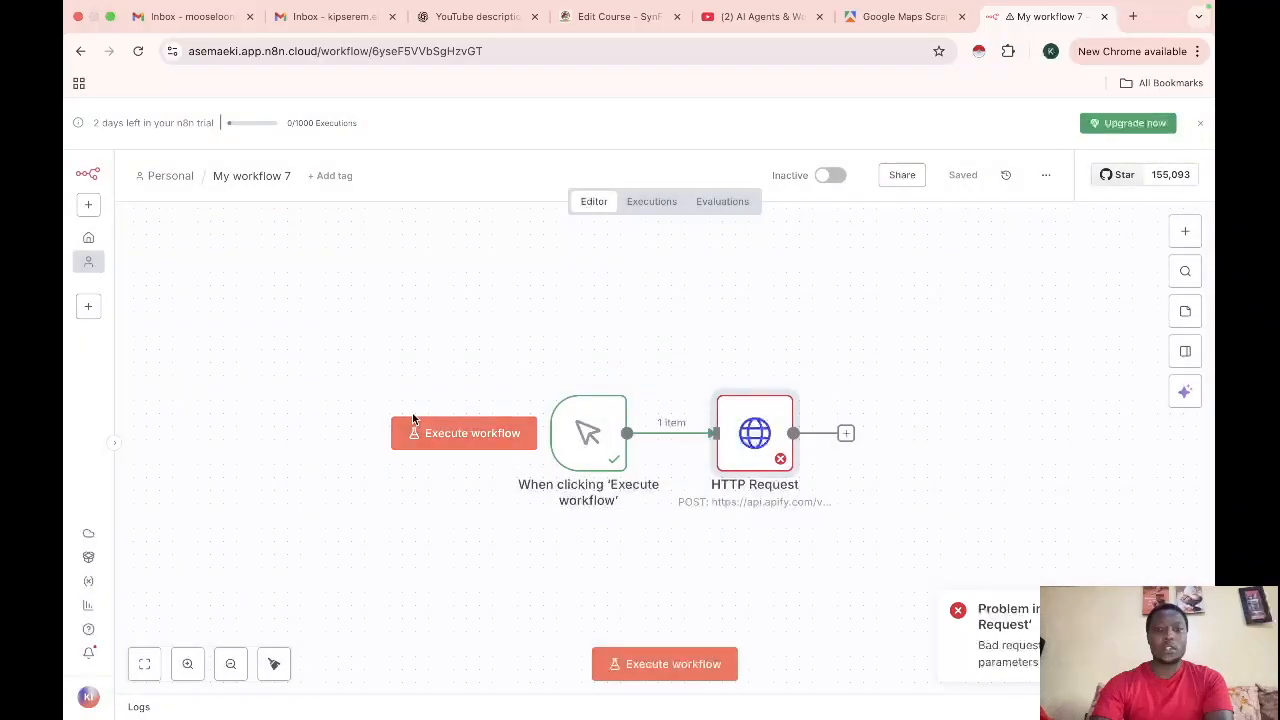
- Enable Send Body in the HTTP Request node and specify the body using JSON
double_click(755, 432)
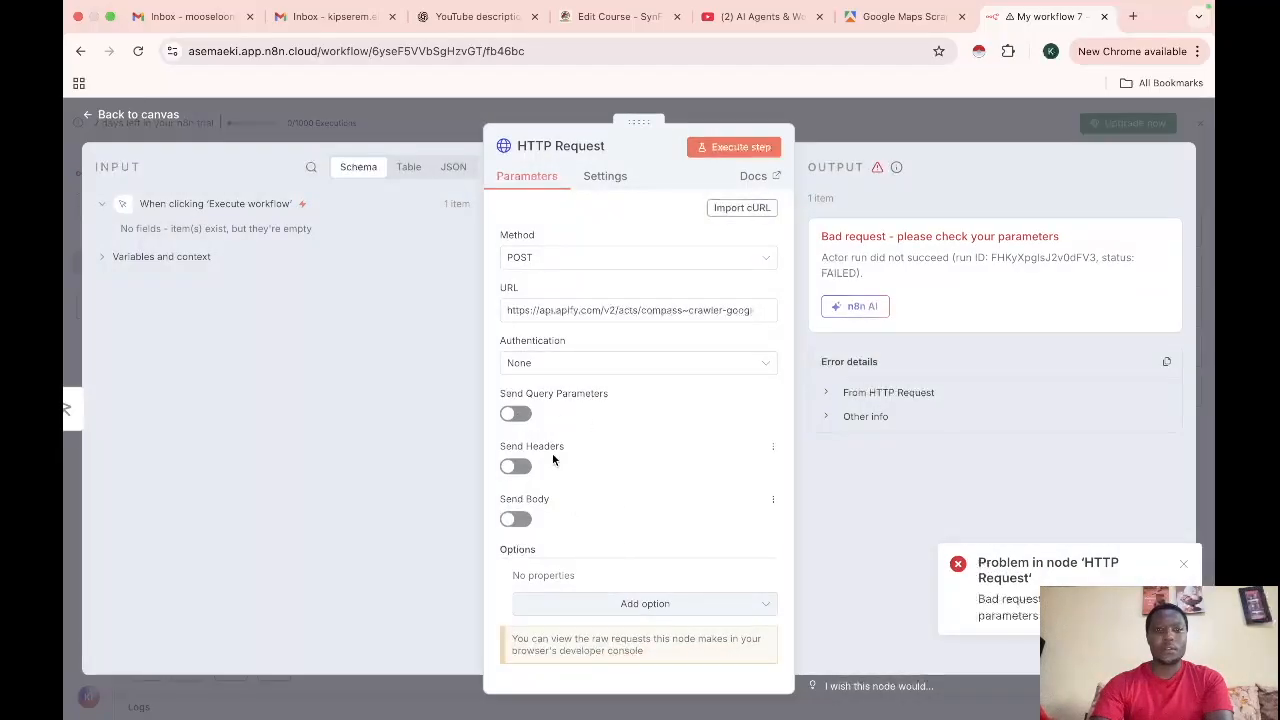
left_click(517, 519)
scroll(603, 554, "down", 3)
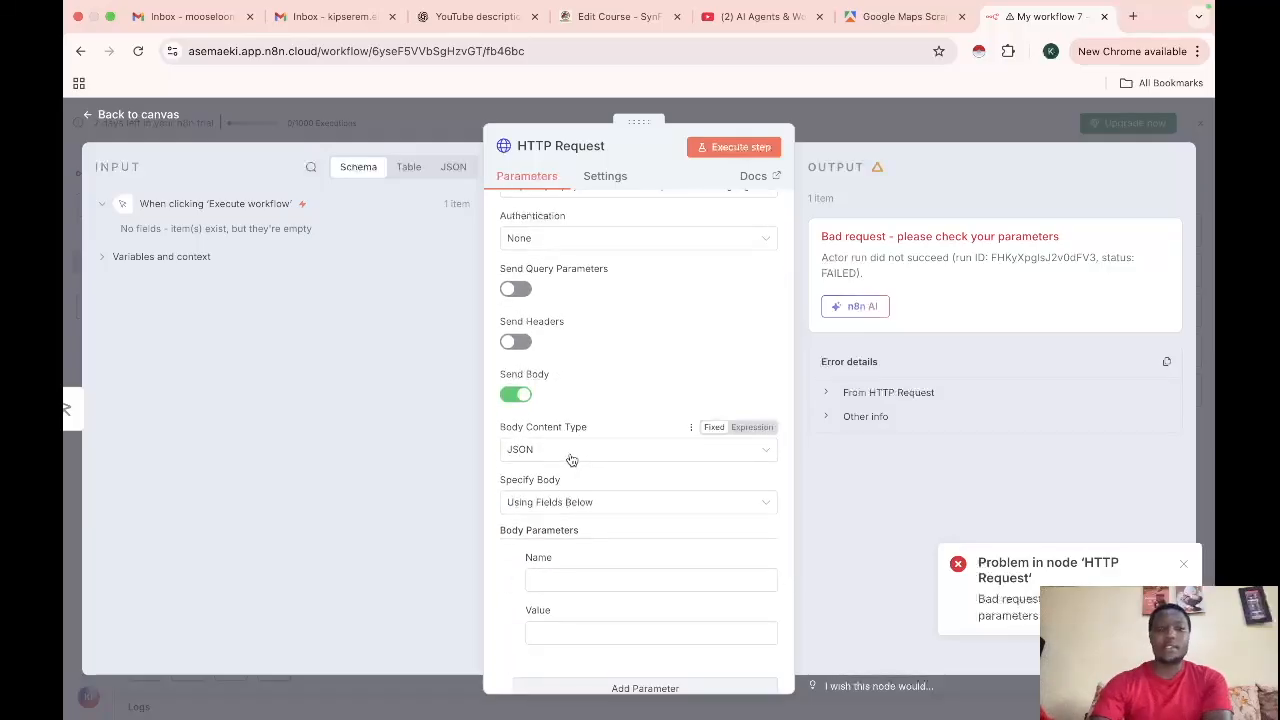
left_click(591, 509)
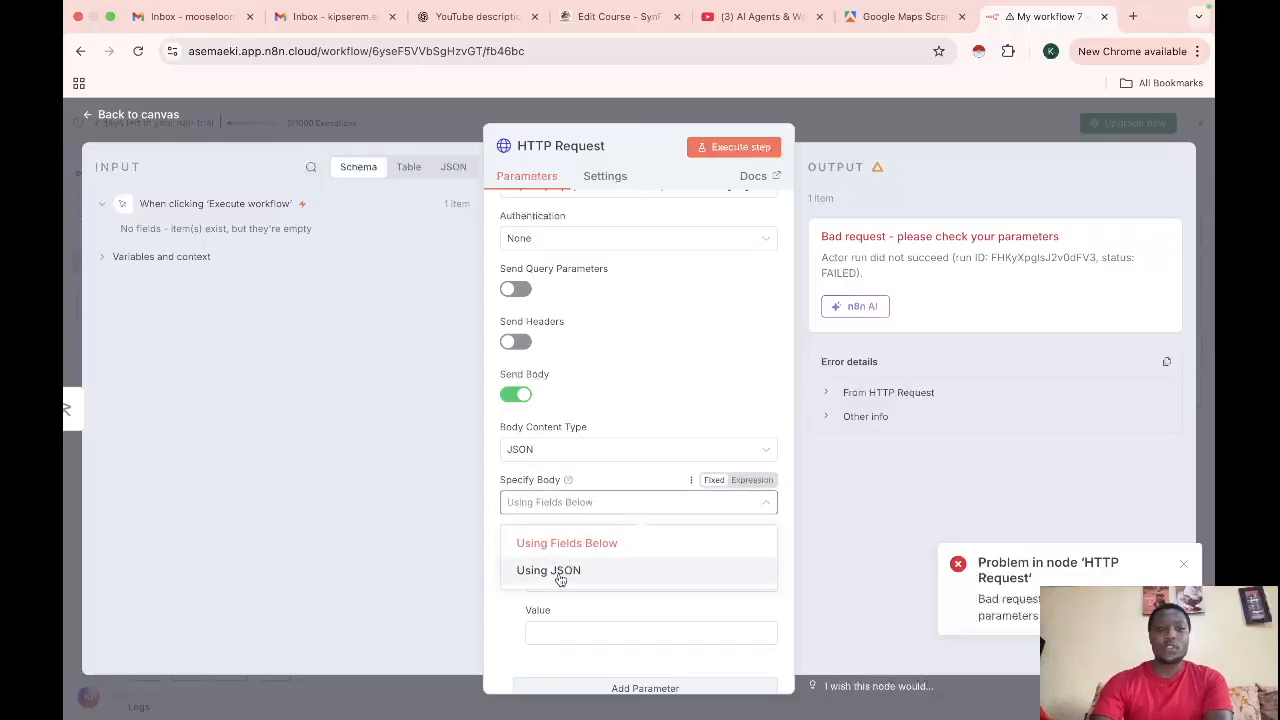
left_click(556, 571)
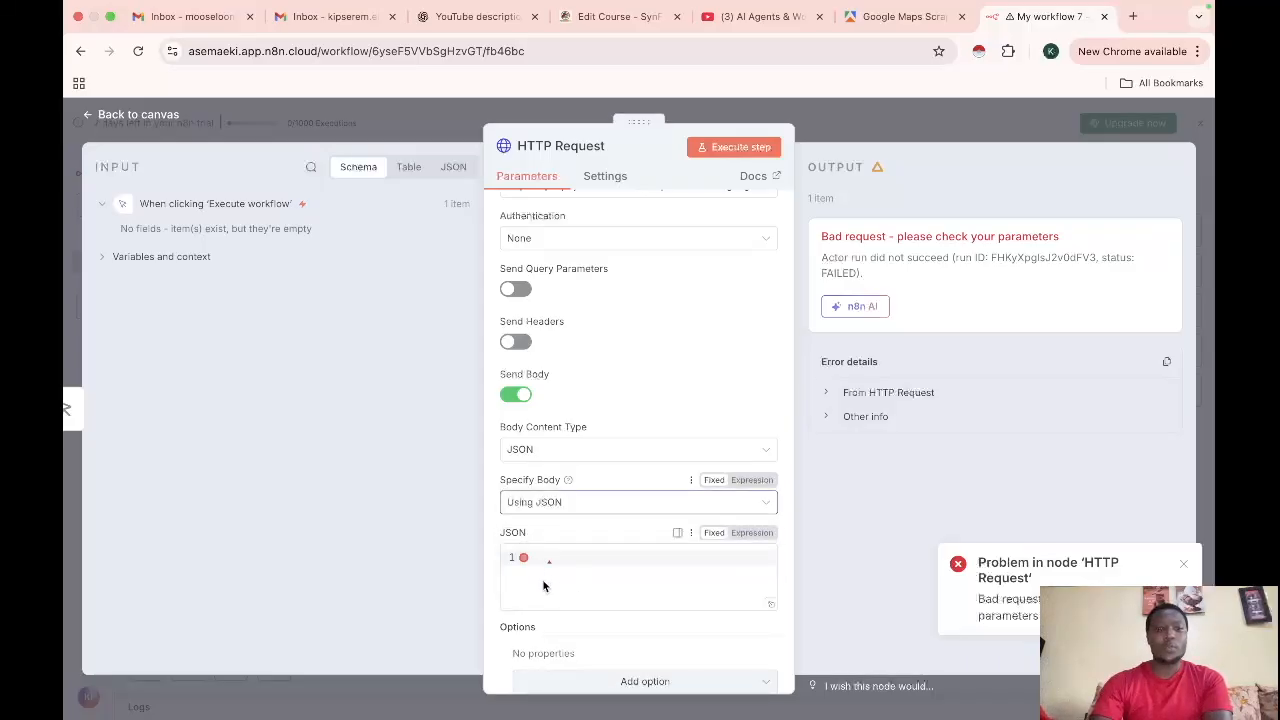
- Switch to the Apify tab, close the API endpoints dialog, and copy the Google Maps Scraper's input as JSON
left_click(893, 16)
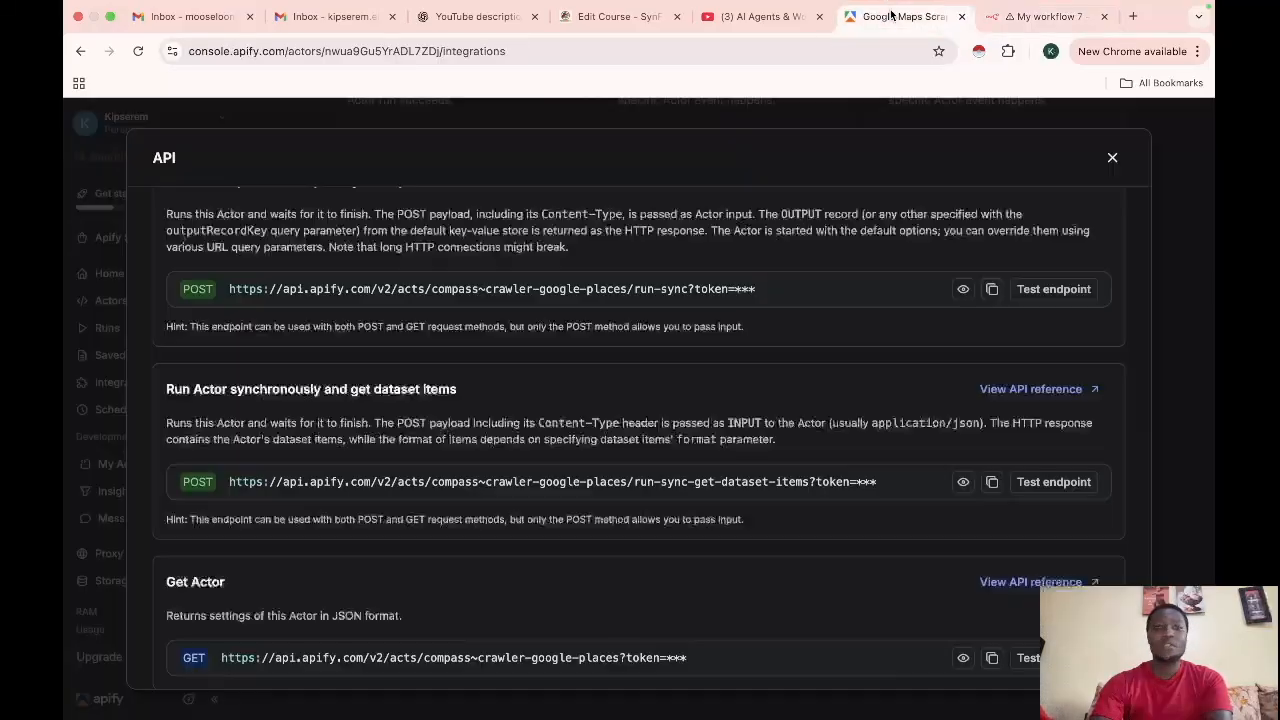
scroll(407, 283, "up", 5)
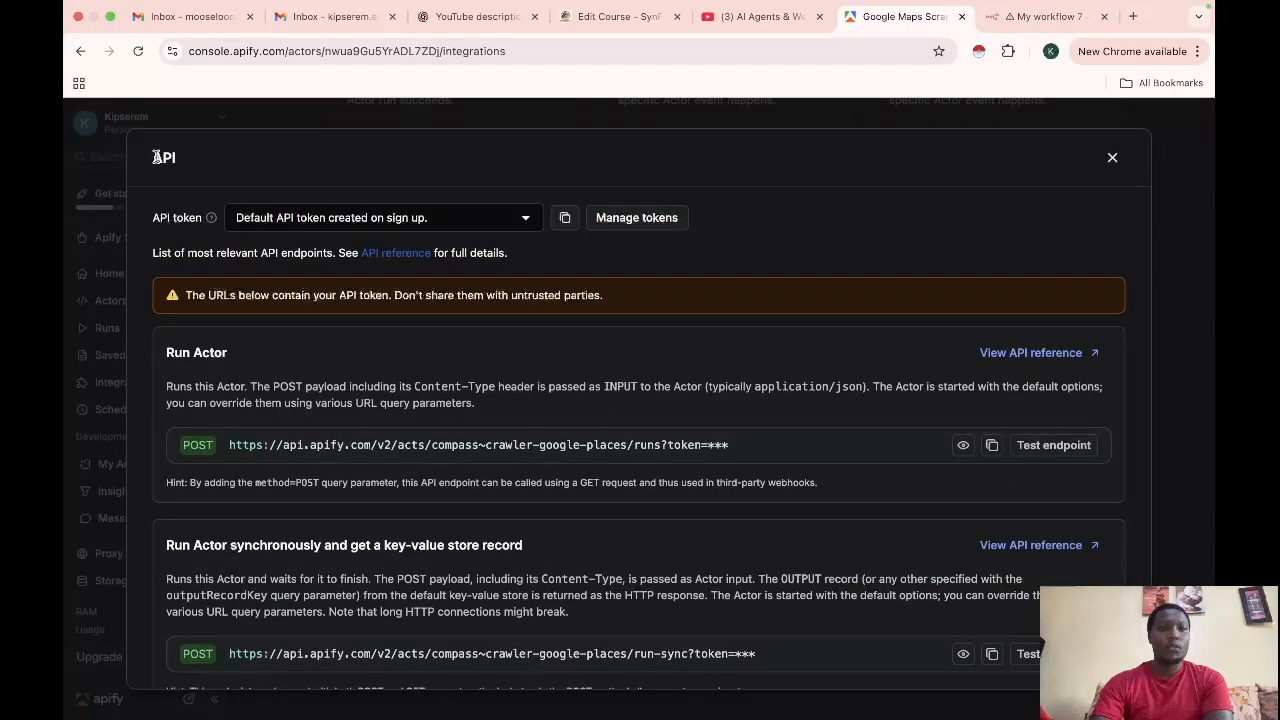
left_click(1110, 159)
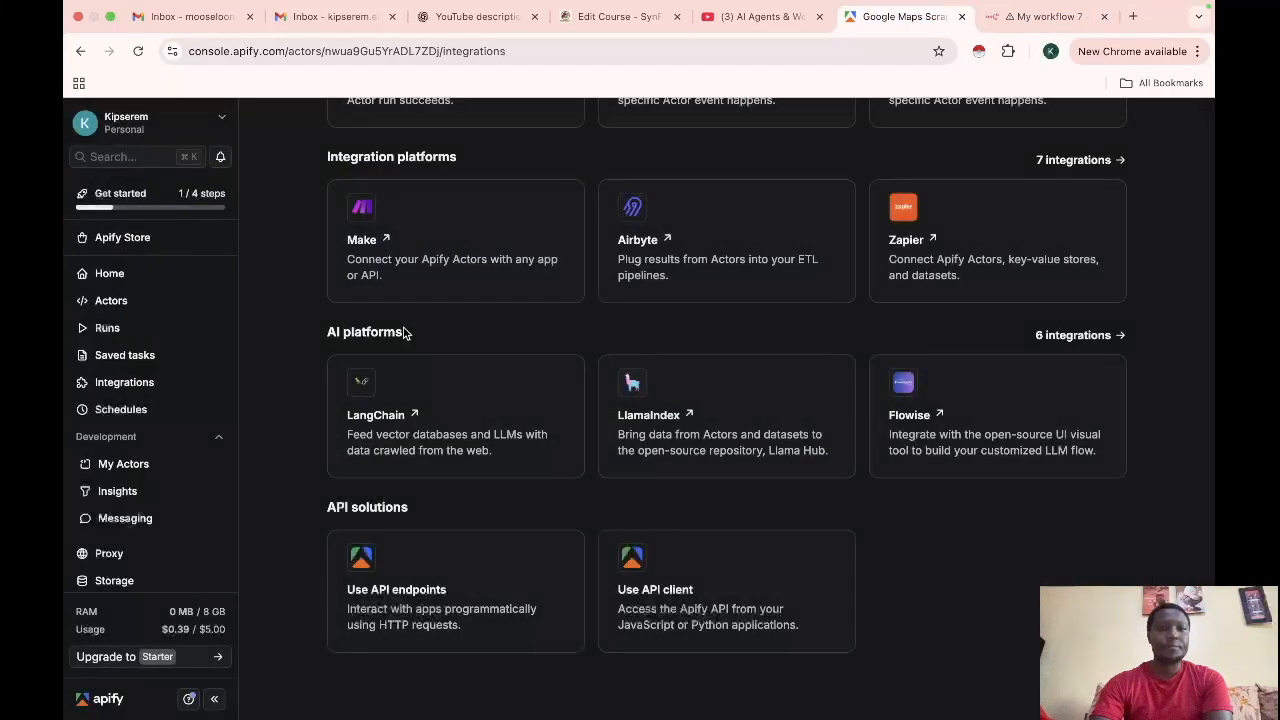
scroll(440, 302, "up", 10)
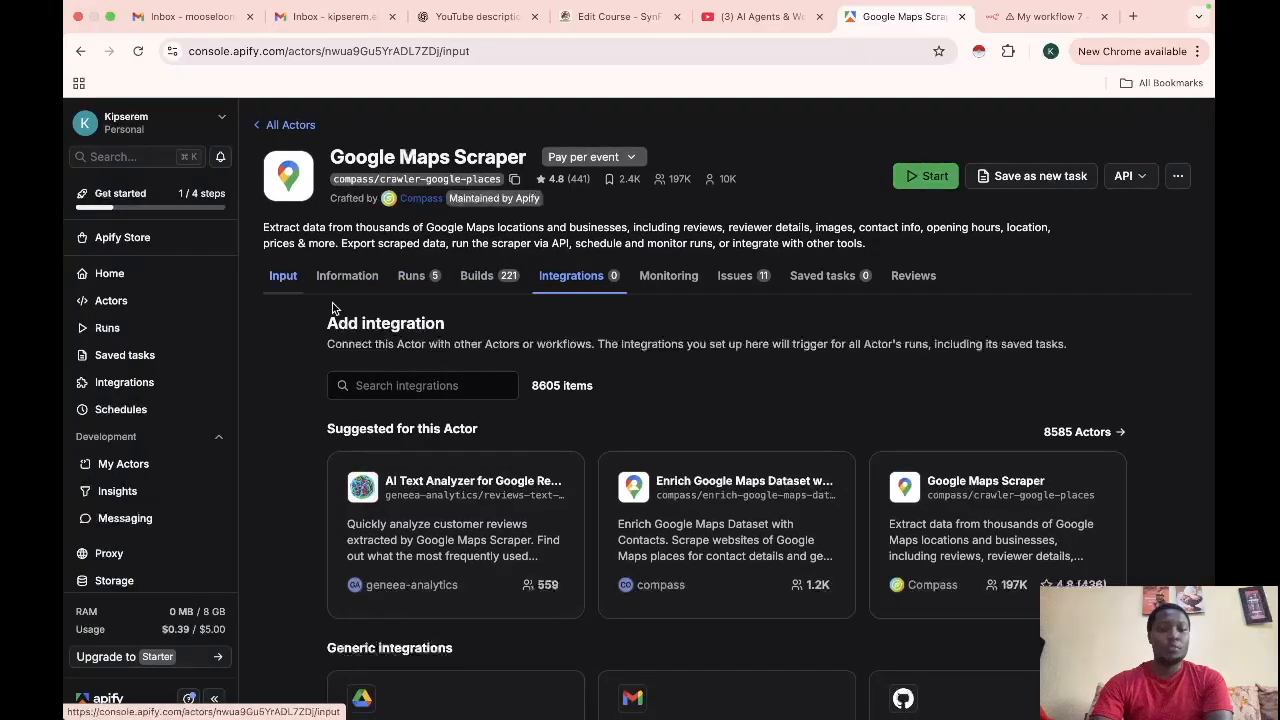
left_click(286, 278)
scroll(424, 540, "down", 5)
scroll(424, 540, "up", 3)
scroll(422, 540, "down", 1)
scroll(422, 540, "up", 3)
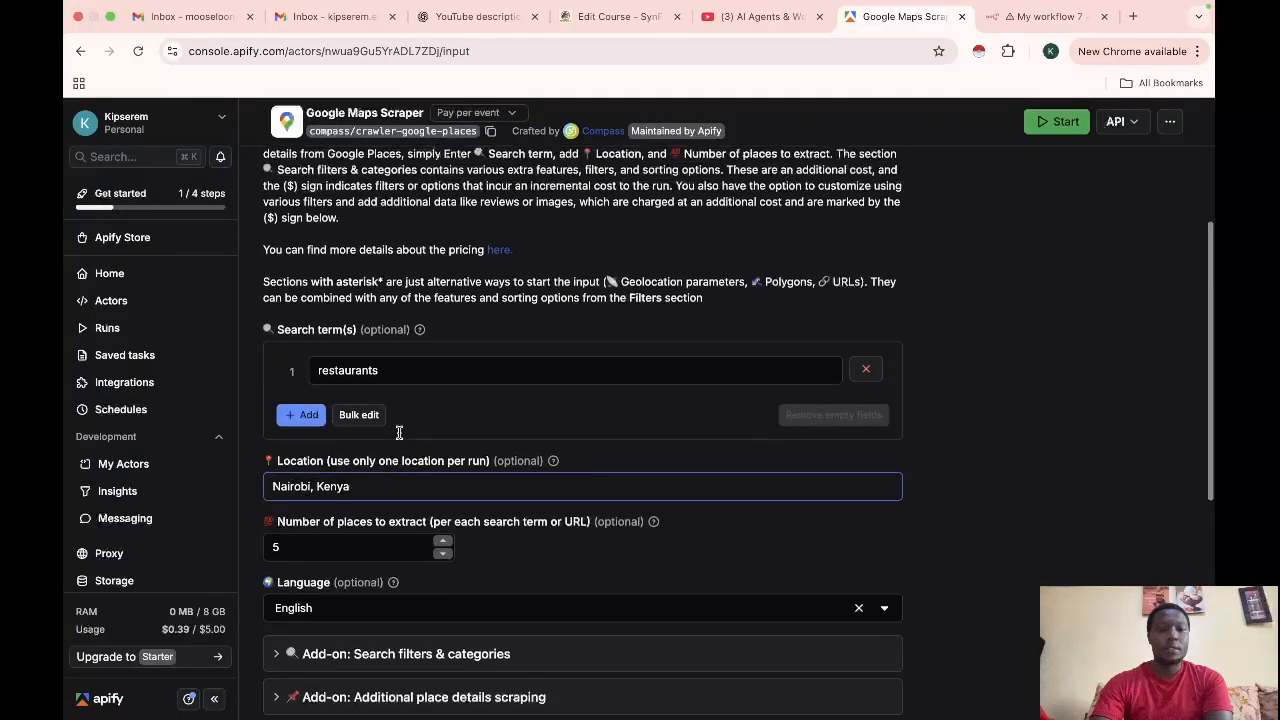
left_click(343, 195)
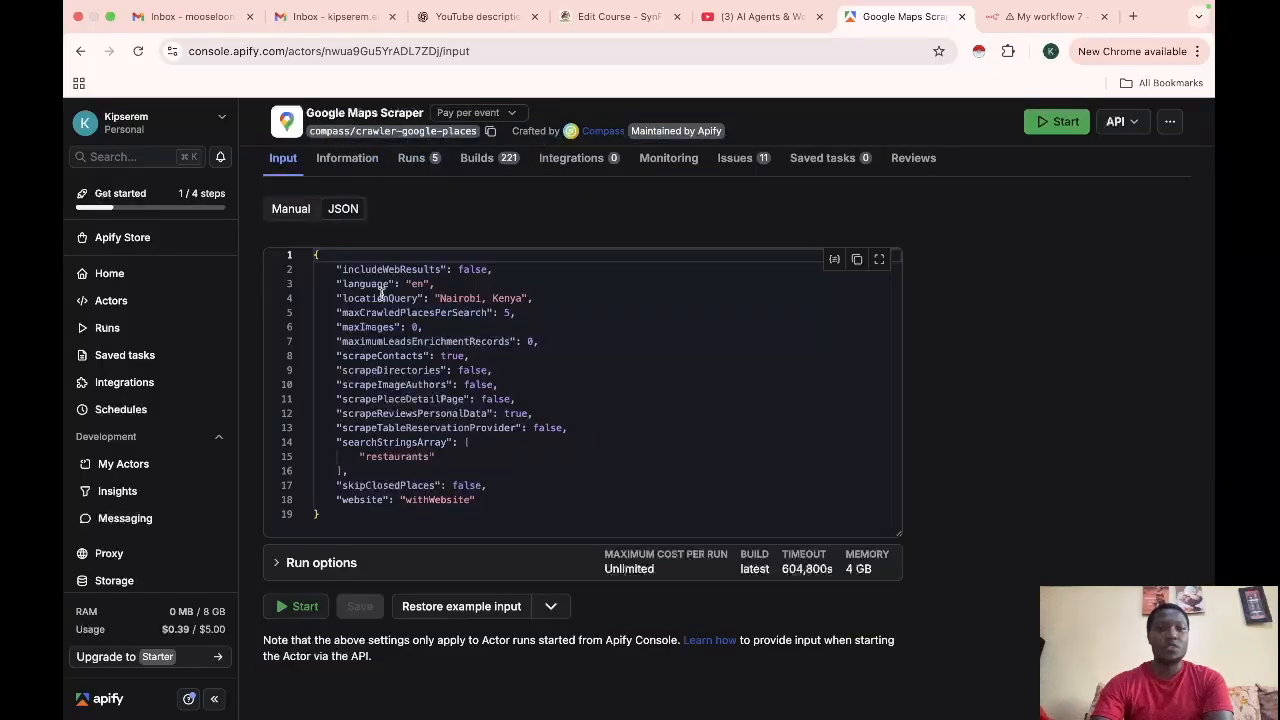
left_click(856, 259)
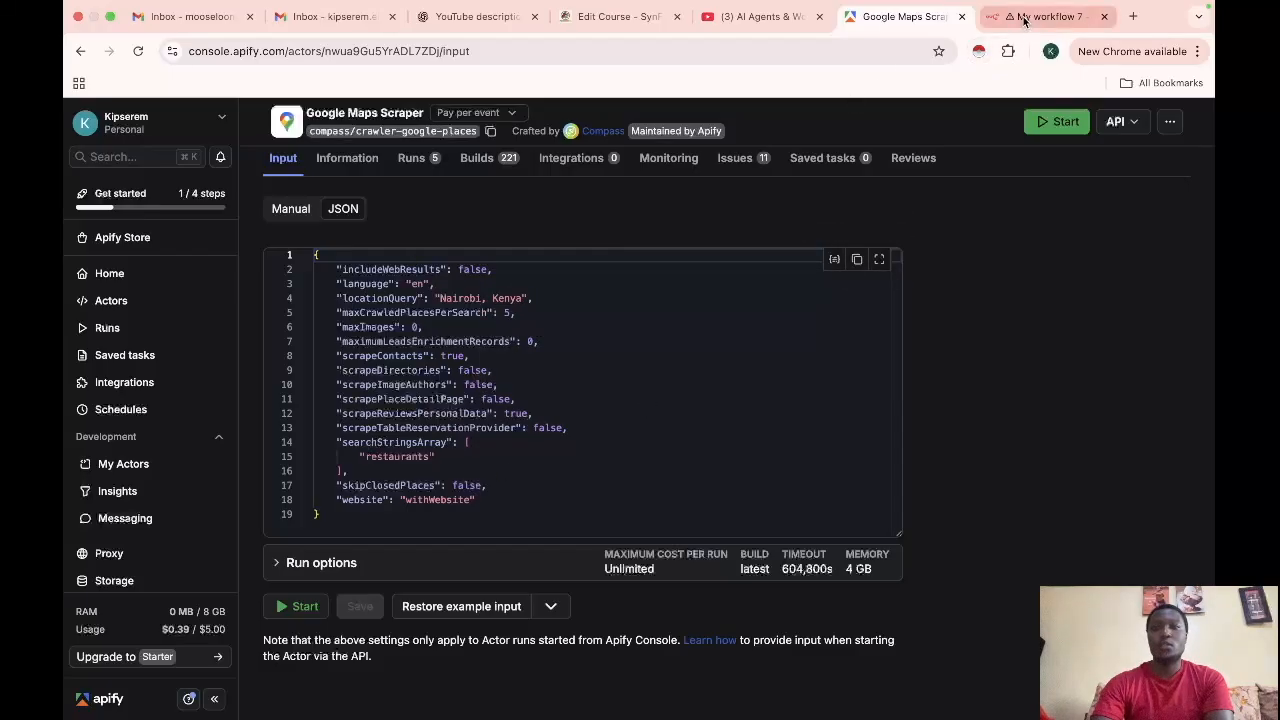
- Switch back to n8n, paste the copied scraper input as the HTTP Request's JSON body, and execute the step to review its output
left_click(1068, 15)
left_click(581, 574)
left_click(553, 556)
key("super+v")
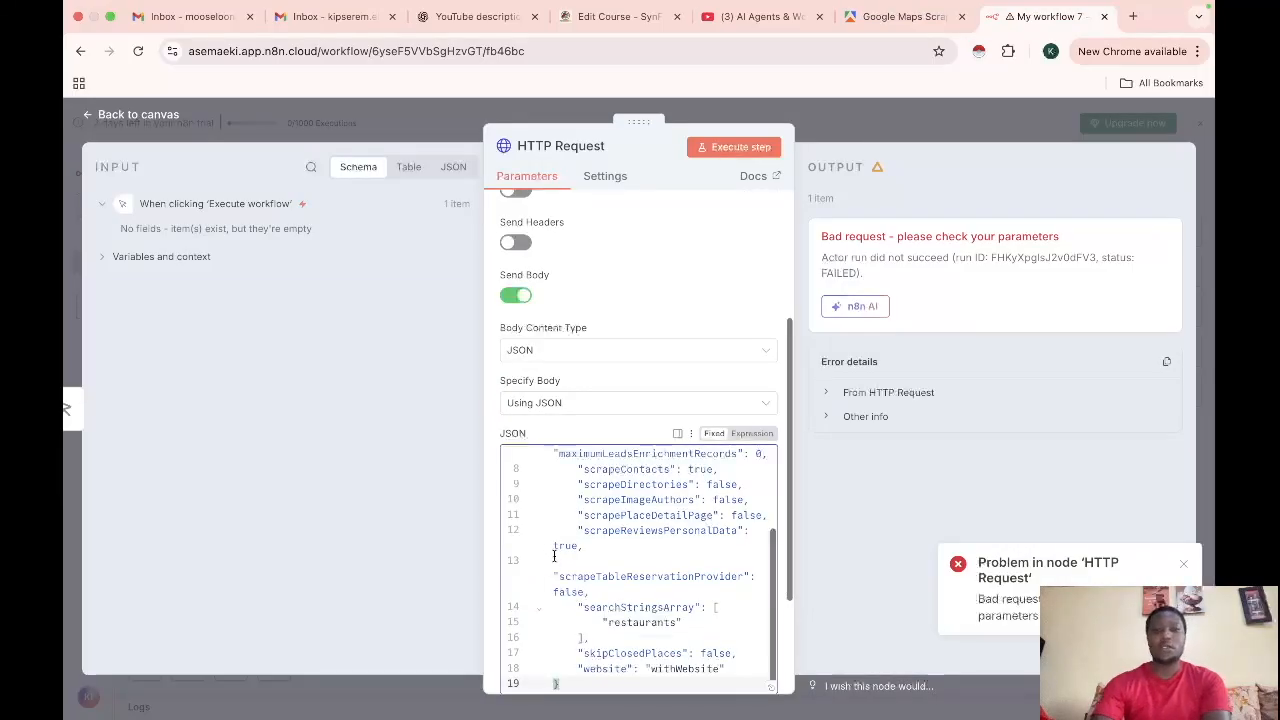
scroll(558, 561, "down", 1)
left_click(737, 146)
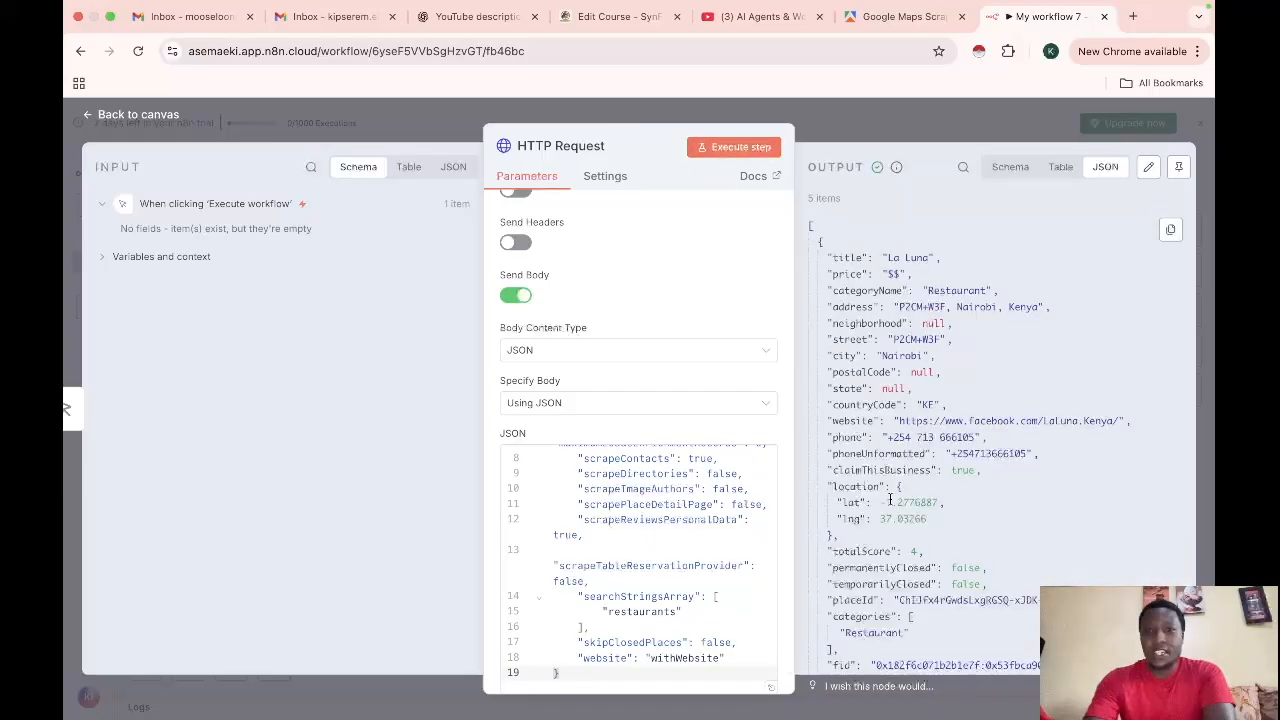
scroll(902, 543, "down", 8)
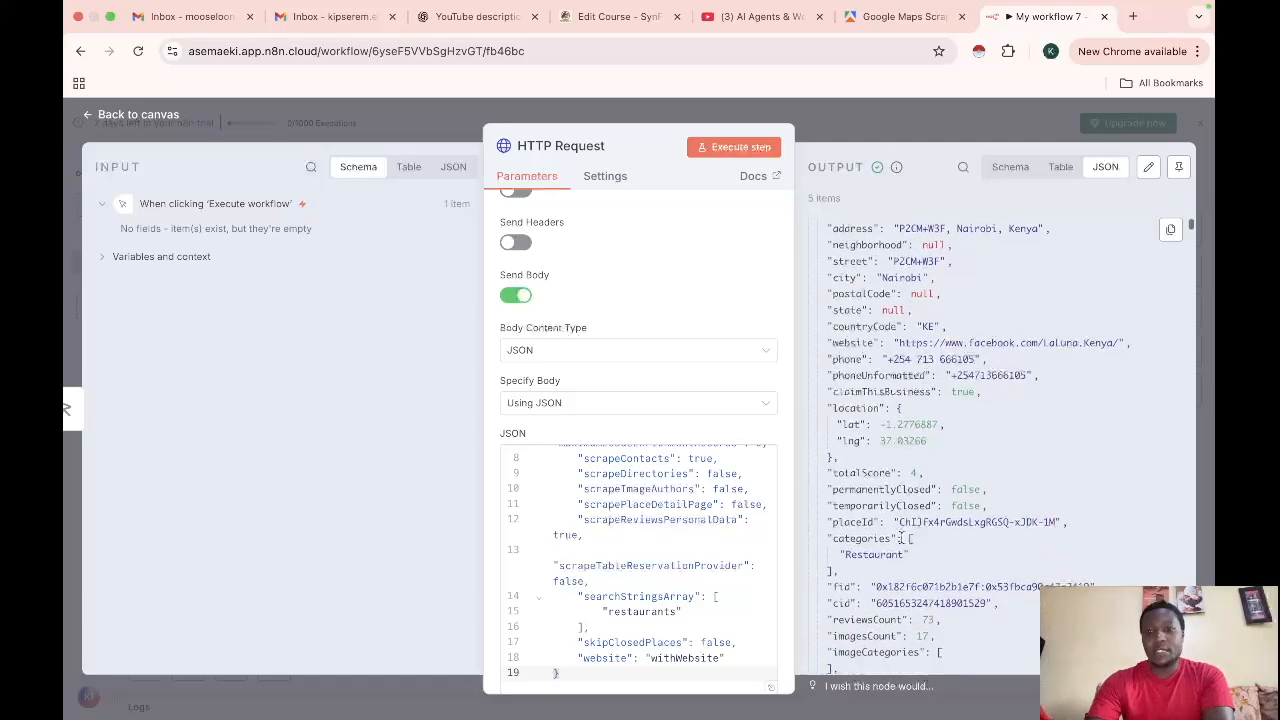
scroll(902, 543, "down", 3)
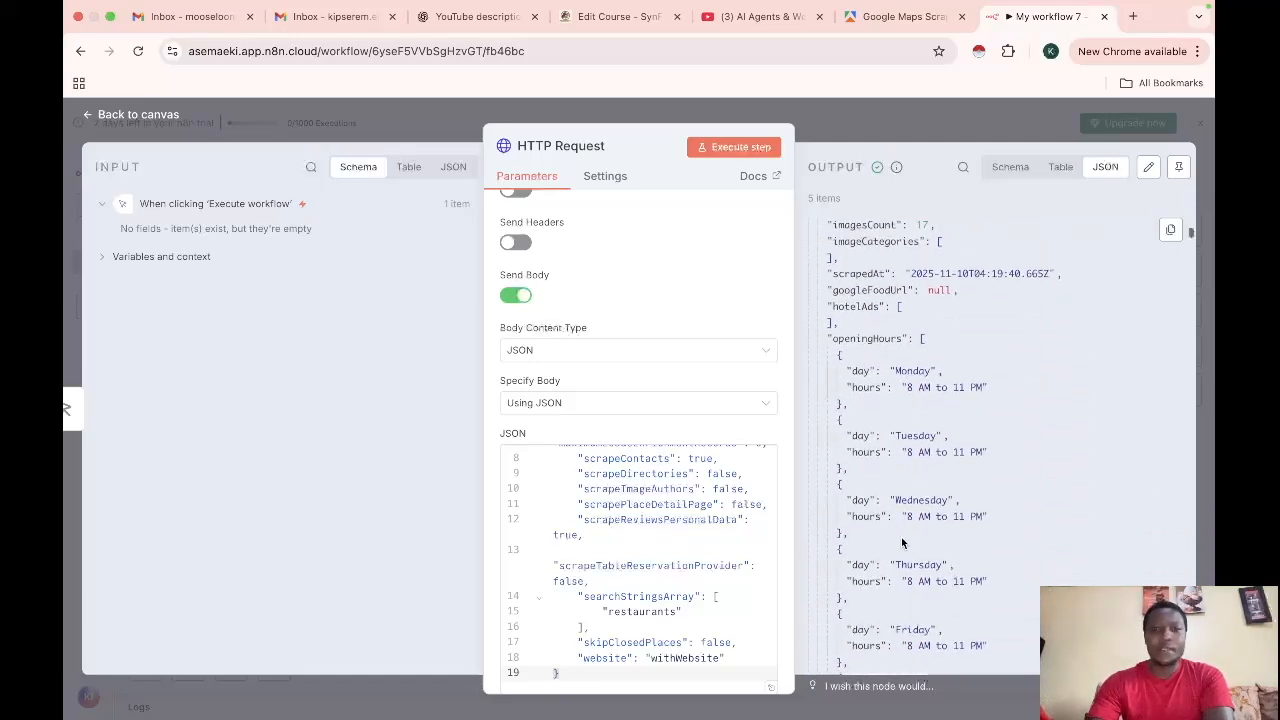
- Return to the canvas and move the trigger and HTTP Request nodes together toward the upper-left to free space for more nodes
left_click(90, 118)
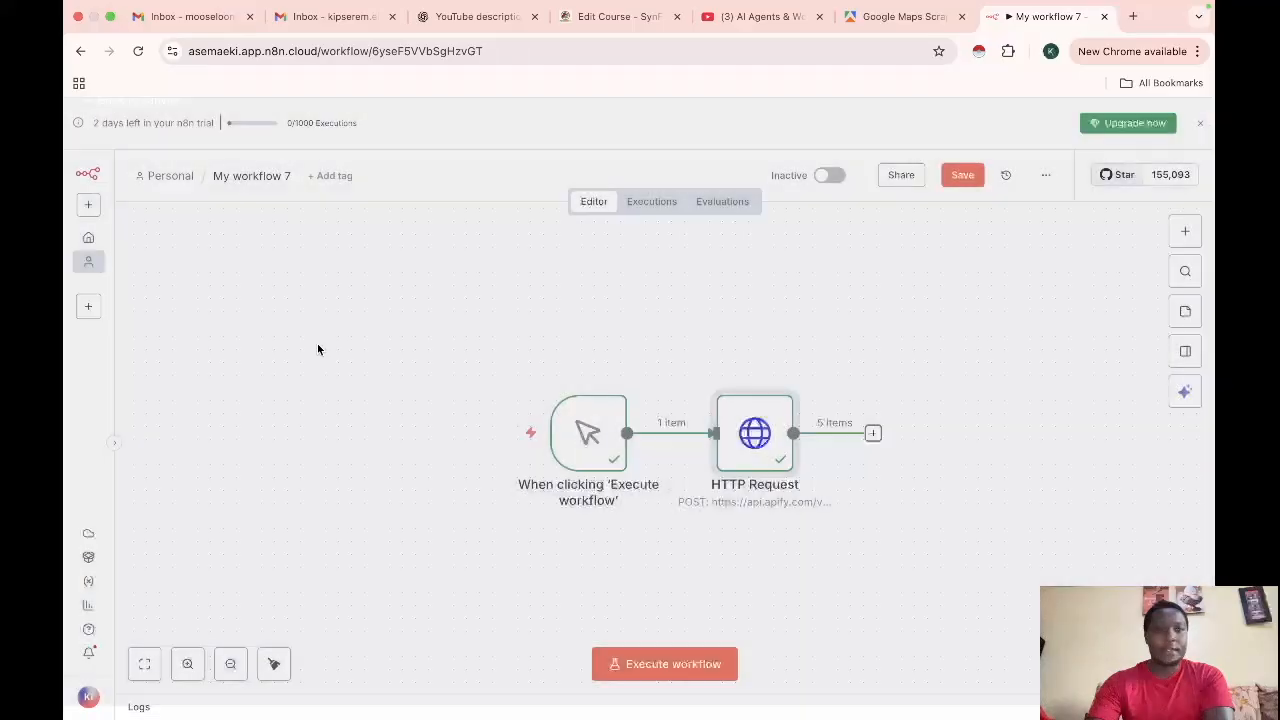
left_click_drag(478, 322, 985, 548)
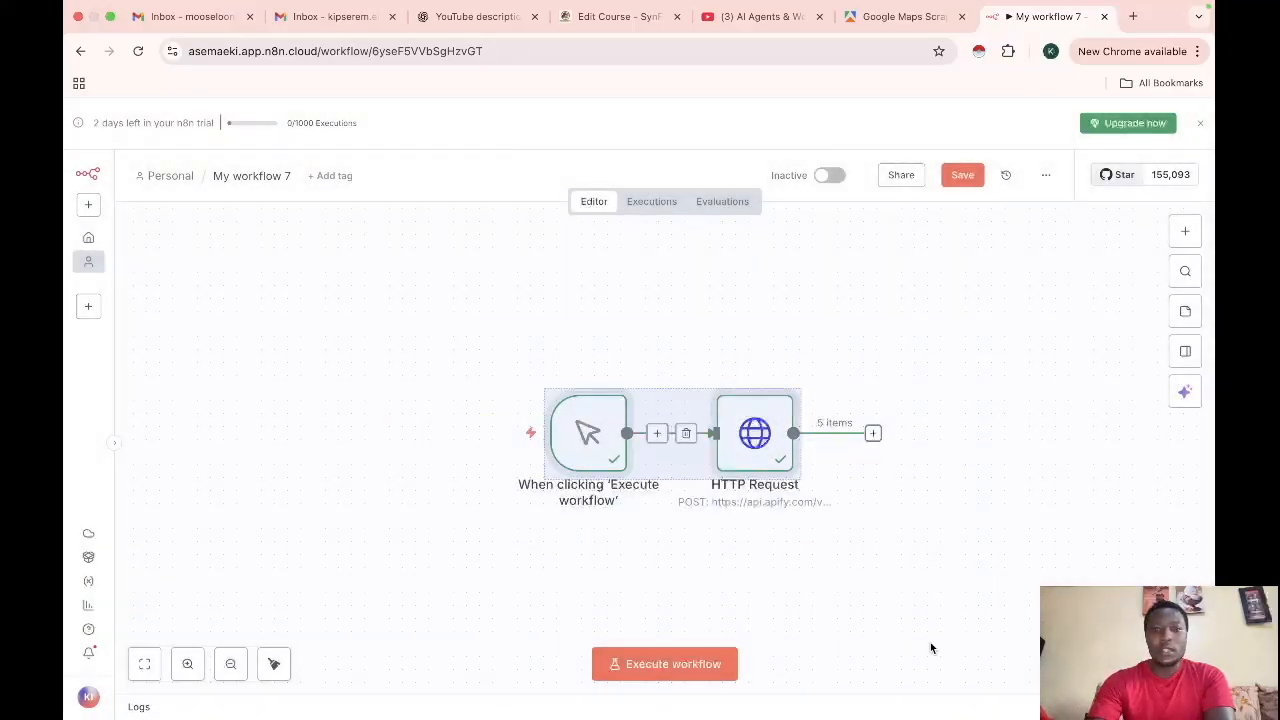
left_click_drag(759, 427, 490, 375)
left_click(878, 423)
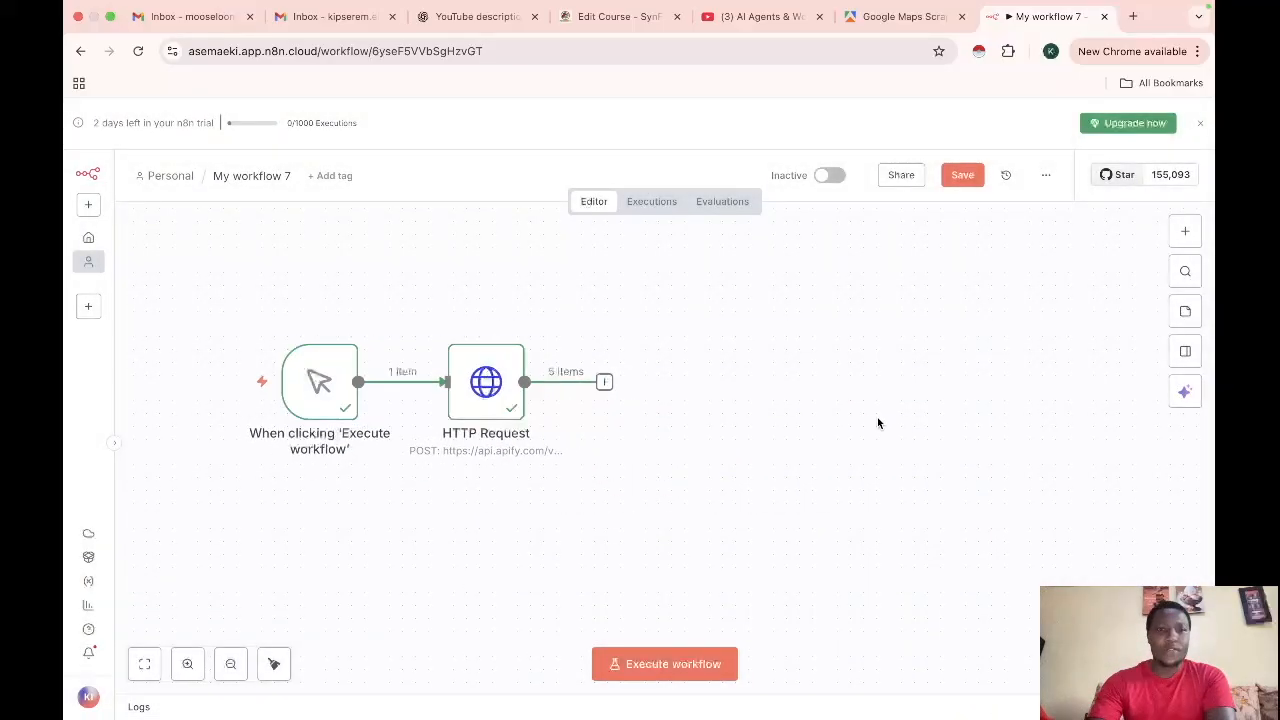
- Reopen the HTTP Request node, review its output data, and return to the canvas
double_click(490, 388)
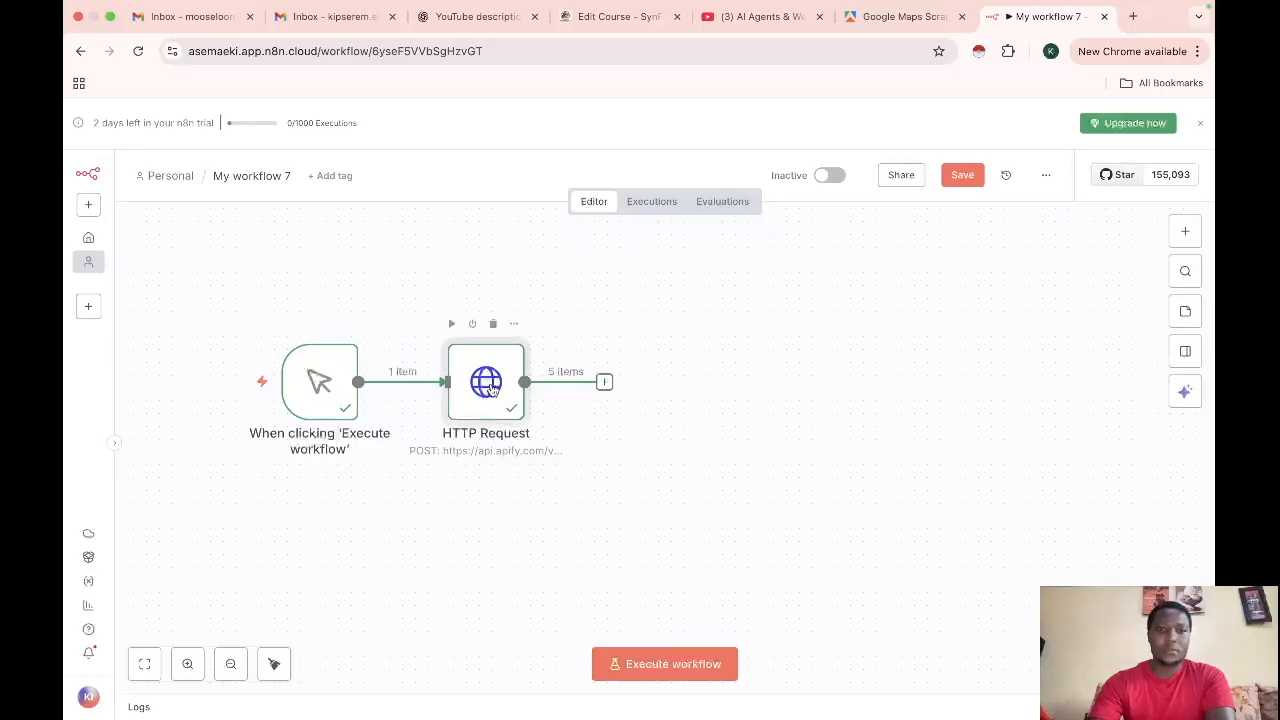
scroll(927, 521, "down", 2)
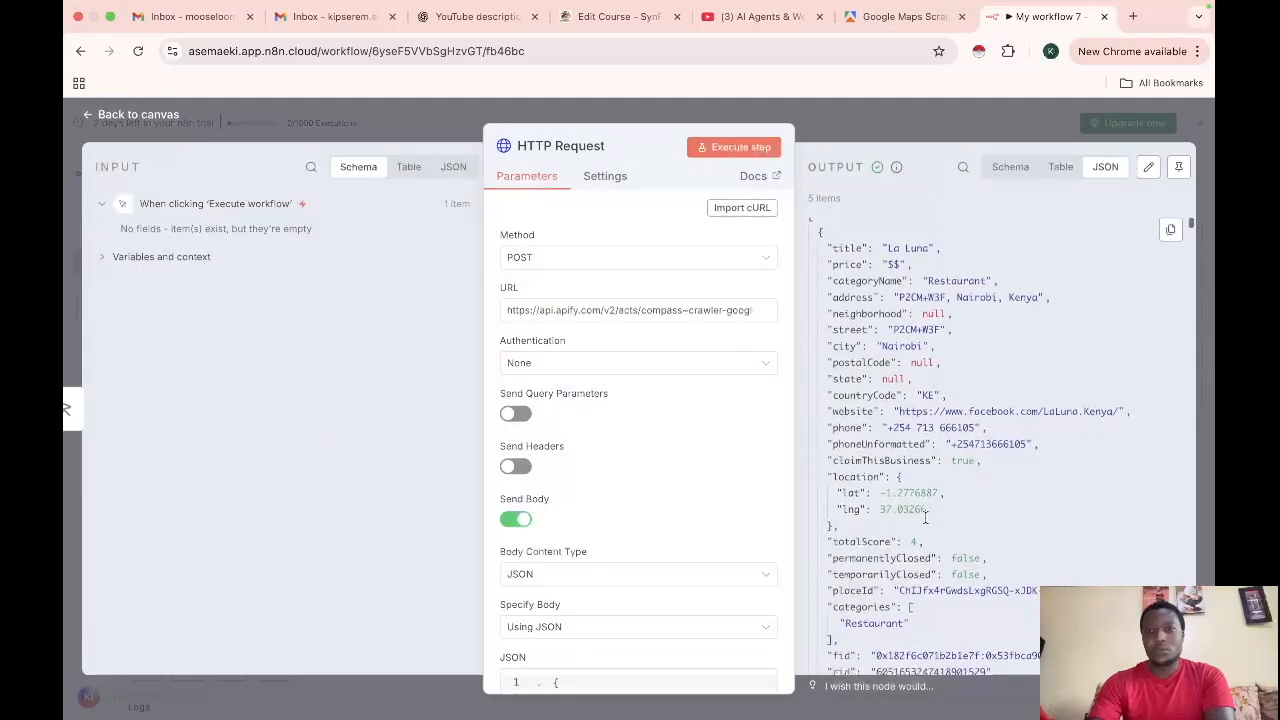
scroll(927, 521, "up", 2)
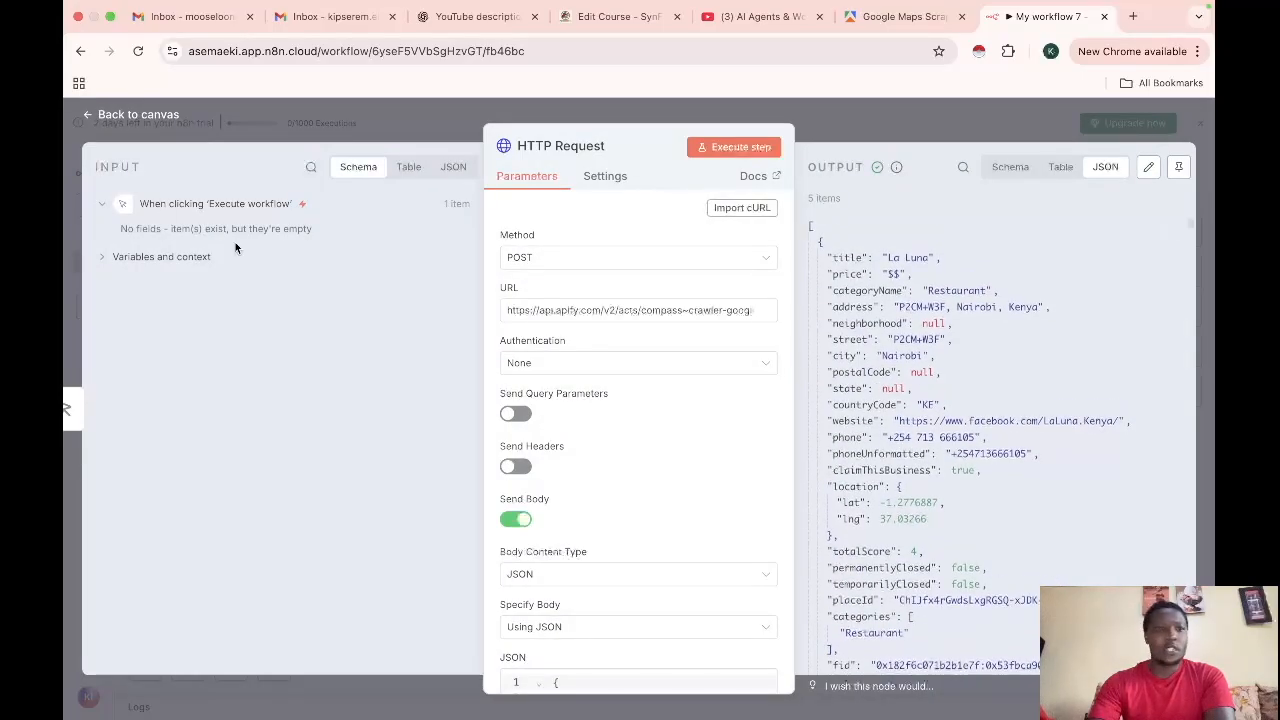
left_click(87, 118)
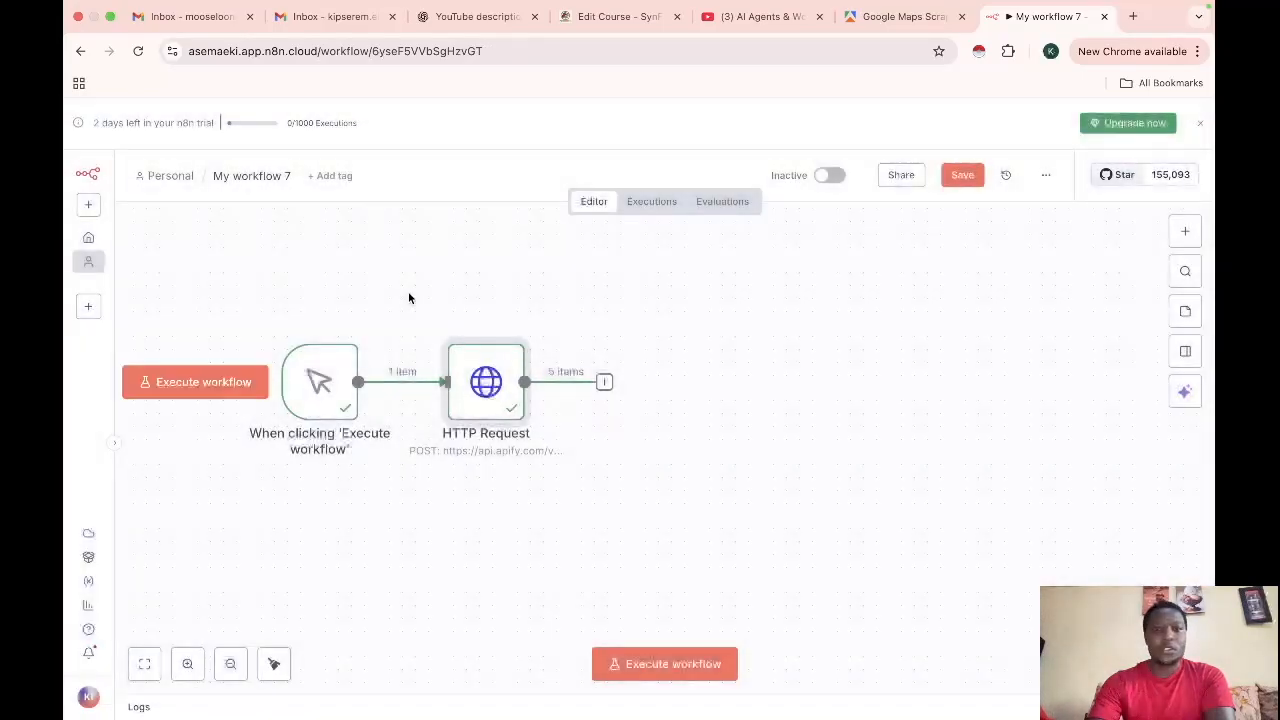
- Add a Split Out node after the HTTP Request and set title as its field to split out
left_click(605, 385)
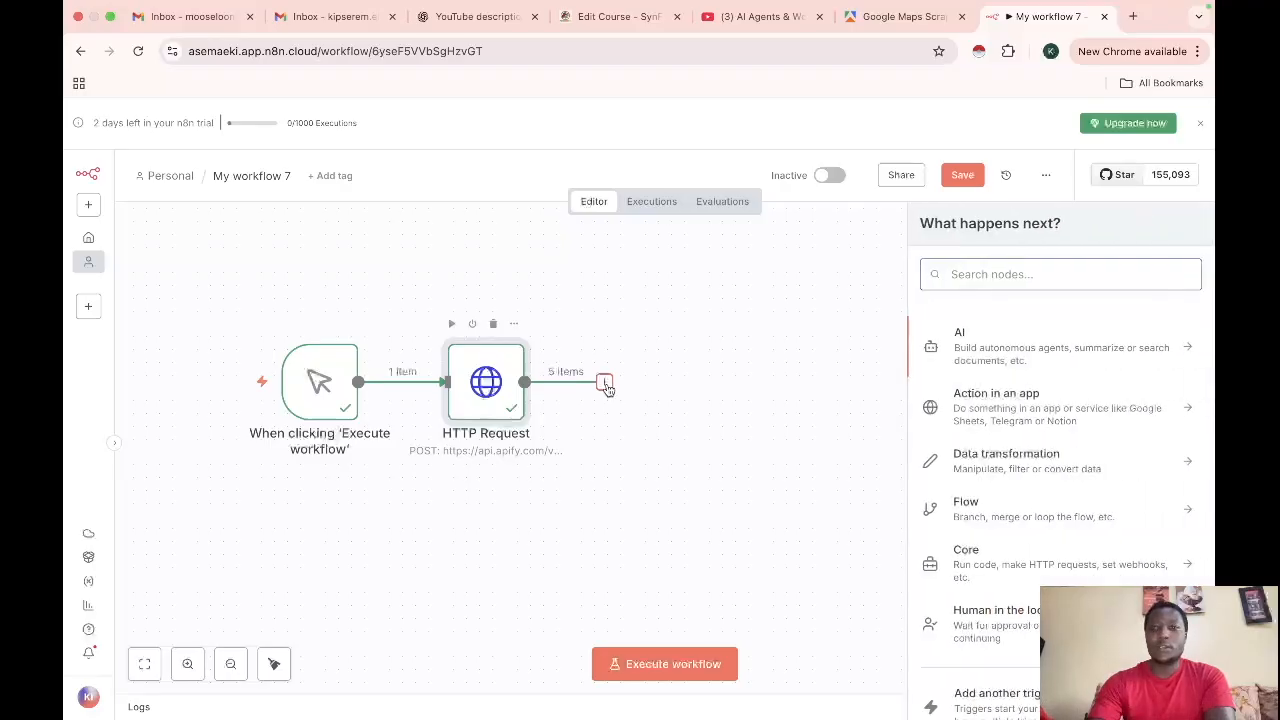
type("sp")
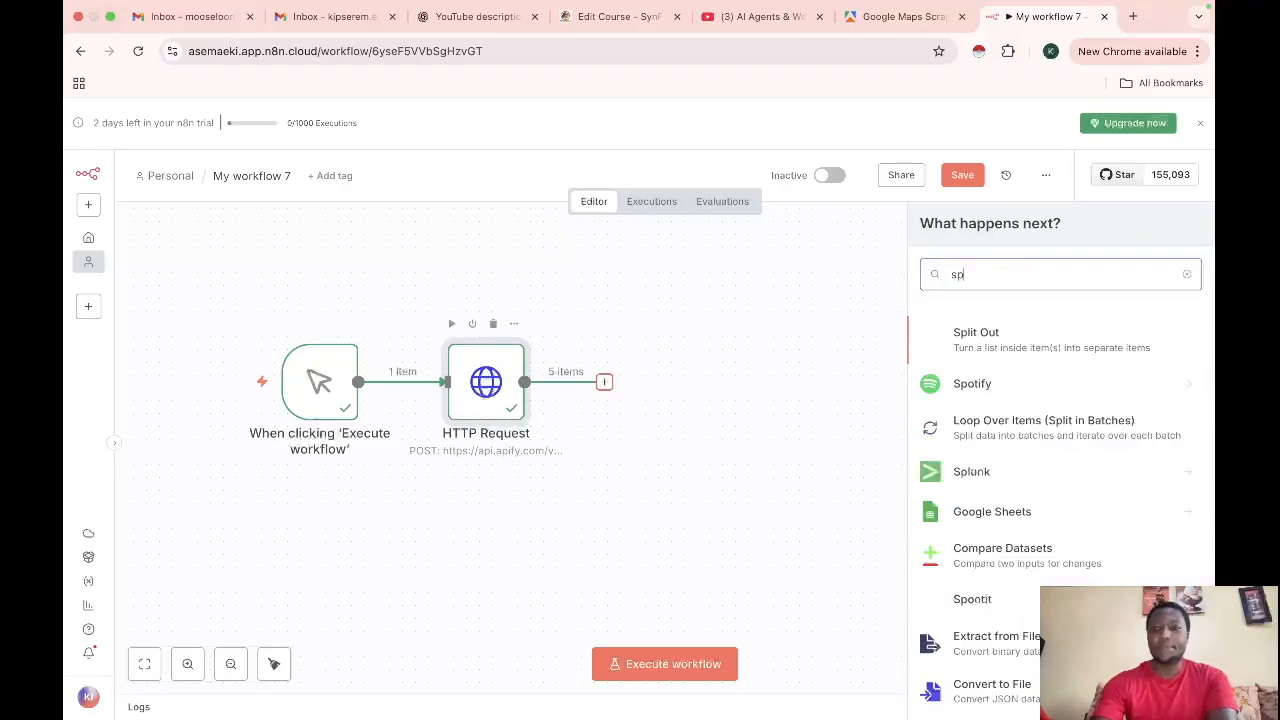
left_click(988, 340)
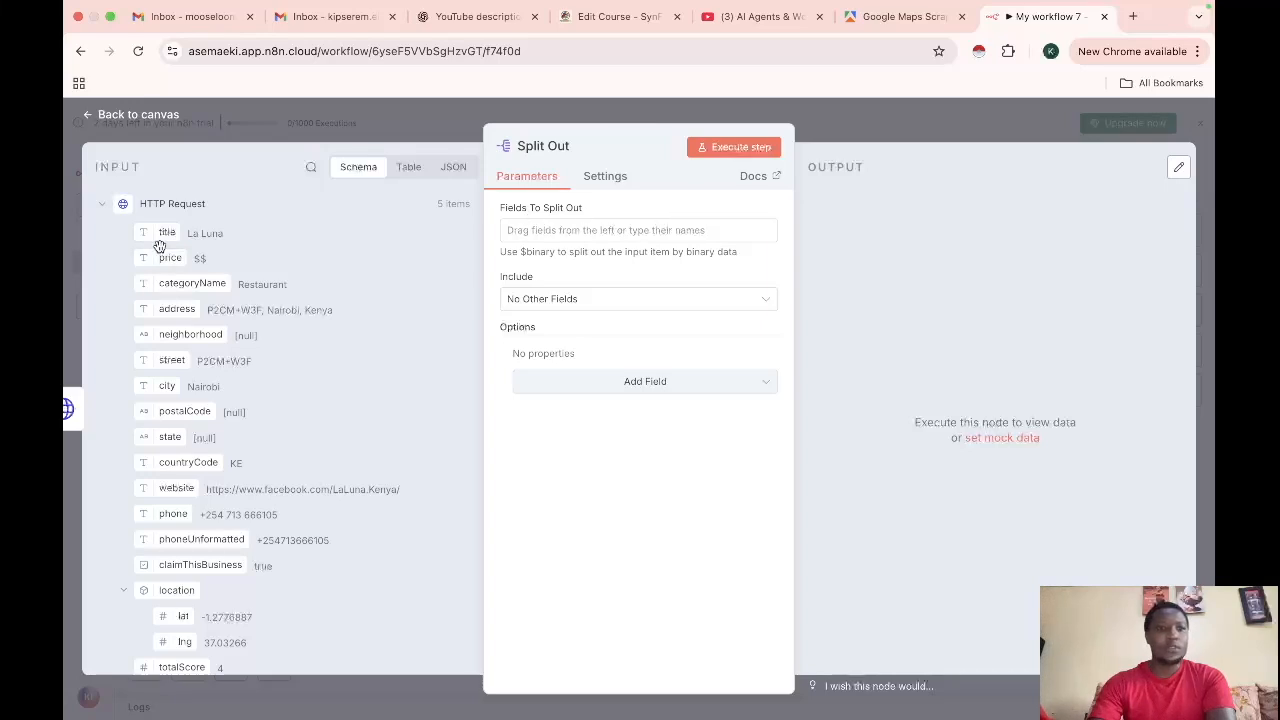
left_click_drag(165, 233, 539, 236)
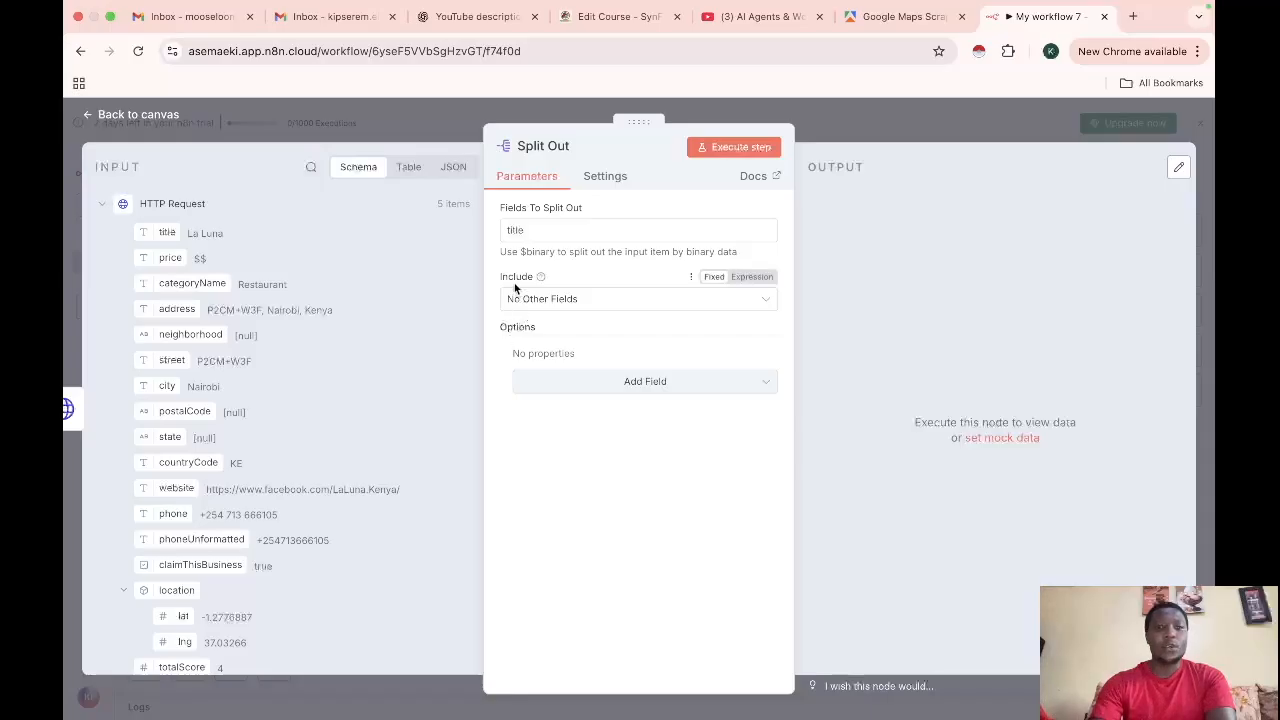
- Set the Split Out node to include Selected Other Fields, with website and phoneUnformatted as the fields to include
left_click(604, 303)
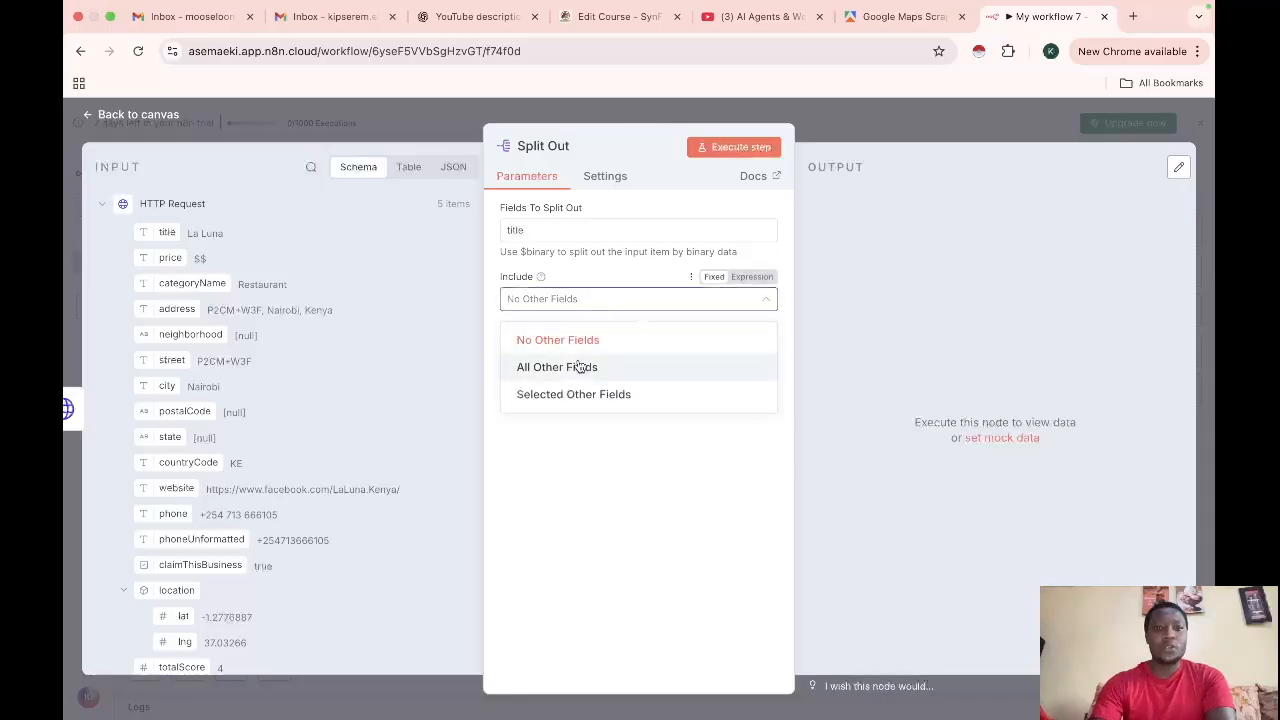
left_click(574, 396)
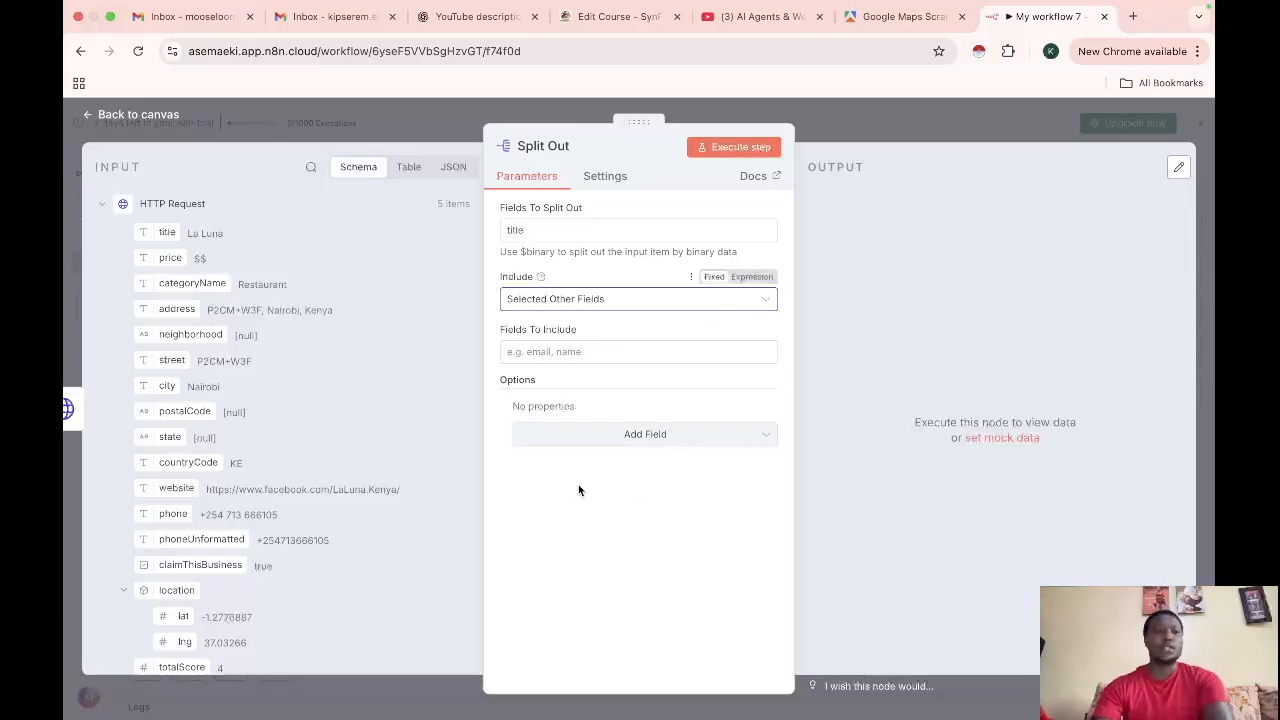
scroll(459, 453, "down", 2)
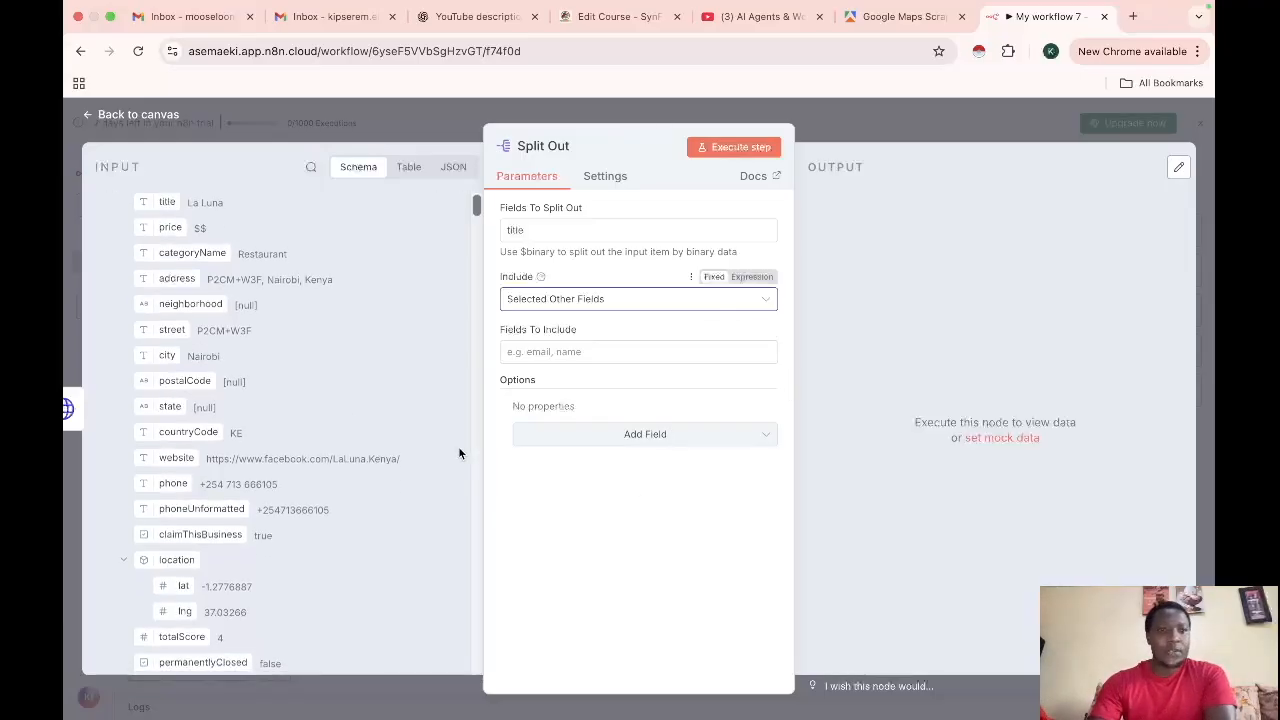
scroll(459, 453, "down", 3)
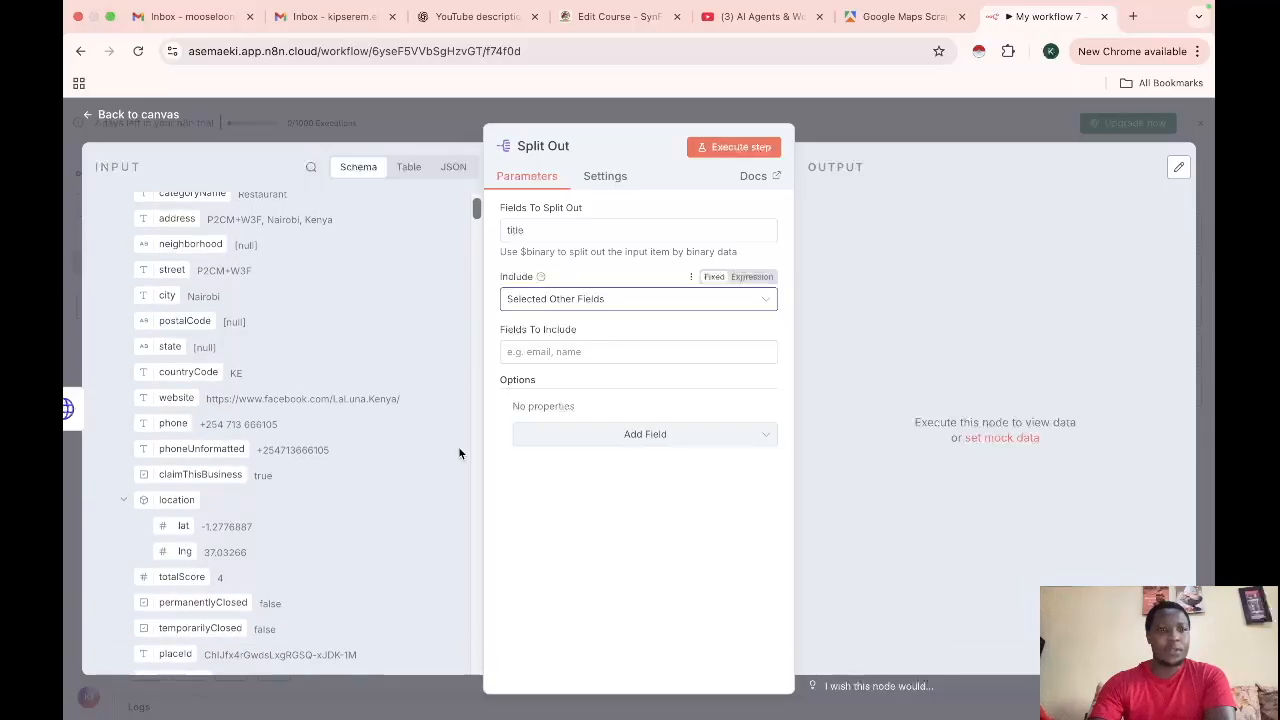
left_click_drag(178, 398, 531, 351)
scroll(310, 470, "down", 1)
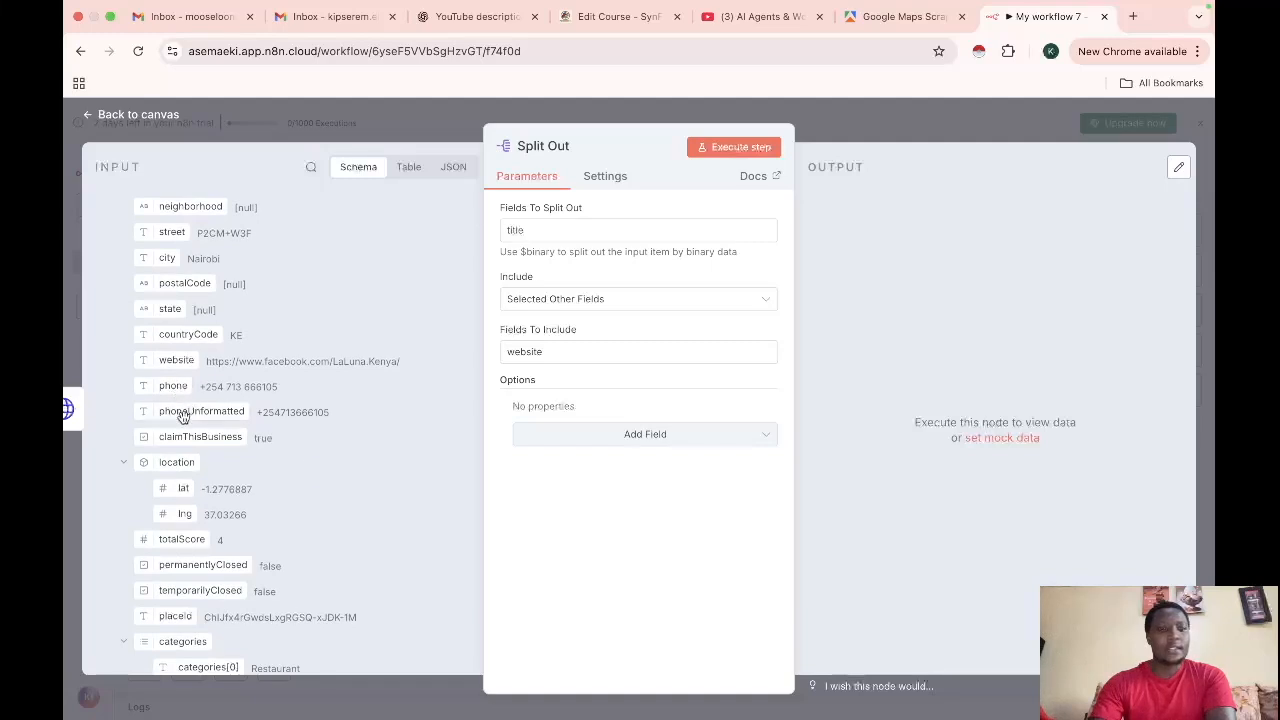
left_click_drag(186, 416, 609, 357)
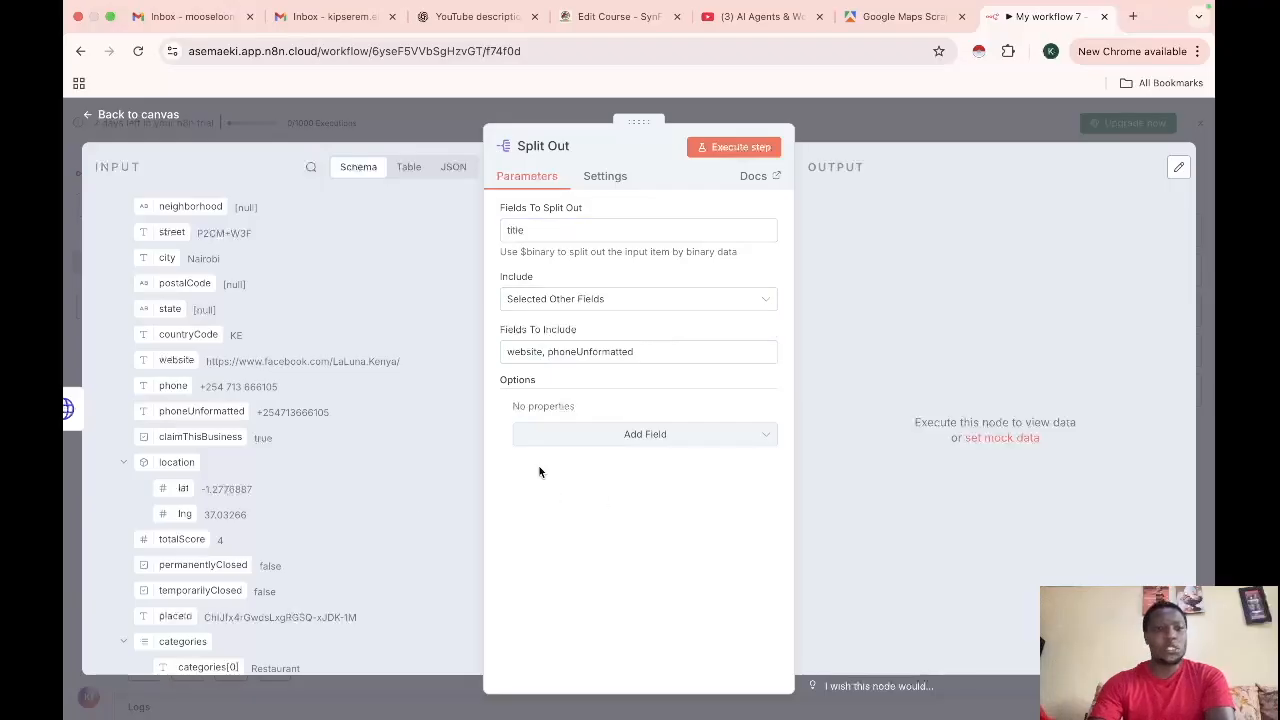
- Find the email field in the HTTP Request input data and add emails[0] to the Split Out node's fields to include
scroll(314, 530, "down", 3)
scroll(314, 532, "down", 5)
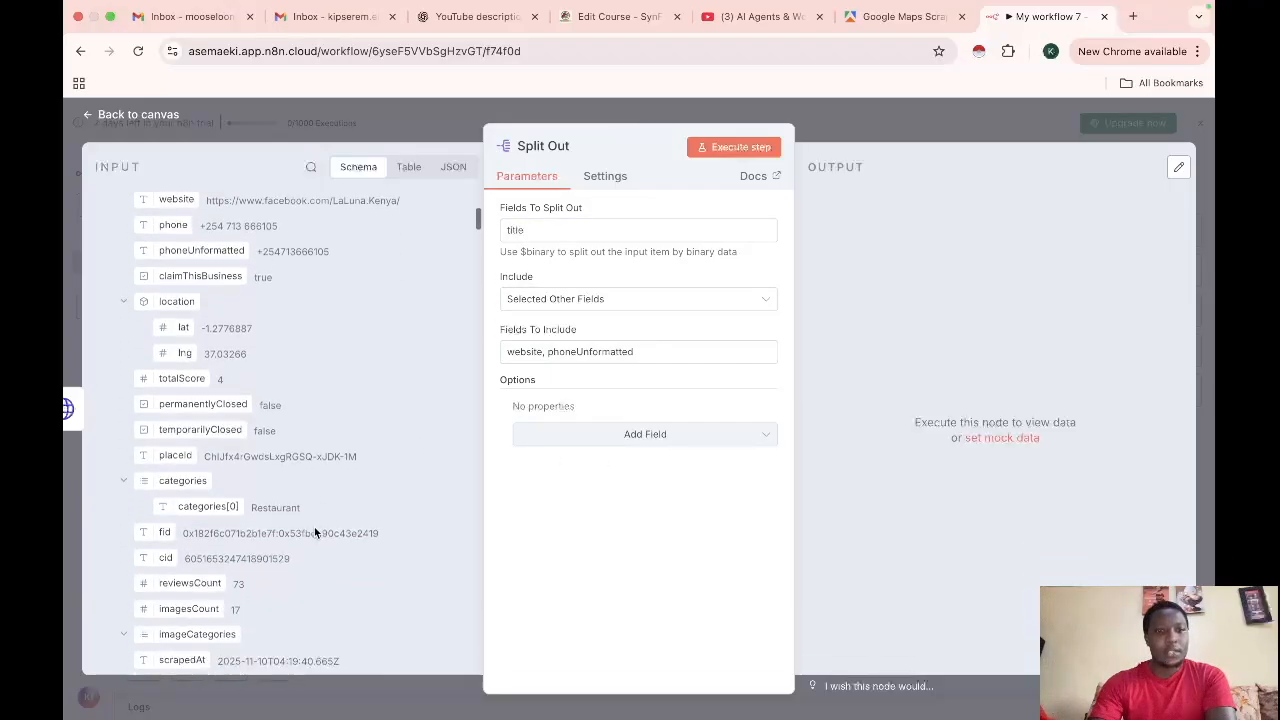
scroll(314, 527, "down", 8)
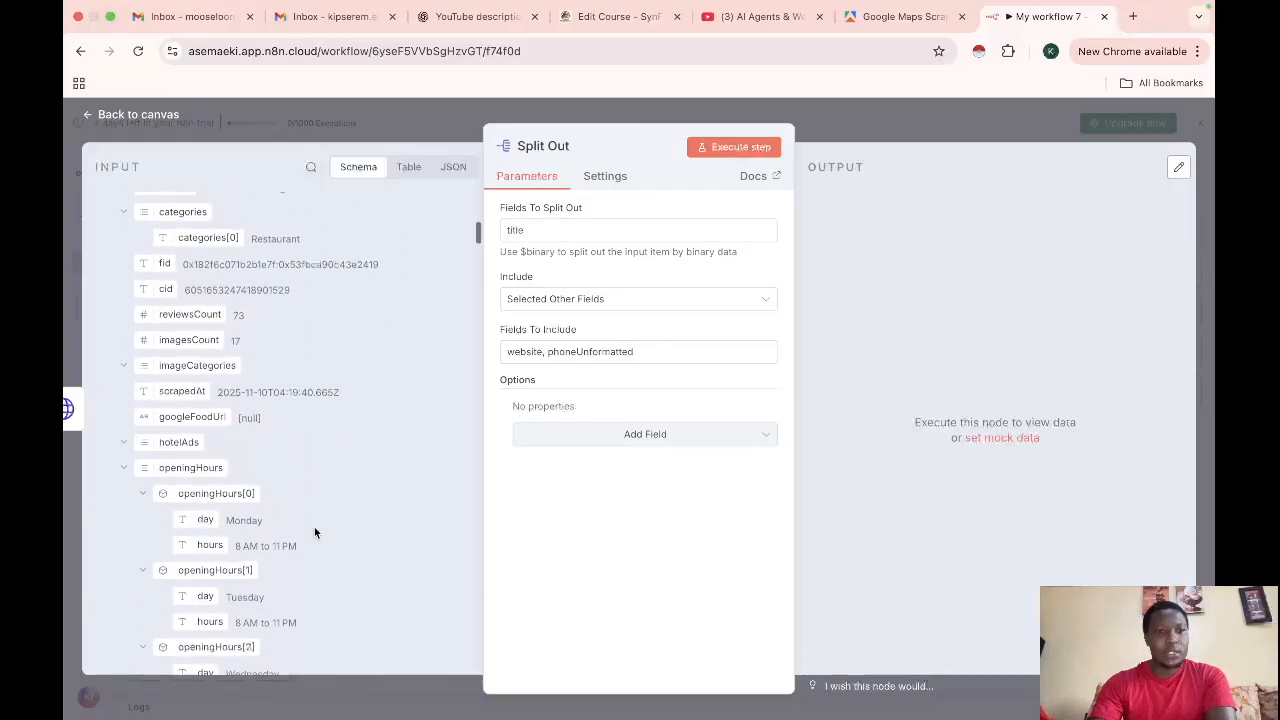
scroll(314, 530, "down", 7)
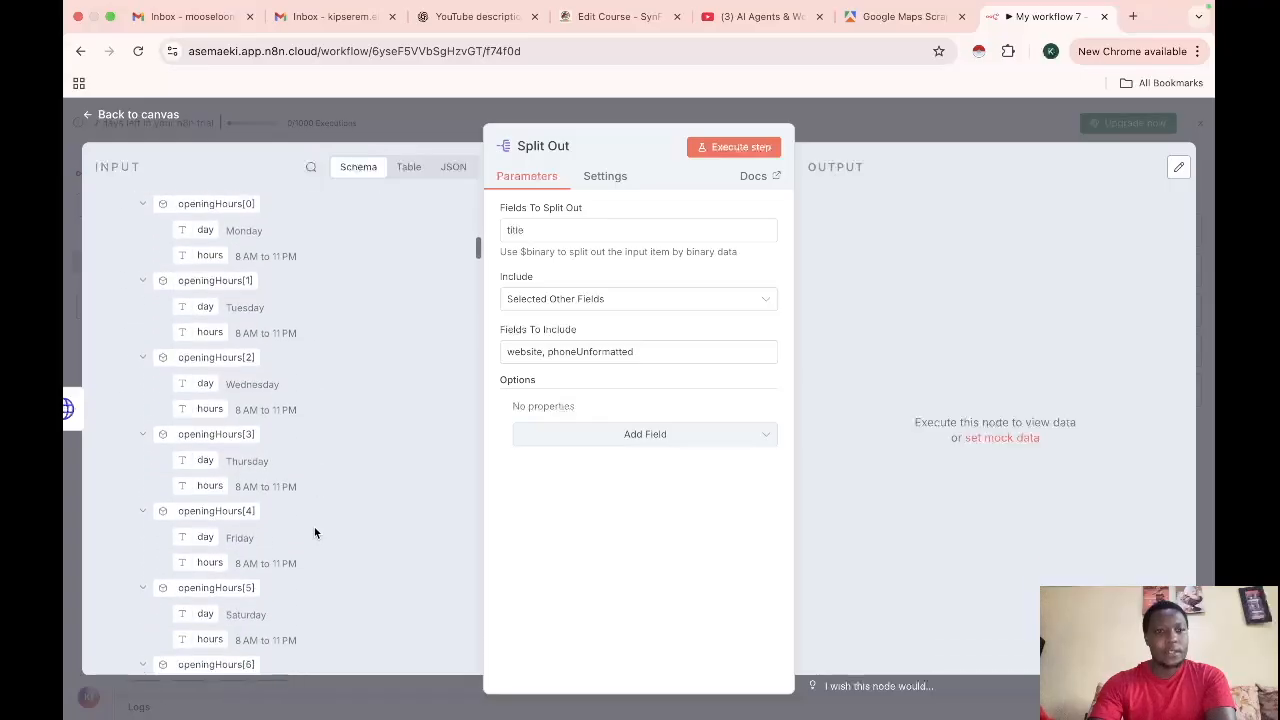
scroll(314, 532, "down", 11)
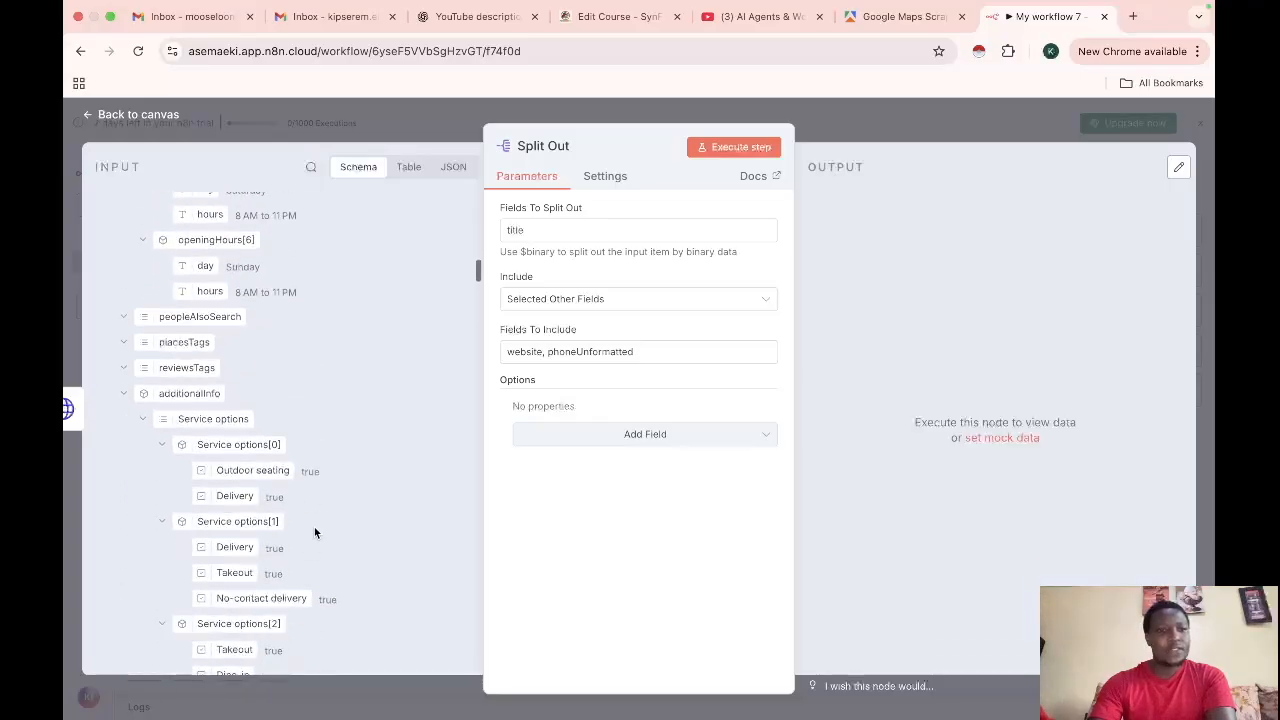
scroll(314, 532, "down", 9)
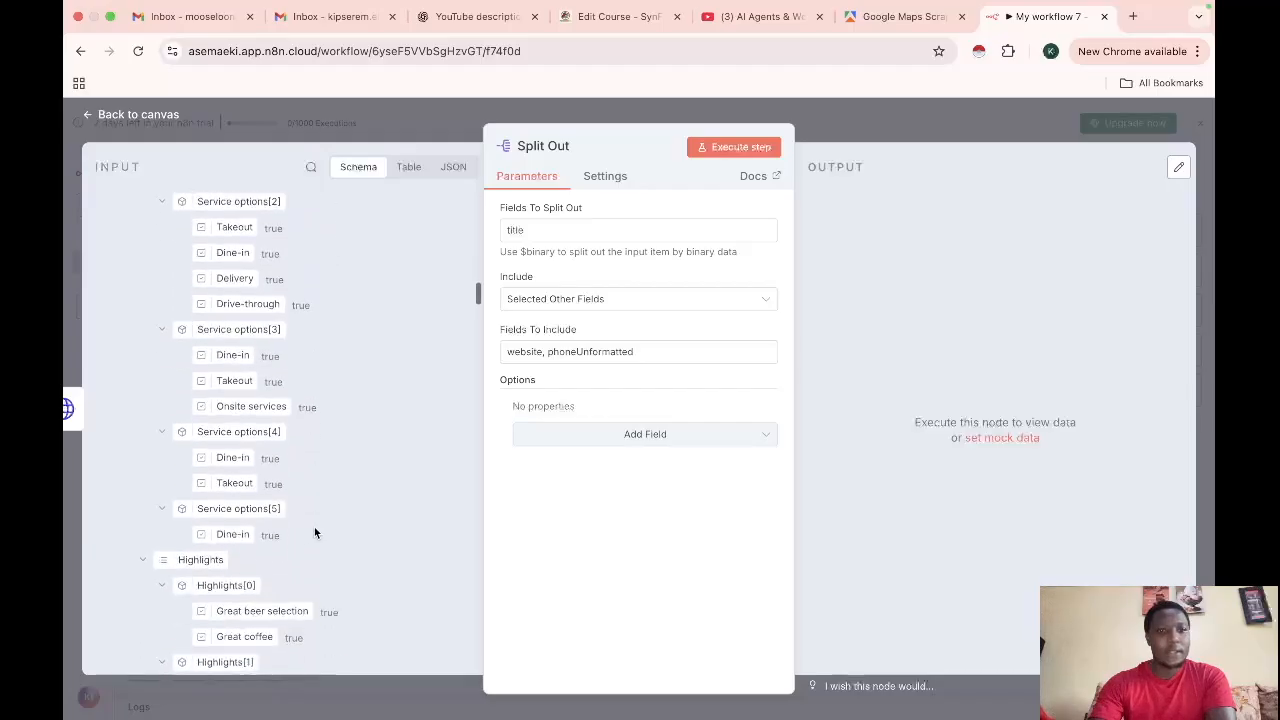
scroll(314, 532, "down", 6)
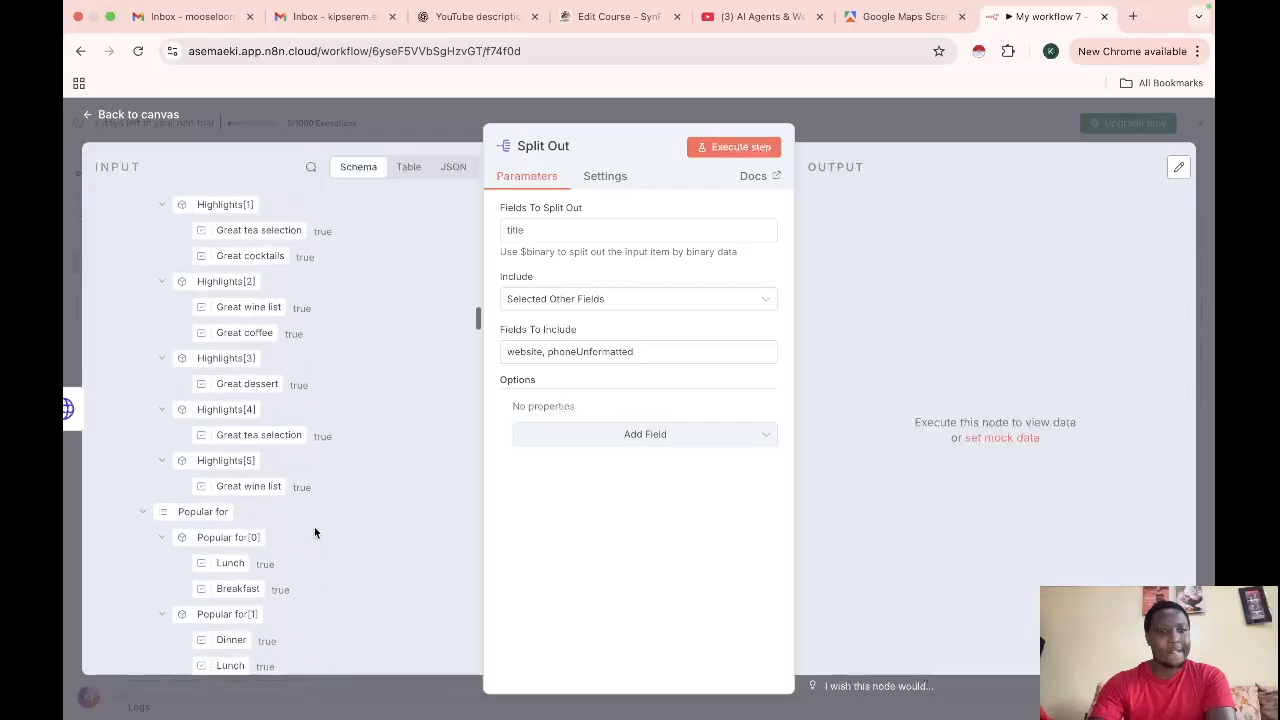
left_click(311, 168)
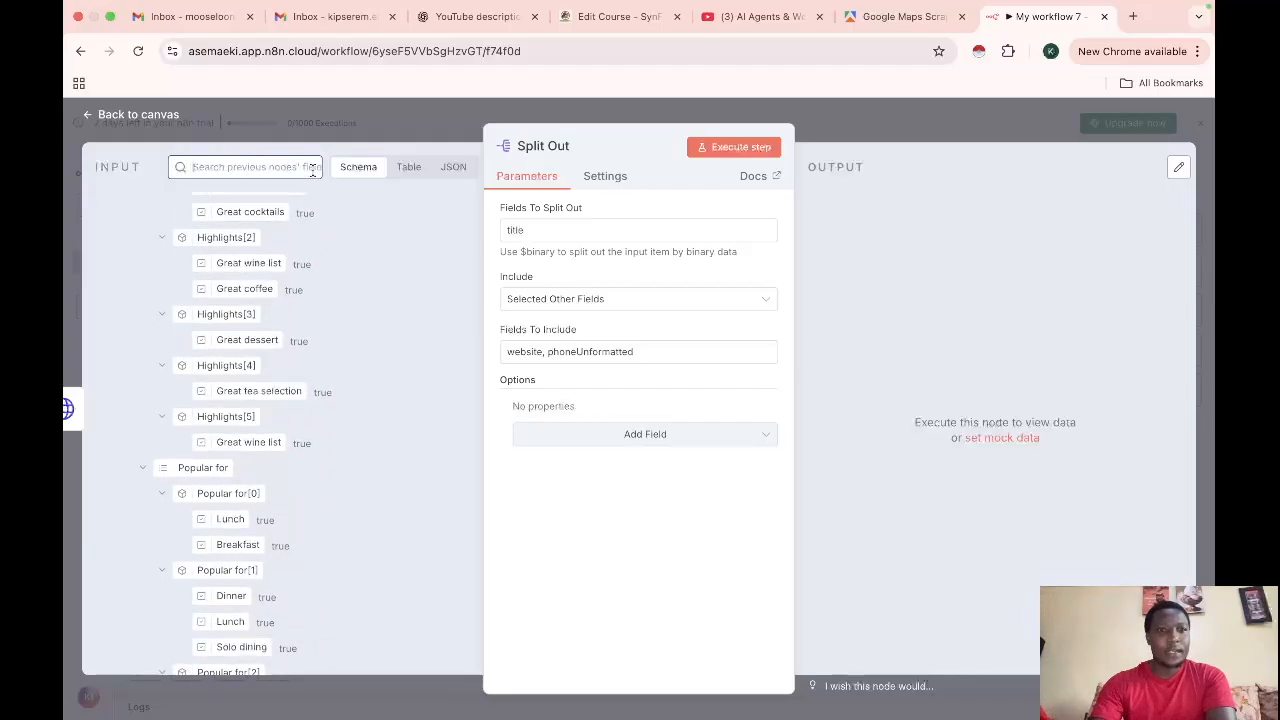
type("ema")
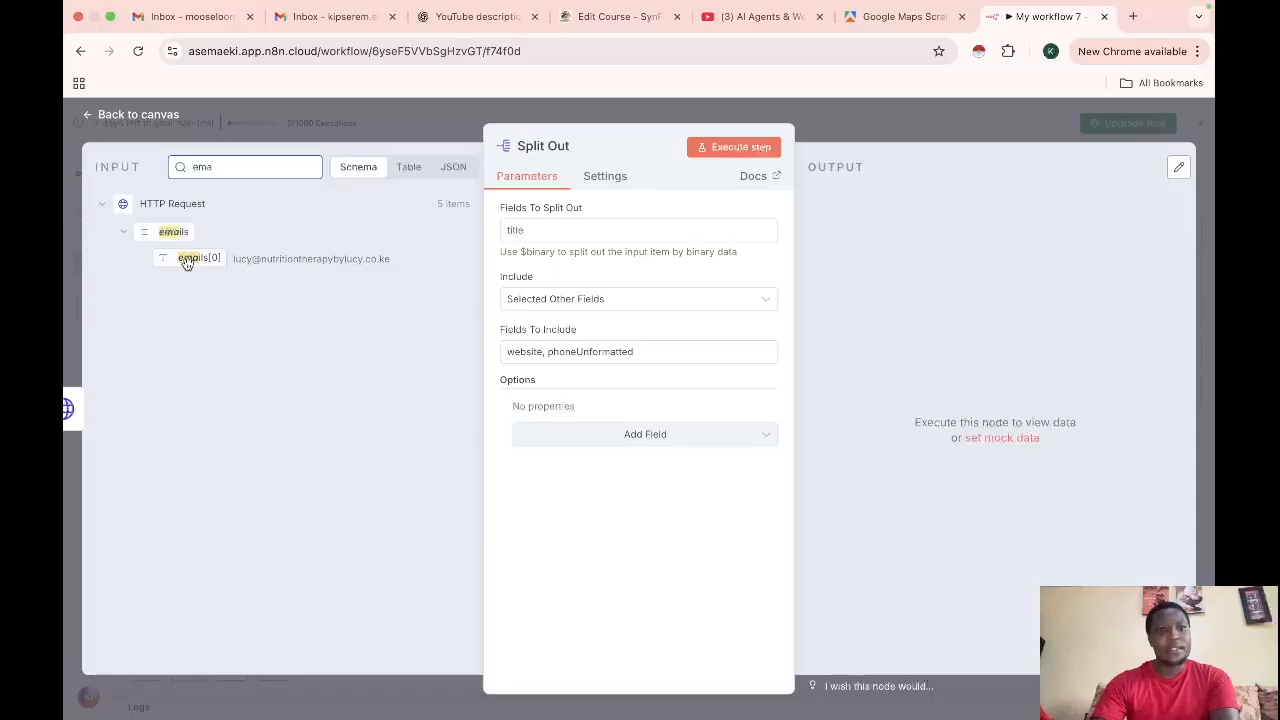
left_click_drag(185, 262, 667, 354)
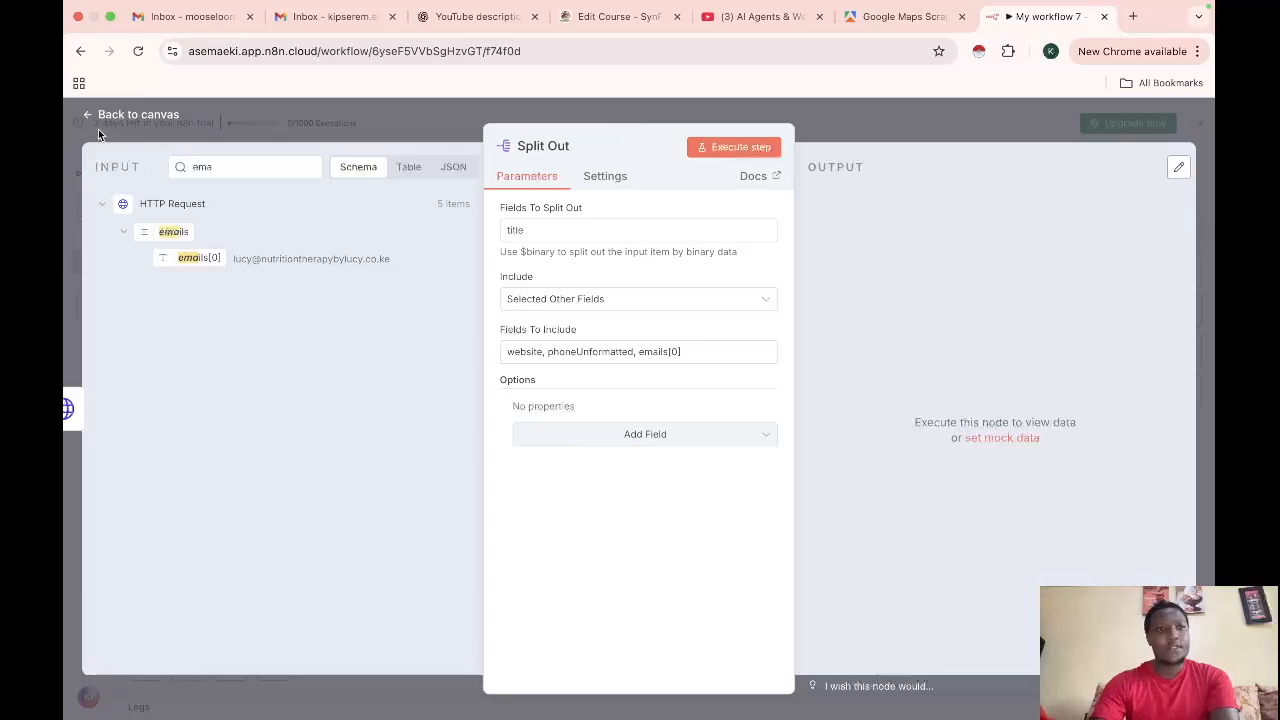
- Execute the Split Out node, review its output items, and return to the canvas
left_click(733, 147)
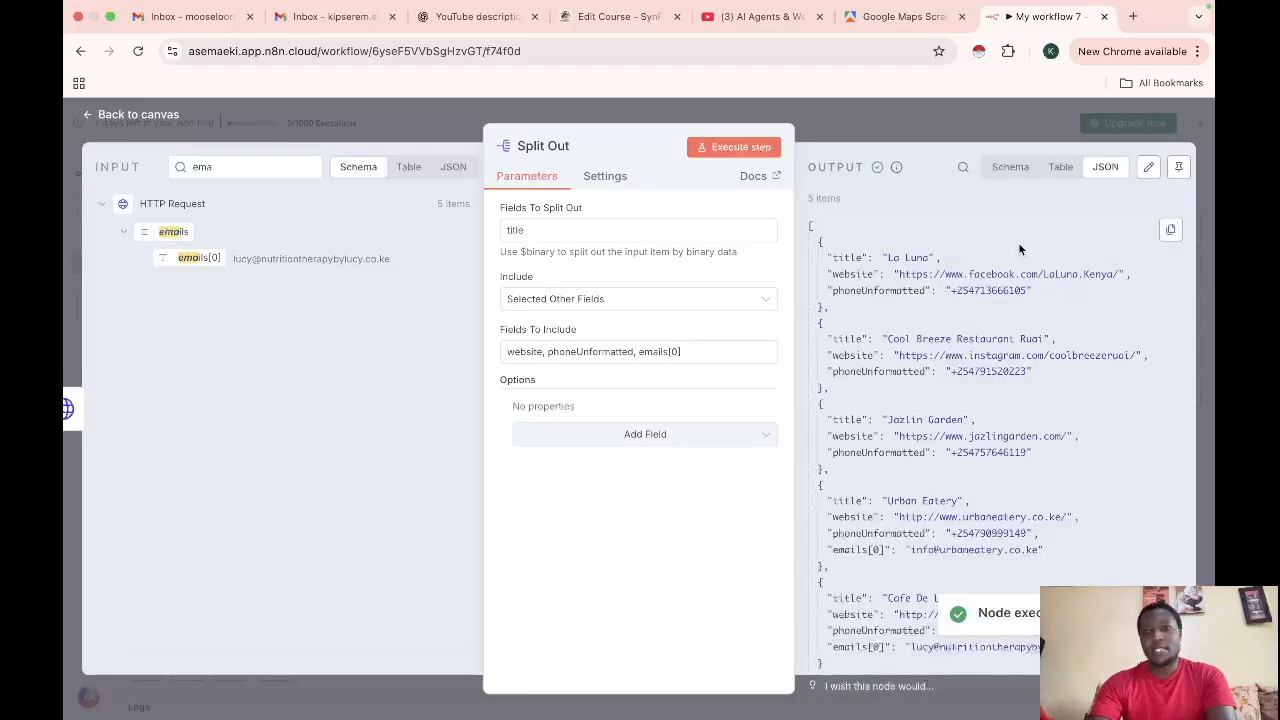
scroll(921, 397, "down", 3)
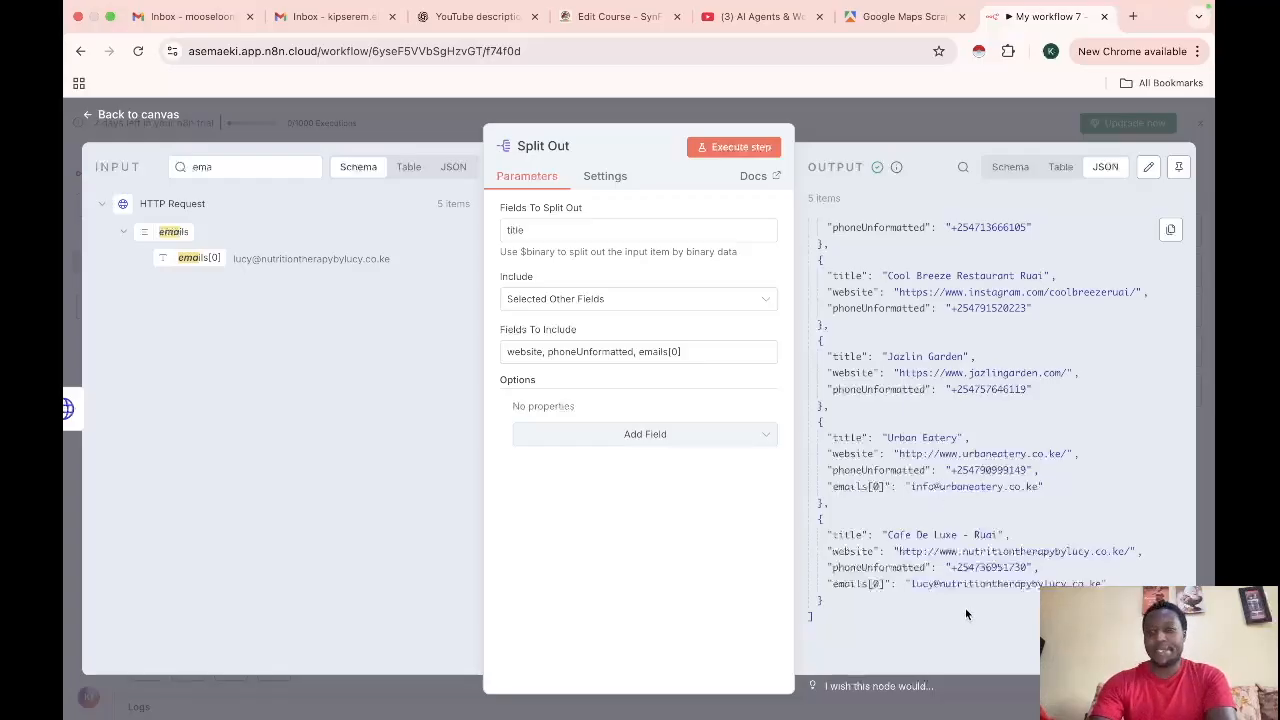
left_click(90, 115)
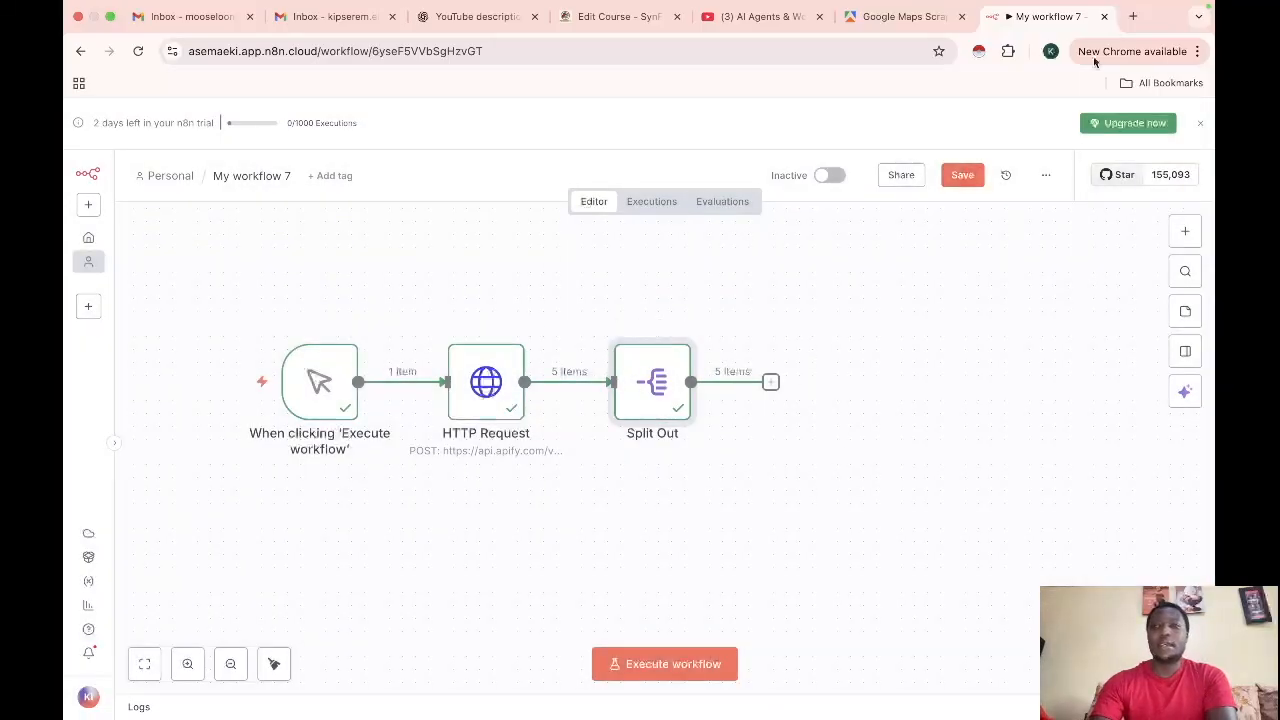
- Open Google Sheets in a new browser tab under the other Google account and create a blank spreadsheet
left_click(1133, 17)
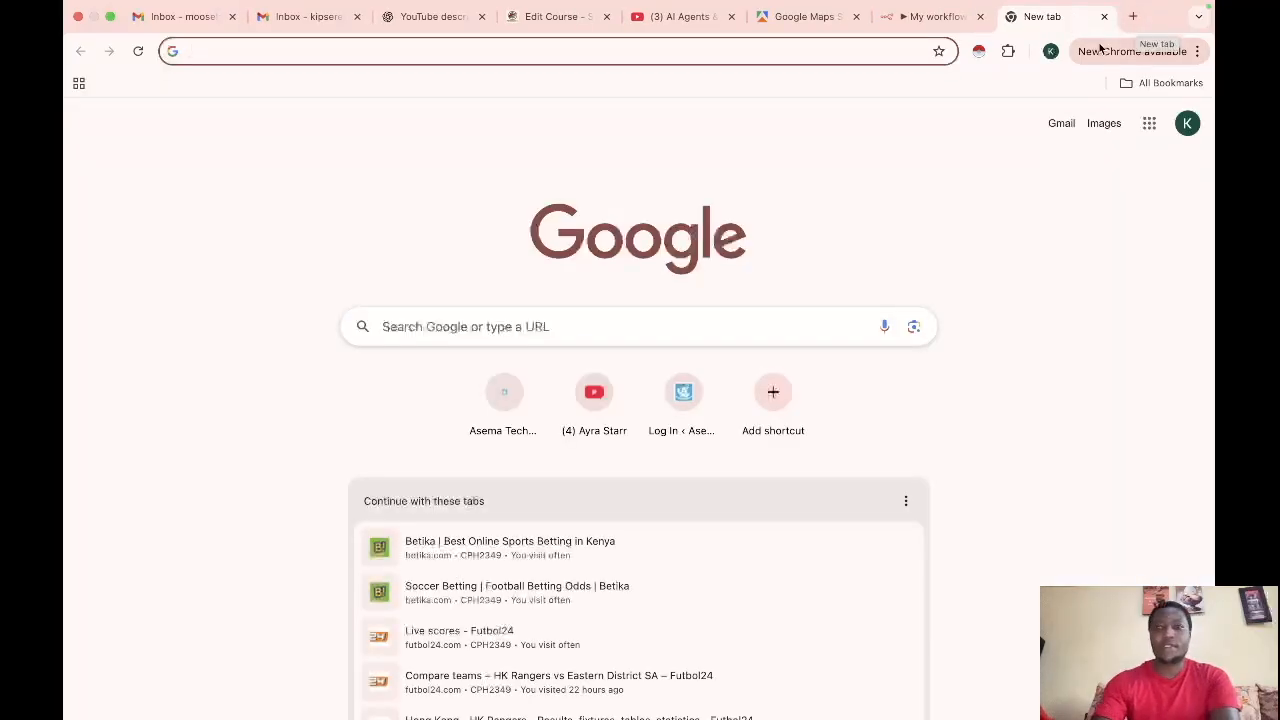
left_click(1187, 123)
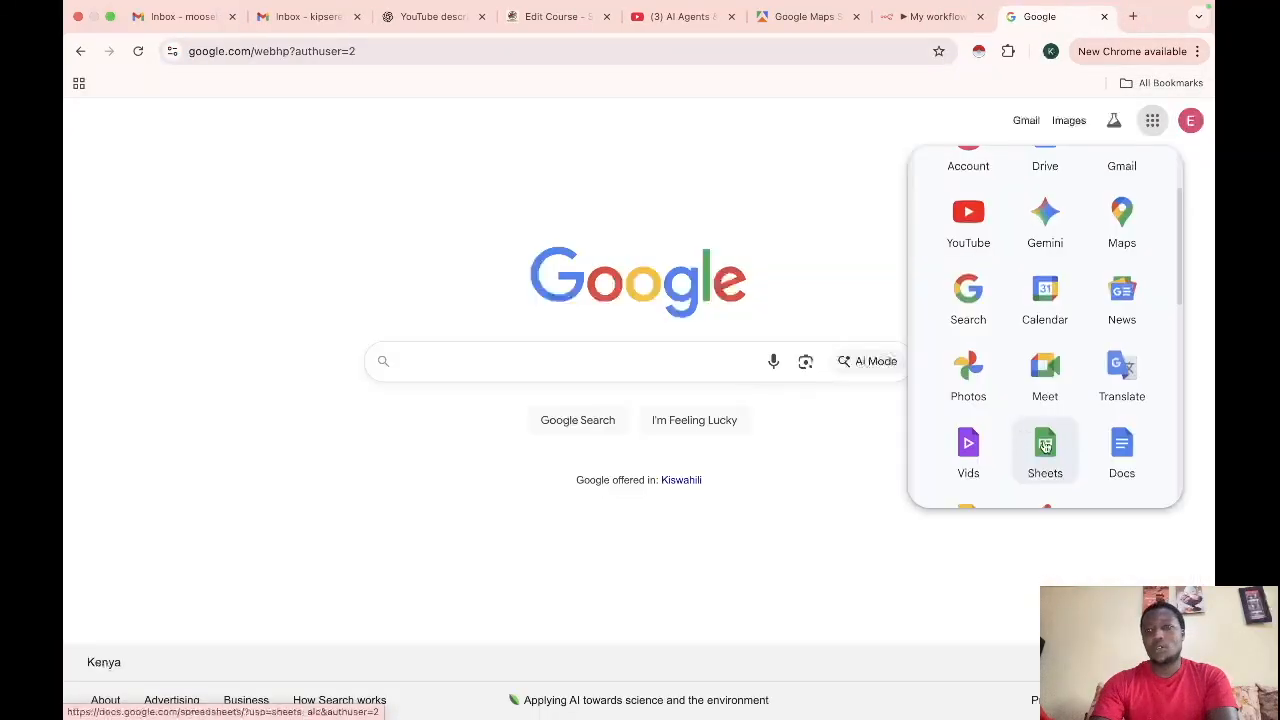
left_click(1046, 446)
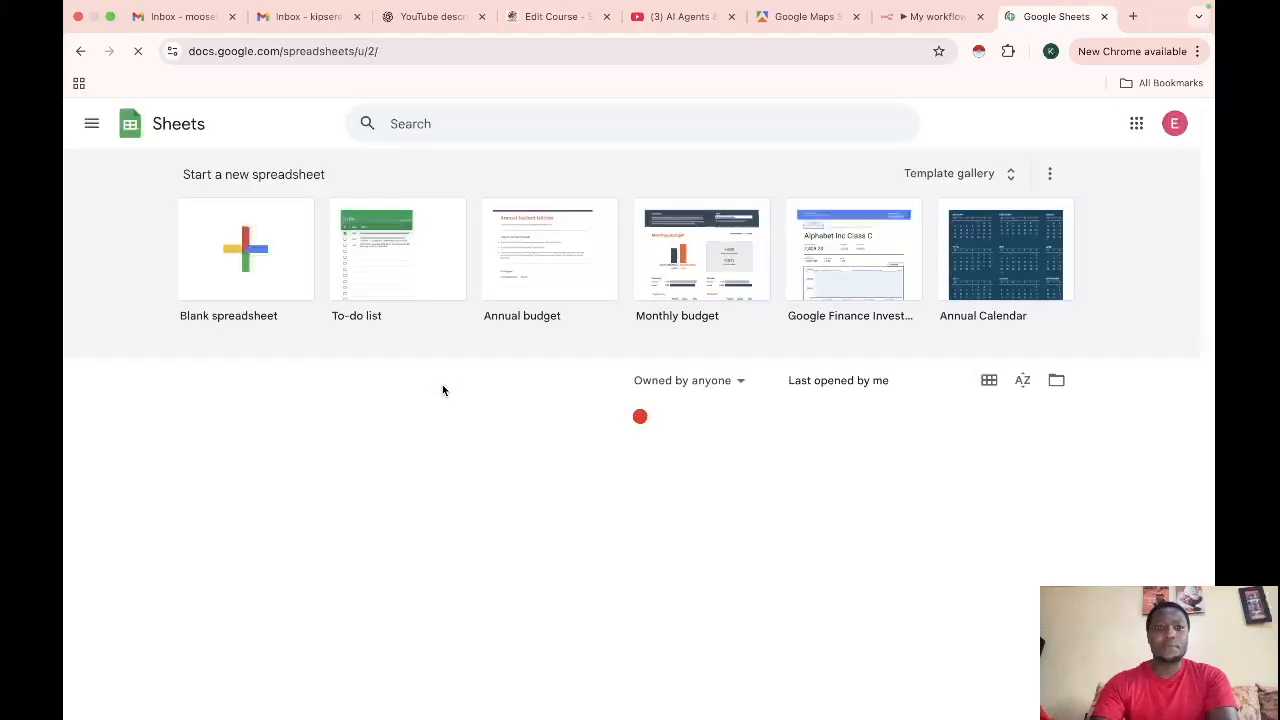
left_click(218, 268)
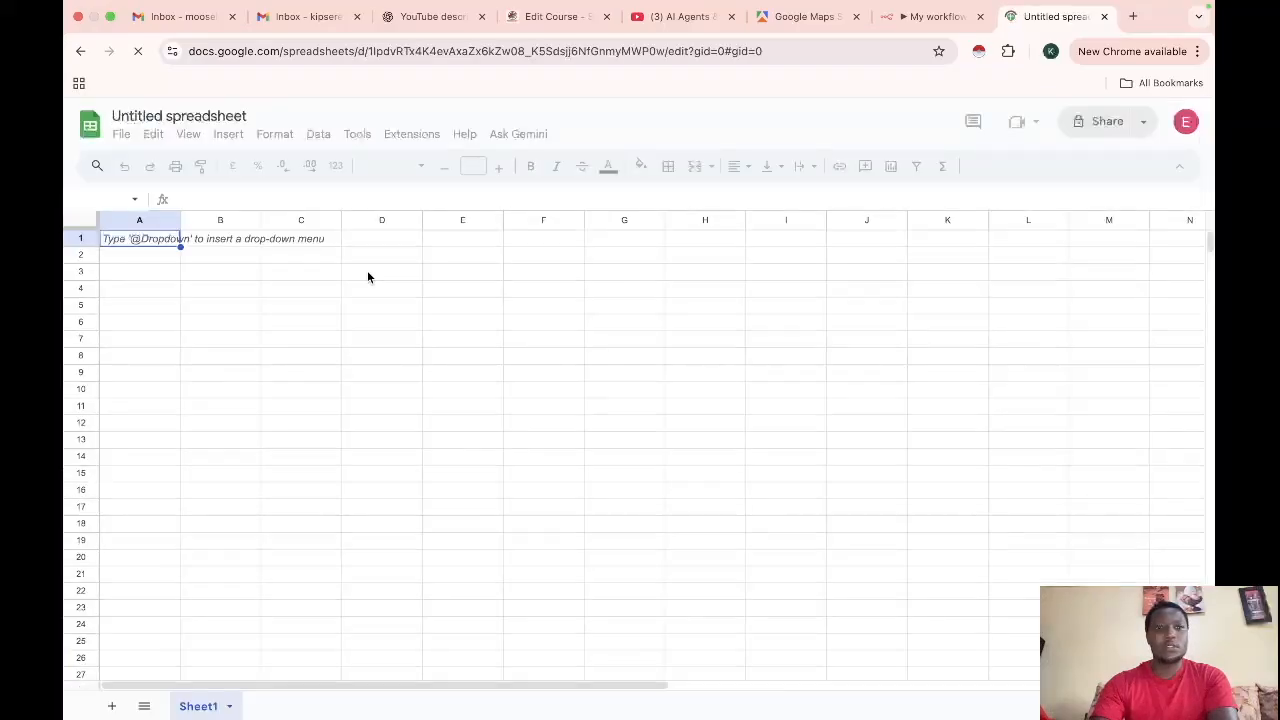
- Rename the new spreadsheet as restaurants
left_click(154, 114)
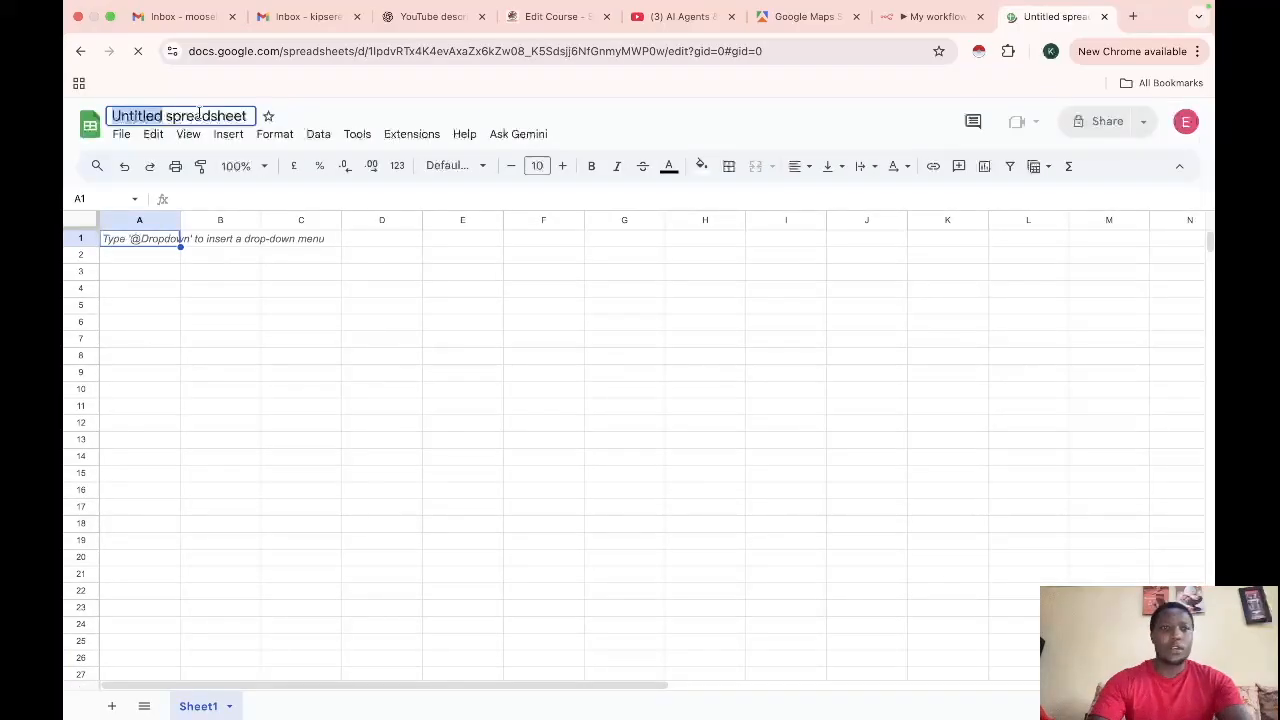
key("Return")
type("Res")
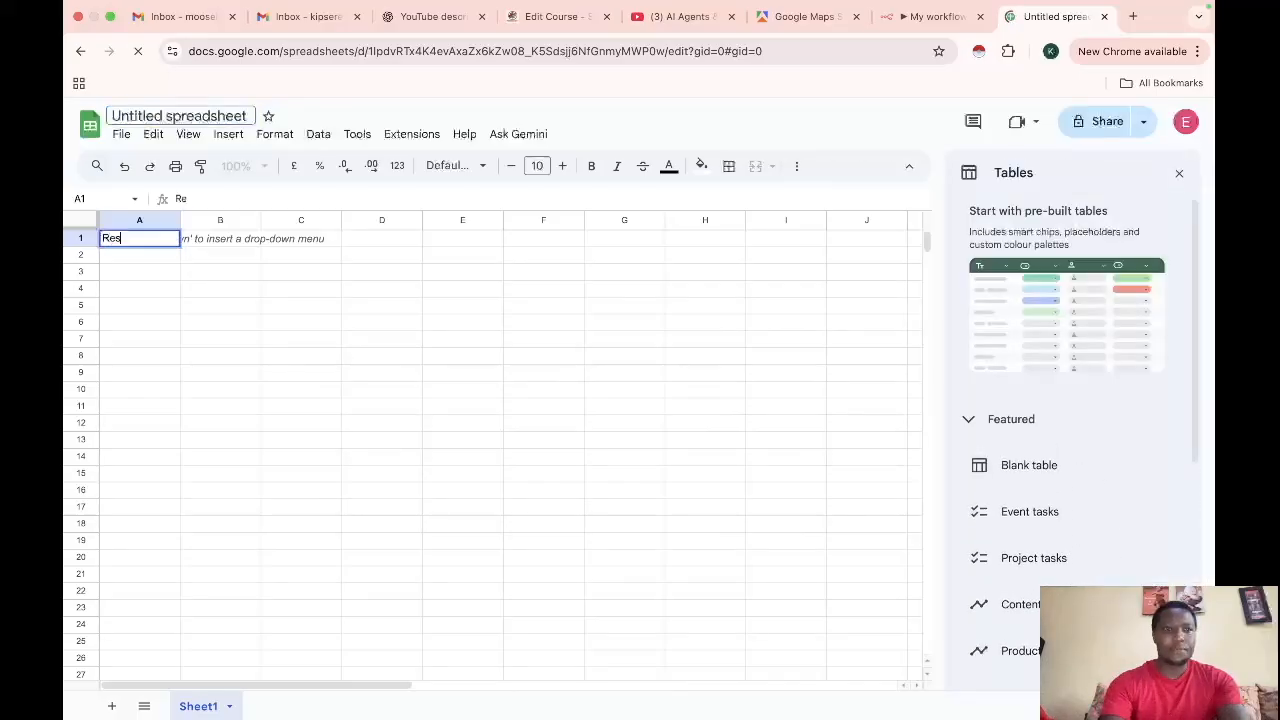
double_click(207, 115)
triple_click(207, 115)
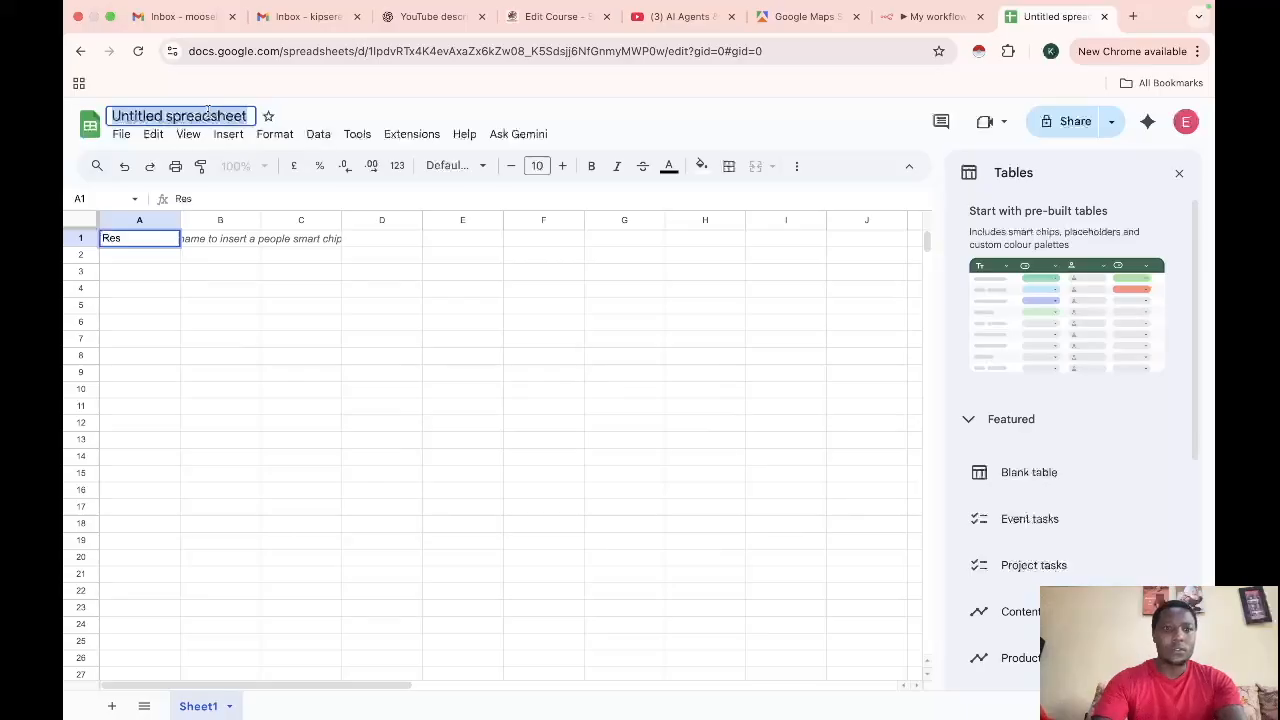
type("res")
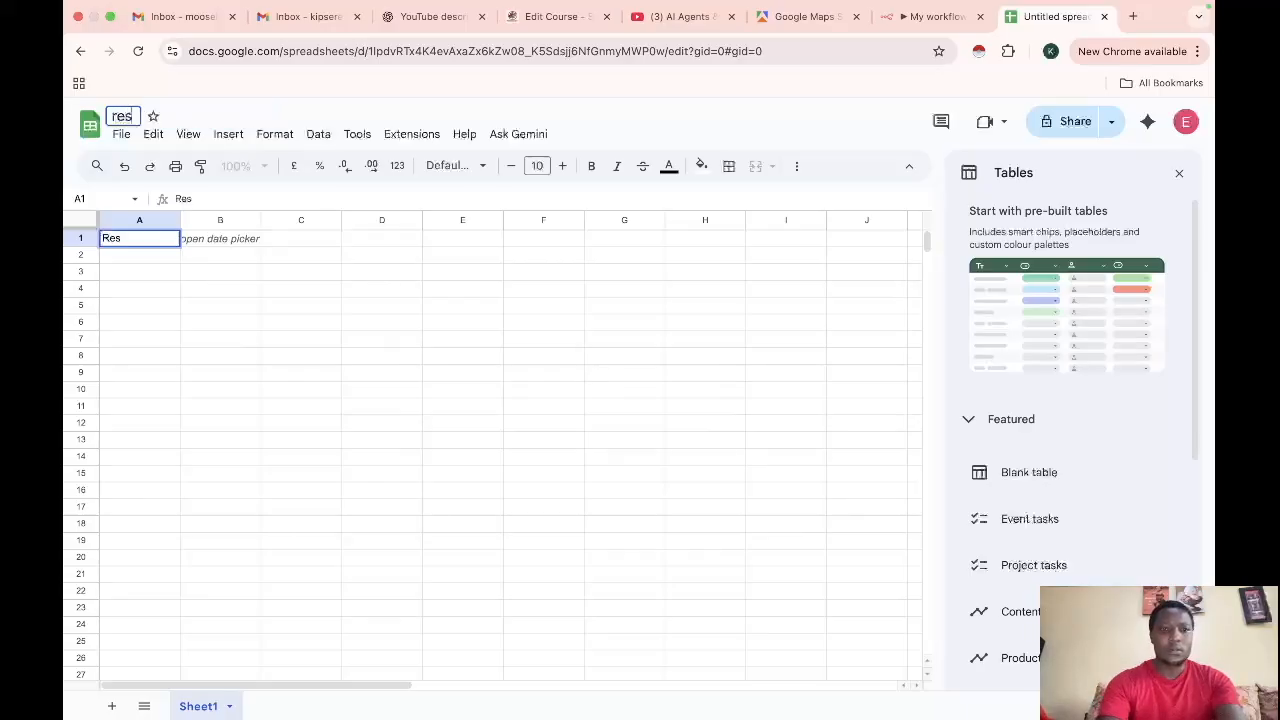
type("taurants")
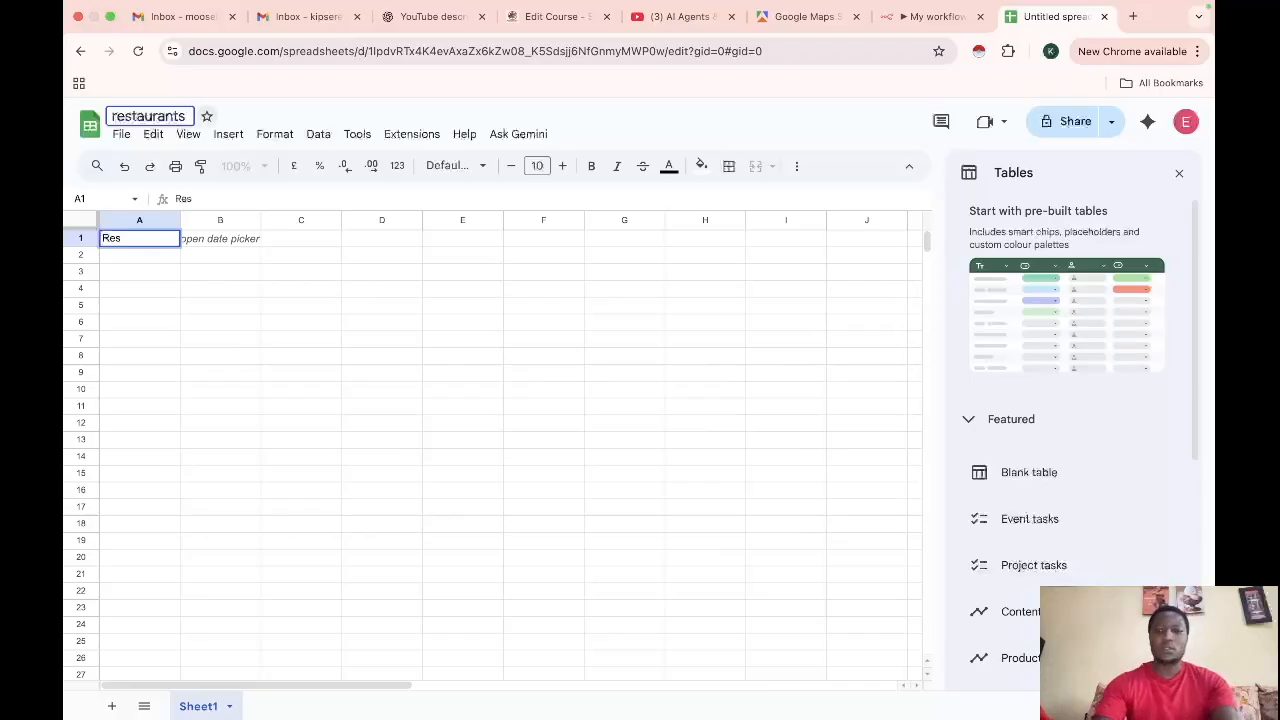
key("Return")
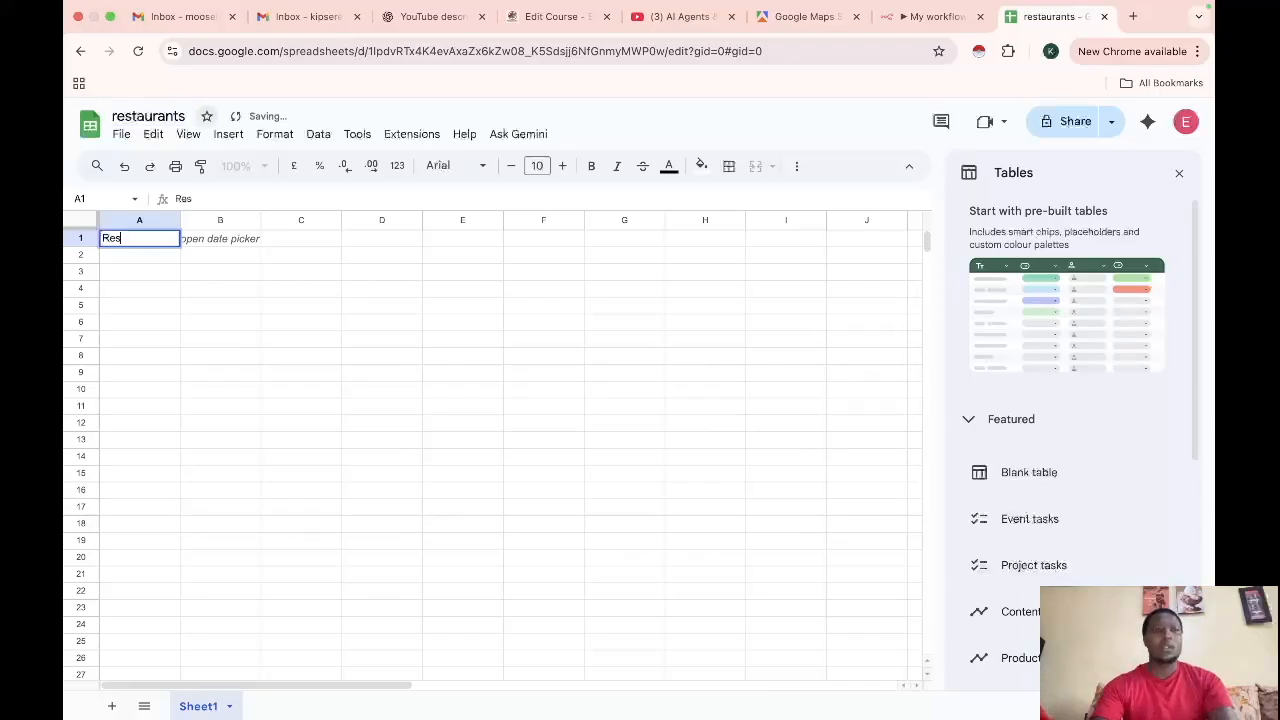
- Rename Sheet1 as leads
right_click(208, 708)
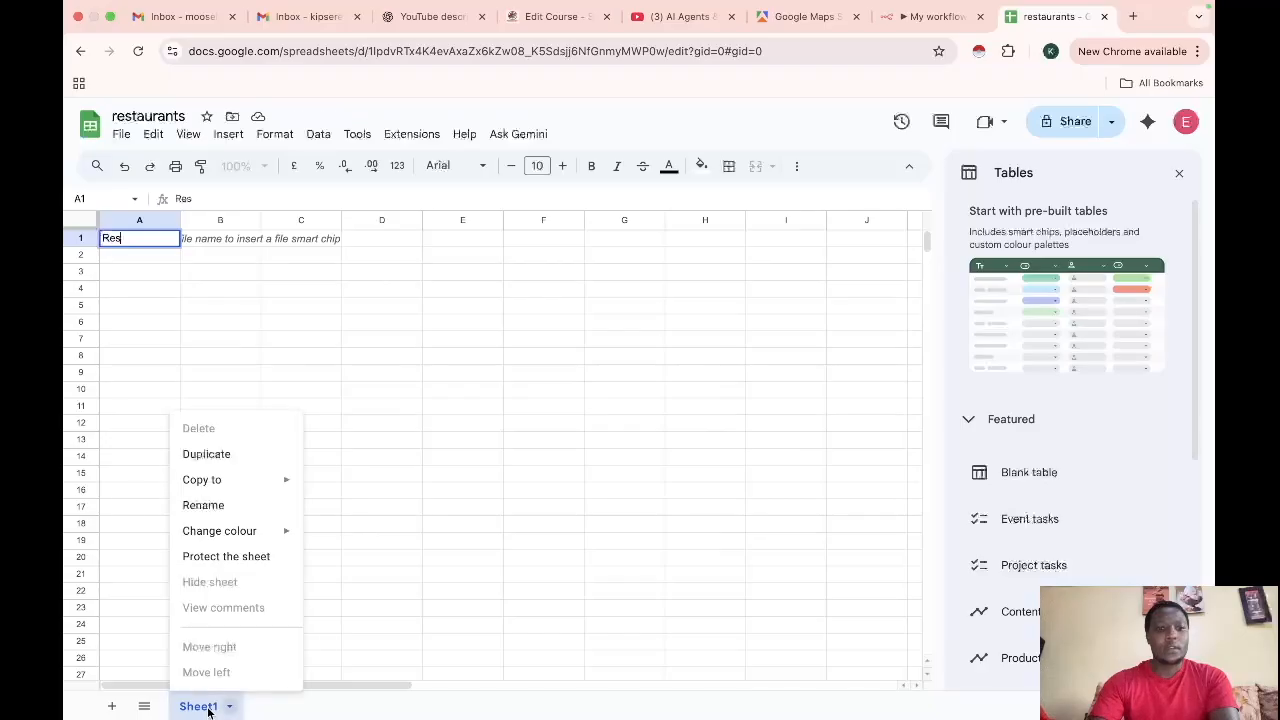
left_click(210, 512)
type("leads")
key("Return")
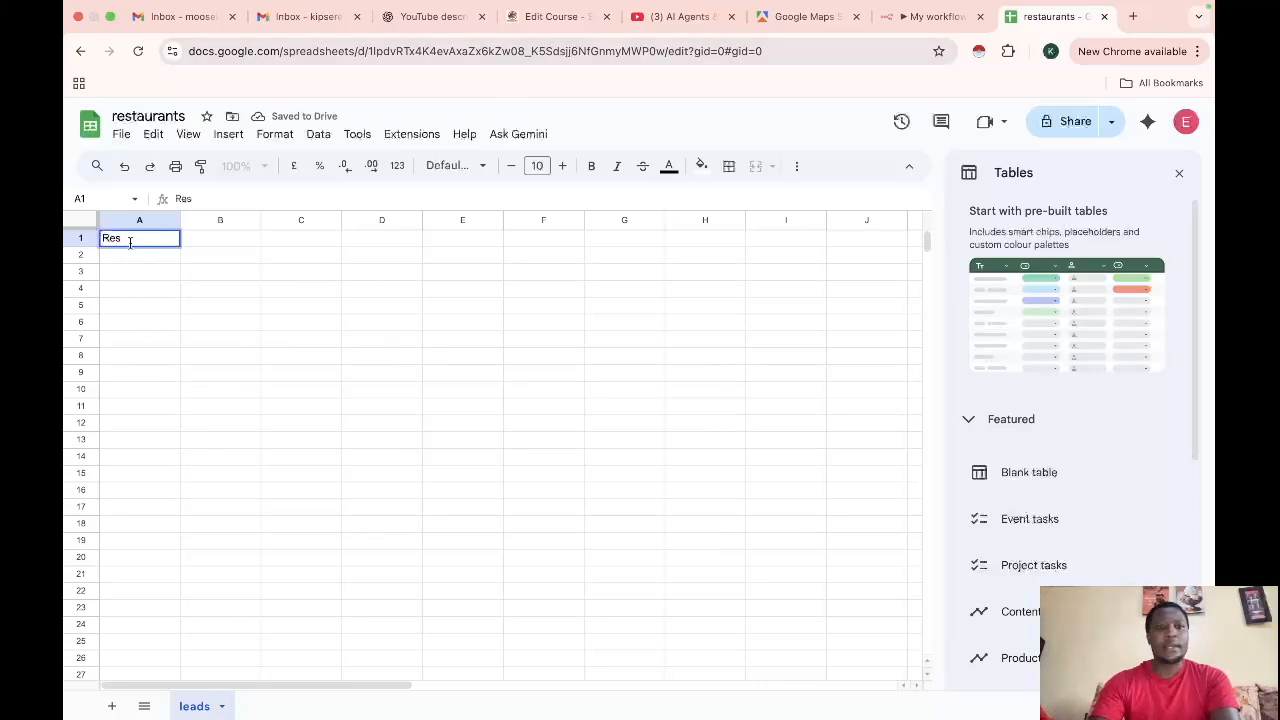
- Switch to n8n to check the Split Out node's output field names, and return to the restaurants spreadsheet
left_click(935, 16)
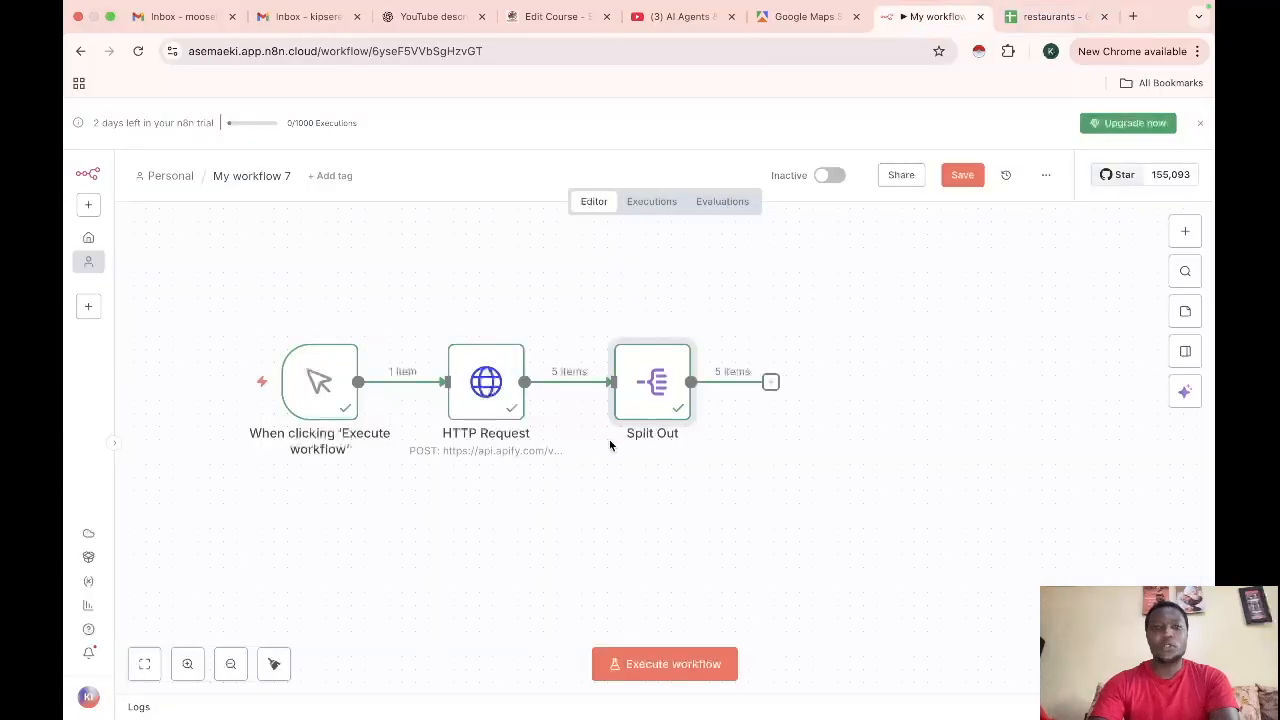
double_click(655, 383)
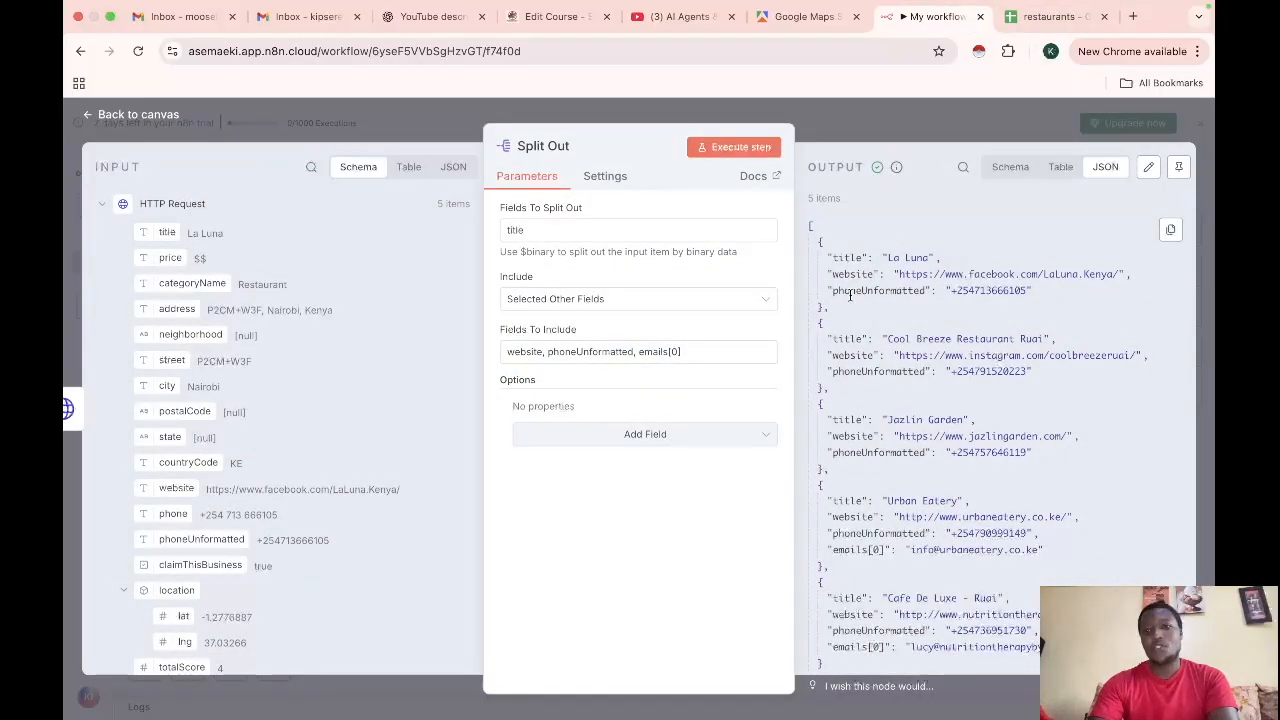
left_click(1050, 16)
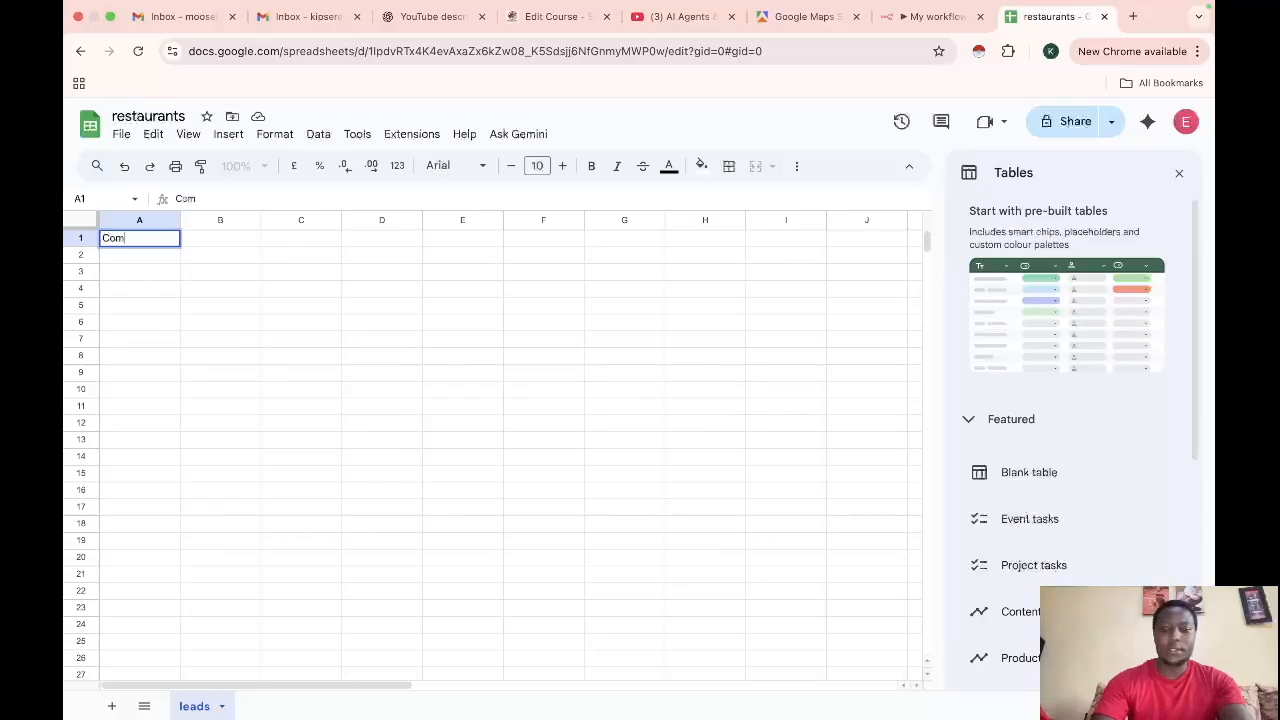
- Enter the column headers Company, Website, Phone and Email in cells A1 to D1, replacing the text in A1
type("Company")
left_click(243, 240)
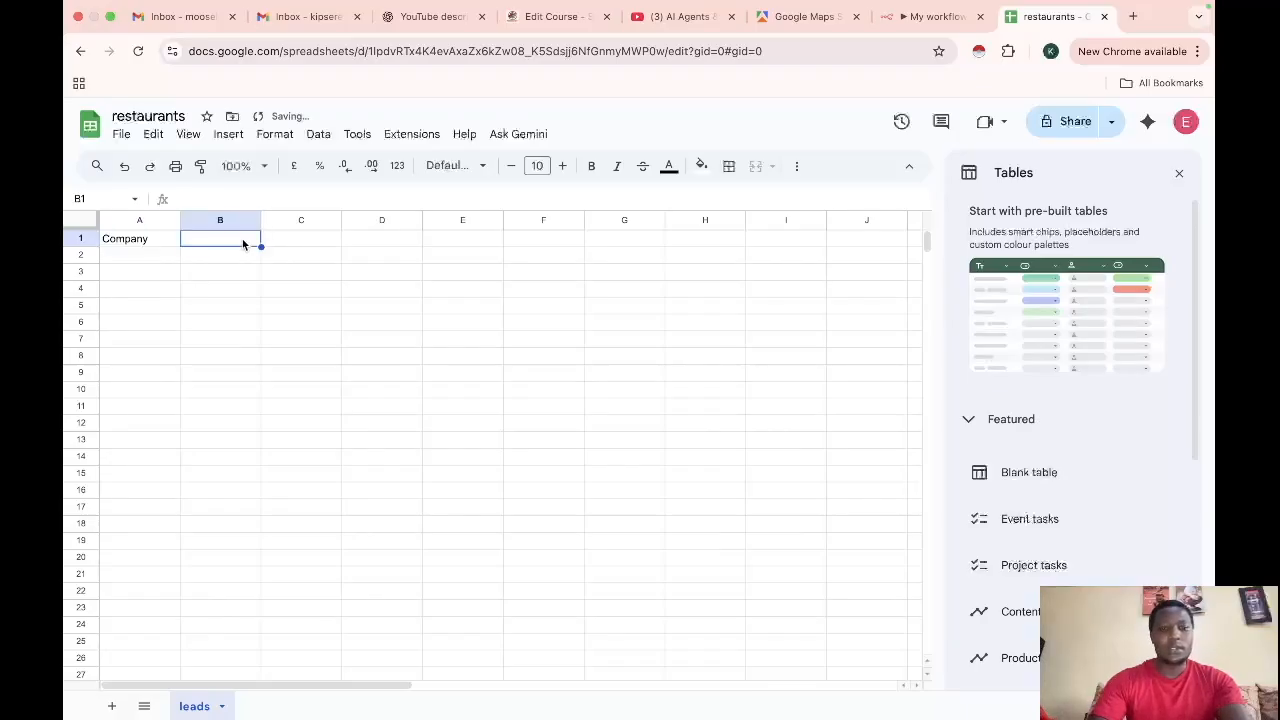
type("Website")
left_click(299, 241)
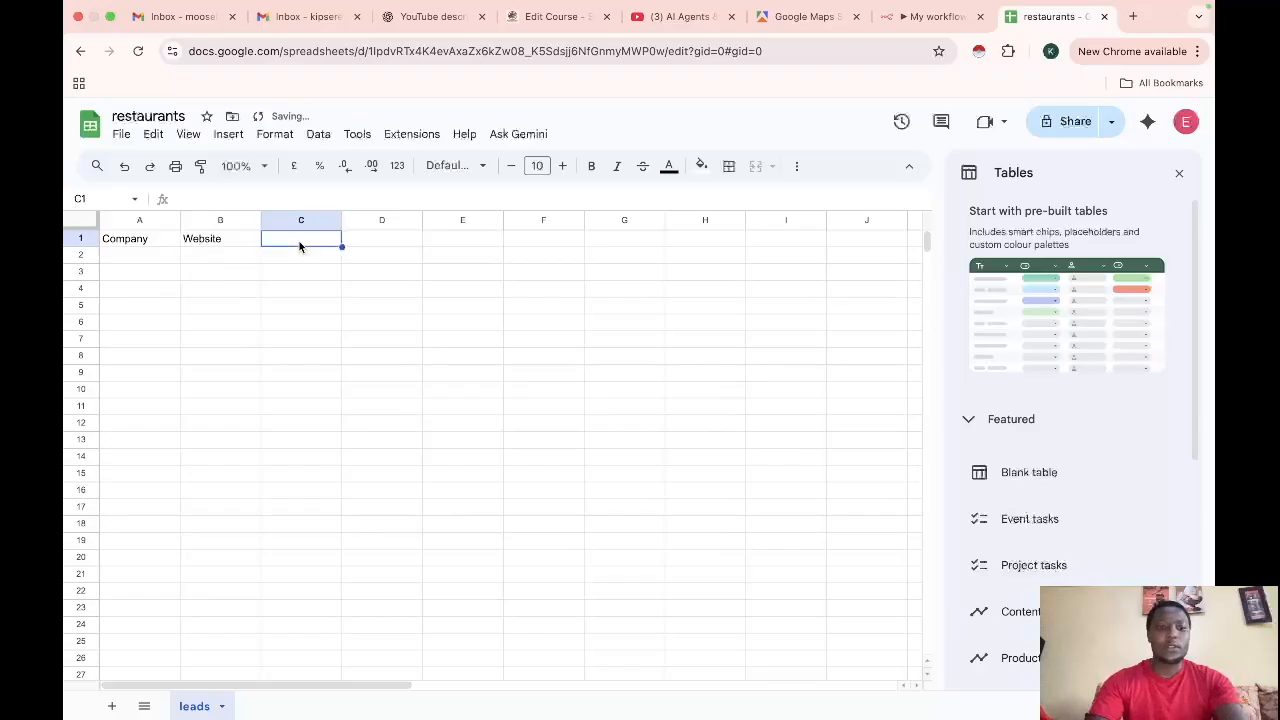
type("Phone")
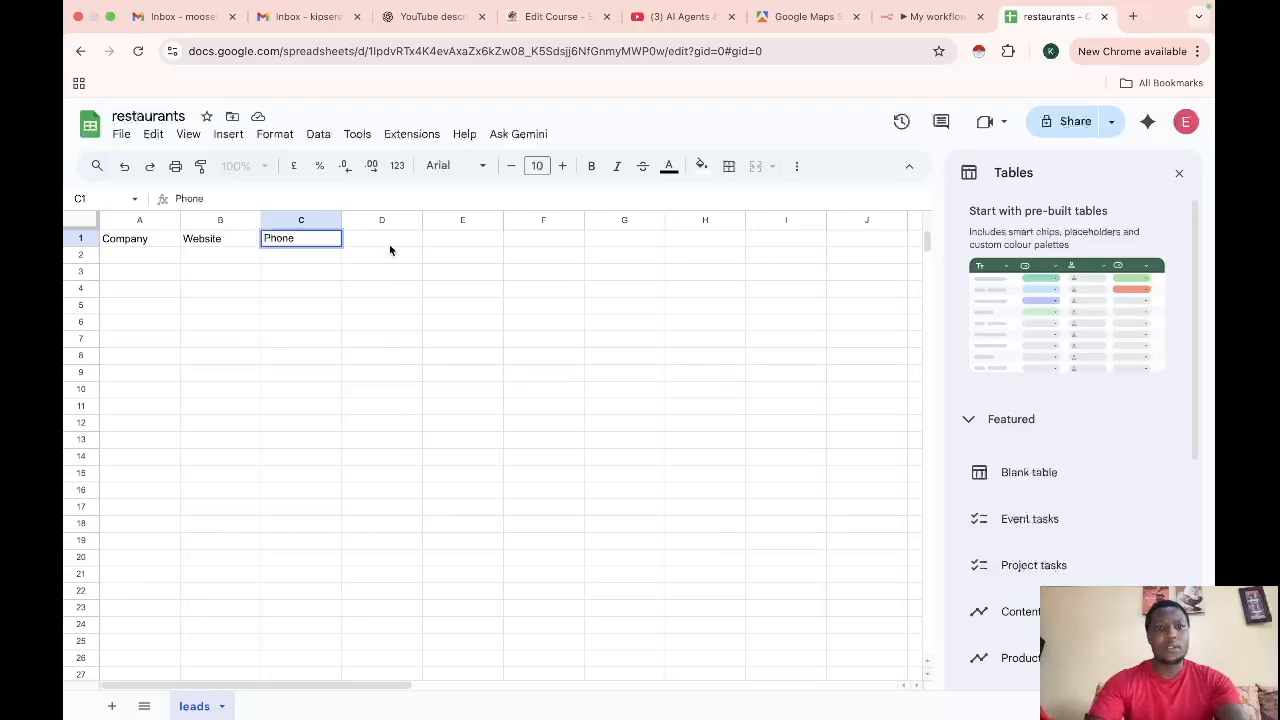
left_click(390, 246)
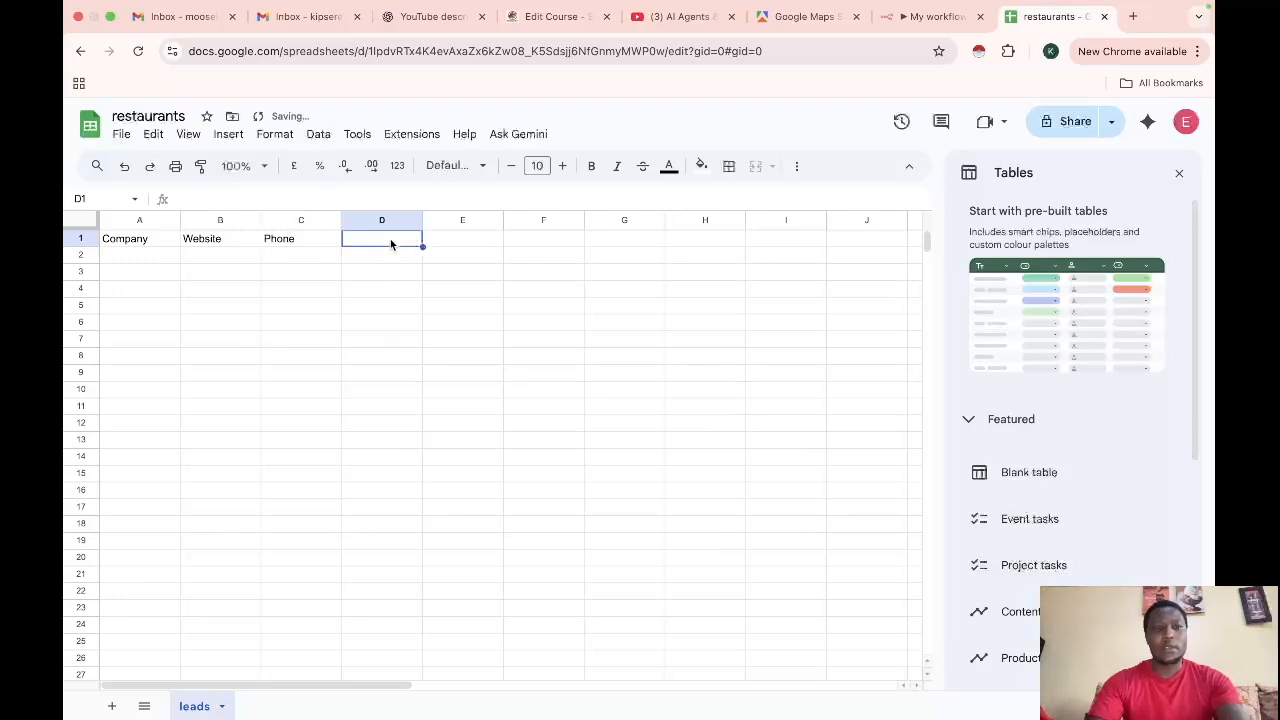
type("Email")
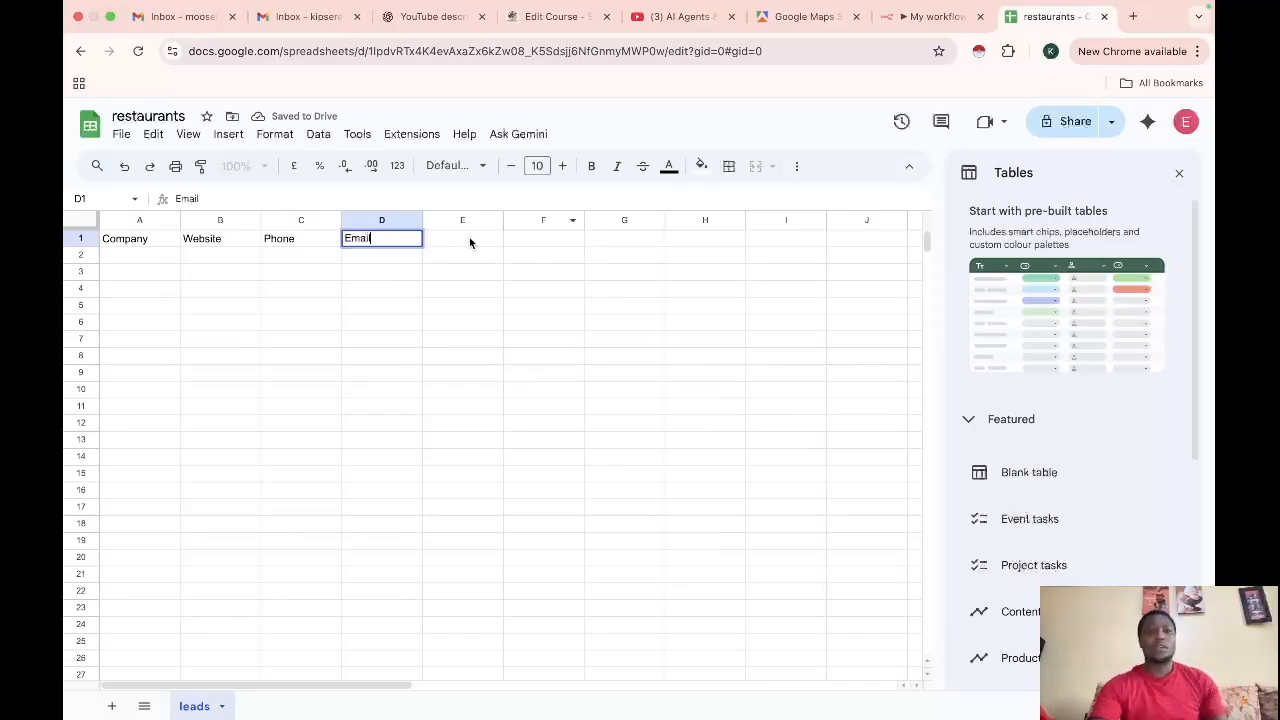
left_click(469, 239)
- Make the four column headers in A1 to D1 bold
left_click(144, 242)
key("super+b")
left_click(228, 248)
key("super+b")
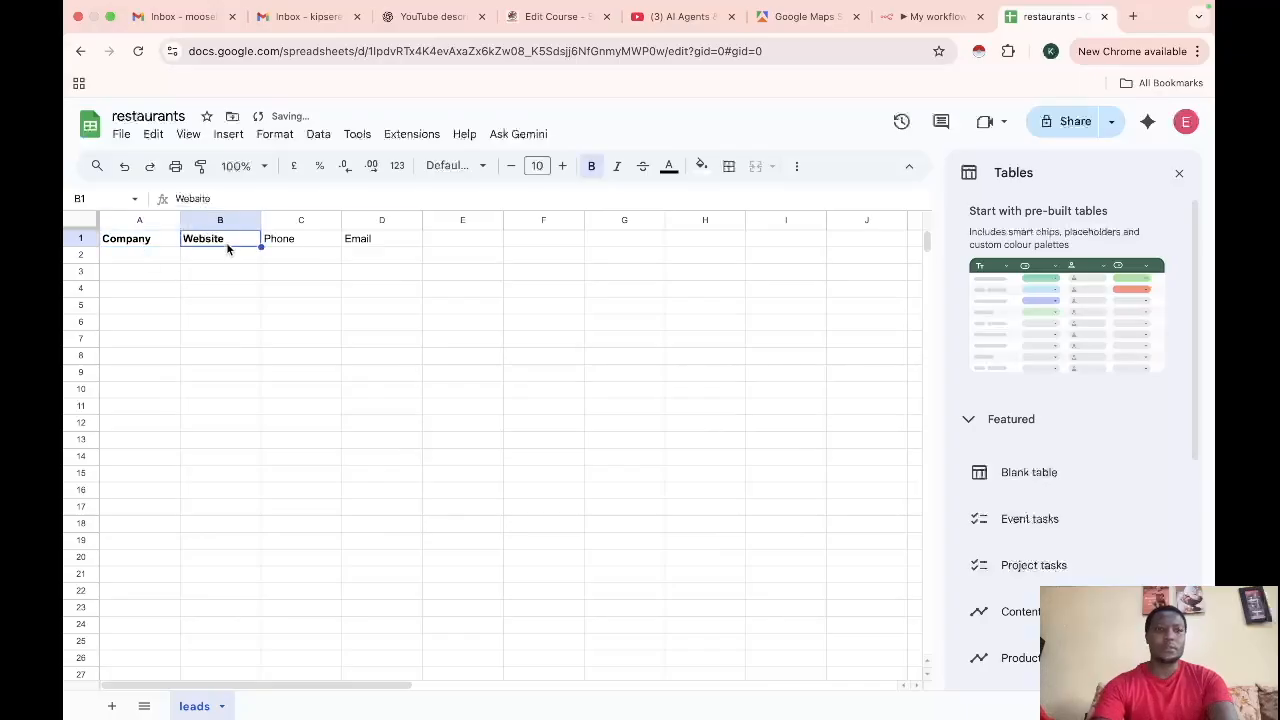
left_click(296, 243)
key("super+b")
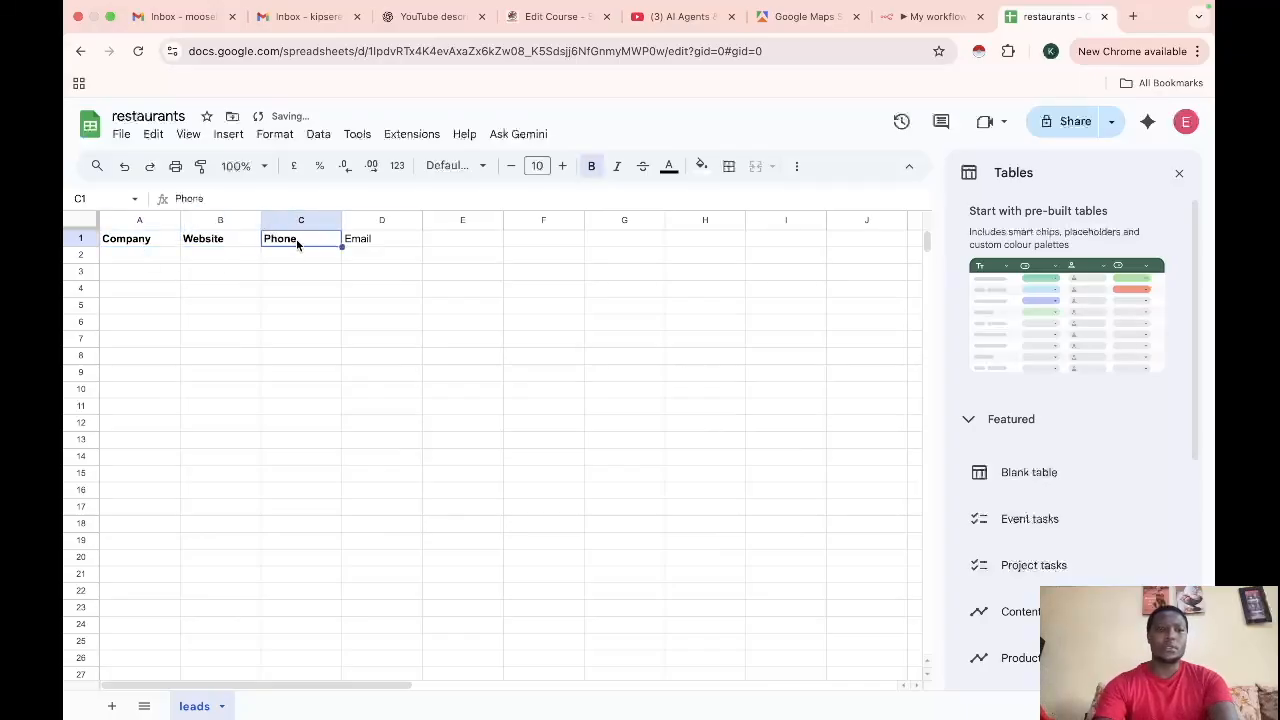
left_click(360, 241)
key("super+b")
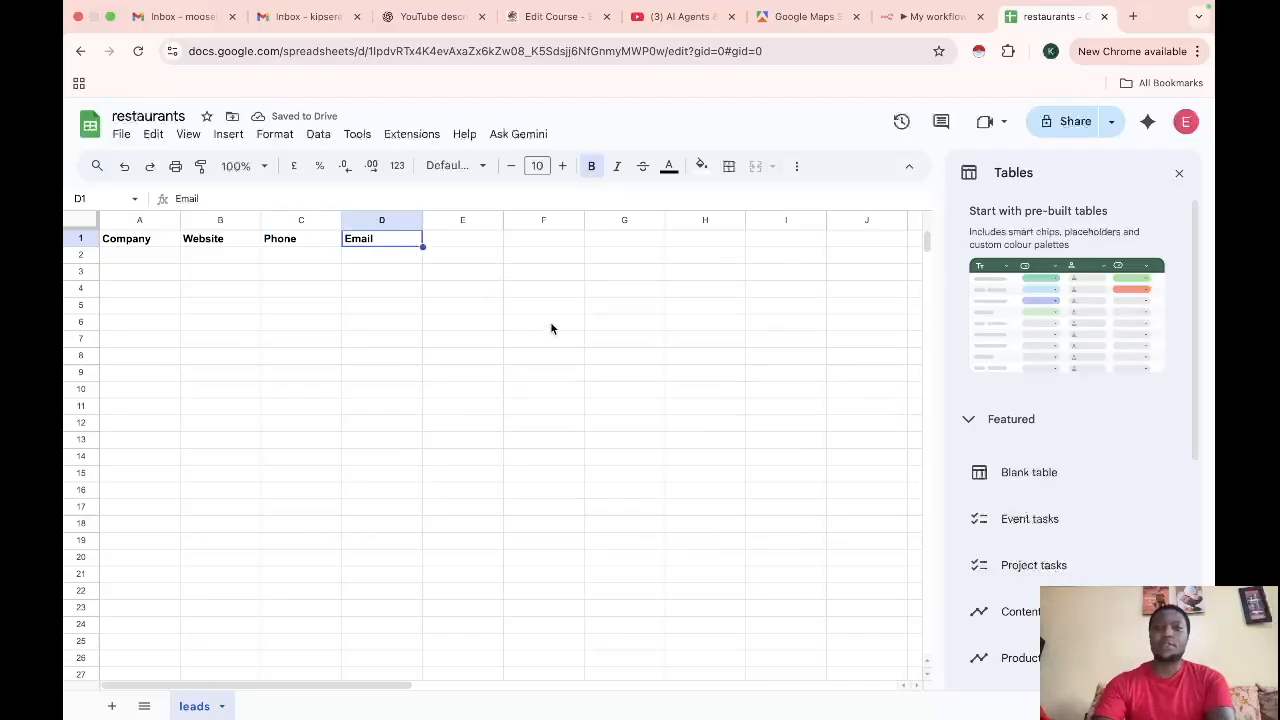
- Switch to n8n and add a Google Sheets Append row in sheet node after the Split Out node
left_click(914, 16)
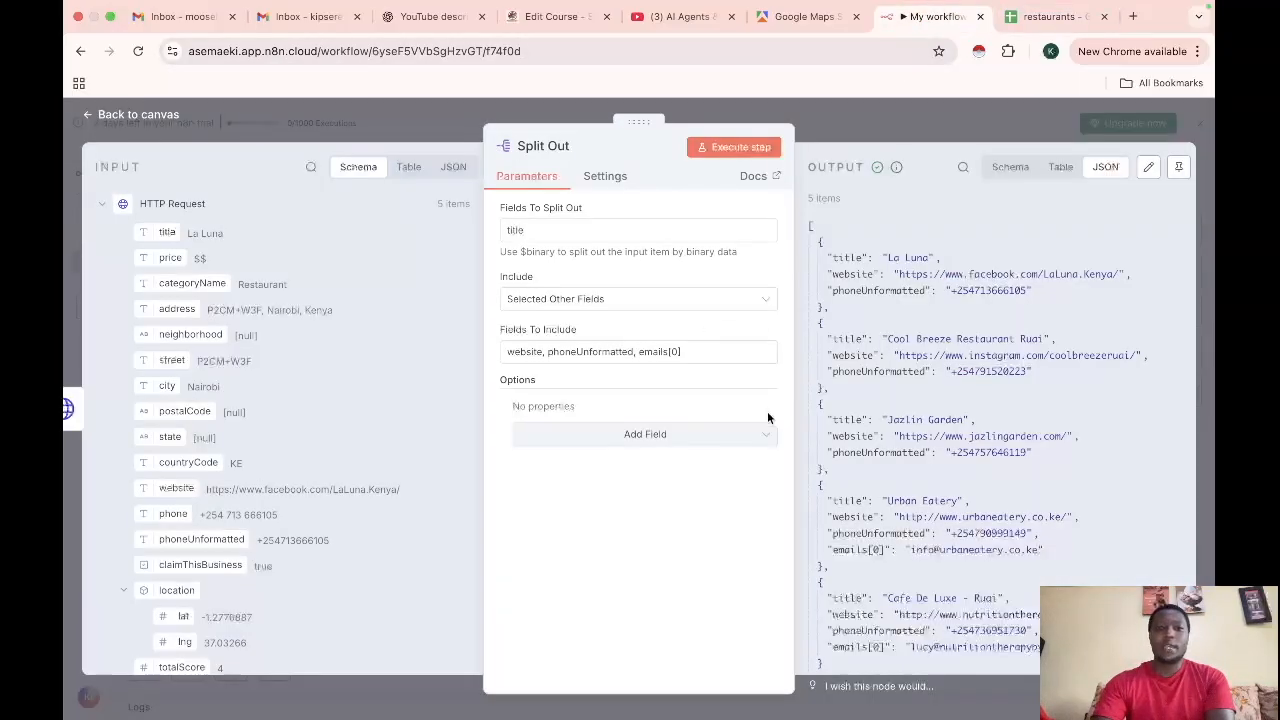
left_click(97, 117)
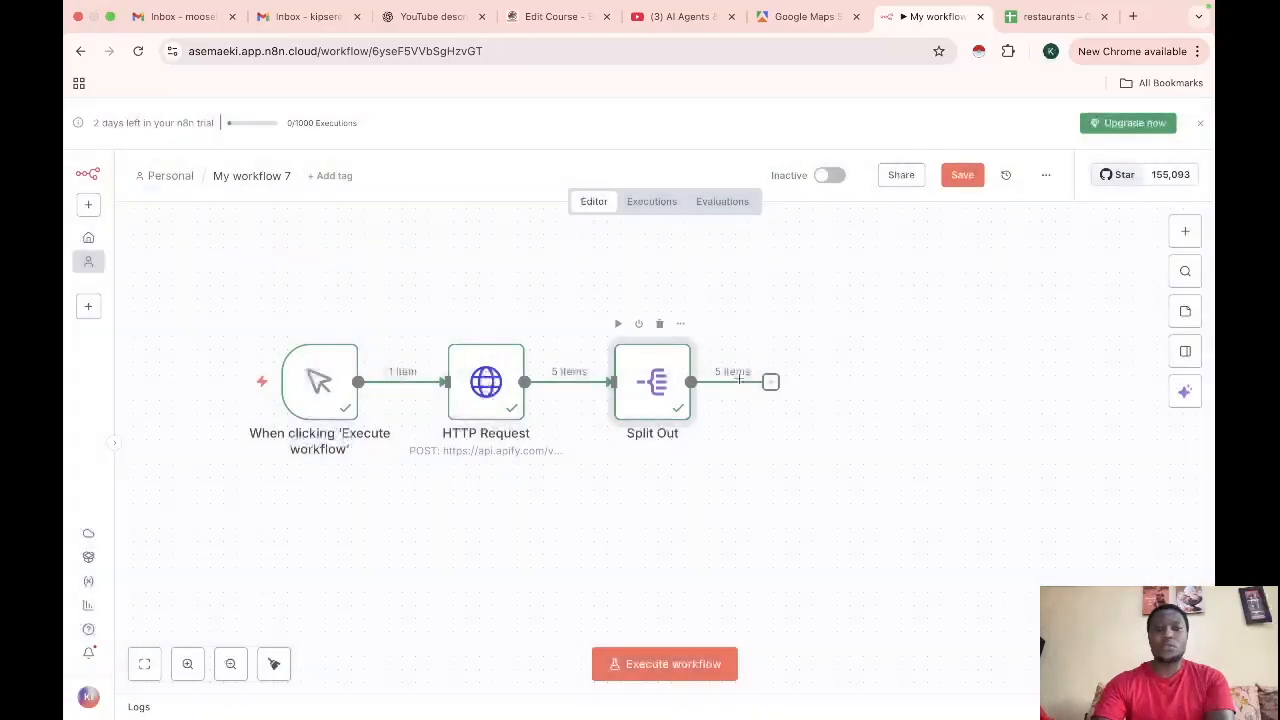
left_click(770, 385)
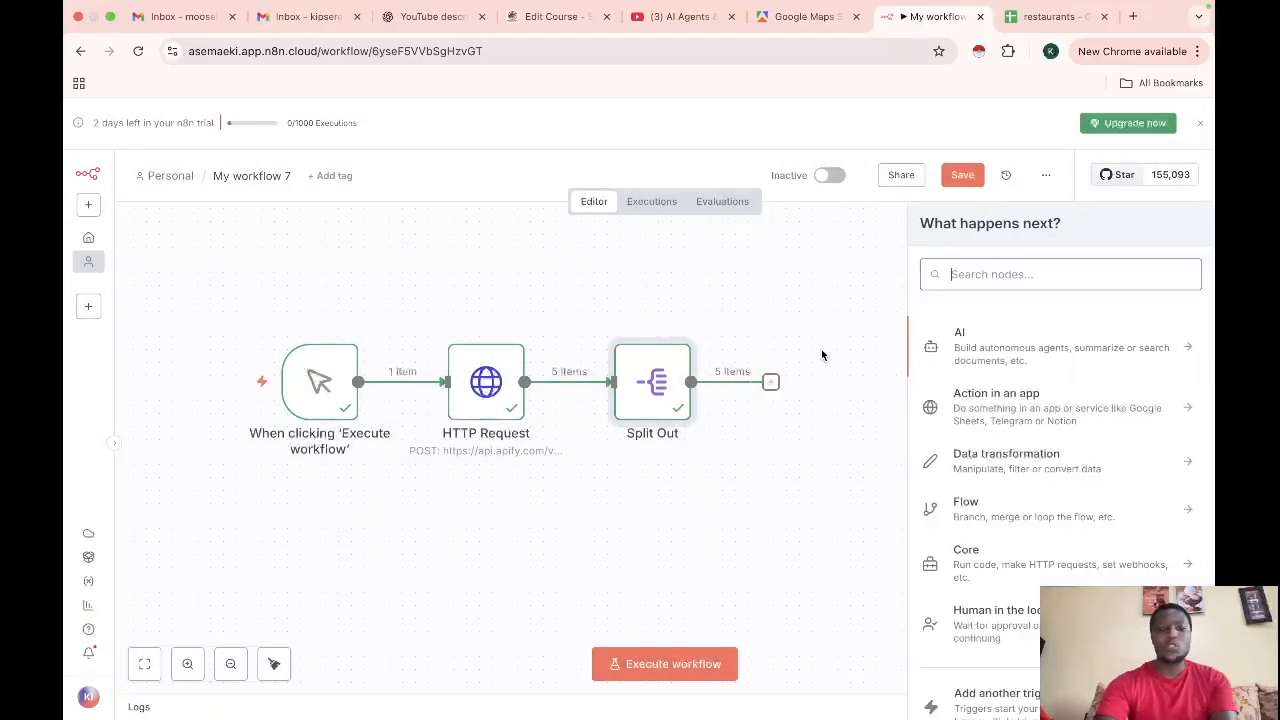
type("goo")
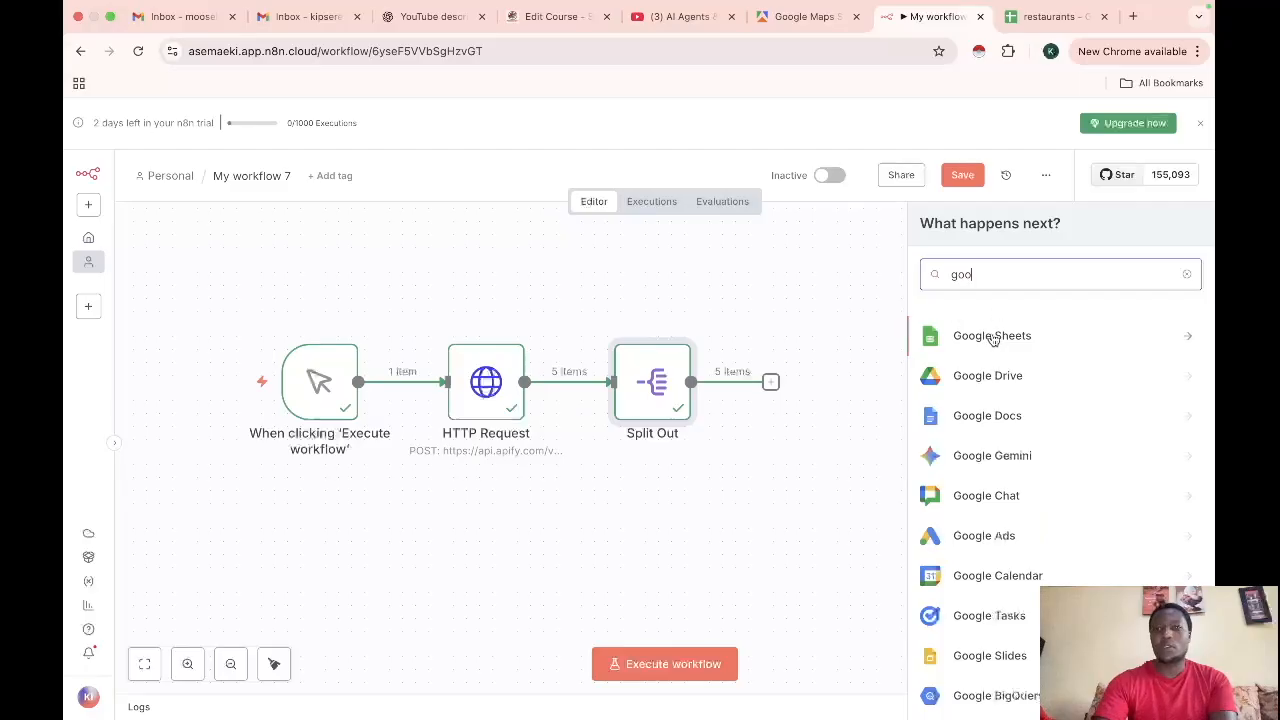
left_click(993, 339)
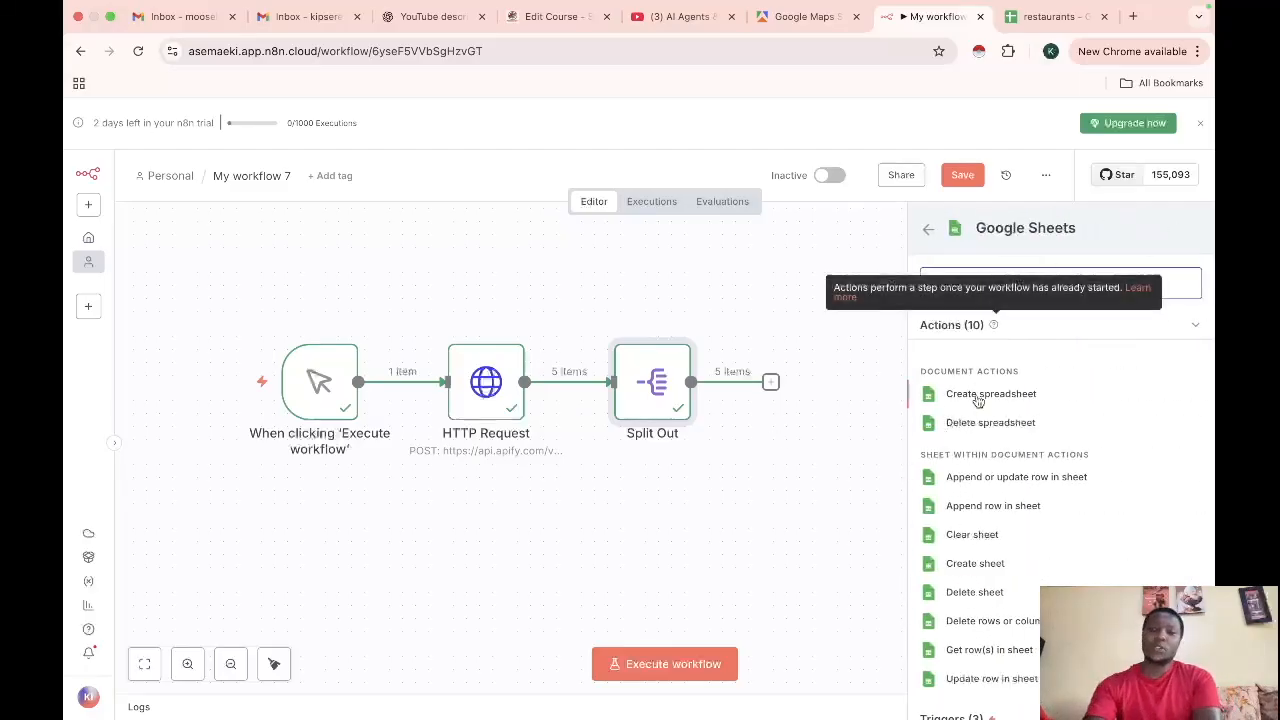
left_click(992, 507)
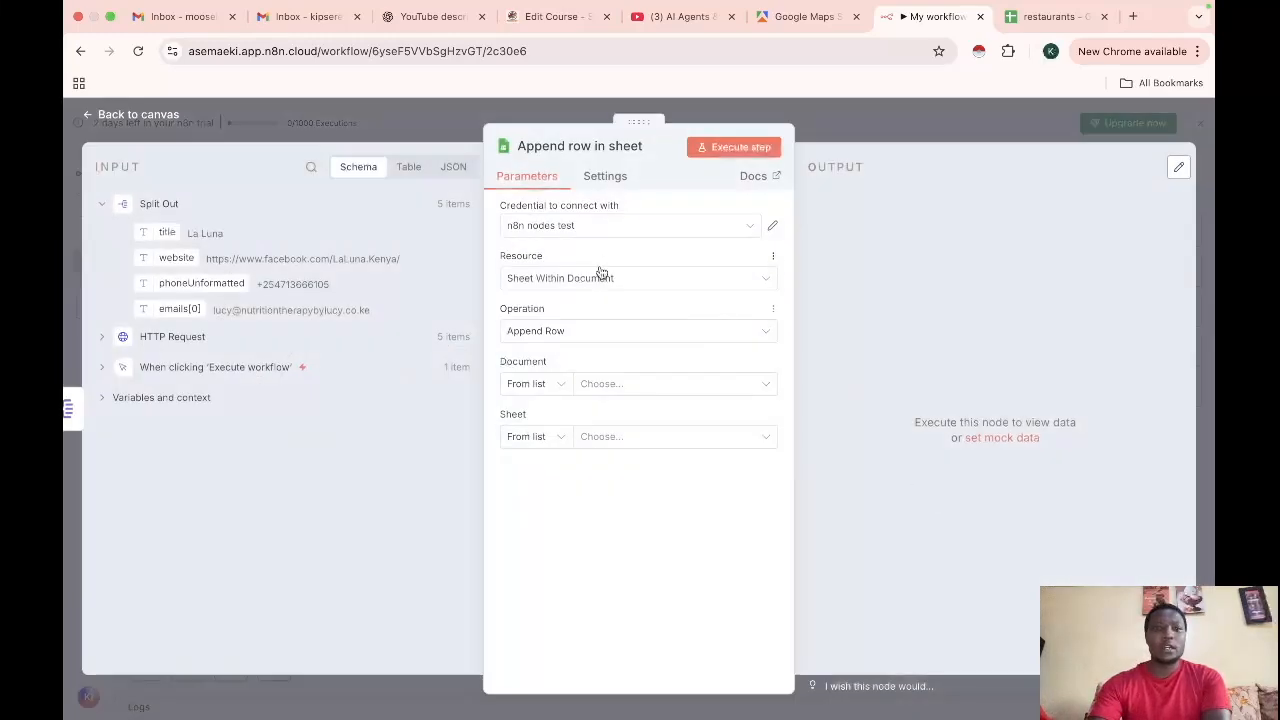
- Set the Append row node's credential to Ekidor Sheet
left_click(608, 230)
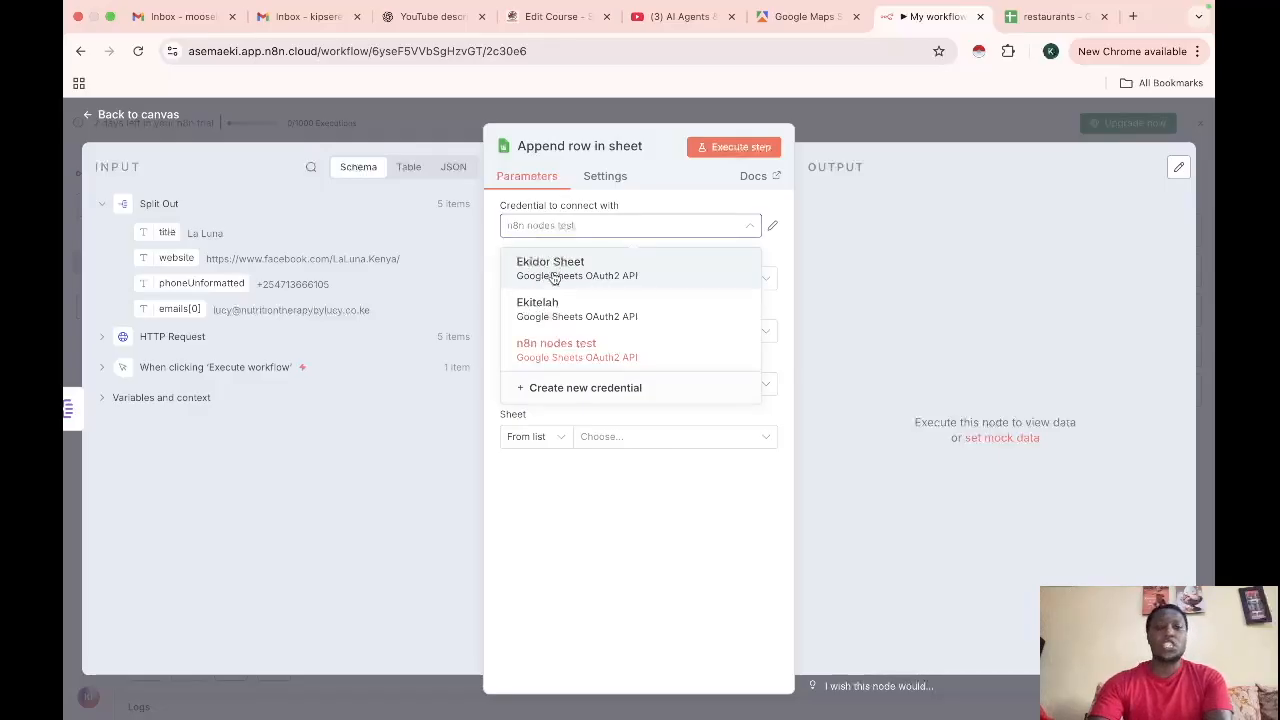
left_click(555, 270)
left_click(610, 229)
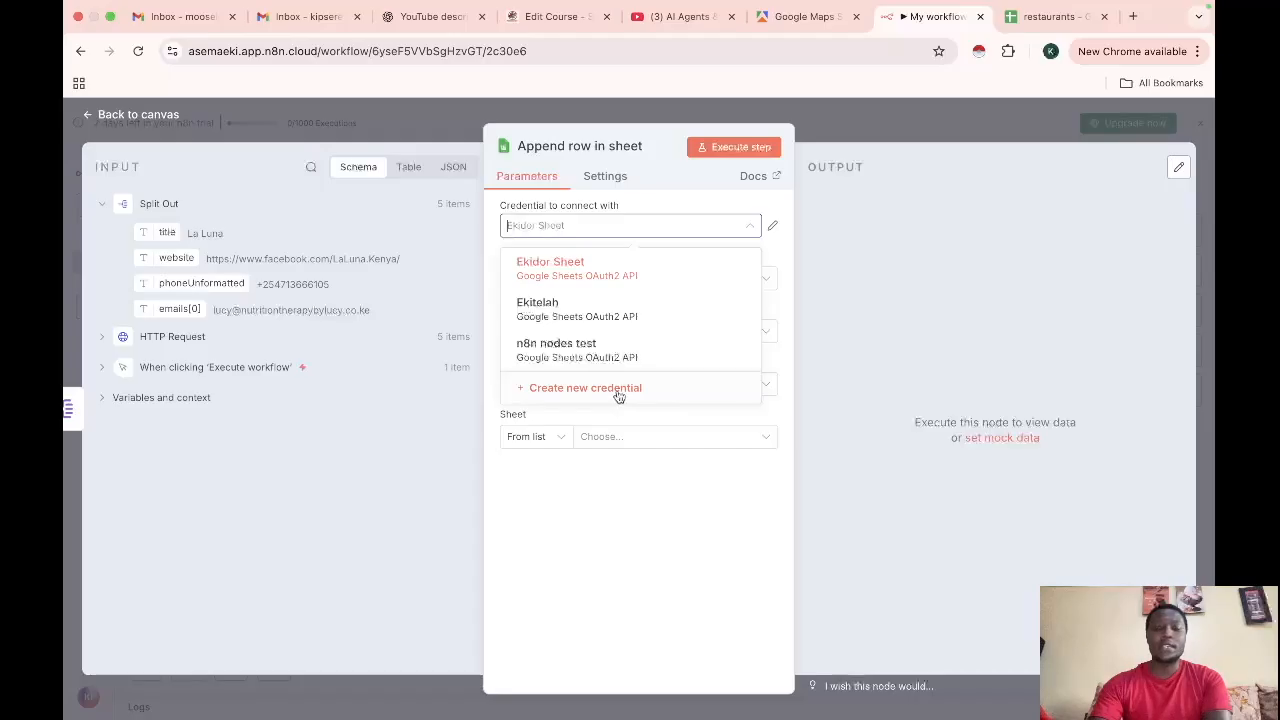
left_click(574, 275)
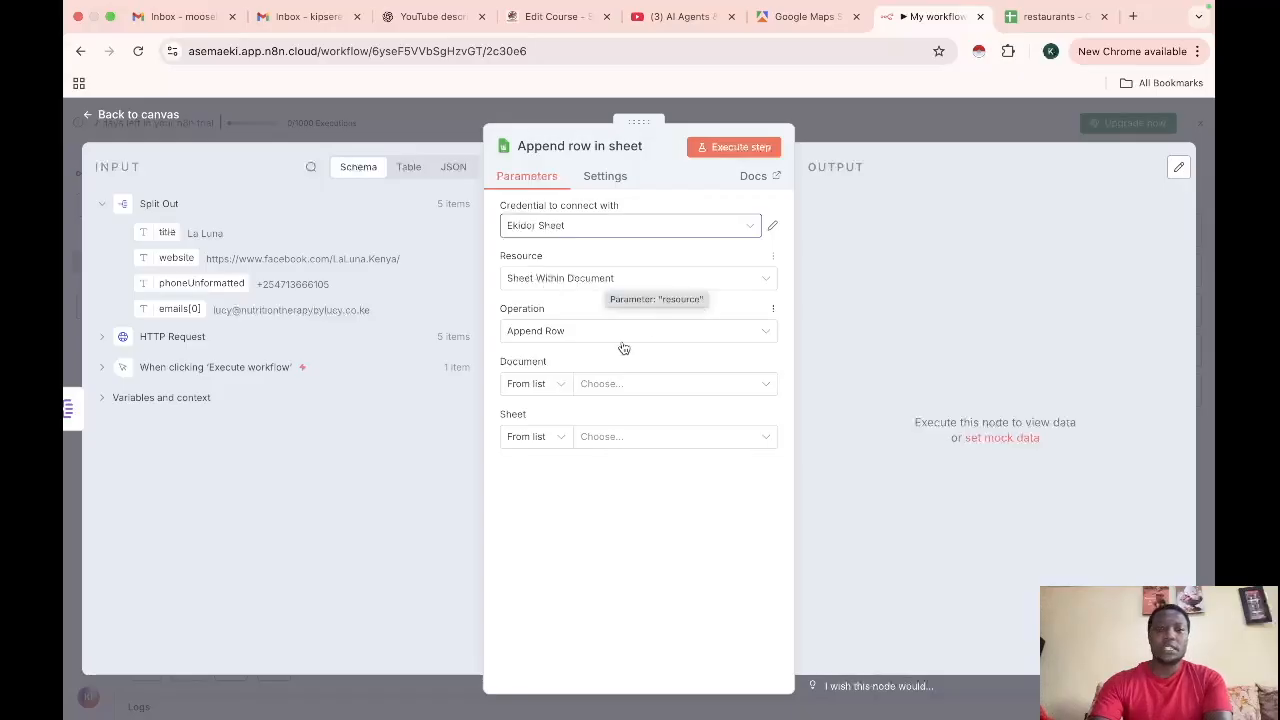
- Choose restaurants as the Append row node's document and leads as its sheet
left_click(588, 386)
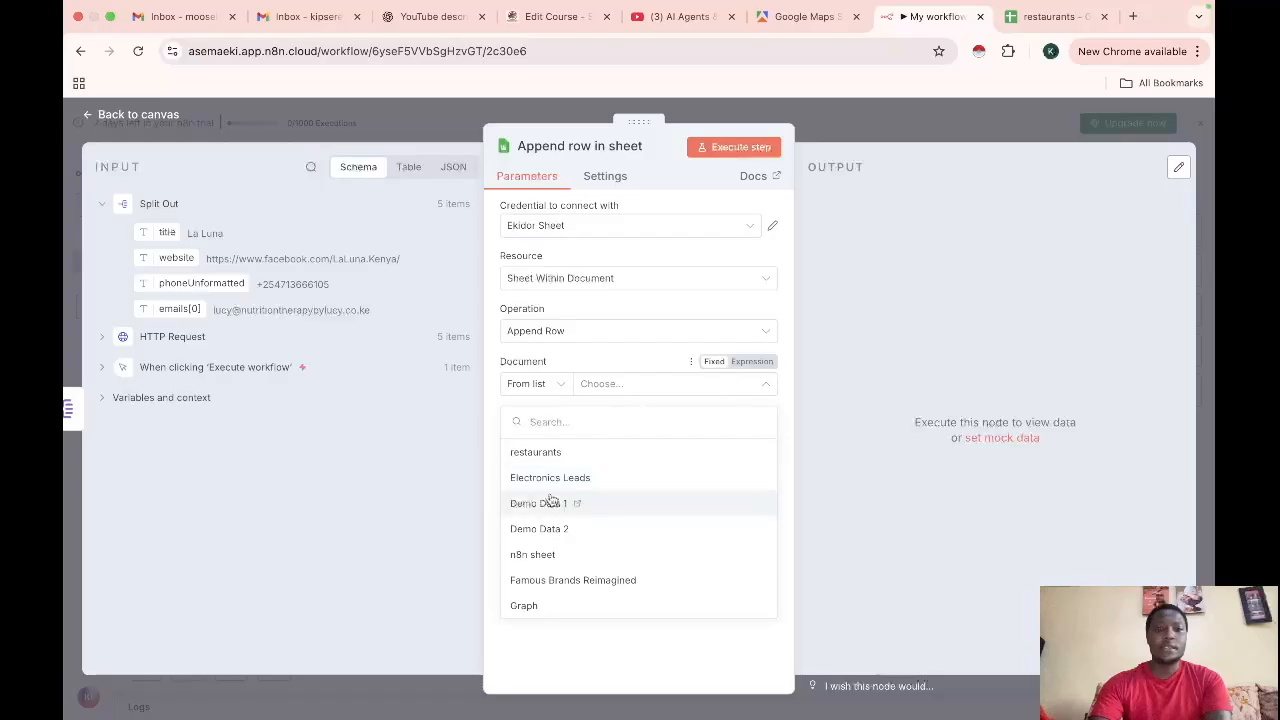
left_click(543, 452)
left_click(593, 443)
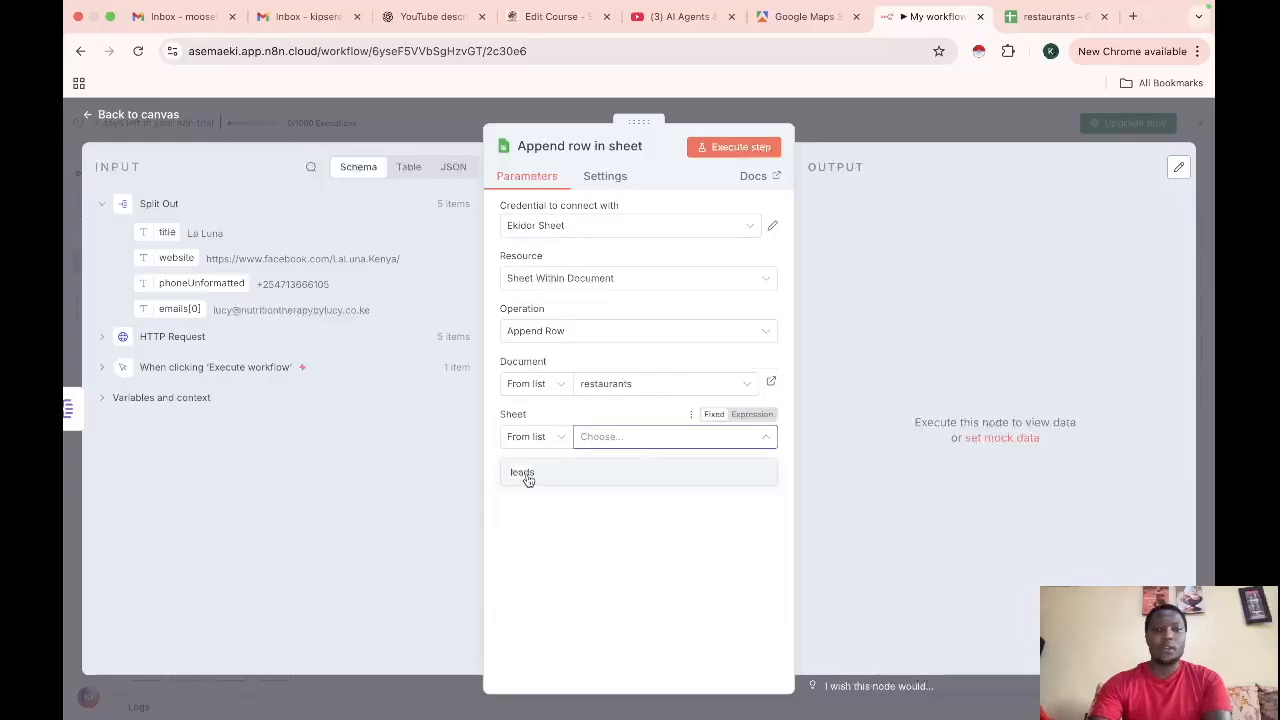
left_click(525, 474)
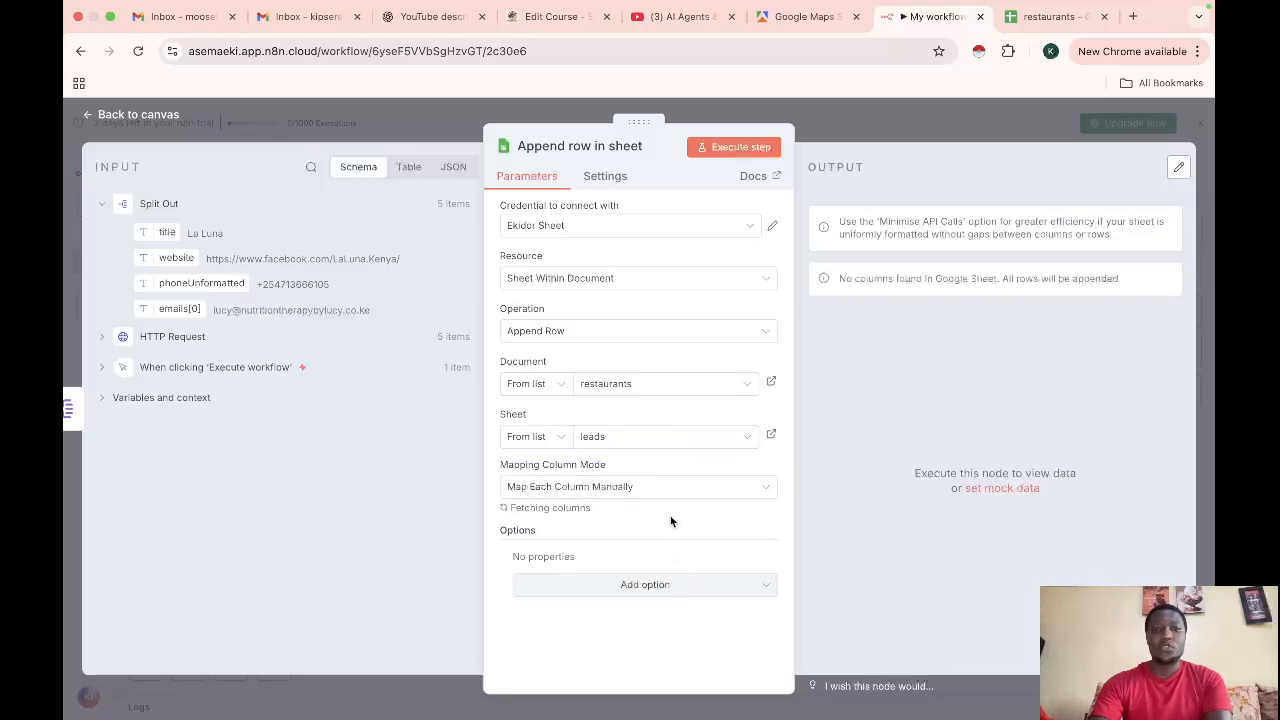
- Map the Split Out fields title, website, phoneUnformatted and emails[0] to the Company, Website, Phone and Email columns
scroll(622, 435, "down", 3)
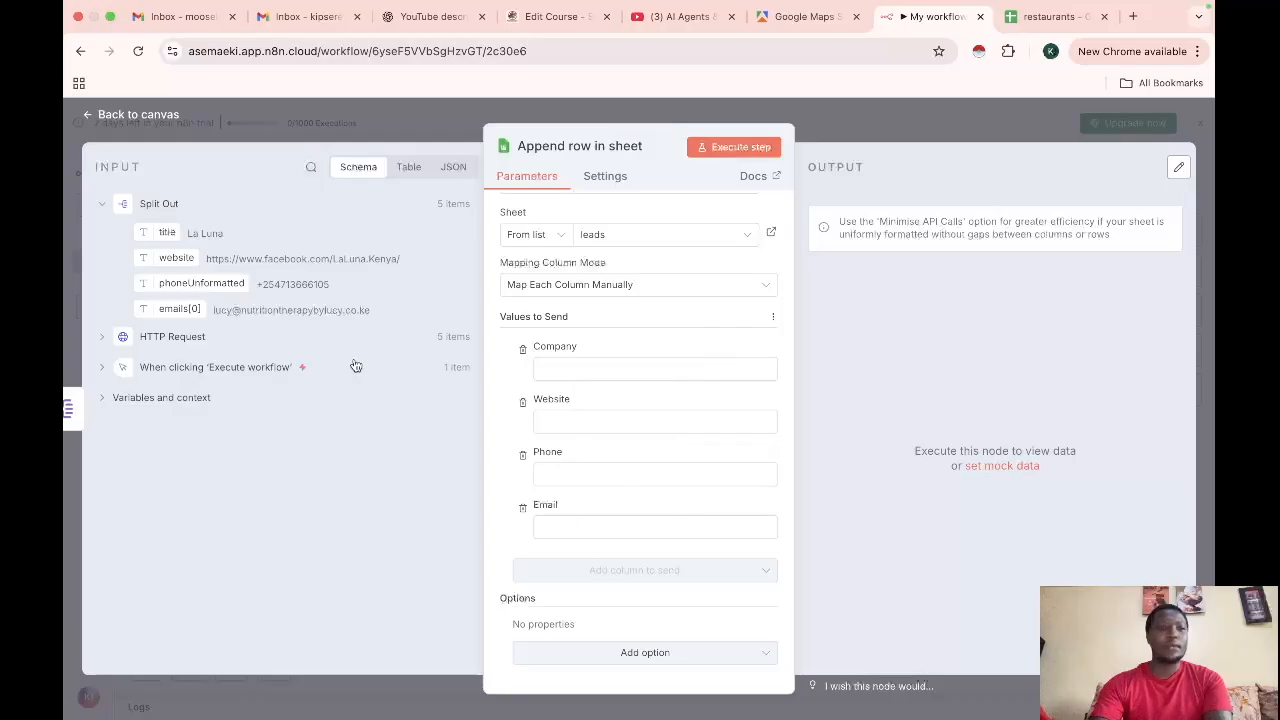
left_click_drag(166, 234, 560, 386)
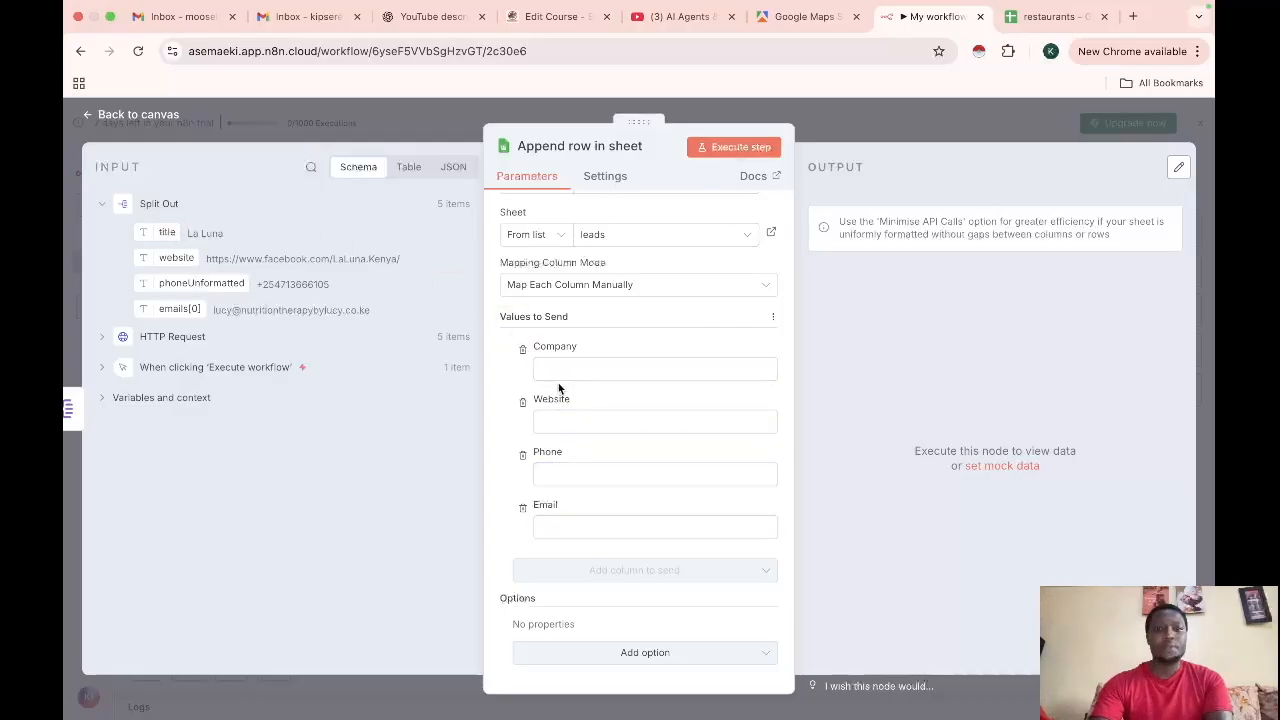
left_click_drag(163, 234, 560, 369)
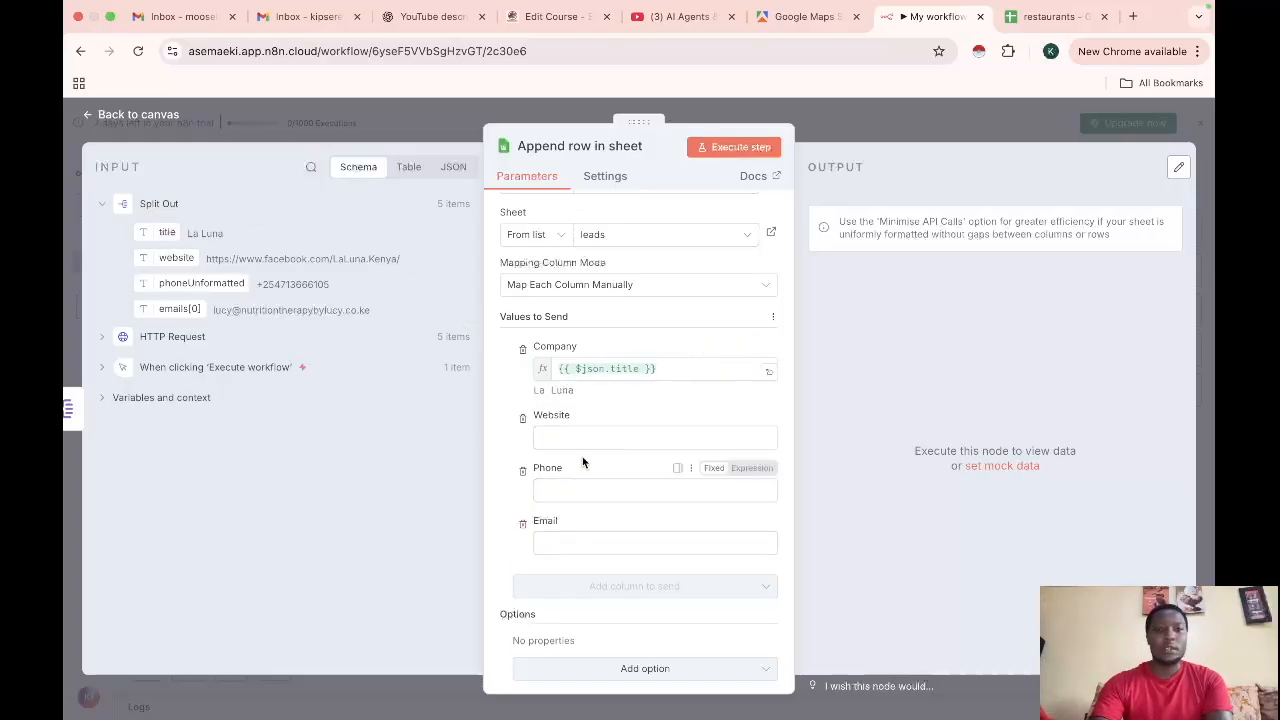
left_click_drag(180, 259, 540, 436)
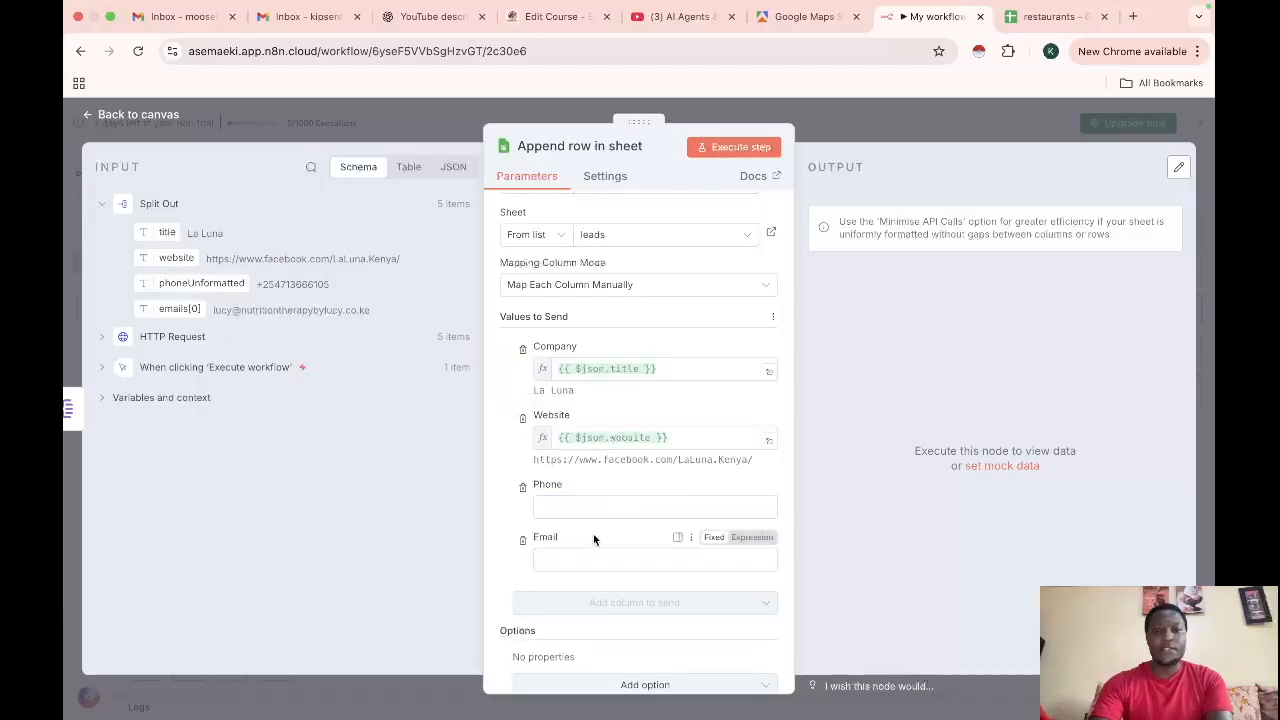
left_click_drag(186, 285, 572, 507)
left_click_drag(171, 311, 588, 542)
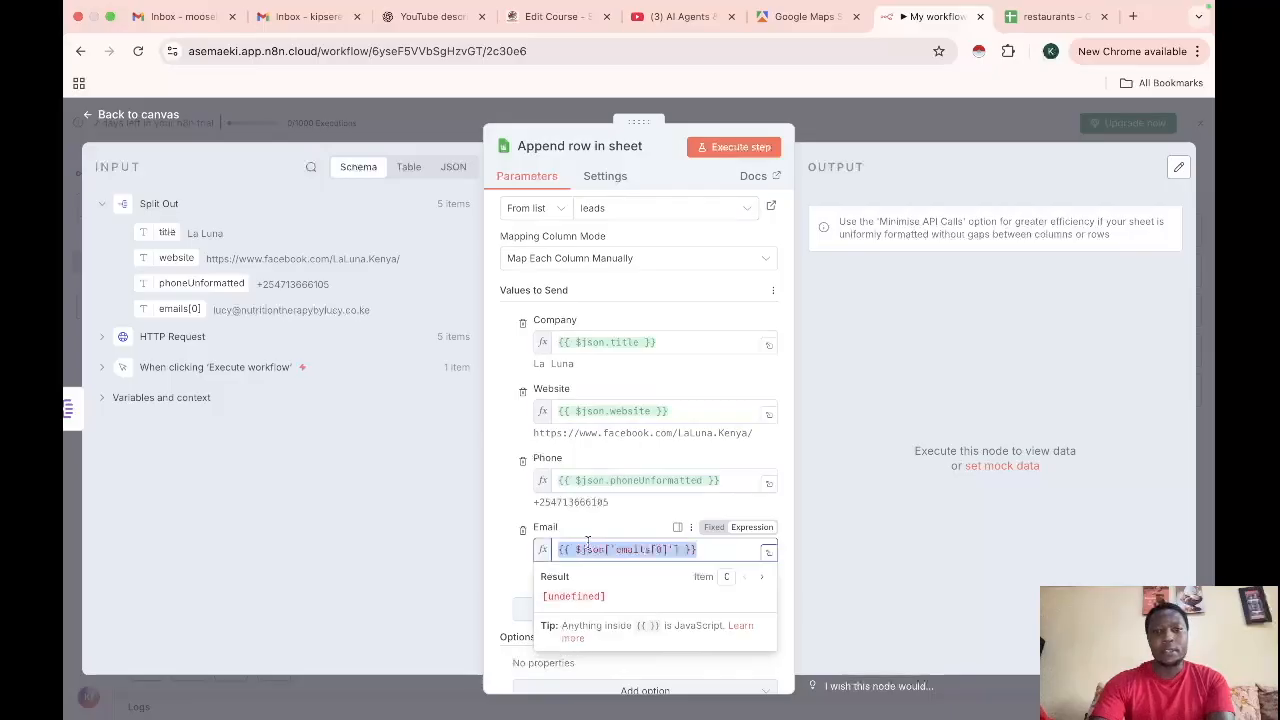
left_click(835, 556)
- Execute the Append row step and switch to the restaurants spreadsheet to check the appended rows
scroll(640, 635, "down", 1)
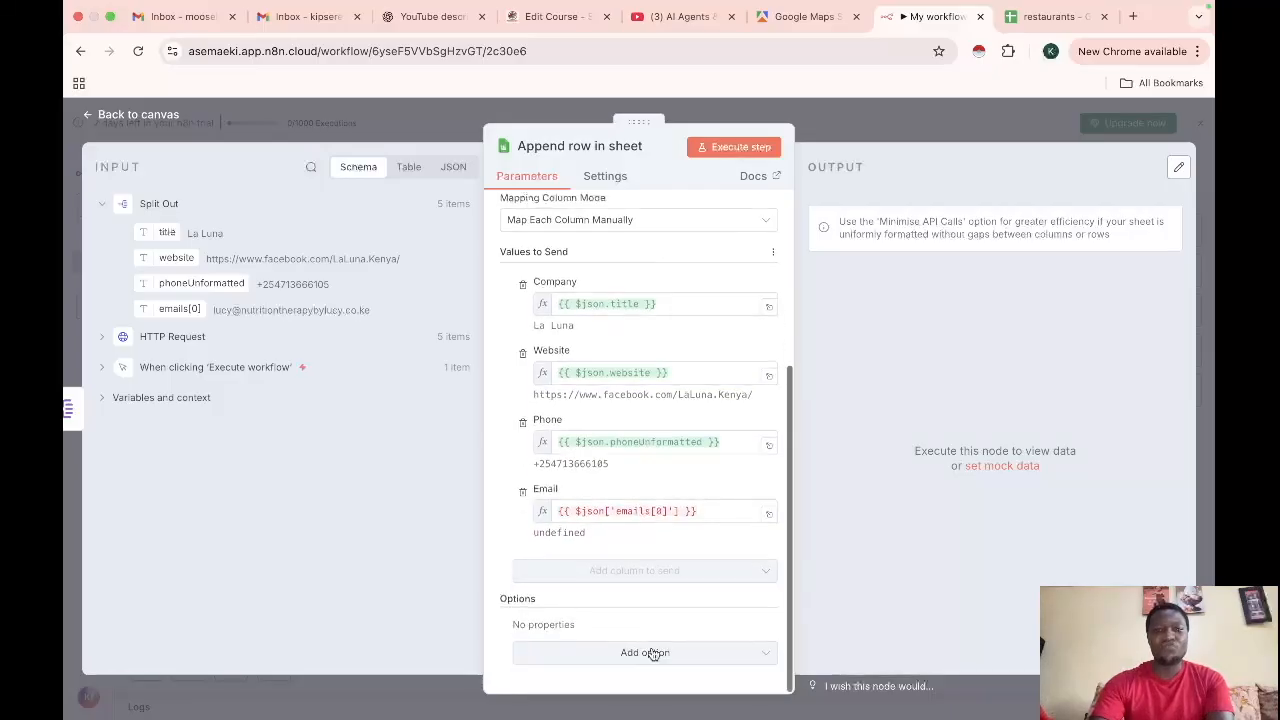
left_click(738, 157)
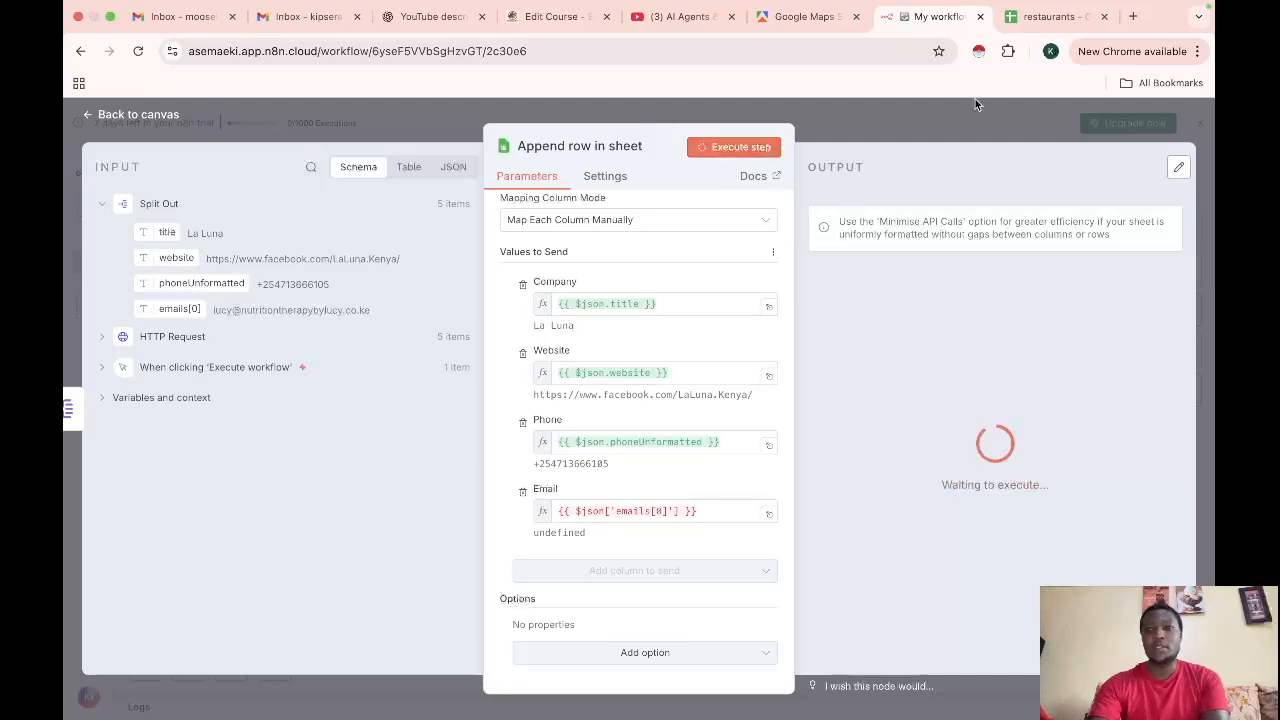
left_click(1040, 33)
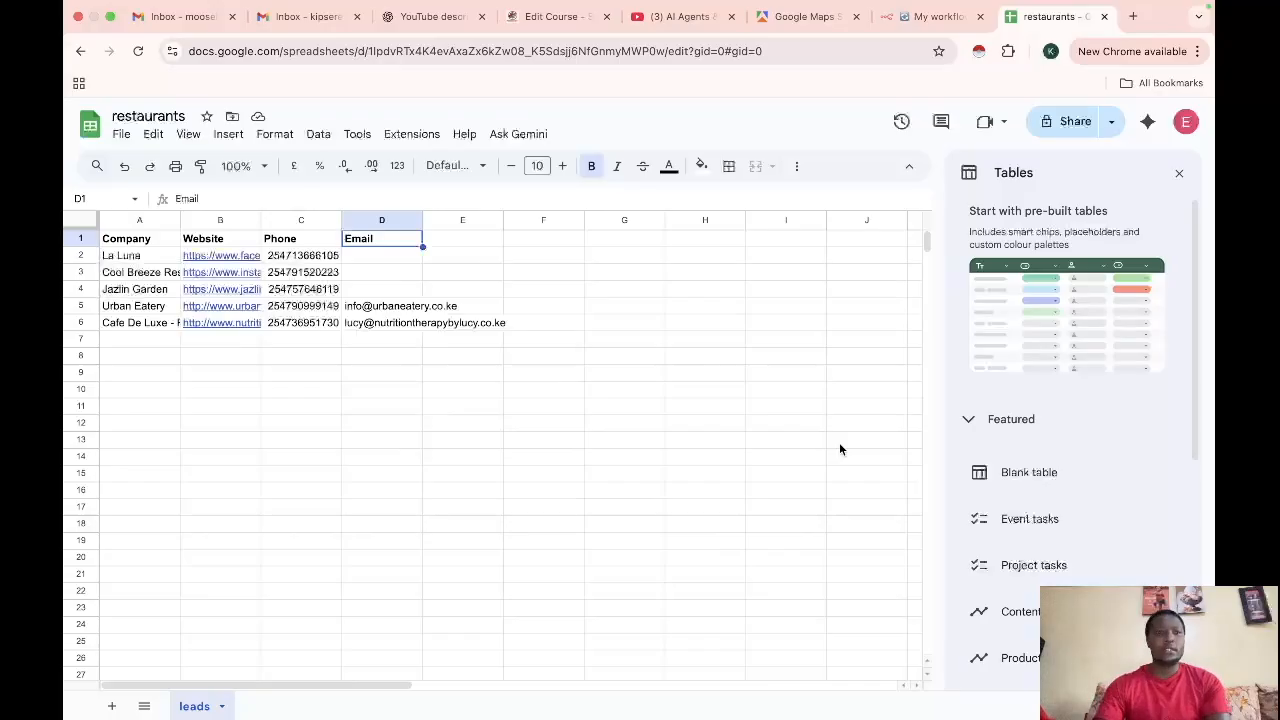
- Fit the widths of columns A to D in the leads sheet to their contents
double_click(342, 218)
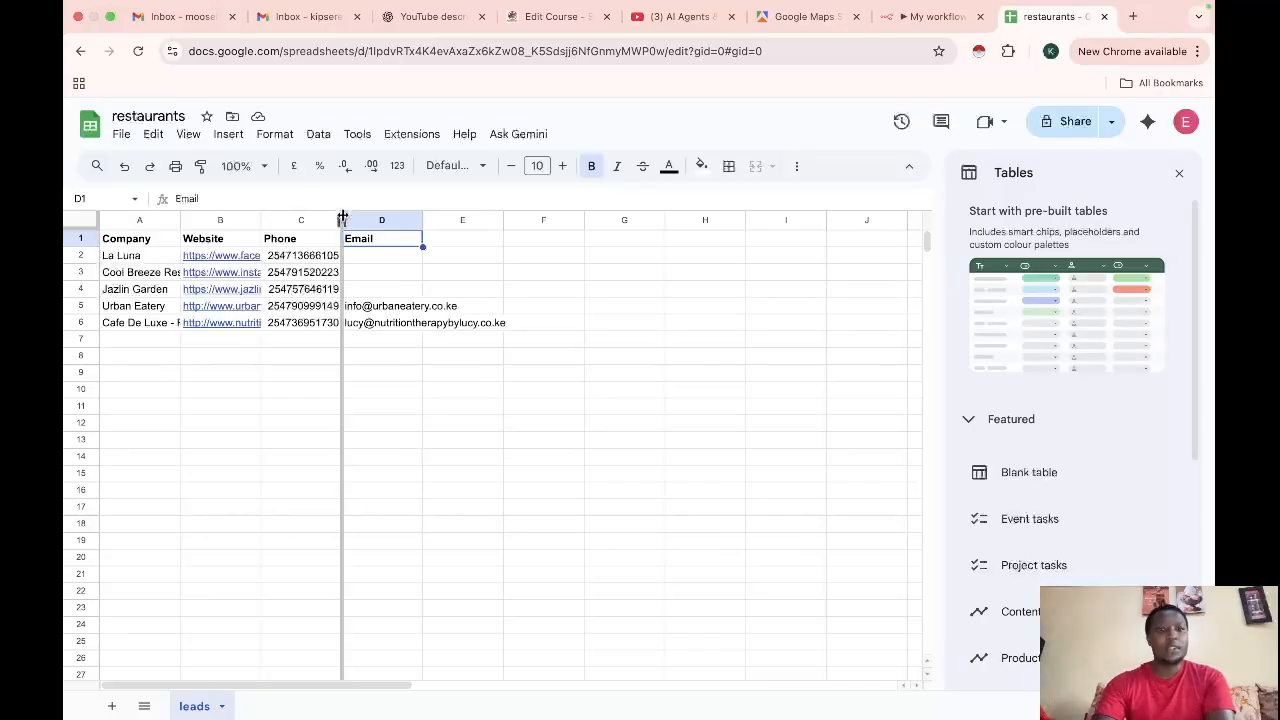
double_click(418, 220)
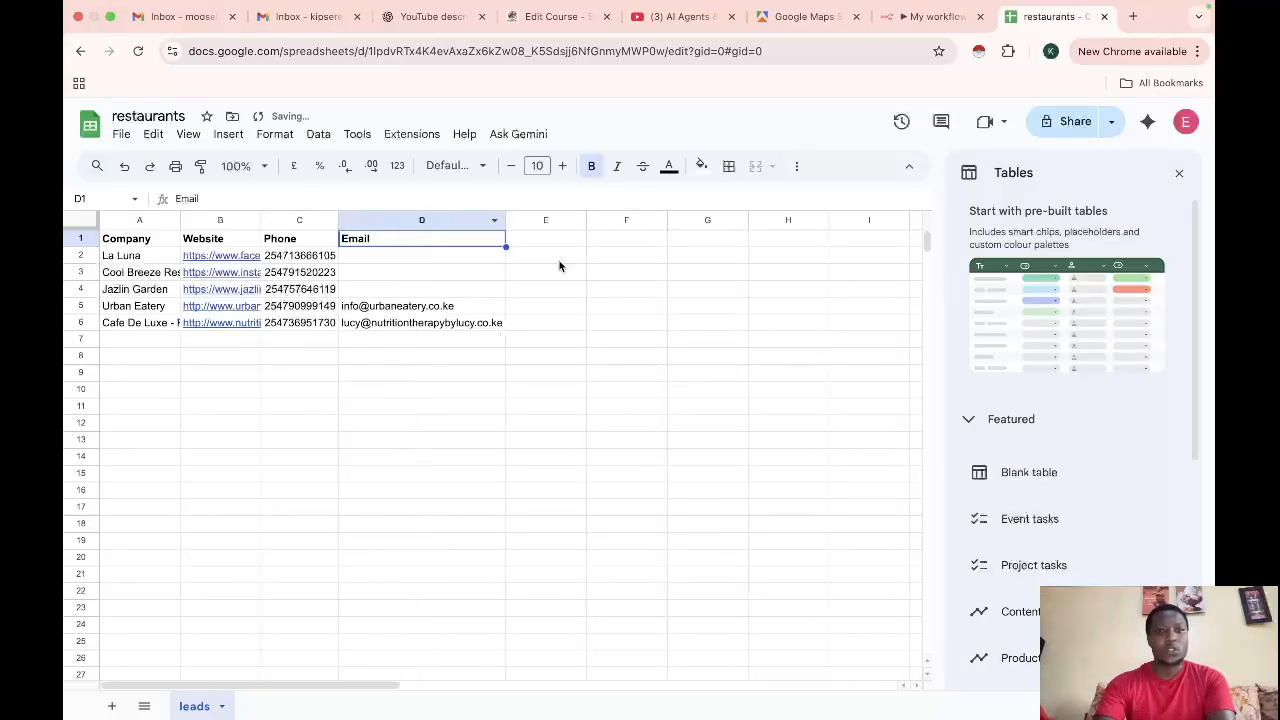
double_click(180, 220)
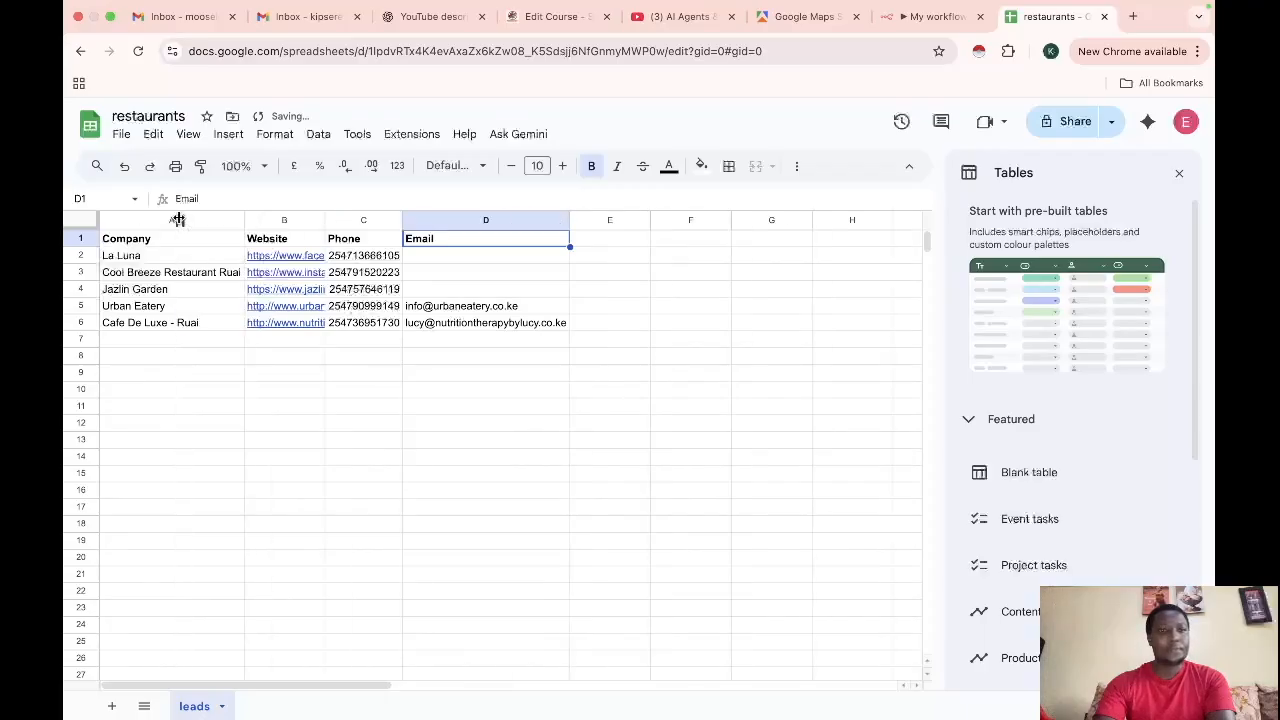
double_click(325, 220)
double_click(532, 219)
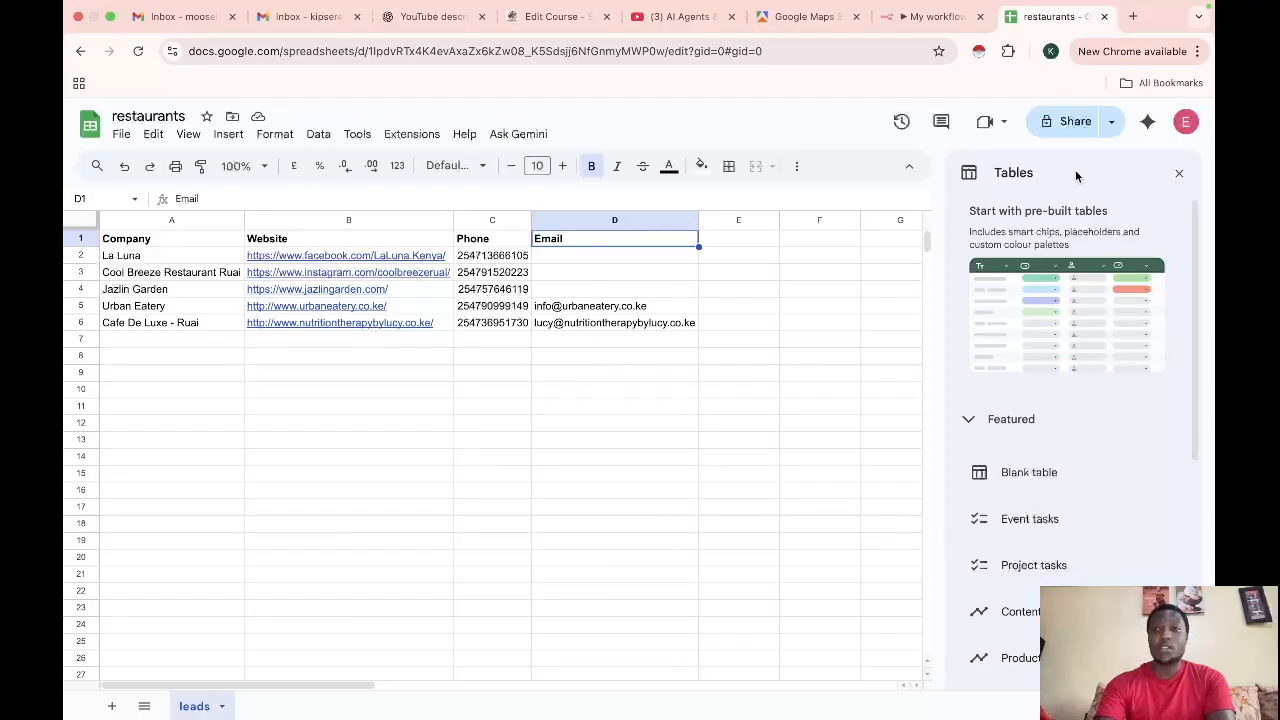
- Close the Tables sidebar and preview the La Luna website link in cell B2
left_click(1180, 174)
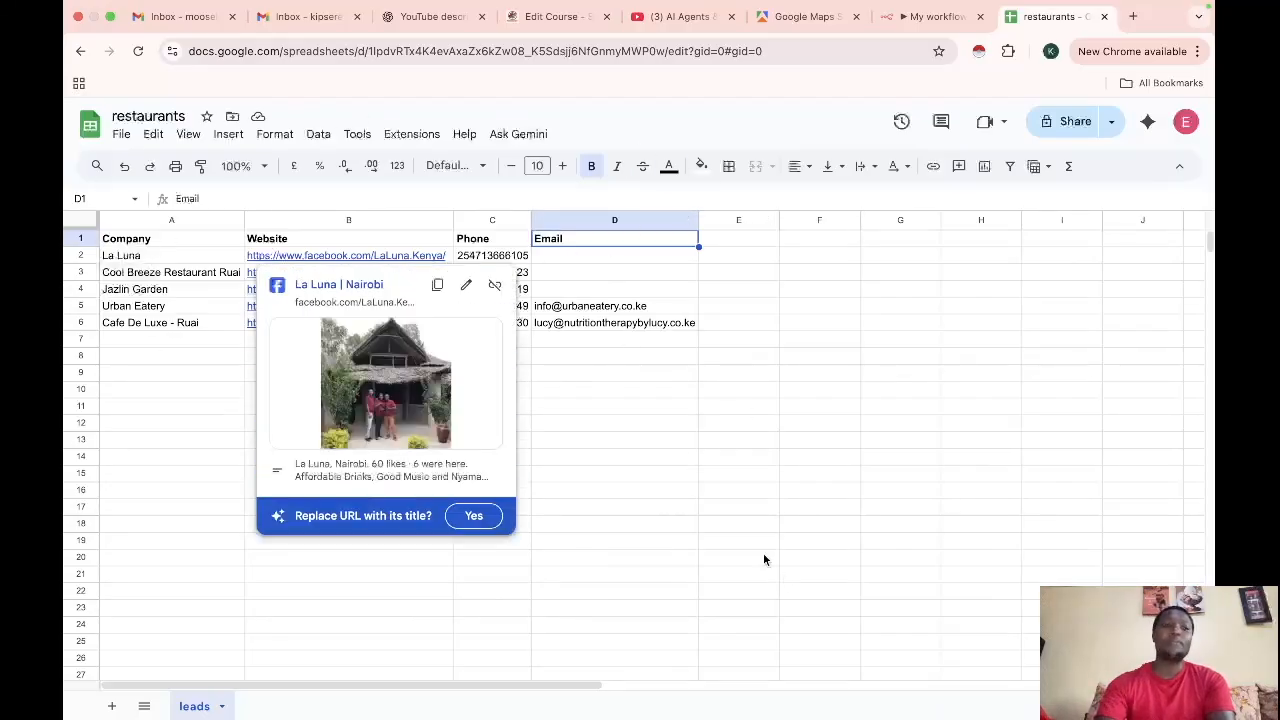
left_click(813, 463)
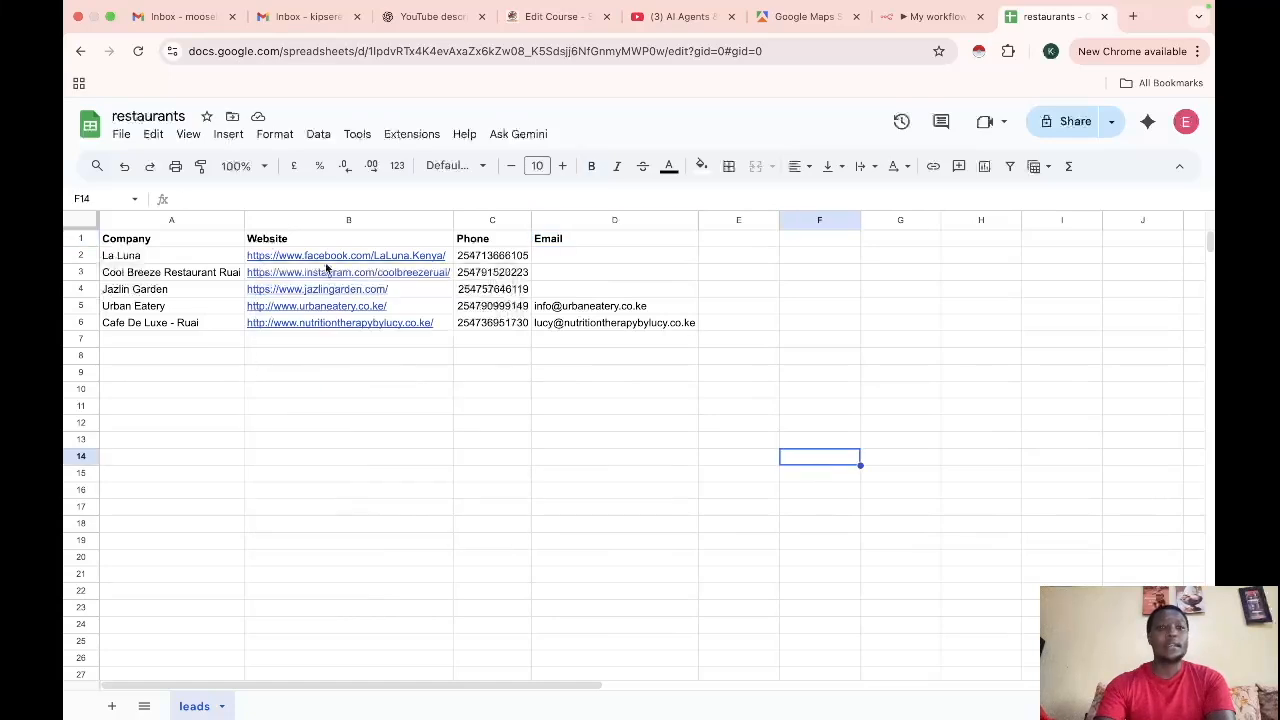
mouse_move(330, 262)
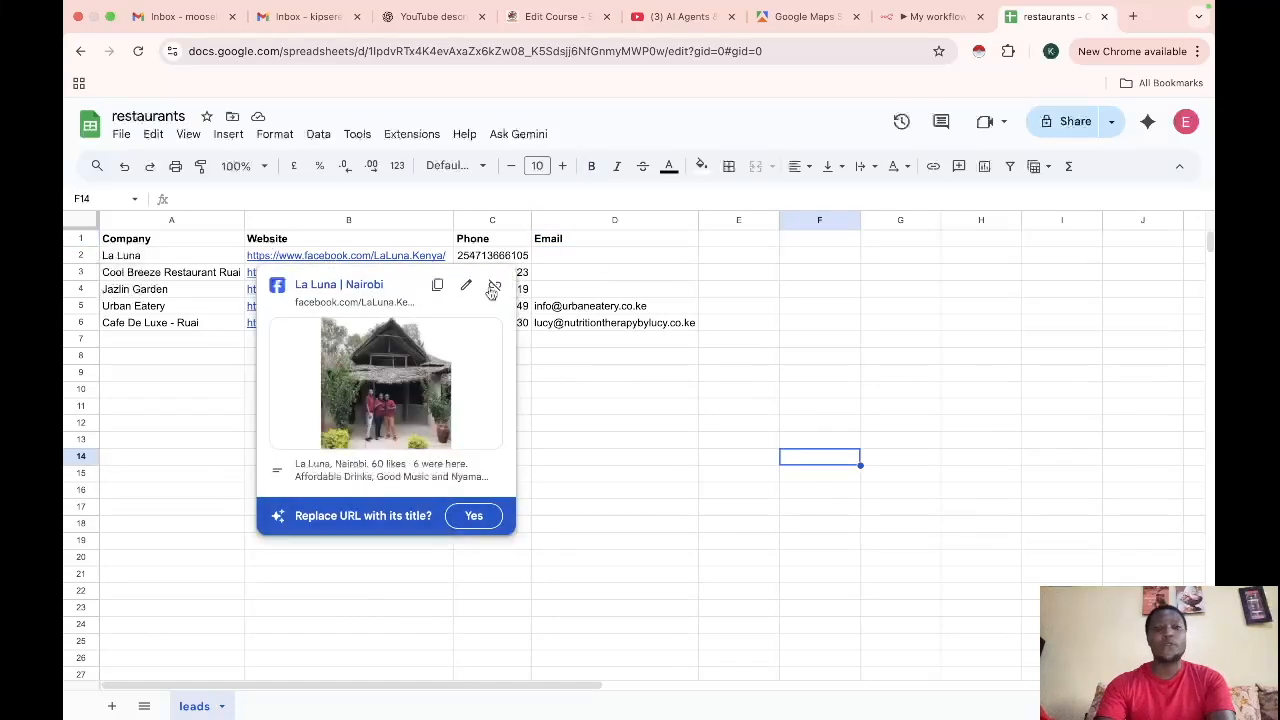